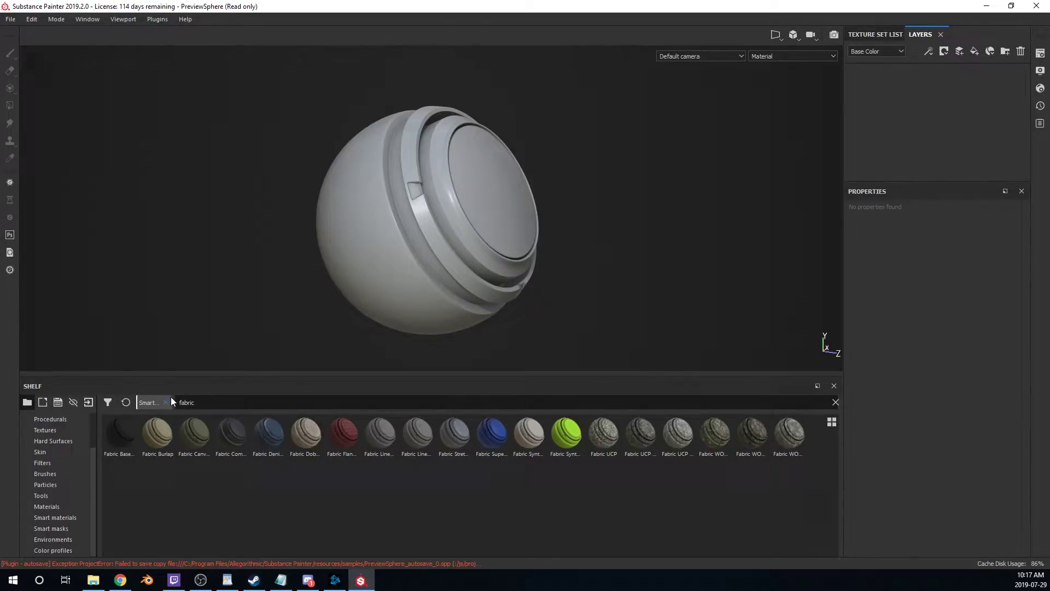
- Find the canvas fabric with the shelf search "fabric can", apply Fabric Canvas Creased to the sphere and expand its folder to review the layers
{"action": "type", "text": "n"}
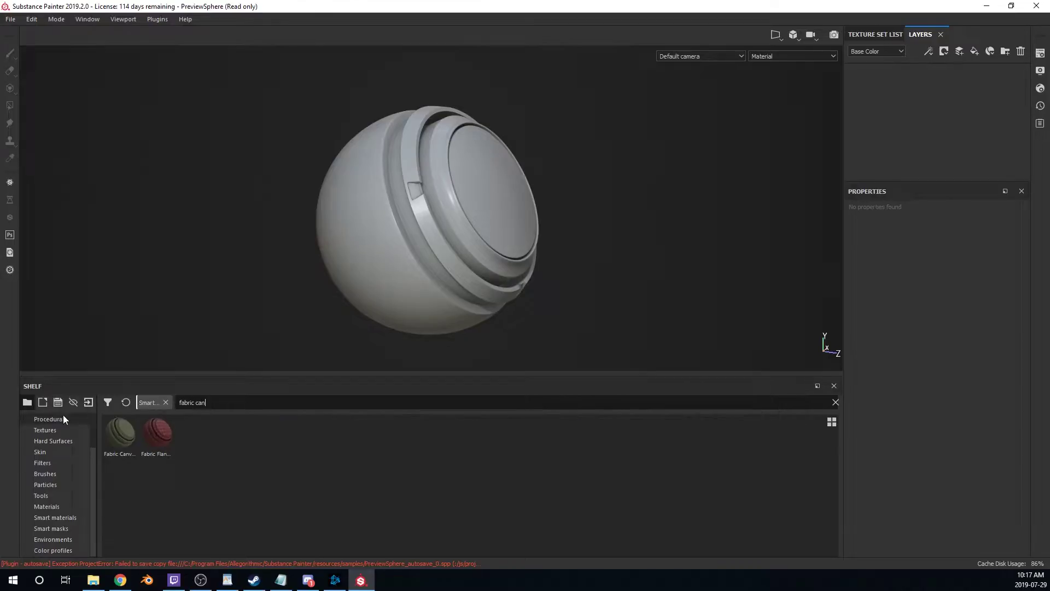
{"action": "left_click_drag", "start_coordinate": [121, 432], "coordinate": [846, 150]}
{"action": "scroll", "coordinate": [500, 216], "scroll_direction": "up", "scroll_amount": 4}
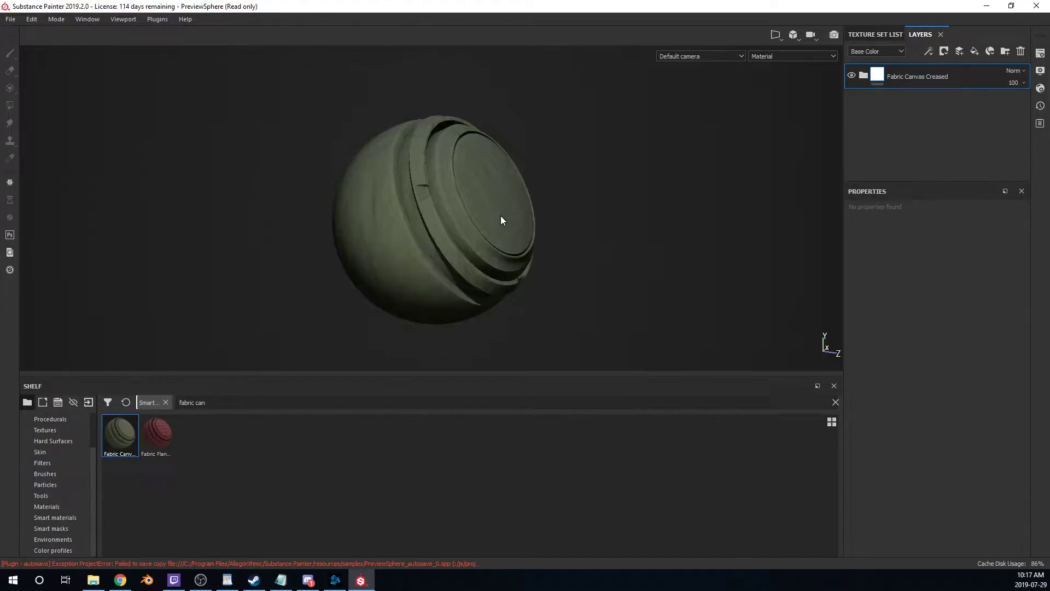
{"action": "left_click_drag", "start_coordinate": [476, 206], "coordinate": [711, 134], "text": "alt"}
{"action": "left_click", "coordinate": [863, 75]}
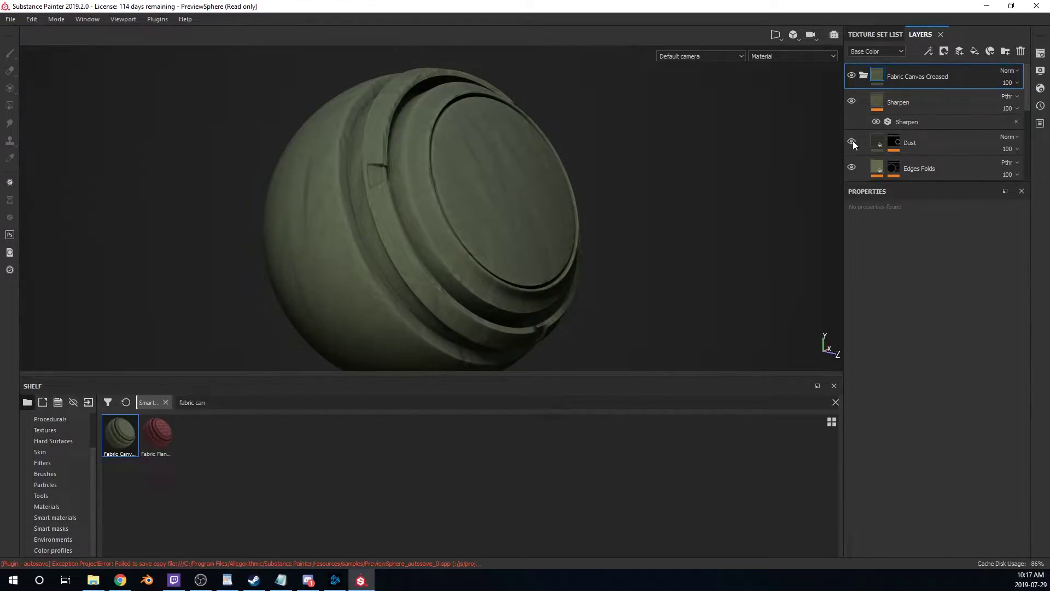
{"action": "scroll", "coordinate": [852, 139], "scroll_direction": "down", "scroll_amount": 1}
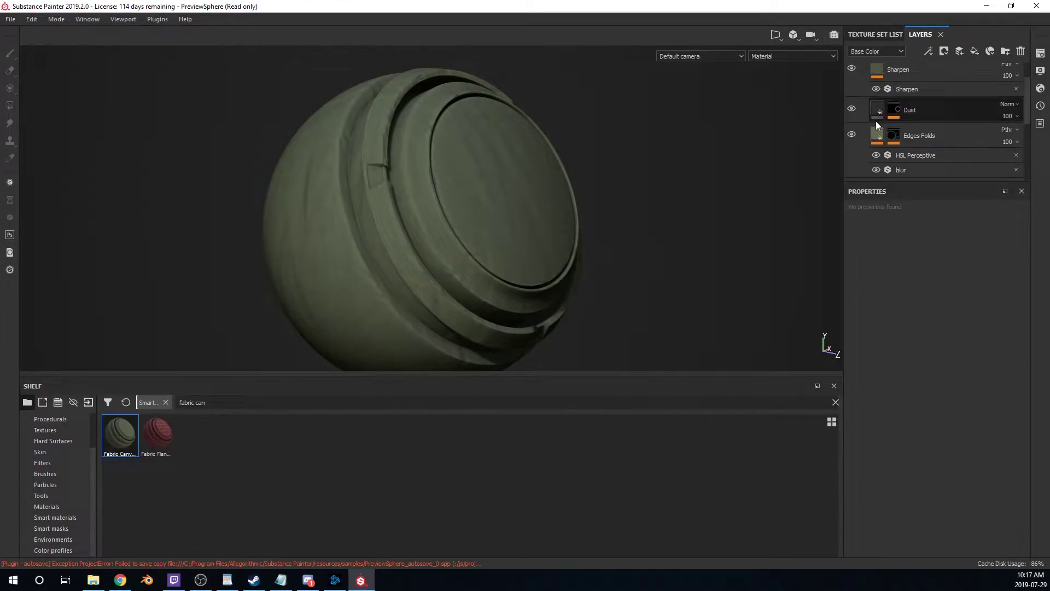
{"action": "scroll", "coordinate": [878, 130], "scroll_direction": "up", "scroll_amount": 1}
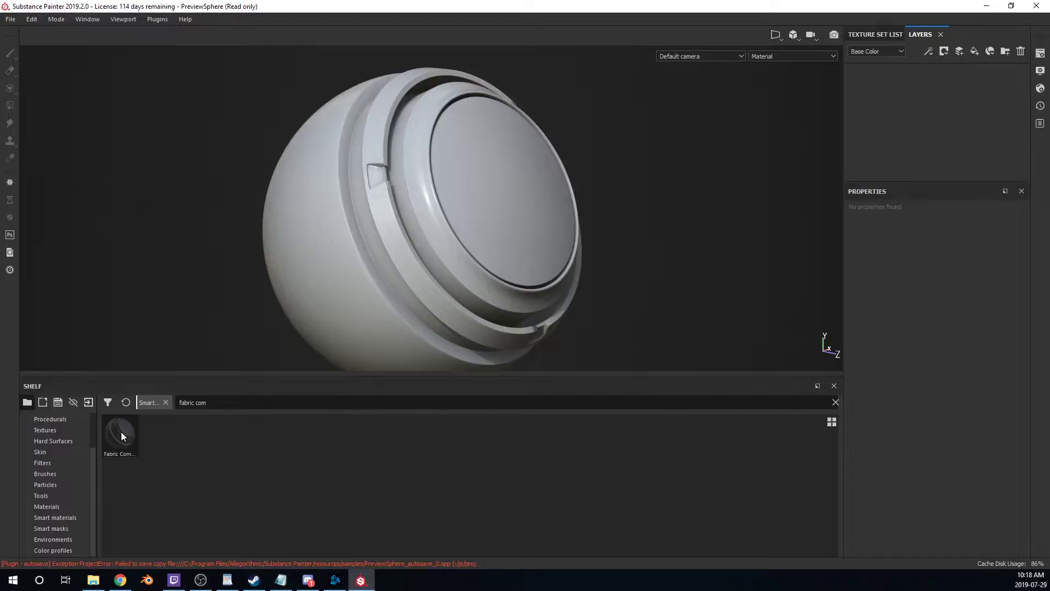
- Replace the canvas material on the sphere with the Fabric Composite Reinforced Used smart material
{"action": "mouse_move", "coordinate": [120, 432]}
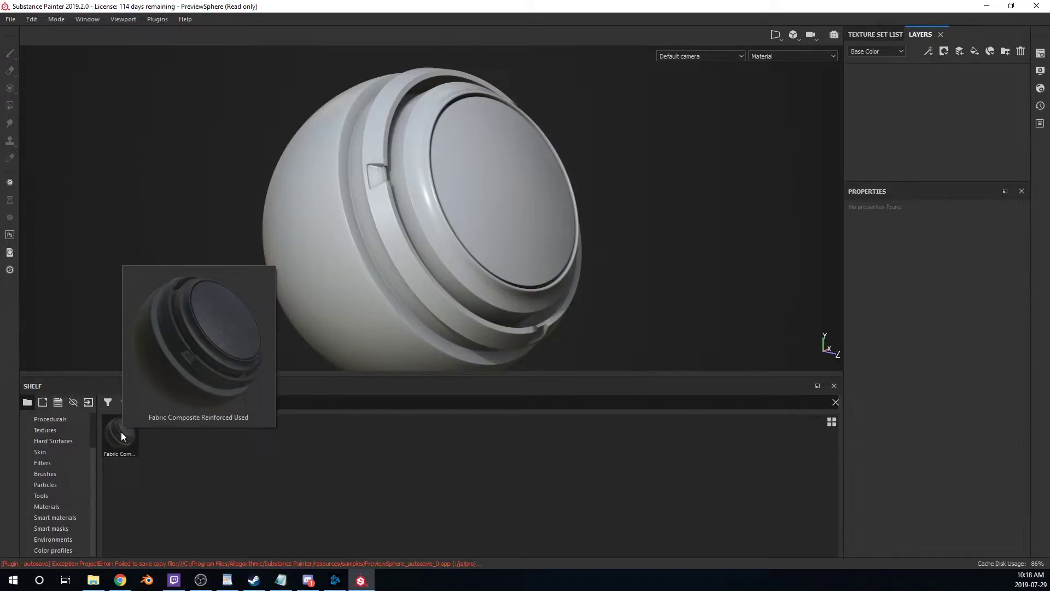
{"action": "left_click_drag", "start_coordinate": [120, 431], "coordinate": [926, 107]}
- Examine the composite material's weave and surface wear on the sphere's rings and front disc, close up and from several angles
{"action": "scroll", "coordinate": [498, 224], "scroll_direction": "up", "scroll_amount": 5}
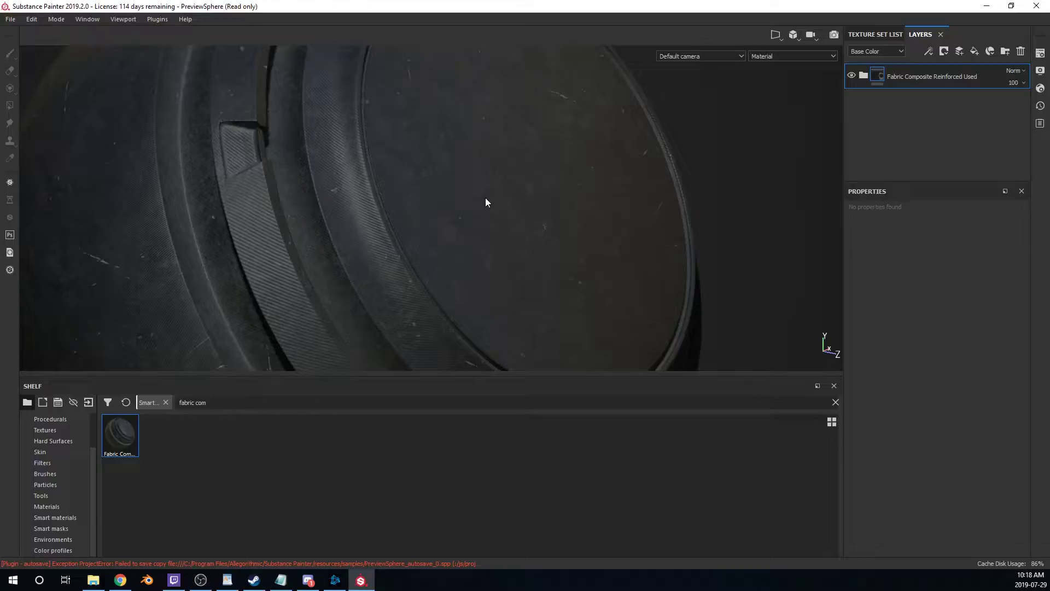
{"action": "left_click_drag", "start_coordinate": [514, 223], "coordinate": [635, 172], "text": "alt"}
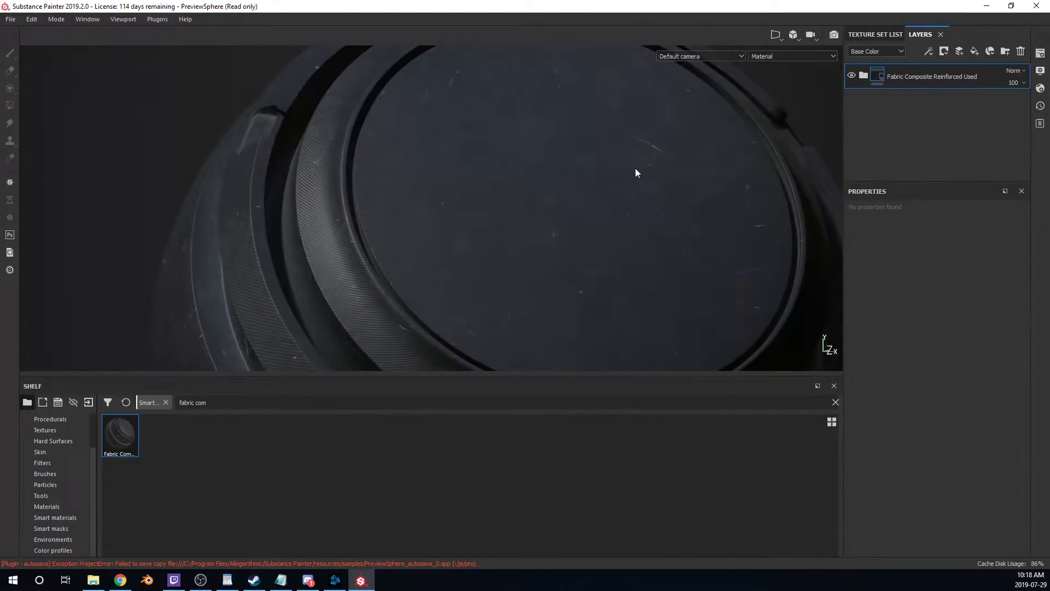
{"action": "left_click_drag", "start_coordinate": [439, 196], "coordinate": [320, 171], "text": "alt"}
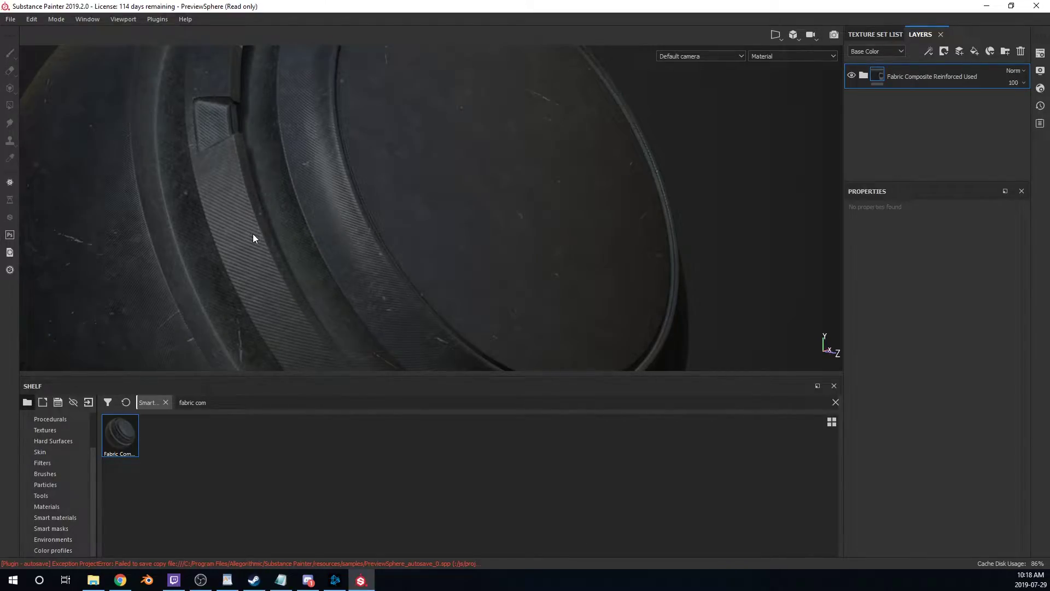
{"action": "scroll", "coordinate": [253, 234], "scroll_direction": "up", "scroll_amount": 4}
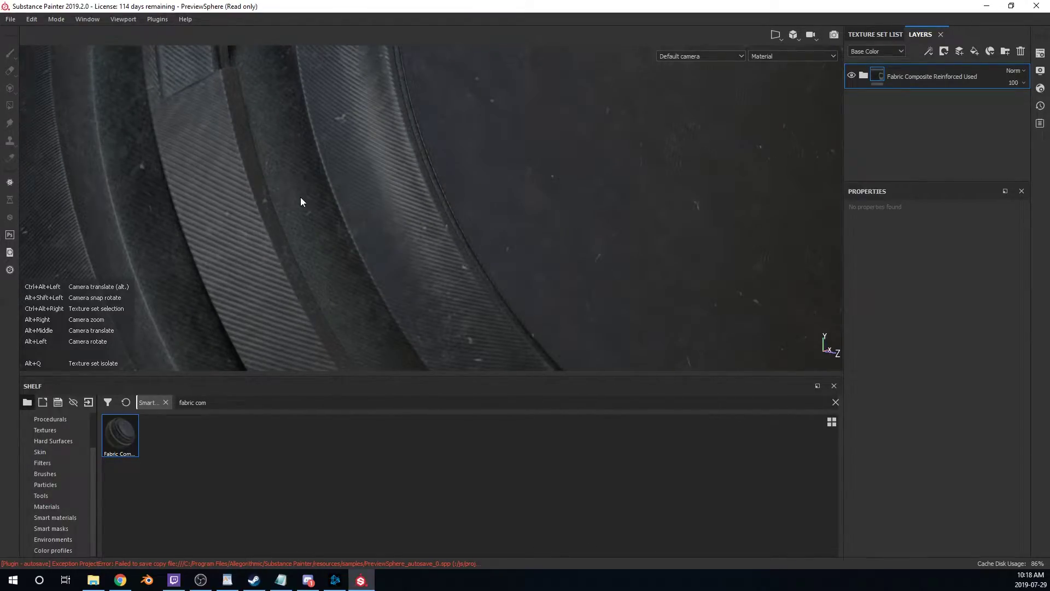
{"action": "scroll", "coordinate": [361, 294], "scroll_direction": "down", "scroll_amount": 5}
{"action": "middle_click_drag", "start_coordinate": [361, 293], "coordinate": [365, 247], "text": "alt"}
{"action": "left_click_drag", "start_coordinate": [366, 247], "coordinate": [350, 227], "text": "alt"}
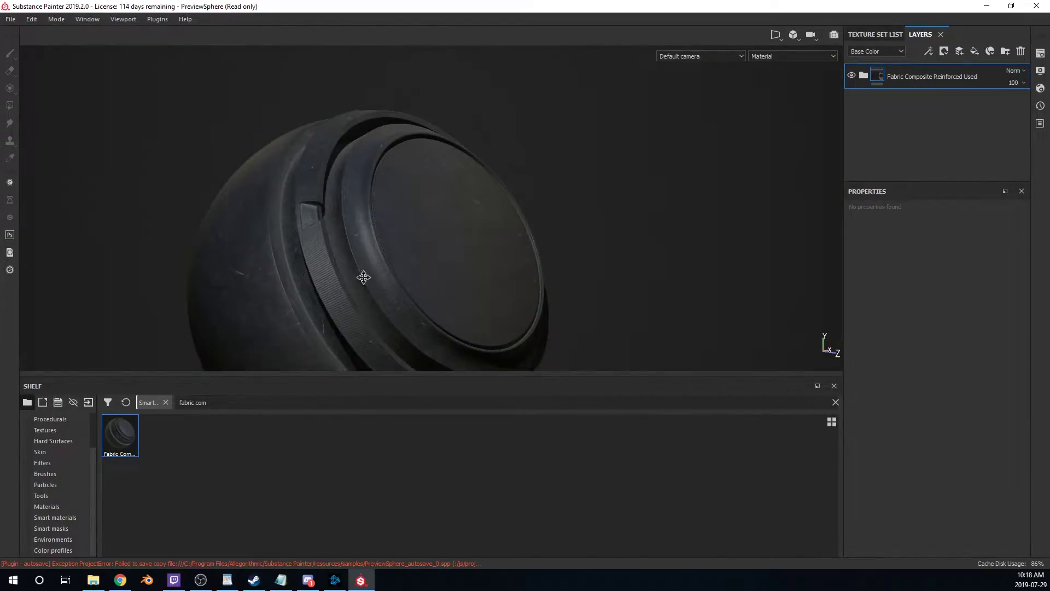
{"action": "scroll", "coordinate": [338, 223], "scroll_direction": "up", "scroll_amount": 4}
{"action": "scroll", "coordinate": [389, 216], "scroll_direction": "down", "scroll_amount": 2}
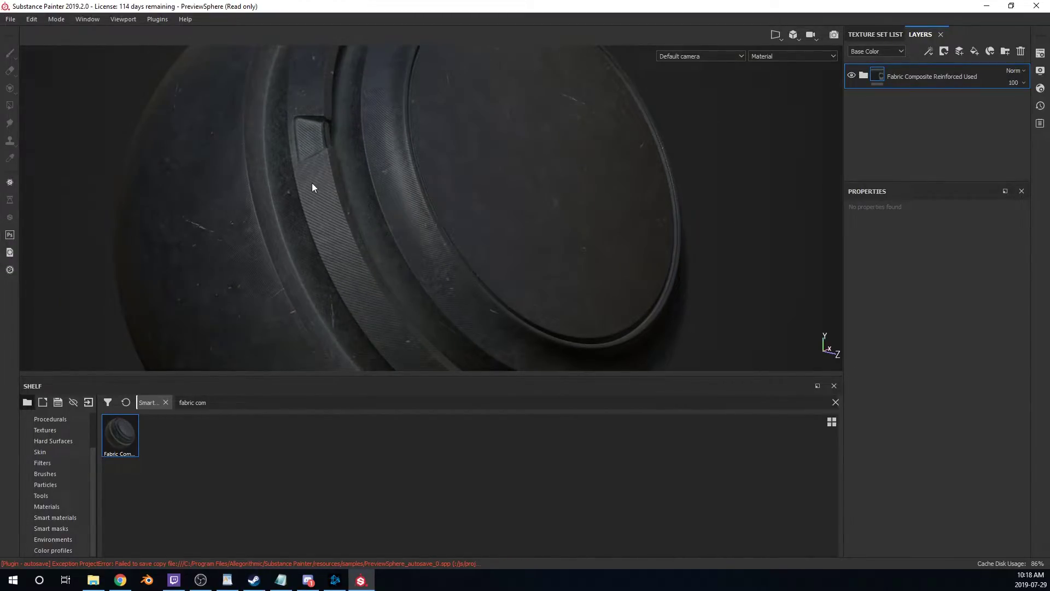
- Expand the Fabric Composite Reinforced Used folder and hide its Weave Pattern layer
{"action": "left_click", "coordinate": [863, 74]}
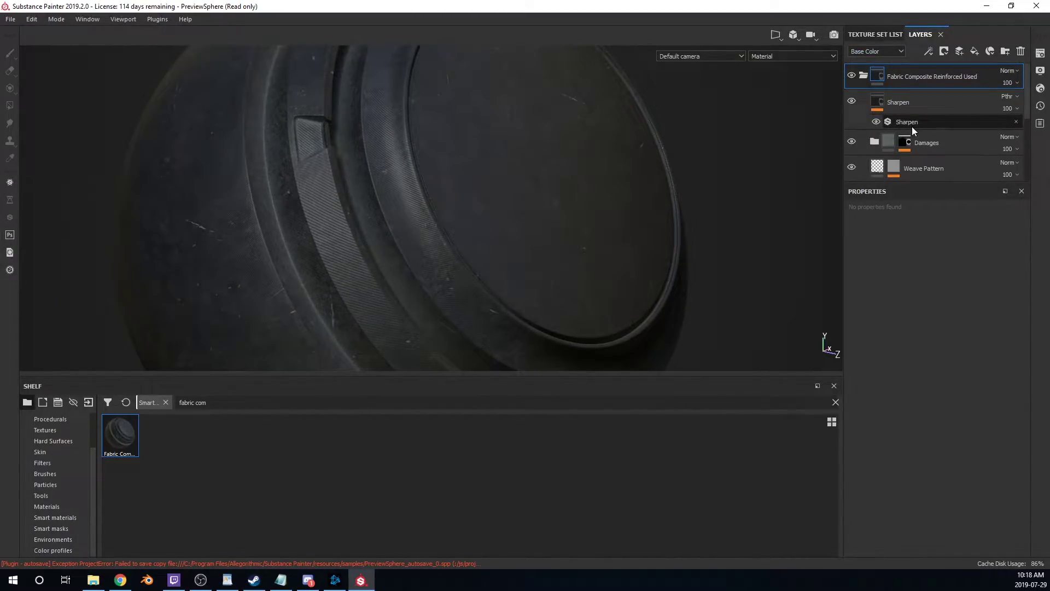
{"action": "scroll", "coordinate": [911, 126], "scroll_direction": "down", "scroll_amount": 5}
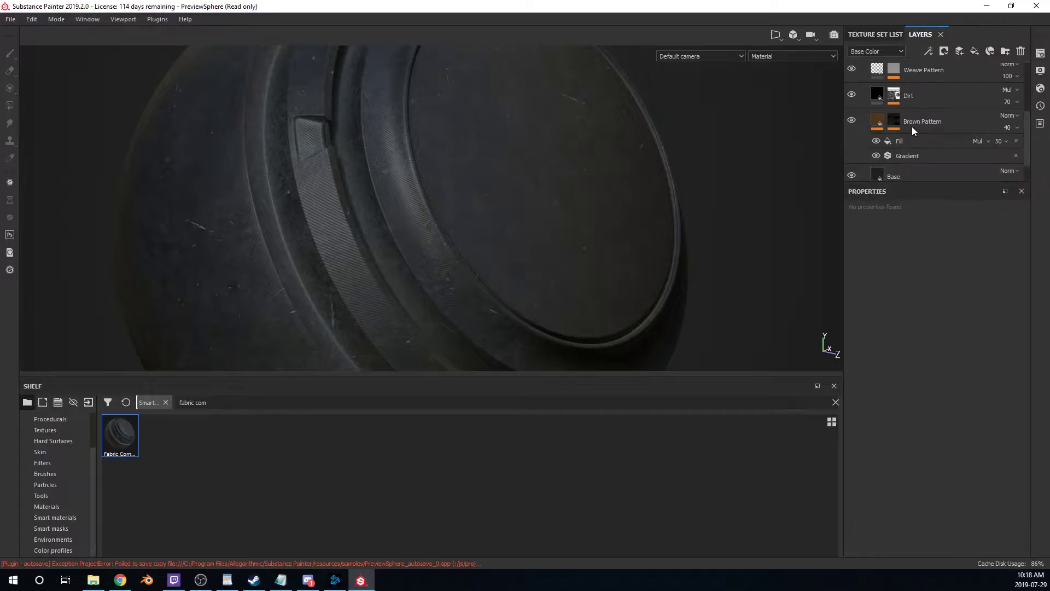
{"action": "scroll", "coordinate": [857, 110], "scroll_direction": "up", "scroll_amount": 1}
{"action": "left_click", "coordinate": [851, 105]}
{"action": "left_click_drag", "start_coordinate": [472, 177], "coordinate": [387, 145], "text": "alt"}
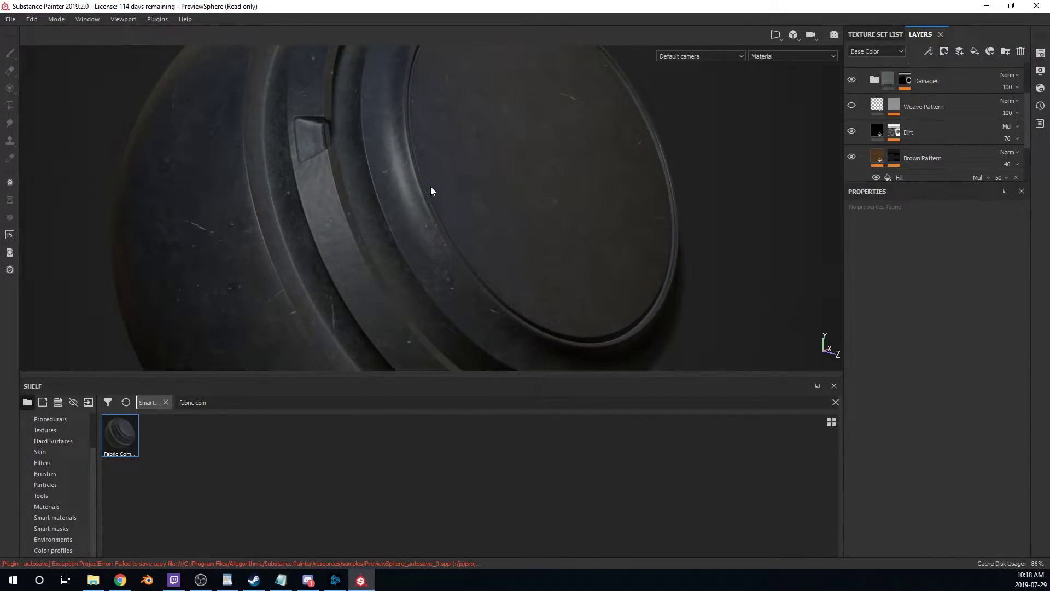
- Delete the composite material, shorten the shelf search to "fabric" and apply Fabric Denim Washed Out to the sphere
{"action": "key", "text": "Delete"}
{"action": "key", "text": "BackSpace"}
{"action": "key", "text": "BackSpace"}
{"action": "key", "text": "BackSpace"}
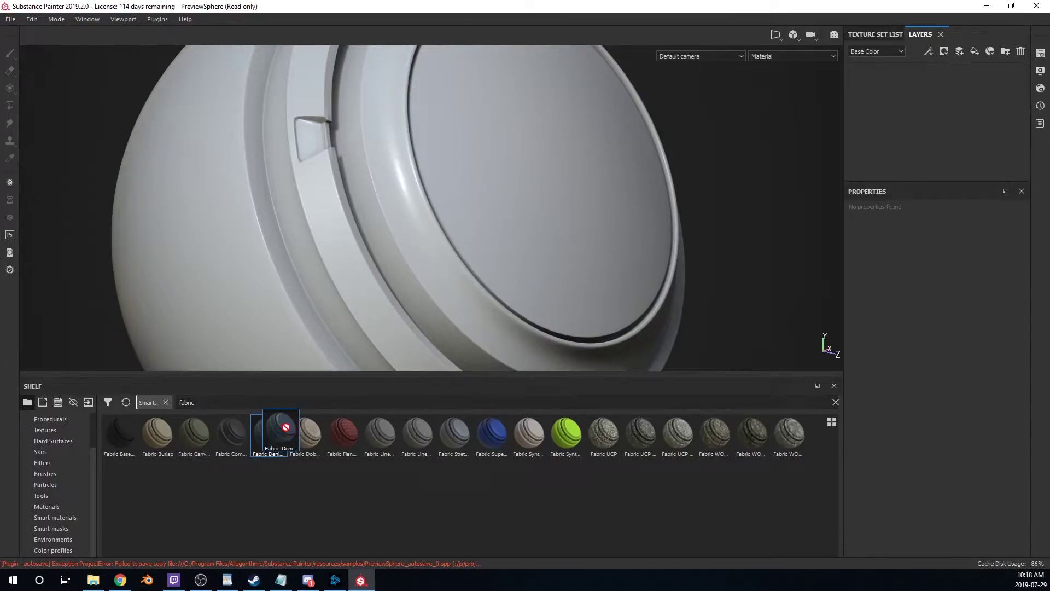
{"action": "left_click_drag", "start_coordinate": [270, 428], "coordinate": [940, 131]}
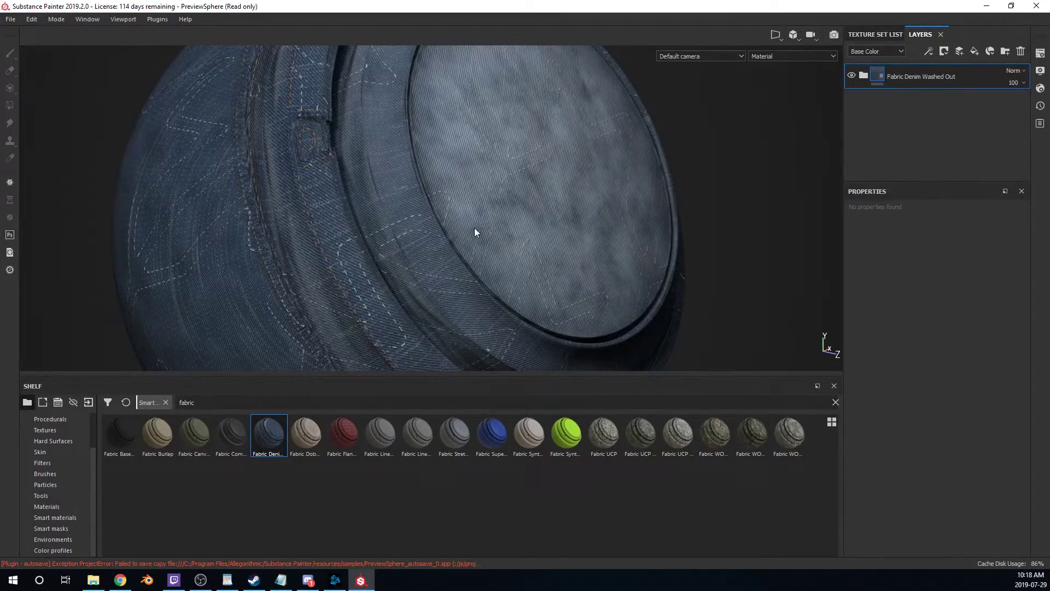
- Hide the Stitches Motifs layer and set the Stitches mask's Auto Stitcher generator to UV Mask mode with Path Position 0.04
{"action": "left_click_drag", "start_coordinate": [474, 228], "coordinate": [506, 168], "text": "alt"}
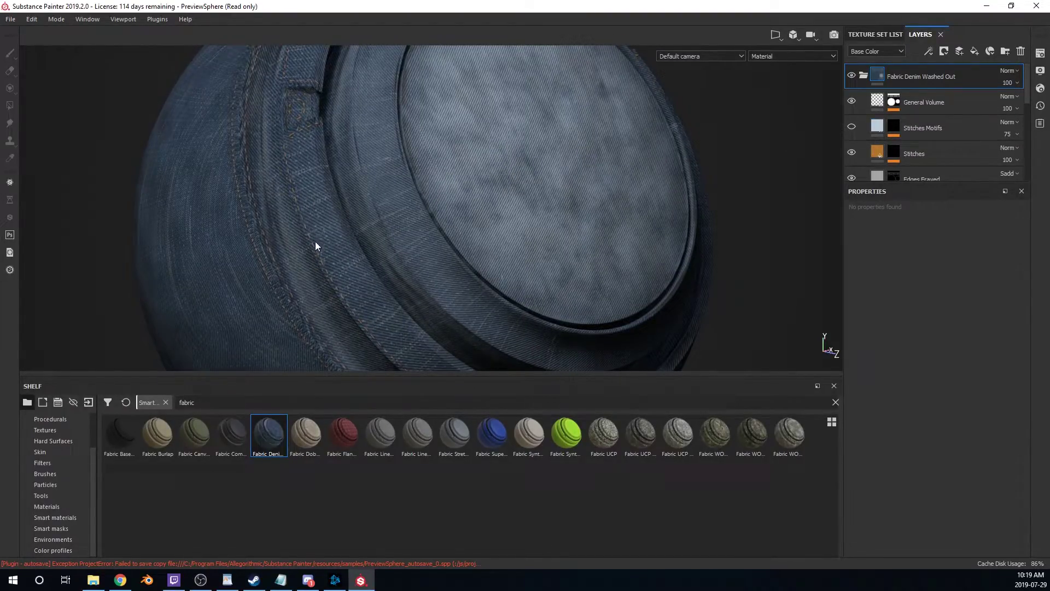
{"action": "left_click", "coordinate": [933, 153]}
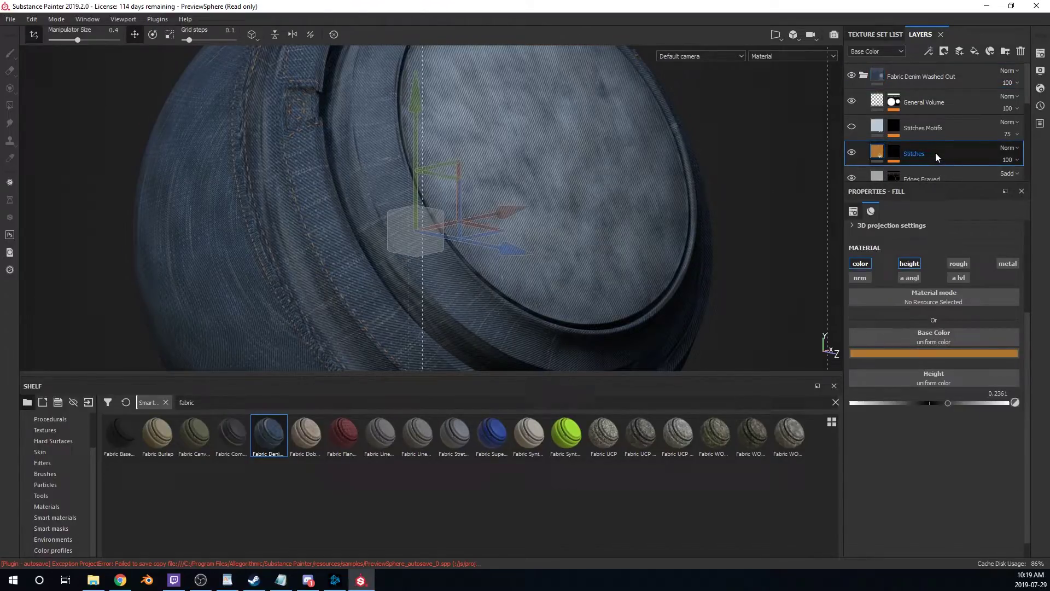
{"action": "left_click", "coordinate": [893, 156]}
{"action": "left_click", "coordinate": [939, 171]}
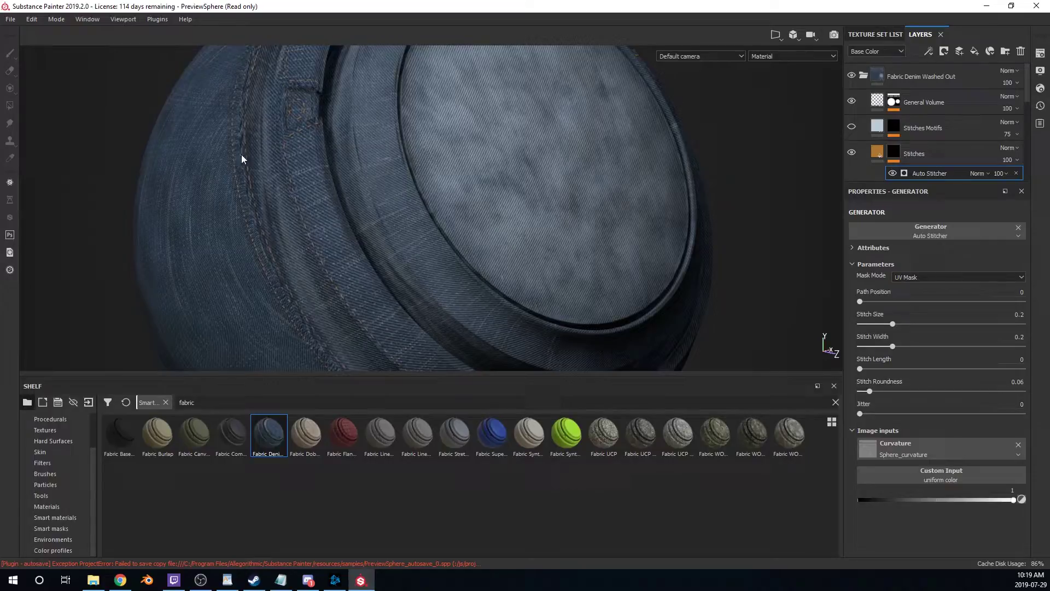
{"action": "left_click", "coordinate": [912, 277]}
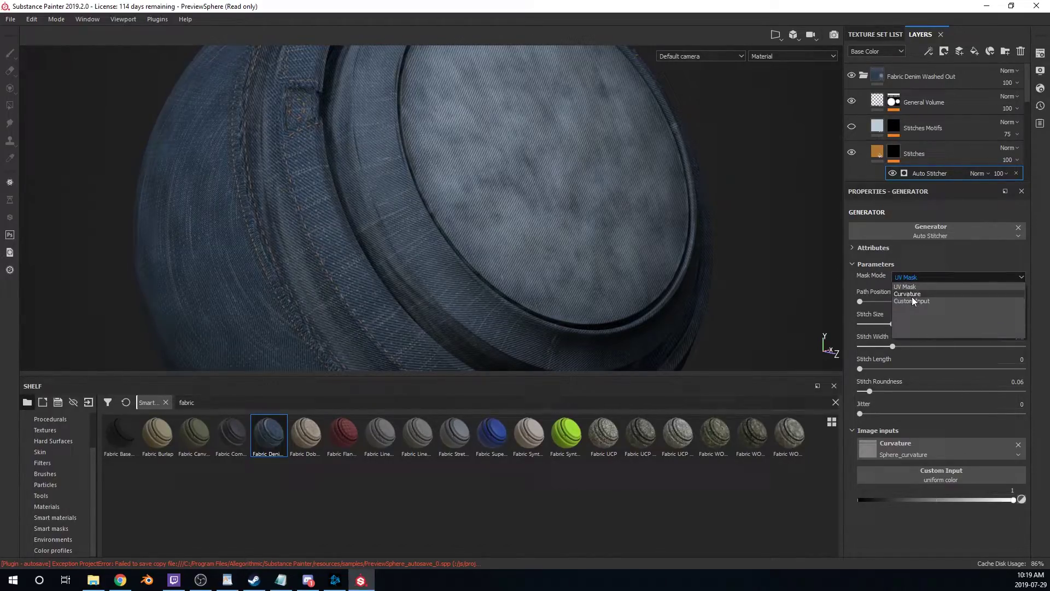
{"action": "left_click", "coordinate": [906, 286]}
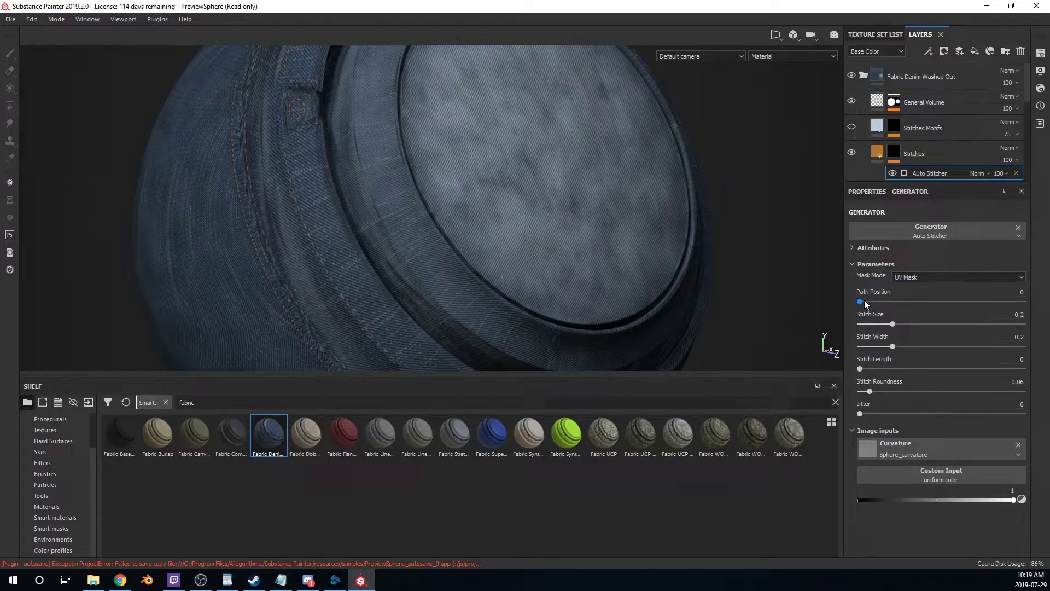
{"action": "left_click_drag", "start_coordinate": [865, 302], "coordinate": [896, 302]}
- Compare the denim's appearance with its Folds and Discoloration layers switched off and back on
{"action": "scroll", "coordinate": [855, 156], "scroll_direction": "down", "scroll_amount": 5}
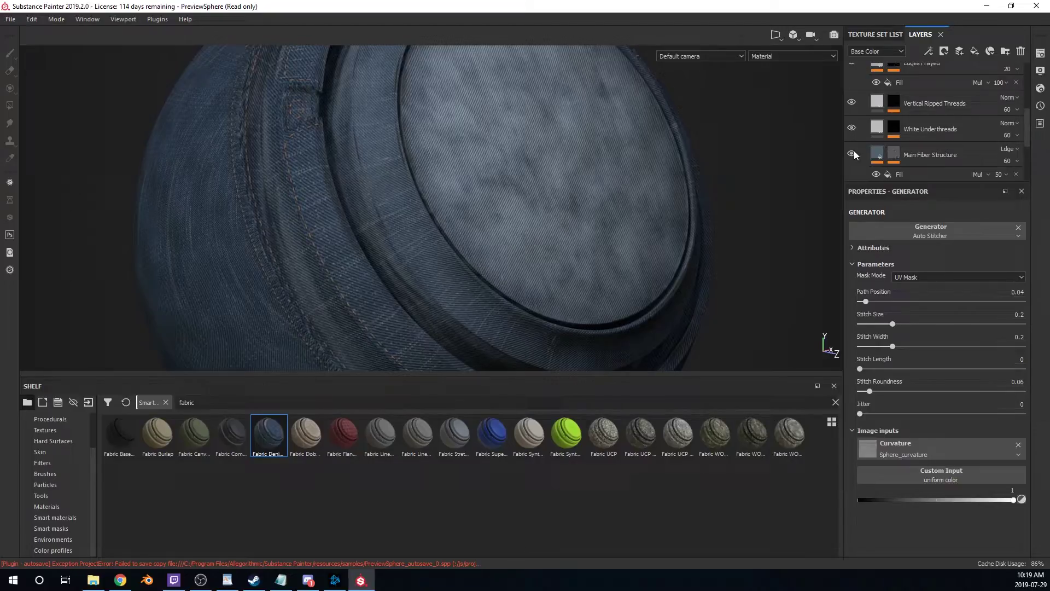
{"action": "scroll", "coordinate": [864, 116], "scroll_direction": "down", "scroll_amount": 3}
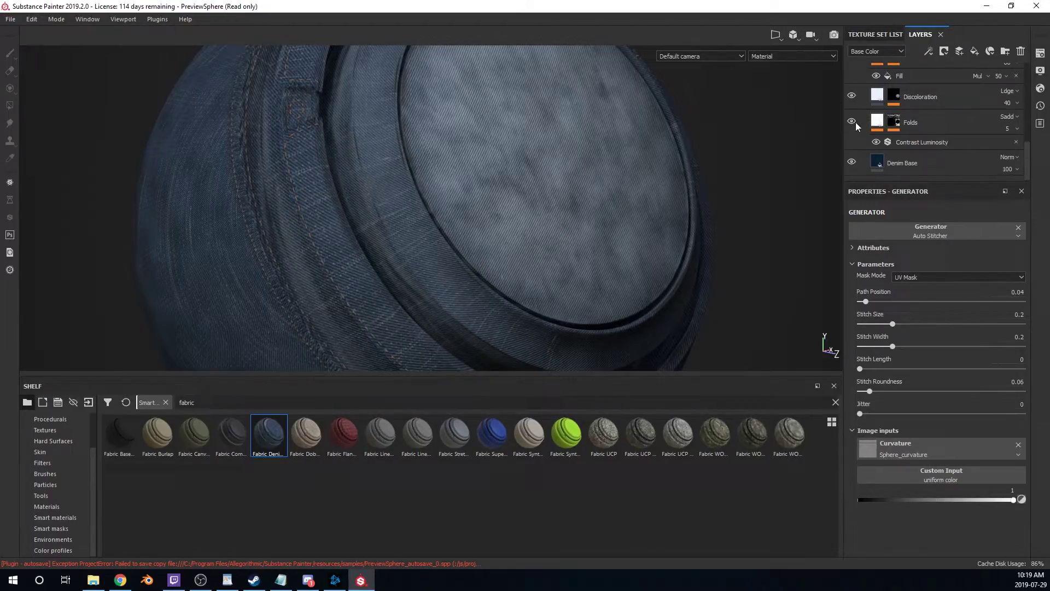
{"action": "left_click", "coordinate": [851, 120]}
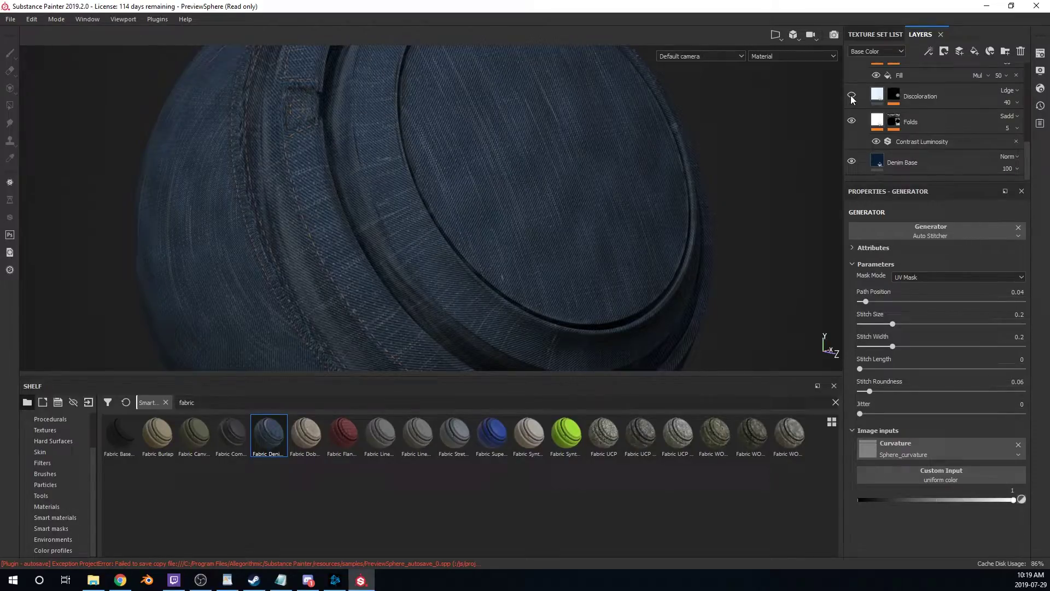
{"action": "scroll", "coordinate": [535, 207], "scroll_direction": "down", "scroll_amount": 5}
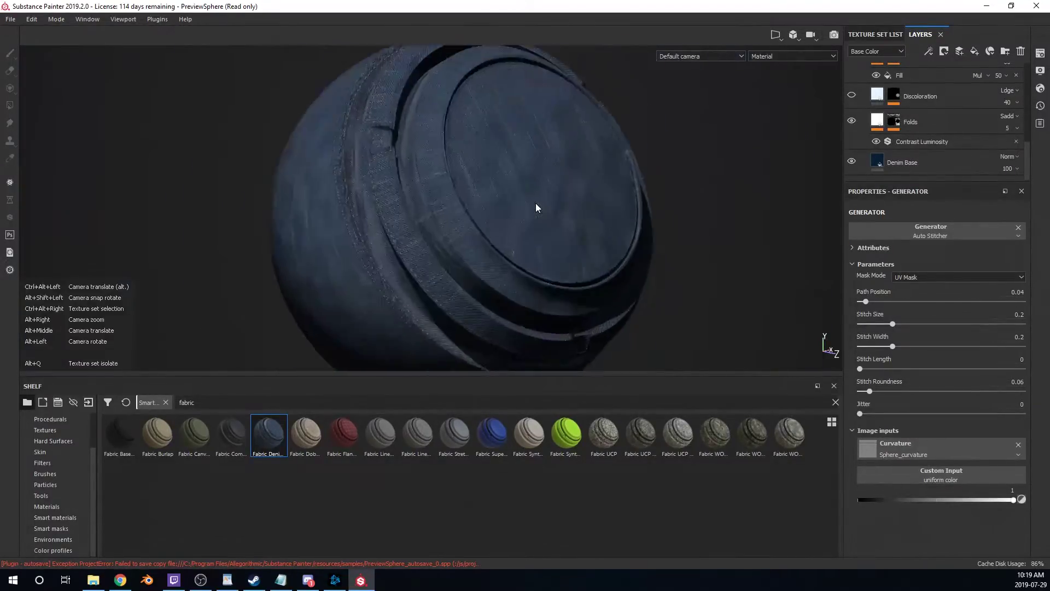
{"action": "mouse_move", "coordinate": [523, 228]}
{"action": "left_mouse_down", "text": "alt"}
{"action": "mouse_move", "coordinate": [462, 233]}
{"action": "mouse_move", "coordinate": [529, 232]}
{"action": "left_mouse_up", "text": "alt"}
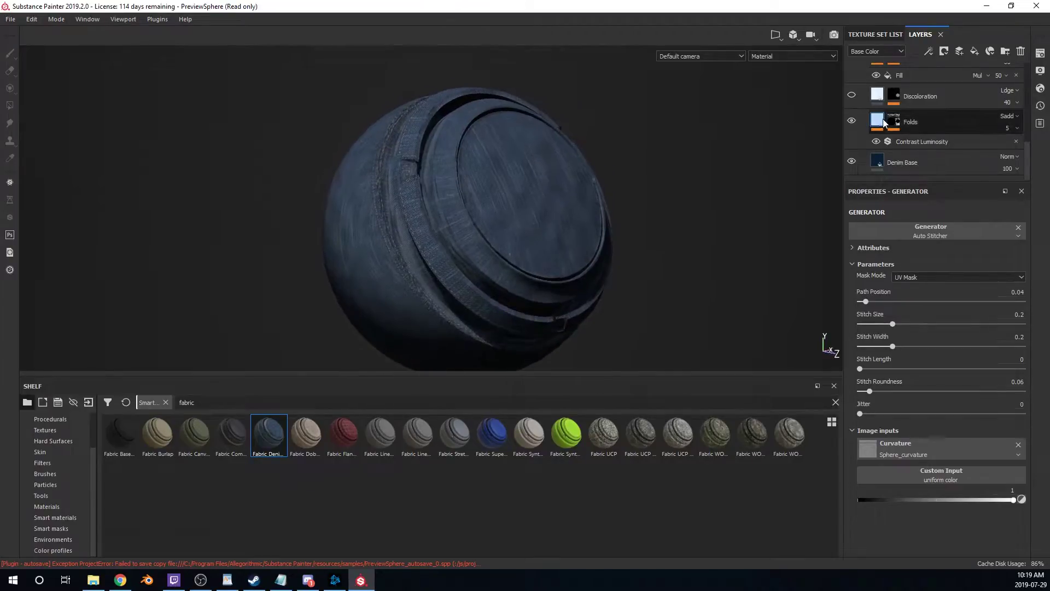
{"action": "left_click", "coordinate": [851, 96]}
{"action": "mouse_move", "coordinate": [569, 203]}
{"action": "left_mouse_down", "text": "alt"}
{"action": "mouse_move", "coordinate": [565, 181]}
{"action": "mouse_move", "coordinate": [558, 188]}
{"action": "left_mouse_up", "text": "alt"}
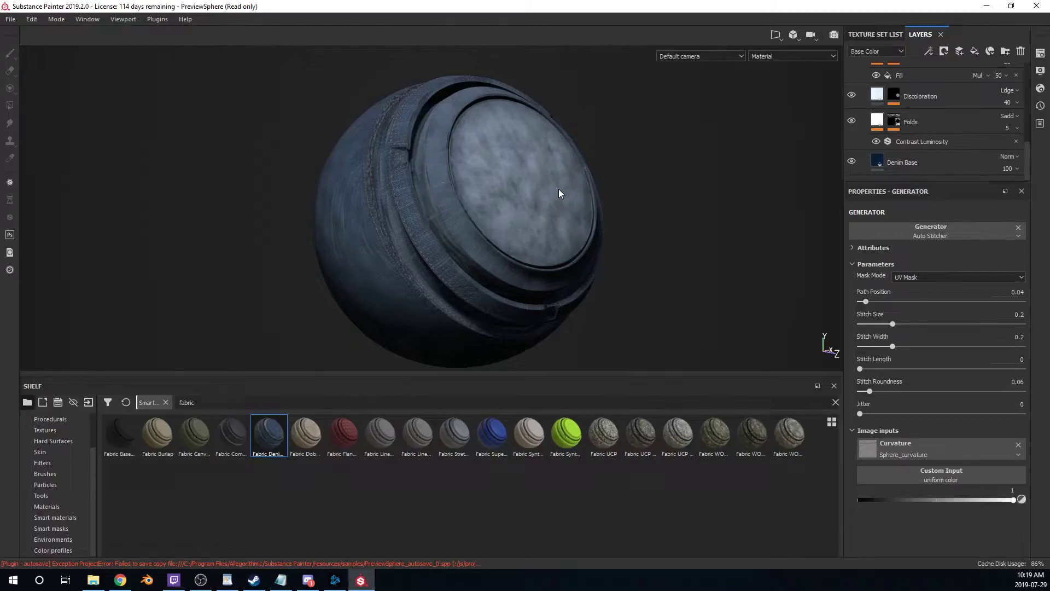
- Delete the denim material and replace it with Fabric Flannel Tartan, found with the shelf search "fabric fla"
{"action": "scroll", "coordinate": [917, 130], "scroll_direction": "up", "scroll_amount": 5}
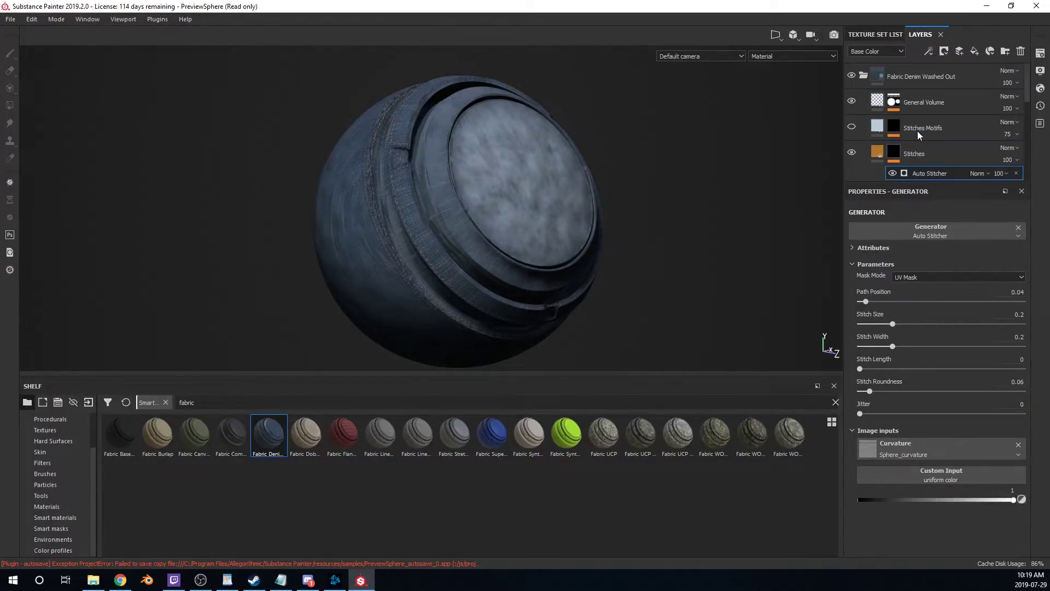
{"action": "left_click", "coordinate": [944, 78]}
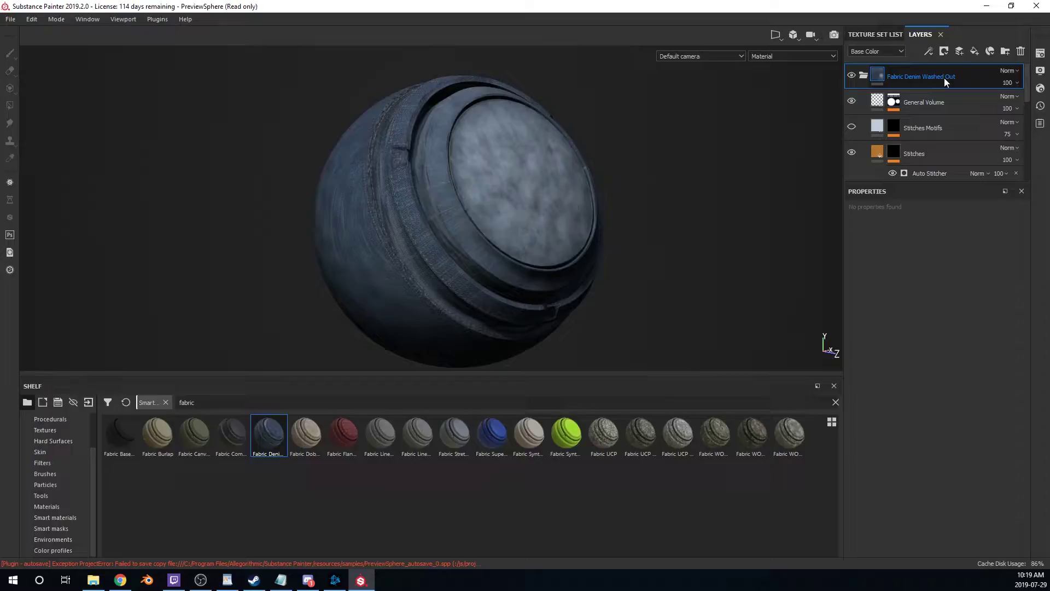
{"action": "key", "text": "Delete"}
{"action": "left_click", "coordinate": [210, 404]}
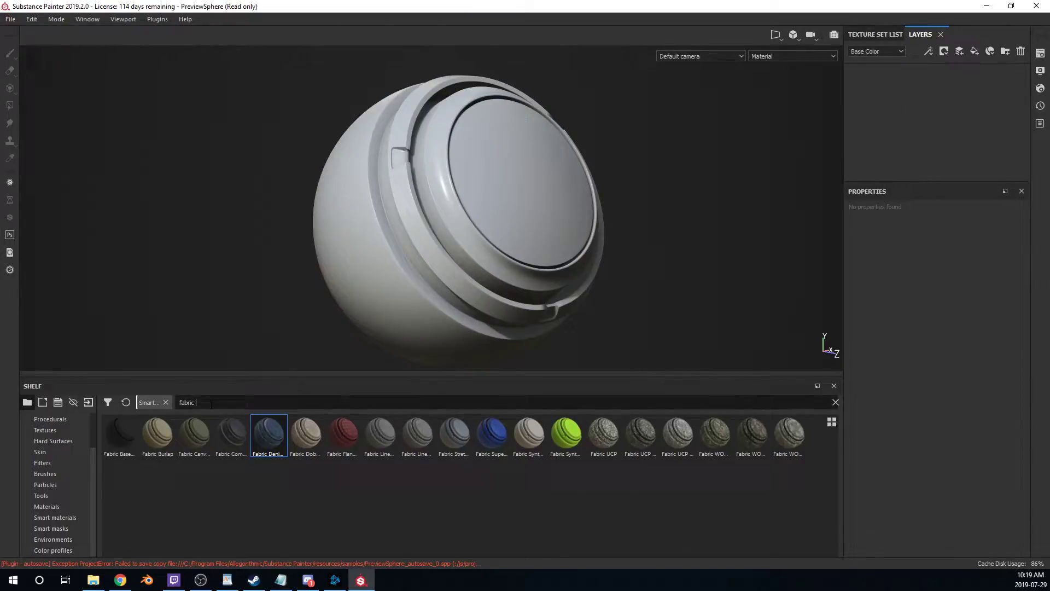
{"action": "type", "text": "fla"}
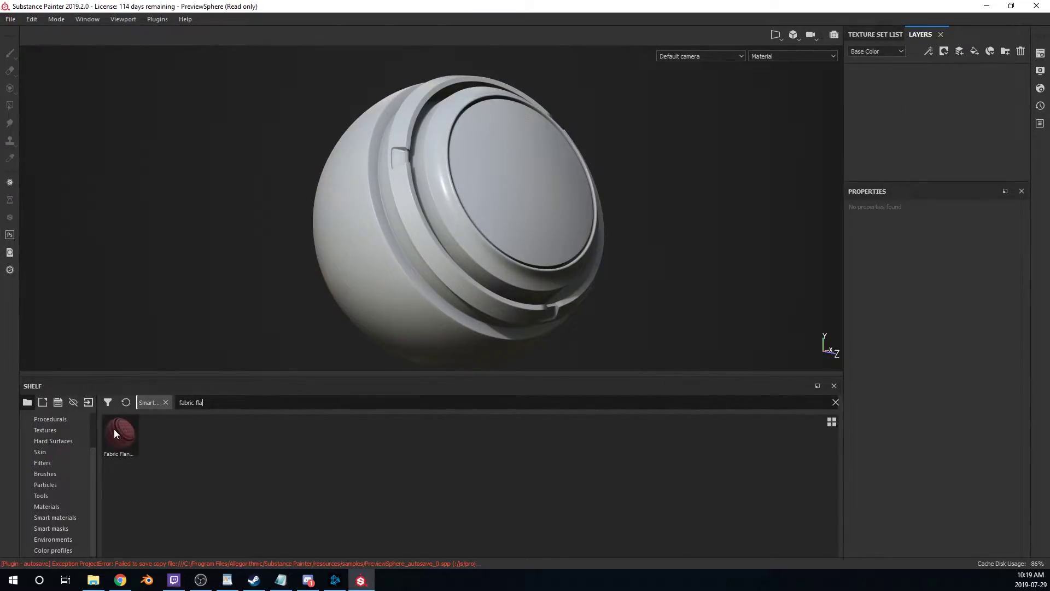
{"action": "left_click_drag", "start_coordinate": [113, 431], "coordinate": [923, 108]}
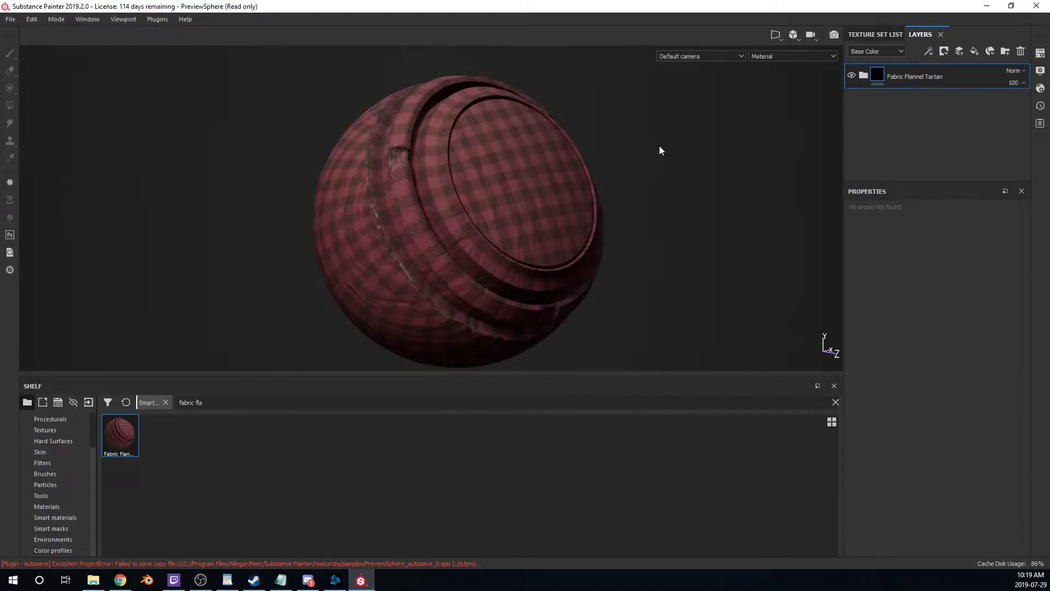
- Examine the tartan weave and worn edges up close and expand the Fabric Flannel Tartan folder to inspect its layers
{"action": "scroll", "coordinate": [515, 210], "scroll_direction": "up", "scroll_amount": 3}
{"action": "left_click_drag", "start_coordinate": [354, 210], "coordinate": [830, 344], "text": "alt"}
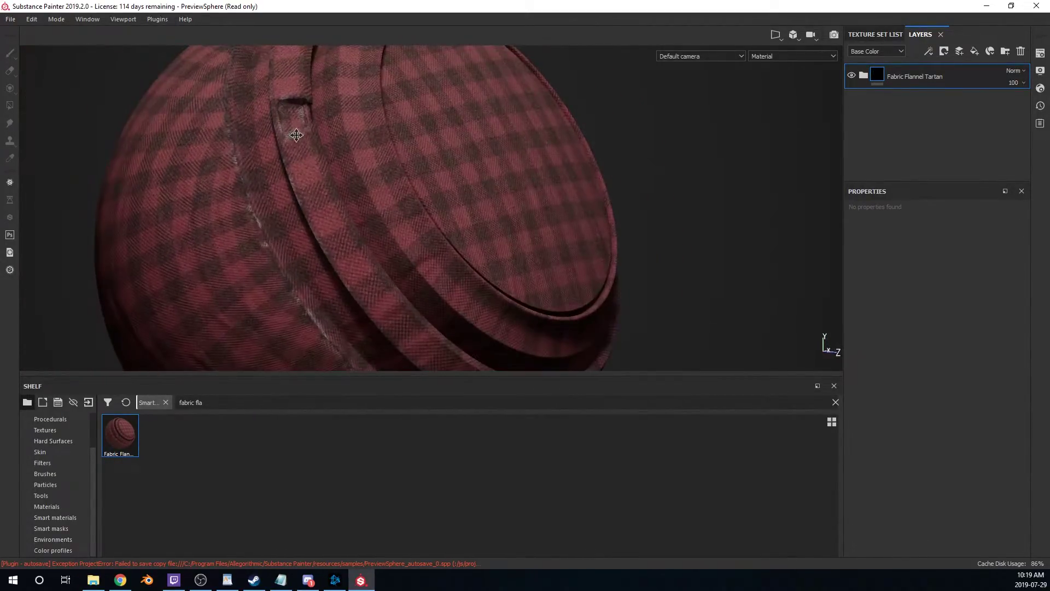
{"action": "scroll", "coordinate": [339, 184], "scroll_direction": "up", "scroll_amount": 3}
{"action": "middle_click_drag", "start_coordinate": [340, 184], "coordinate": [387, 241], "text": "alt"}
{"action": "left_click_drag", "start_coordinate": [386, 241], "coordinate": [361, 235], "text": "alt"}
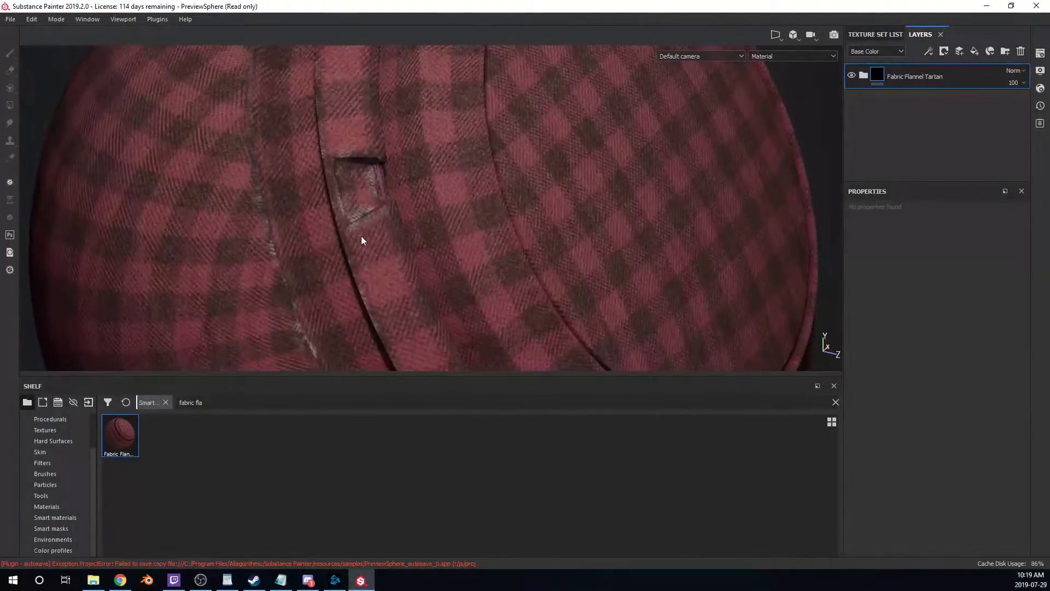
{"action": "left_click", "coordinate": [863, 75]}
{"action": "scroll", "coordinate": [391, 212], "scroll_direction": "up", "scroll_amount": 2}
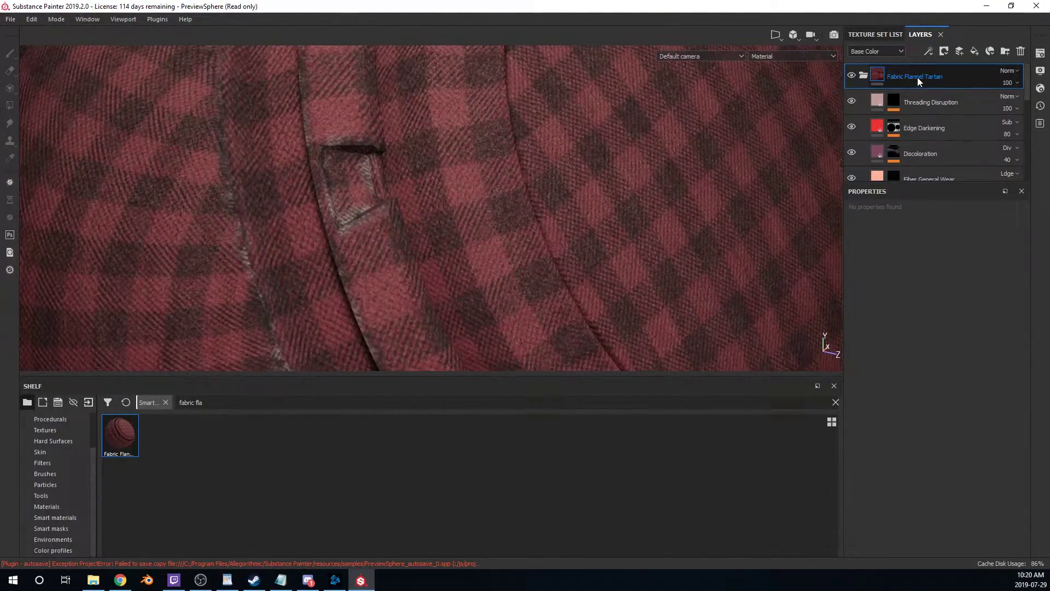
- Inspect the effects in the Threading Disruption layer's mask and examine their look on the tartan
{"action": "left_click", "coordinate": [893, 100]}
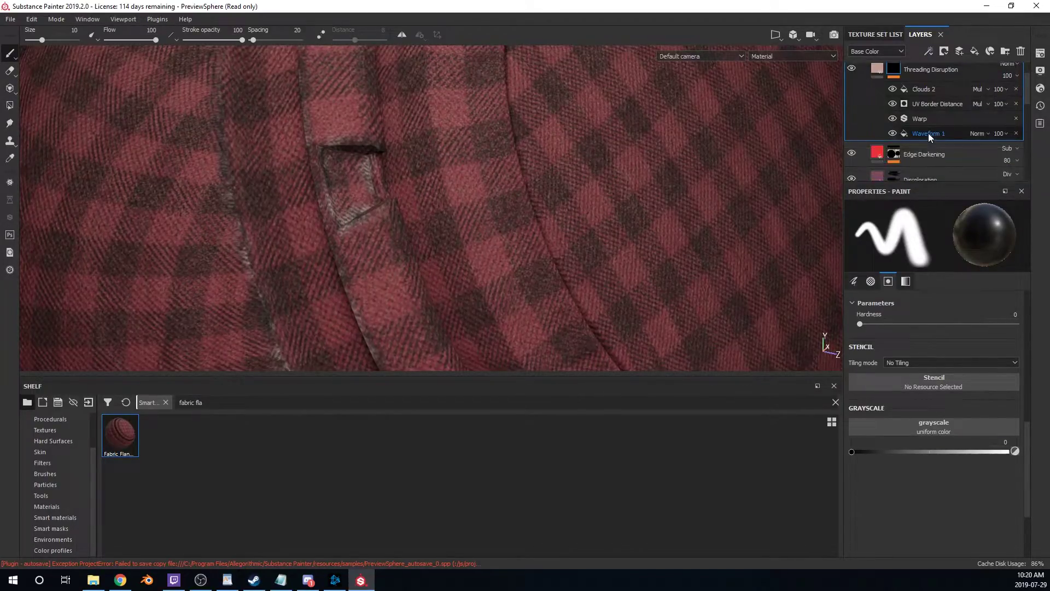
{"action": "scroll", "coordinate": [927, 133], "scroll_direction": "up", "scroll_amount": 1}
{"action": "scroll", "coordinate": [541, 169], "scroll_direction": "up", "scroll_amount": 2}
{"action": "scroll", "coordinate": [542, 168], "scroll_direction": "down", "scroll_amount": 3}
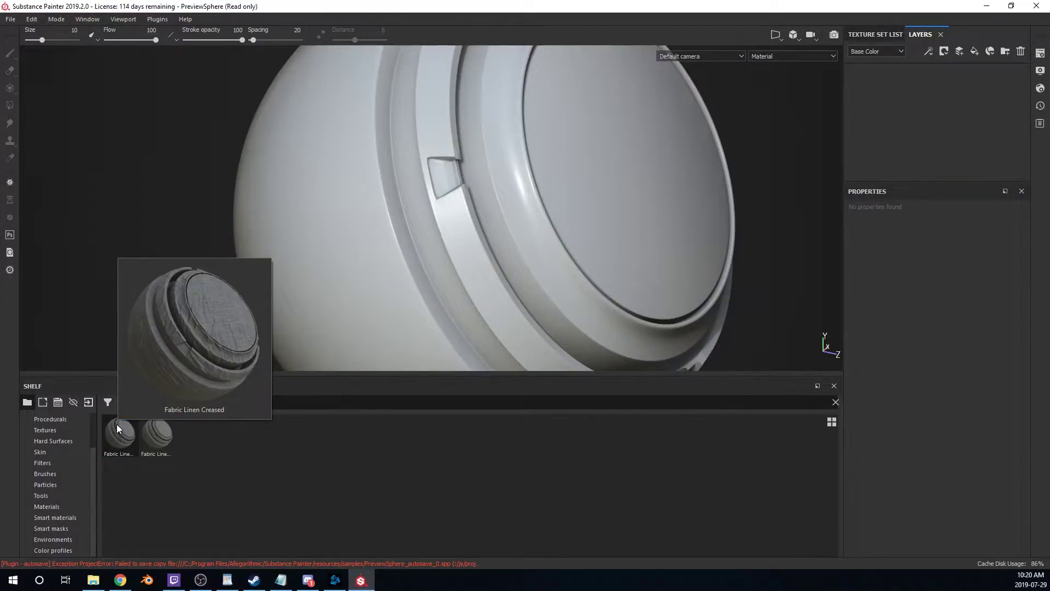
- Replace the tartan with Fabric Linen Creased, found with the shelf search "fabric lin", and view its creases from several angles
{"action": "left_click_drag", "start_coordinate": [116, 425], "coordinate": [918, 121]}
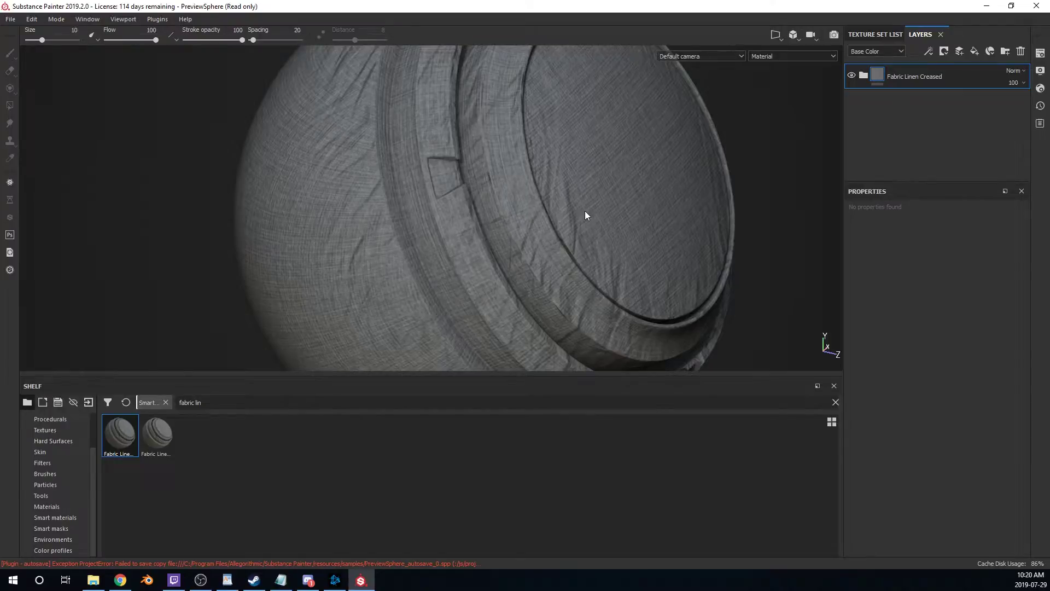
{"action": "left_click_drag", "start_coordinate": [613, 216], "coordinate": [559, 216], "text": "alt"}
{"action": "middle_click_drag", "start_coordinate": [555, 216], "coordinate": [473, 222], "text": "alt"}
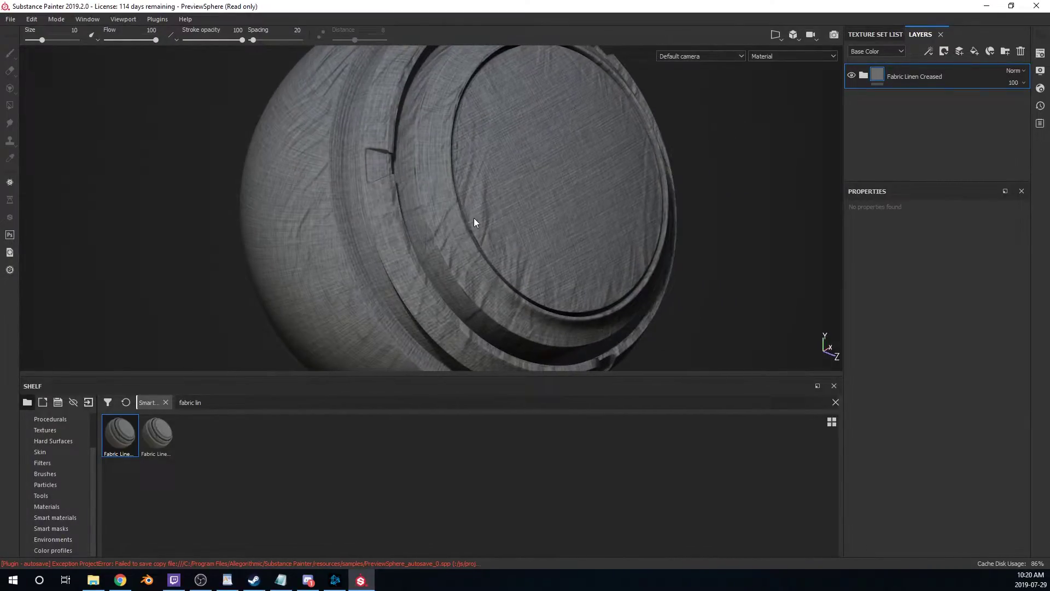
{"action": "scroll", "coordinate": [474, 218], "scroll_direction": "down", "scroll_amount": 3}
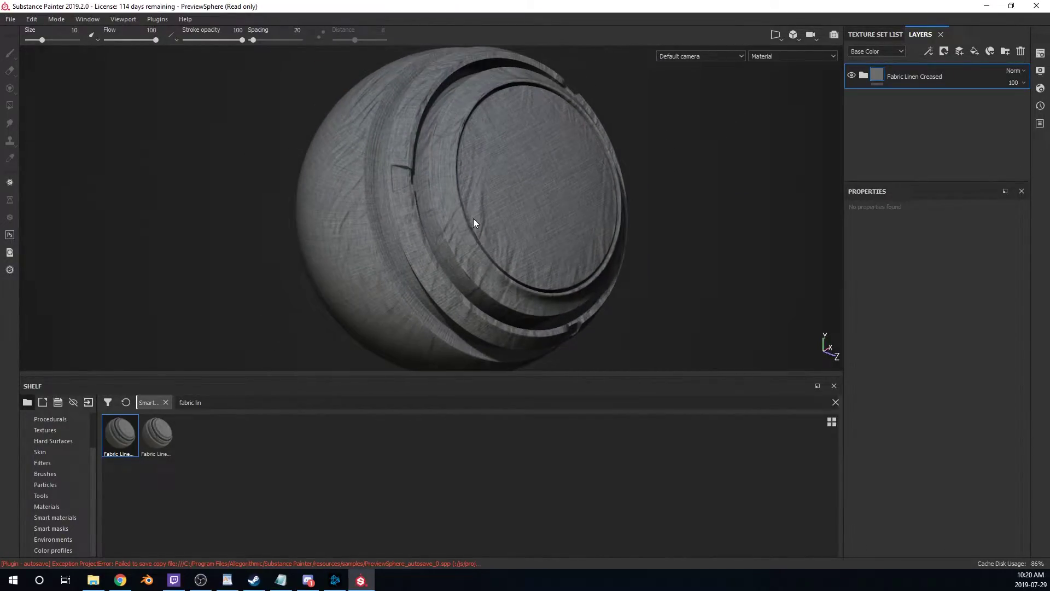
{"action": "mouse_move", "coordinate": [473, 219]}
{"action": "left_mouse_down", "text": "alt"}
{"action": "mouse_move", "coordinate": [474, 195]}
{"action": "mouse_move", "coordinate": [451, 210]}
{"action": "mouse_move", "coordinate": [466, 200]}
{"action": "left_mouse_up", "text": "alt"}
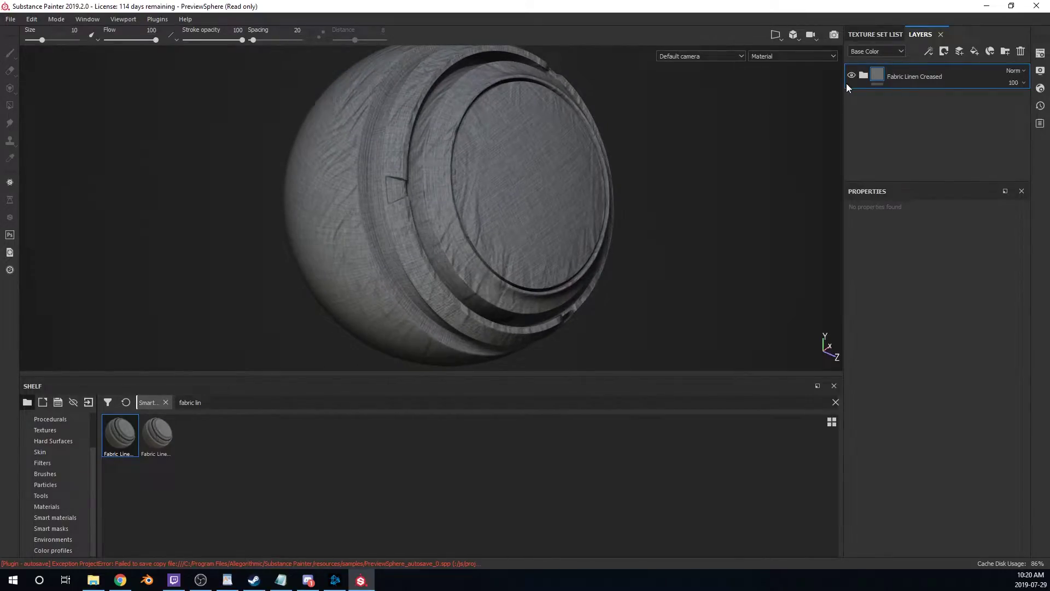
- Delete the creased linen, apply Fabric Linen Worn instead and examine its worn edges up close
{"action": "key", "text": "Delete"}
{"action": "left_click_drag", "start_coordinate": [158, 432], "coordinate": [880, 125]}
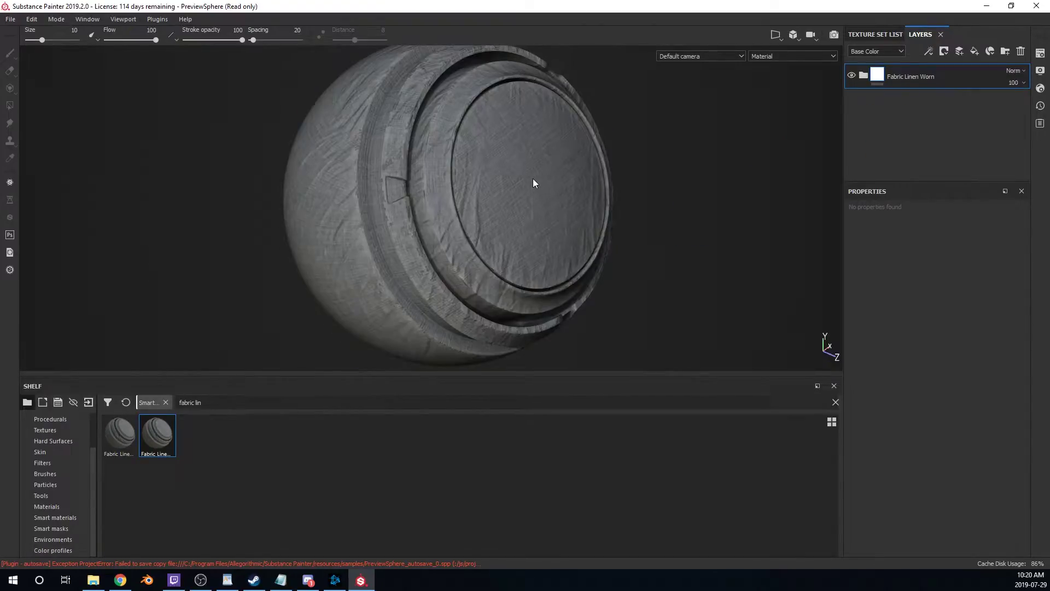
{"action": "scroll", "coordinate": [508, 185], "scroll_direction": "up", "scroll_amount": 5}
{"action": "middle_click_drag", "start_coordinate": [327, 151], "coordinate": [419, 149], "text": "alt"}
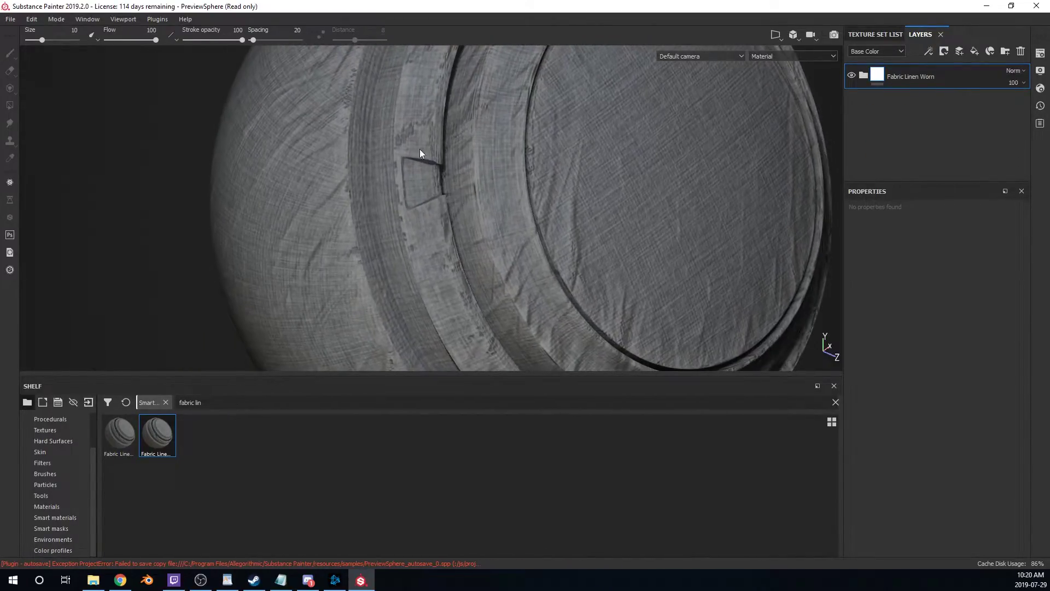
{"action": "scroll", "coordinate": [412, 143], "scroll_direction": "up", "scroll_amount": 3}
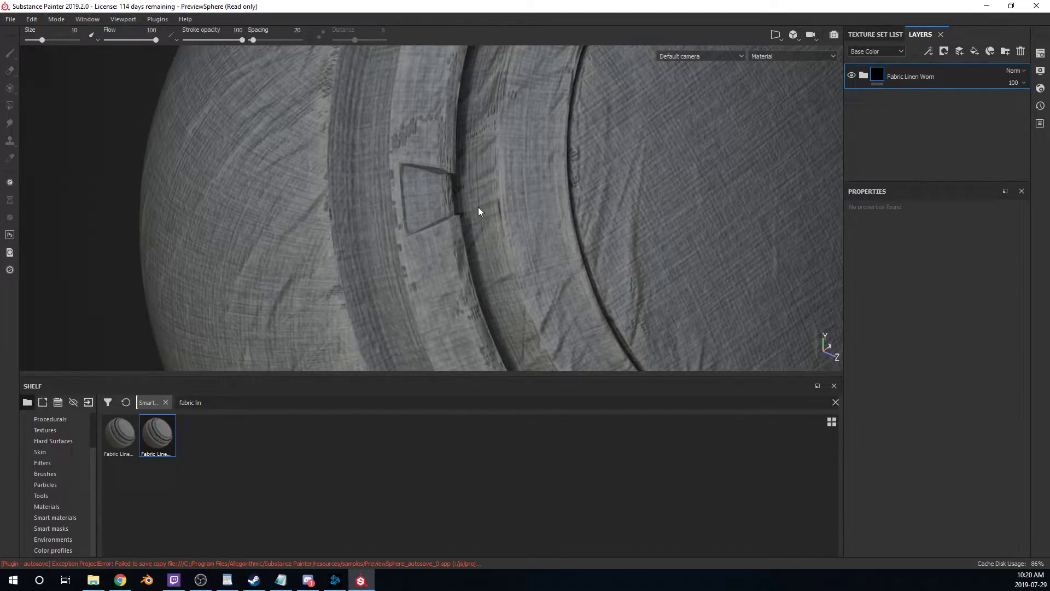
- Expand the Fabric Linen Worn folder and examine how the Tears mask's Warp filters and Curvature generator shape the torn edges
{"action": "left_click", "coordinate": [863, 76]}
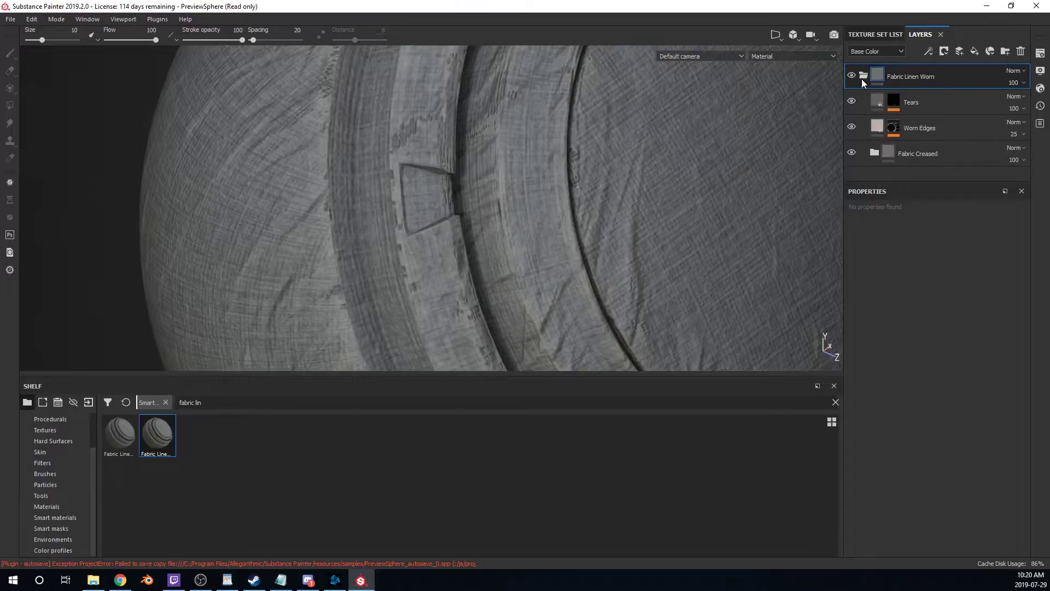
{"action": "left_click", "coordinate": [893, 100]}
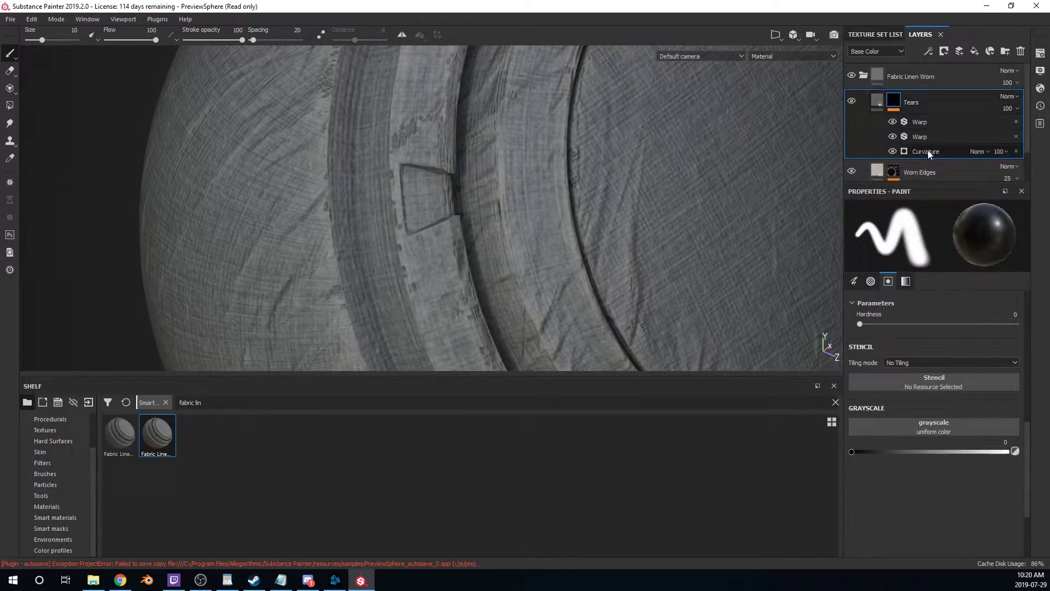
{"action": "left_click", "coordinate": [921, 122]}
{"action": "left_click", "coordinate": [892, 122]}
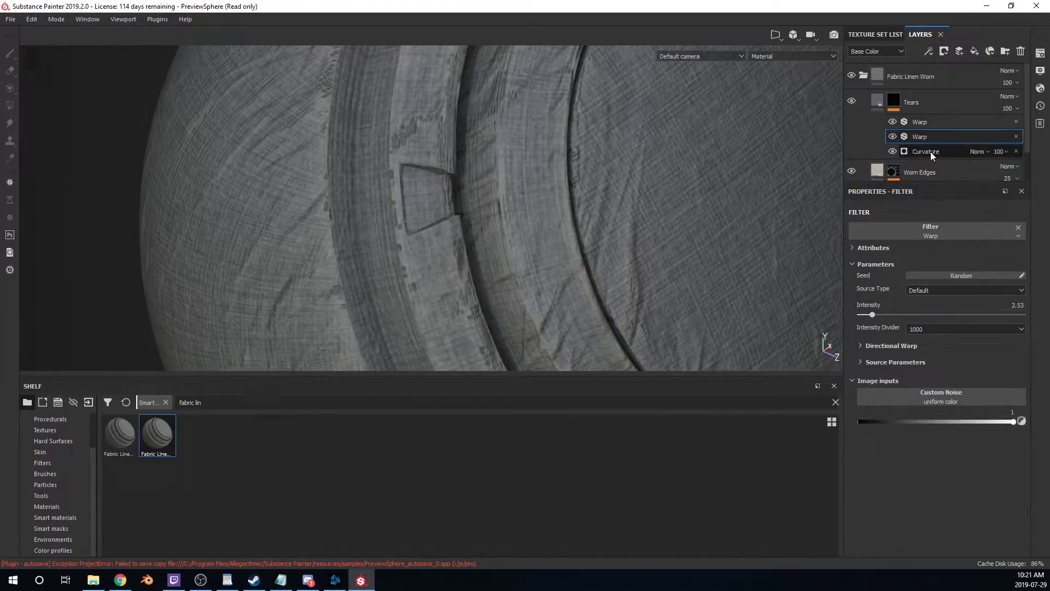
{"action": "left_click", "coordinate": [931, 152]}
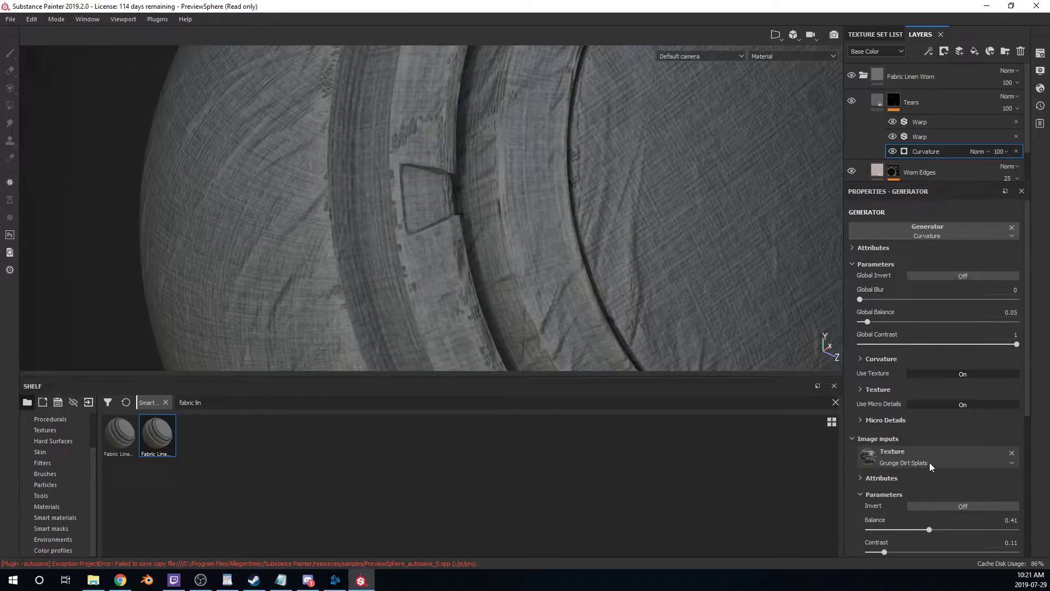
{"action": "scroll", "coordinate": [610, 170], "scroll_direction": "up", "scroll_amount": 3}
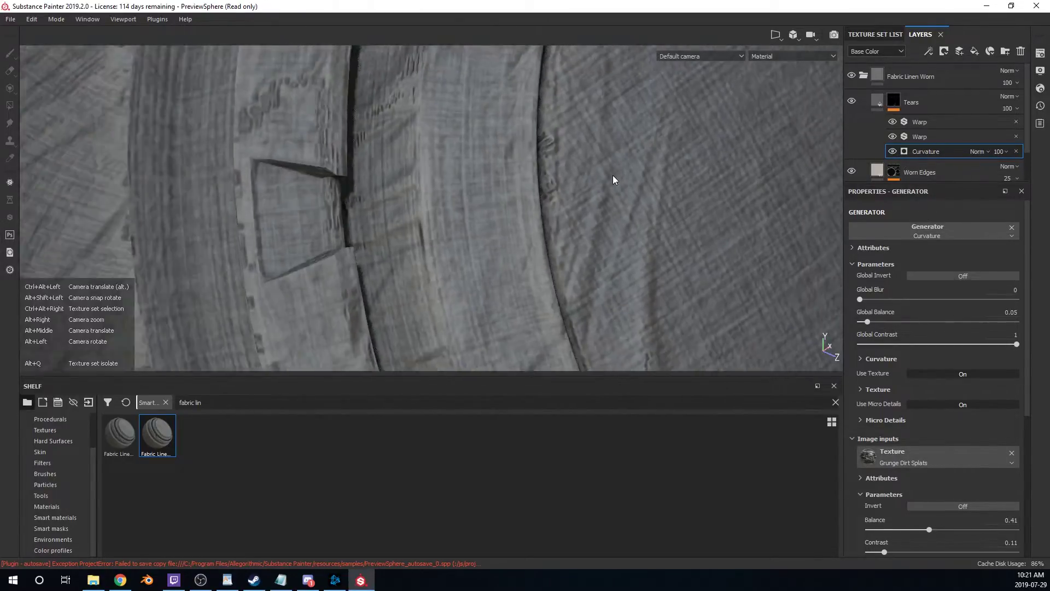
{"action": "right_click_drag", "start_coordinate": [612, 175], "coordinate": [685, 204], "text": "alt"}
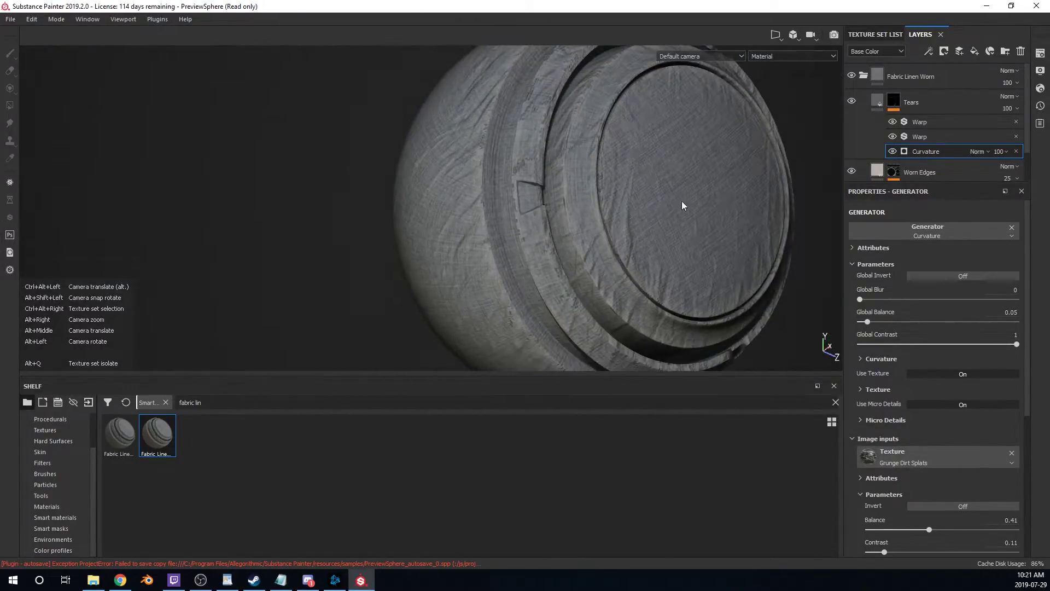
{"action": "left_click", "coordinate": [925, 102]}
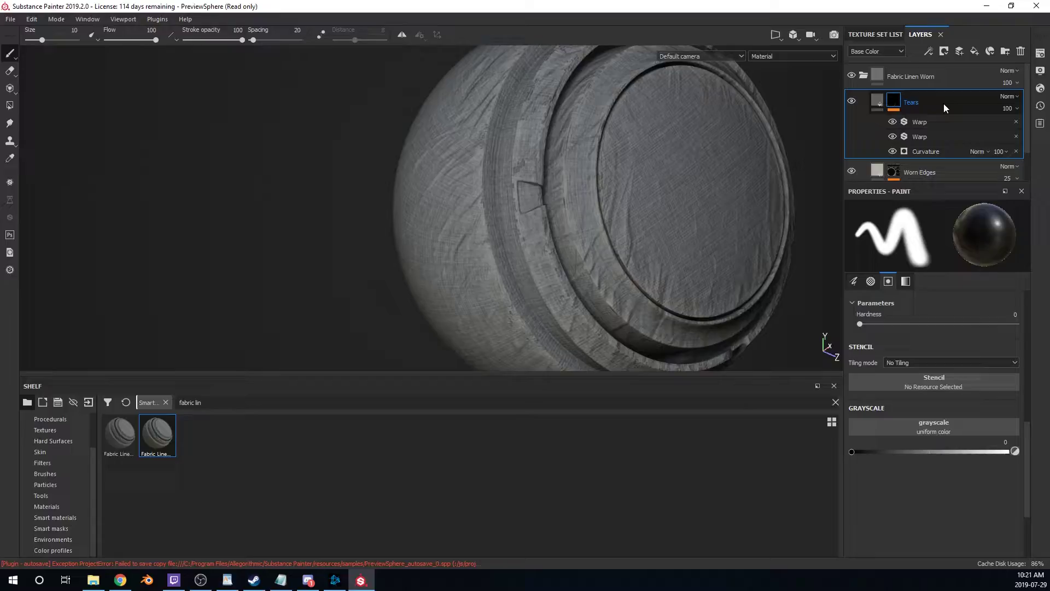
{"action": "scroll", "coordinate": [545, 192], "scroll_direction": "up", "scroll_amount": 3}
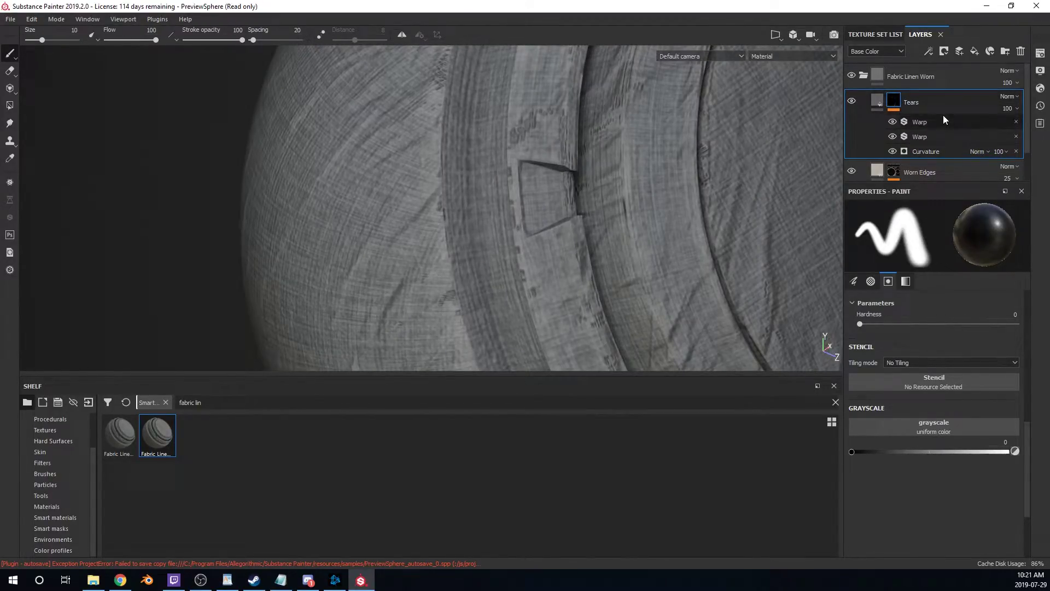
- Remove the worn linen and apply Fabric Synthetic Dots, found with the shelf search "fabric syn"
{"action": "key", "text": "ctrl+z"}
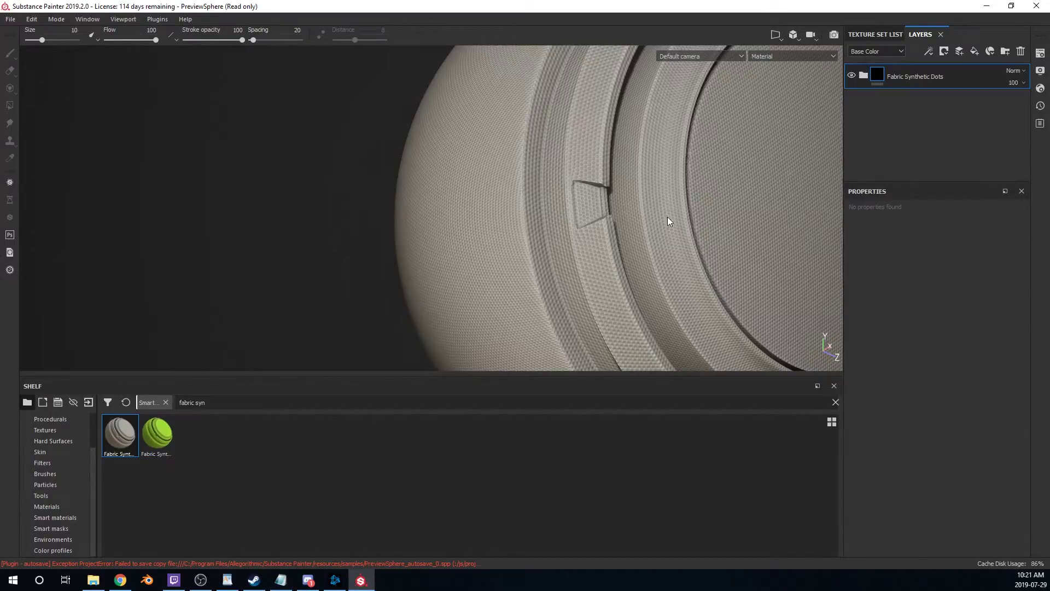
{"action": "left_click_drag", "start_coordinate": [669, 223], "coordinate": [399, 209], "text": "alt"}
{"action": "scroll", "coordinate": [350, 233], "scroll_direction": "down", "scroll_amount": 5}
{"action": "scroll", "coordinate": [454, 234], "scroll_direction": "up", "scroll_amount": 5}
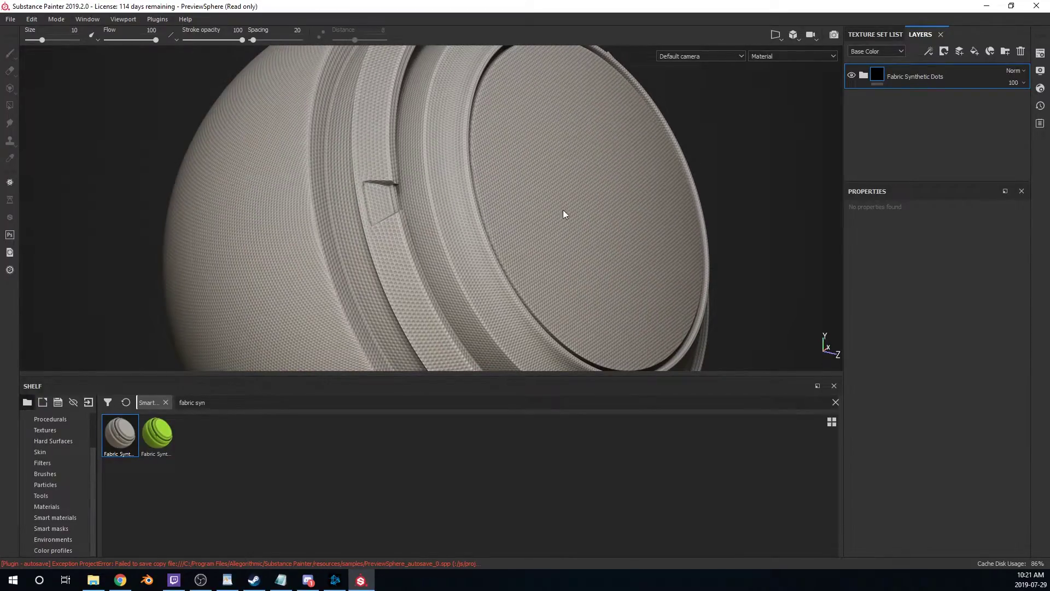
- Expand the Fabric Synthetic Dots folder and examine its dotted weave up close
{"action": "left_click", "coordinate": [863, 75]}
{"action": "scroll", "coordinate": [507, 187], "scroll_direction": "up", "scroll_amount": 3}
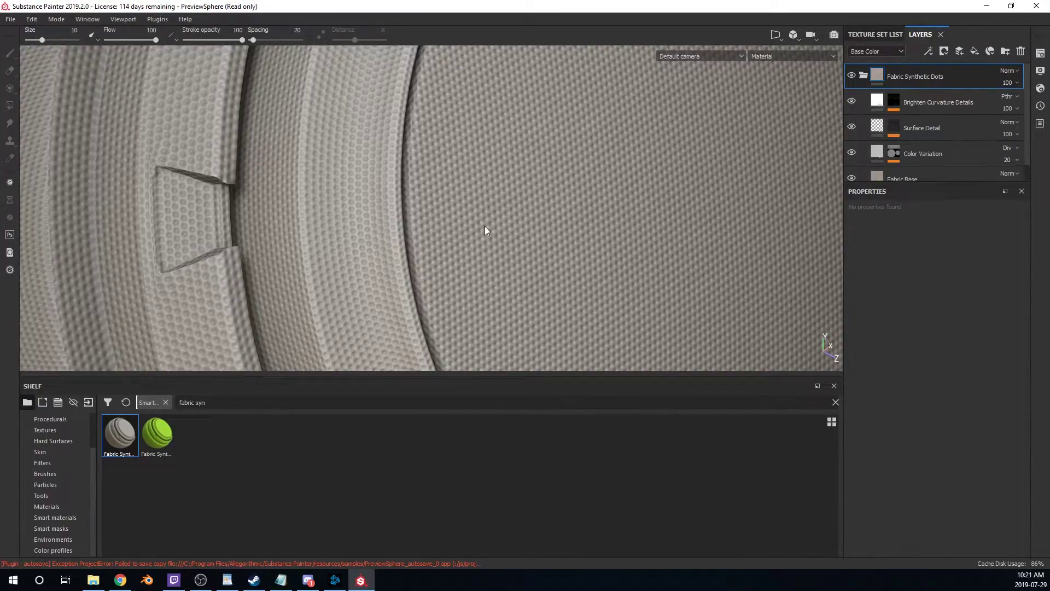
{"action": "scroll", "coordinate": [399, 217], "scroll_direction": "up", "scroll_amount": 5}
{"action": "scroll", "coordinate": [398, 215], "scroll_direction": "up", "scroll_amount": 2}
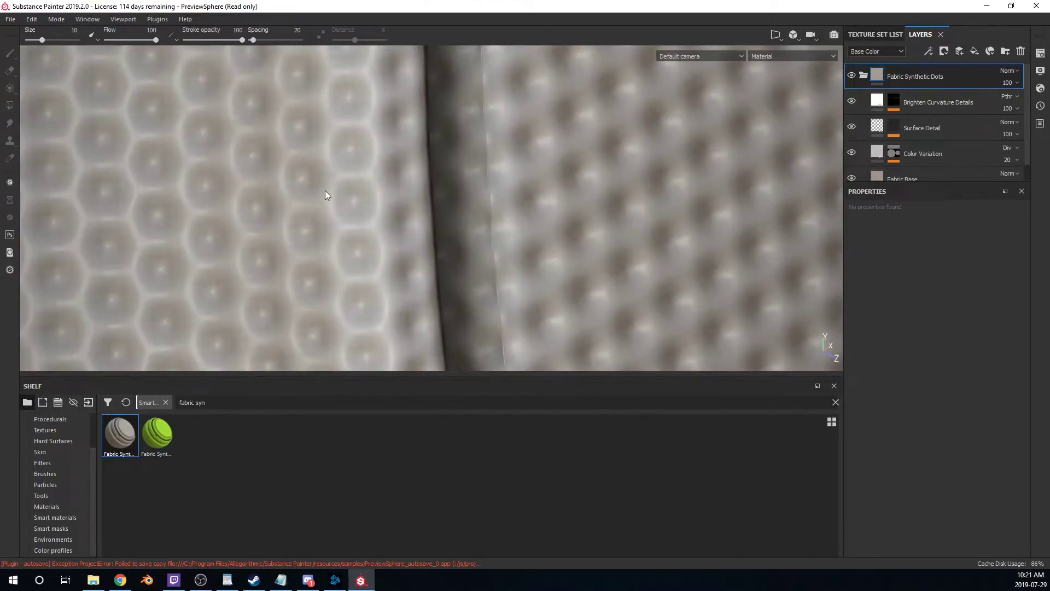
- Replace the dotted fabric with Fabric Synthetic Sport Used and examine its pattern and dirt on the sphere
{"action": "scroll", "coordinate": [345, 187], "scroll_direction": "down", "scroll_amount": 4}
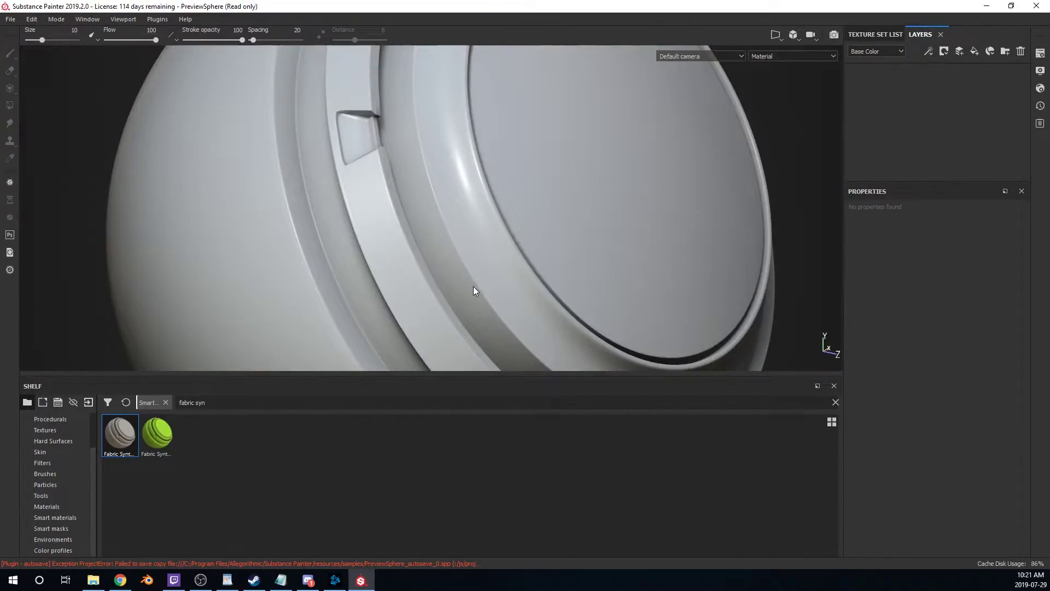
{"action": "left_click_drag", "start_coordinate": [157, 433], "coordinate": [931, 113]}
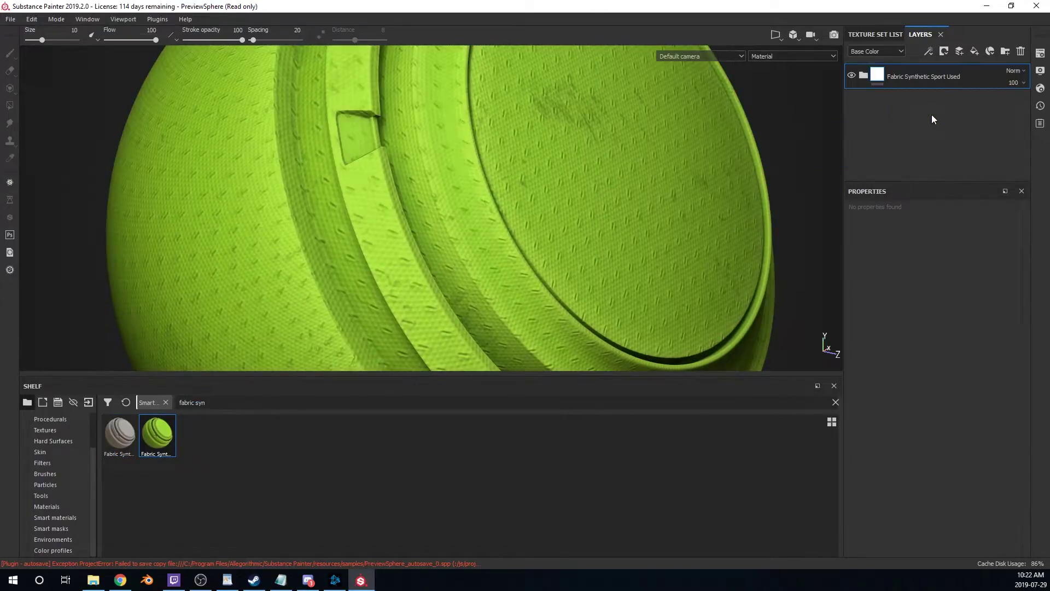
{"action": "scroll", "coordinate": [552, 185], "scroll_direction": "down", "scroll_amount": 5}
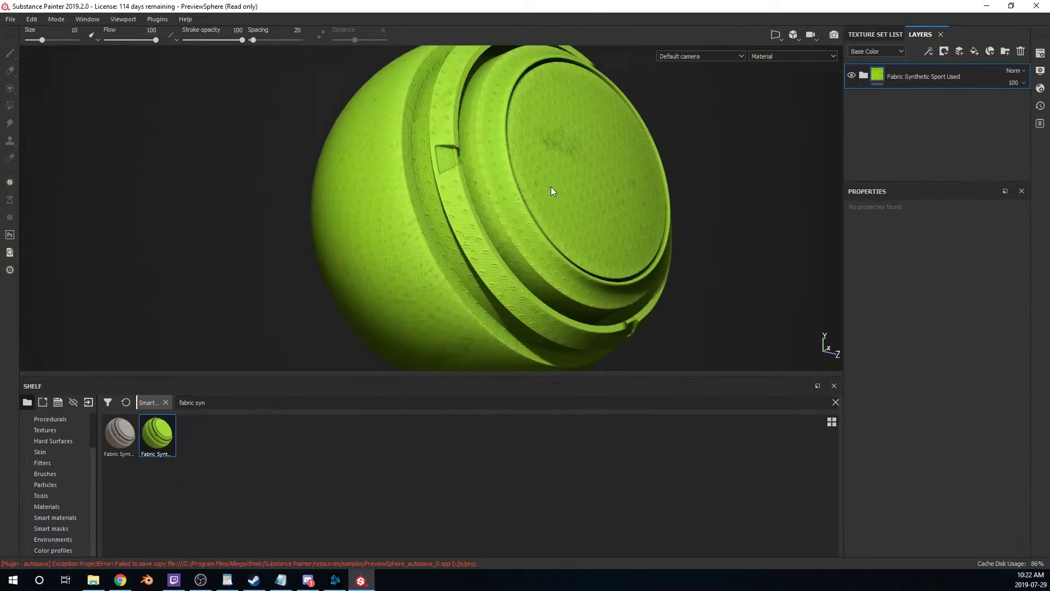
{"action": "scroll", "coordinate": [576, 176], "scroll_direction": "up", "scroll_amount": 4}
{"action": "right_click_drag", "start_coordinate": [576, 177], "coordinate": [546, 176], "text": "shift"}
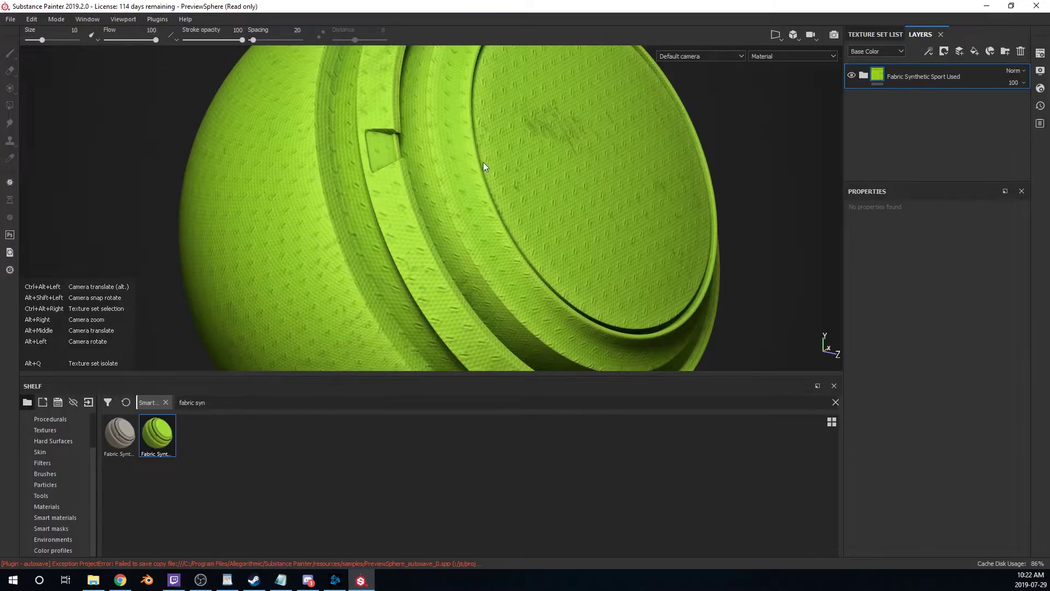
{"action": "scroll", "coordinate": [481, 162], "scroll_direction": "up", "scroll_amount": 3}
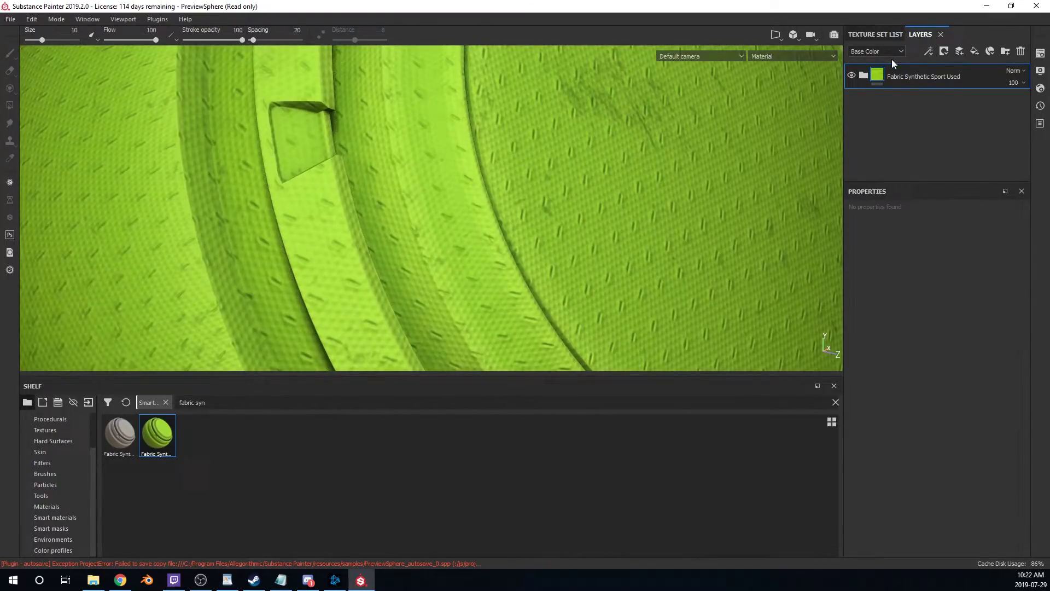
- Expand the Fabric Synthetic Sport Used folder and change the Base layer's base color to cyan
{"action": "left_click", "coordinate": [862, 76]}
{"action": "scroll", "coordinate": [881, 126], "scroll_direction": "down", "scroll_amount": 4}
{"action": "left_click", "coordinate": [902, 162]}
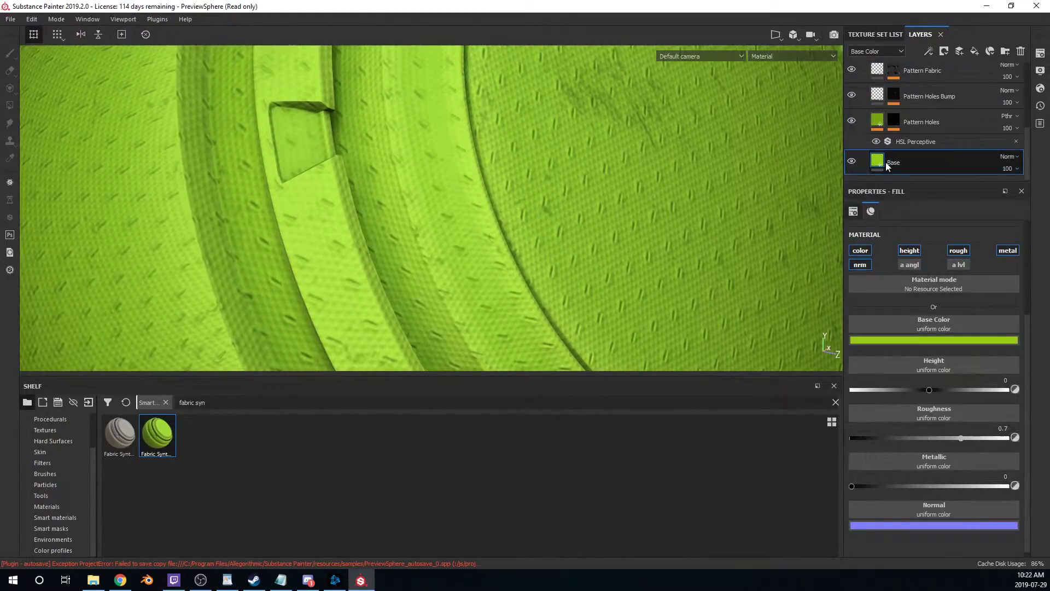
{"action": "left_click", "coordinate": [925, 340]}
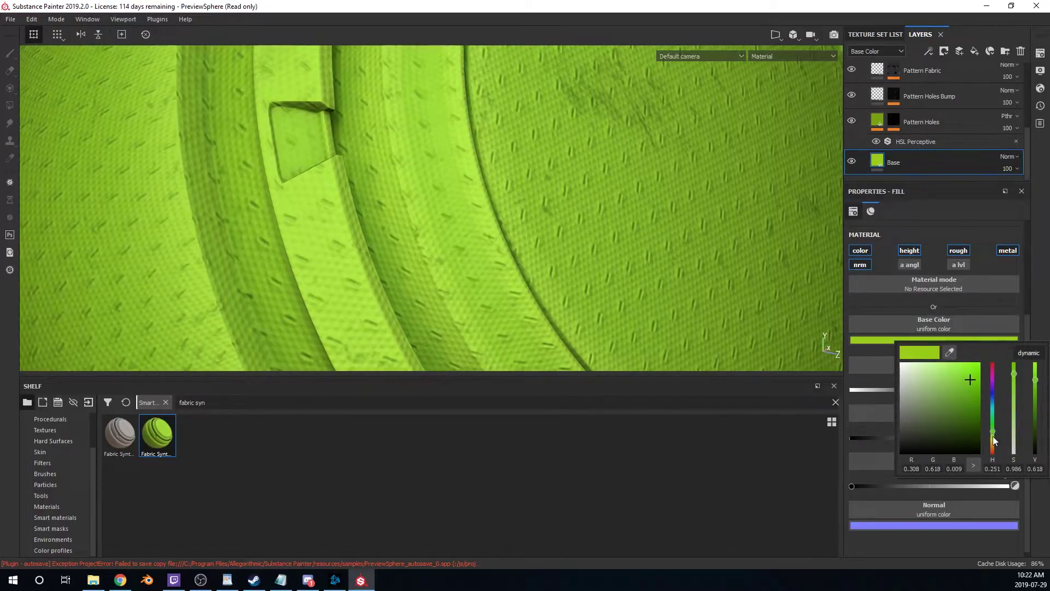
{"action": "left_click_drag", "start_coordinate": [993, 431], "coordinate": [992, 405]}
{"action": "left_click", "coordinate": [621, 231]}
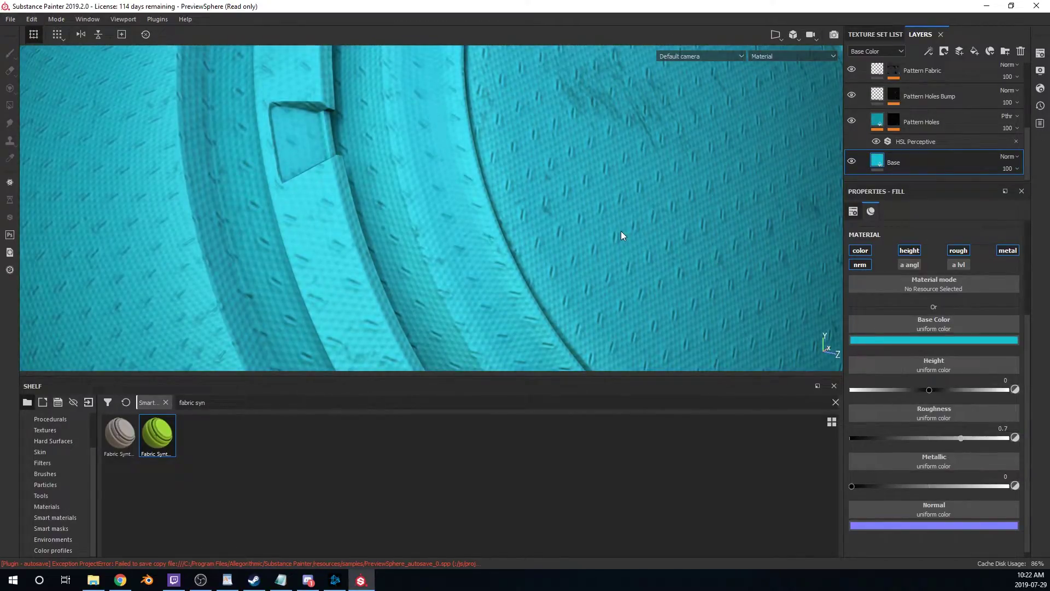
- Compare the recolored fabric with its Bright Edges and Dirt Stains layers switched off and back on, and review the remaining layers
{"action": "scroll", "coordinate": [621, 231], "scroll_direction": "down", "scroll_amount": 3}
{"action": "middle_click_drag", "start_coordinate": [621, 231], "coordinate": [581, 197], "text": "alt"}
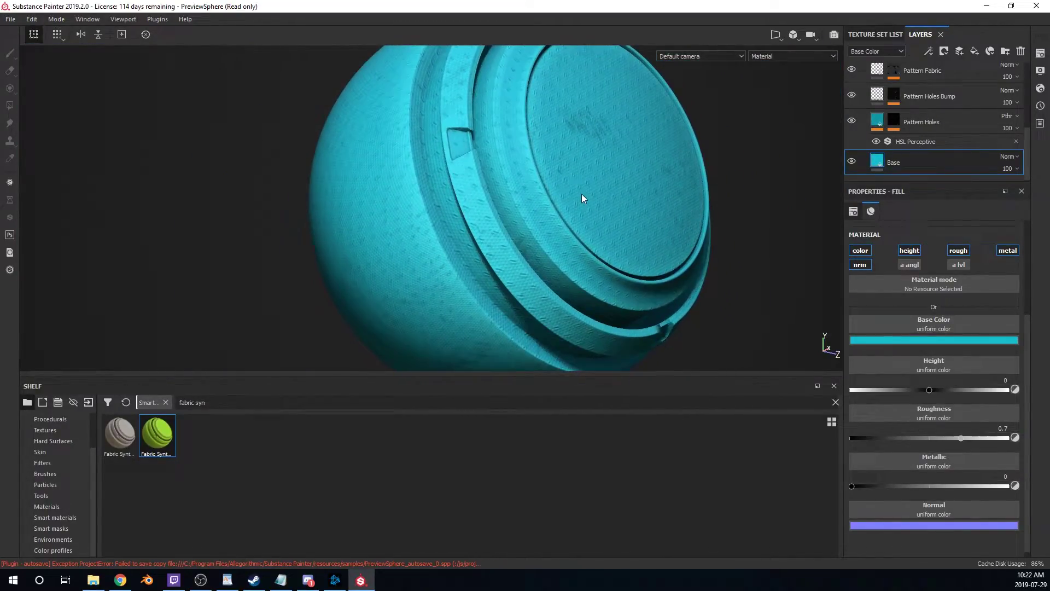
{"action": "scroll", "coordinate": [897, 136], "scroll_direction": "up", "scroll_amount": 5}
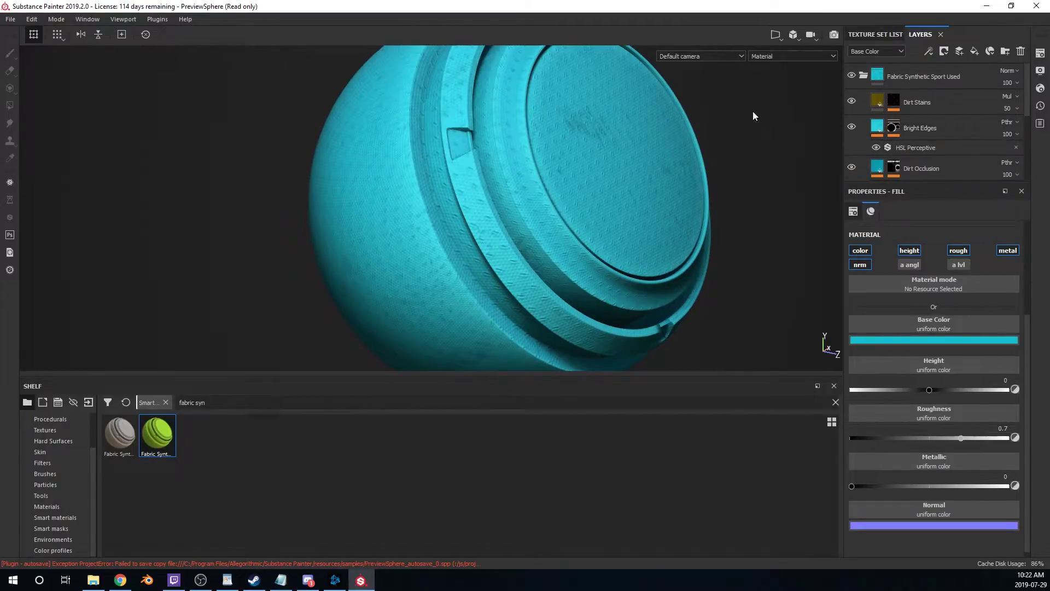
{"action": "left_click", "coordinate": [851, 126]}
{"action": "left_click", "coordinate": [852, 126]}
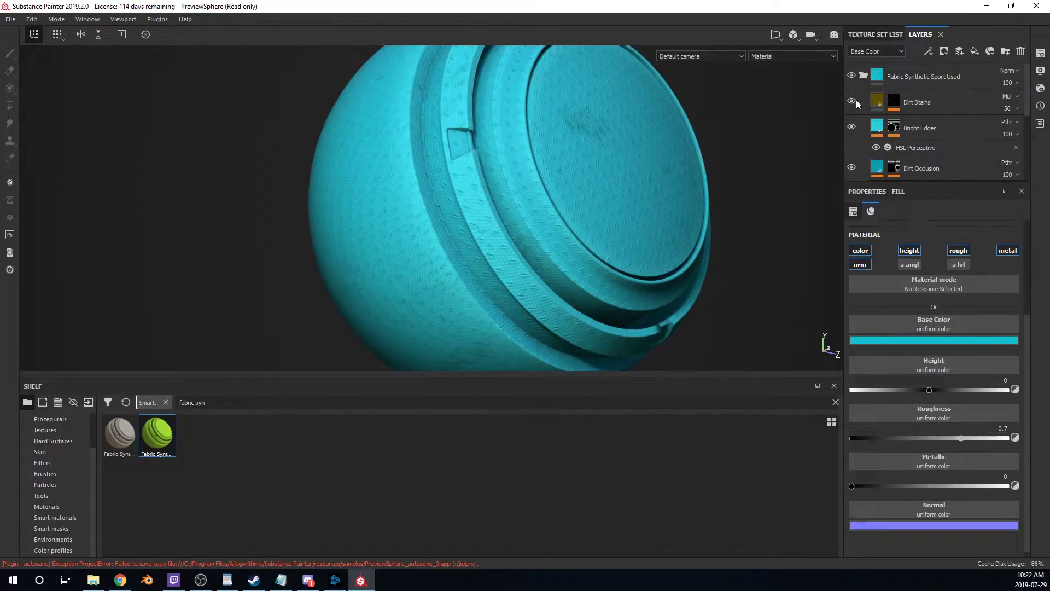
{"action": "left_click", "coordinate": [853, 100]}
{"action": "left_click", "coordinate": [853, 101]}
{"action": "scroll", "coordinate": [865, 112], "scroll_direction": "down", "scroll_amount": 1}
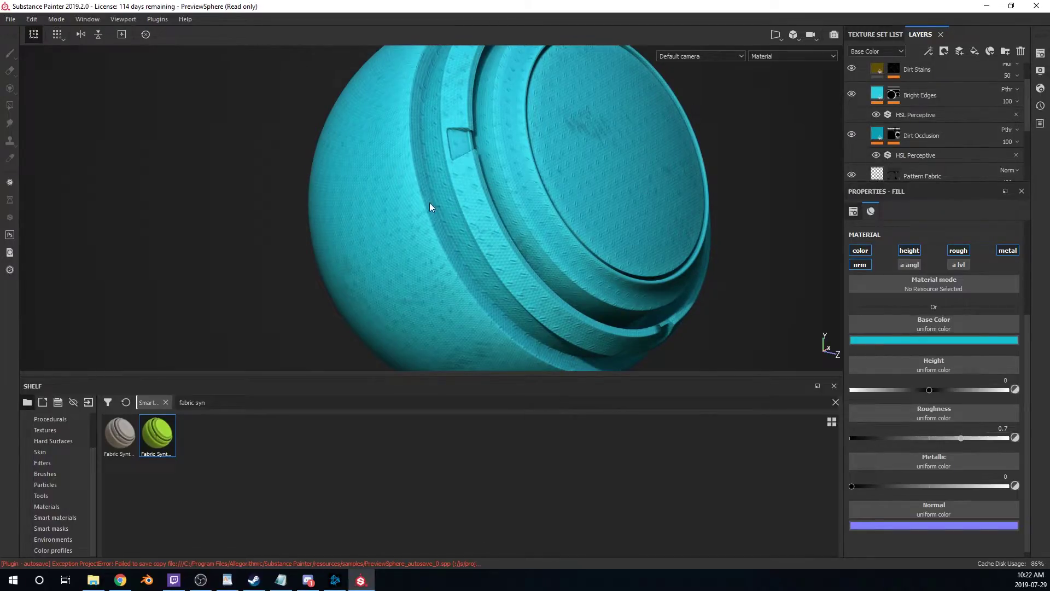
{"action": "scroll", "coordinate": [864, 140], "scroll_direction": "down", "scroll_amount": 1}
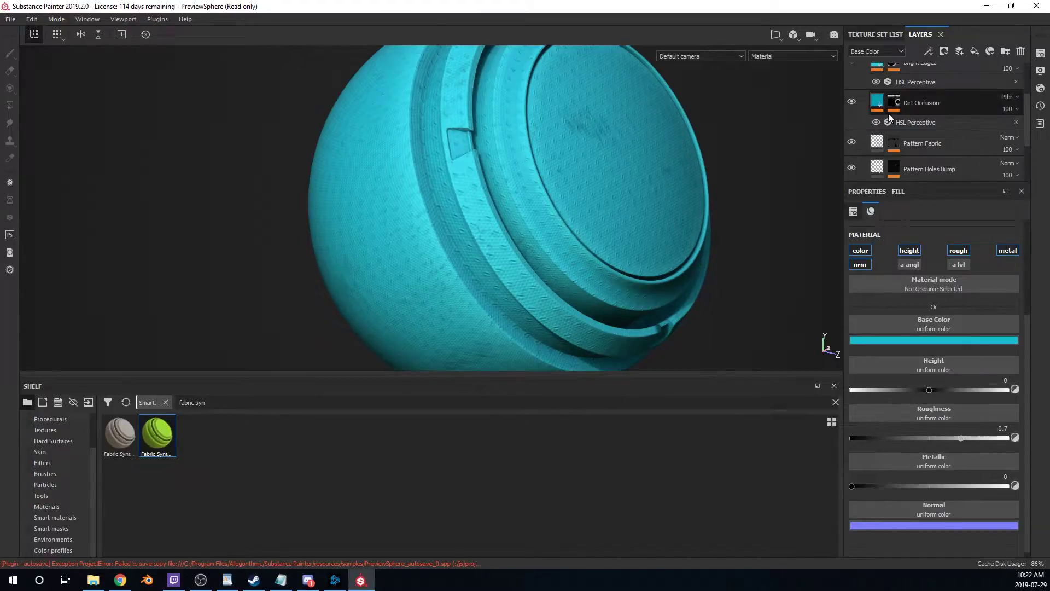
{"action": "scroll", "coordinate": [888, 113], "scroll_direction": "up", "scroll_amount": 2}
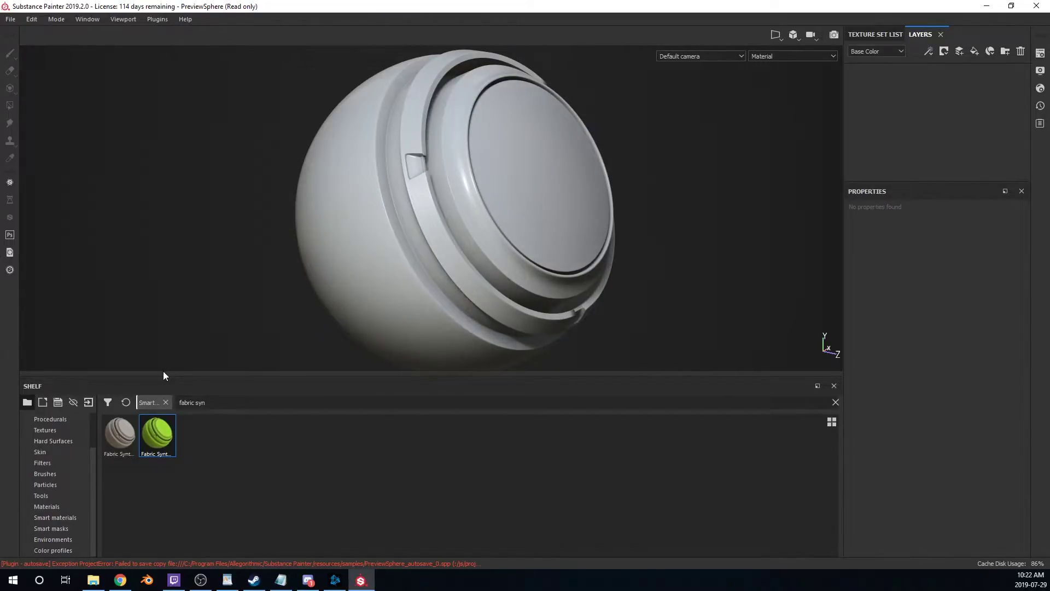
- Search the smart materials for "leather" and apply Leather Calf Grain to the preview sphere
{"action": "key", "text": "BackSpace"}
{"action": "key", "text": "BackSpace"}
{"action": "key", "text": "BackSpace"}
{"action": "key", "text": "BackSpace"}
{"action": "key", "text": "BackSpace"}
{"action": "key", "text": "BackSpace"}
{"action": "key", "text": "BackSpace"}
{"action": "key", "text": "BackSpace"}
{"action": "key", "text": "BackSpace"}
{"action": "key", "text": "BackSpace"}
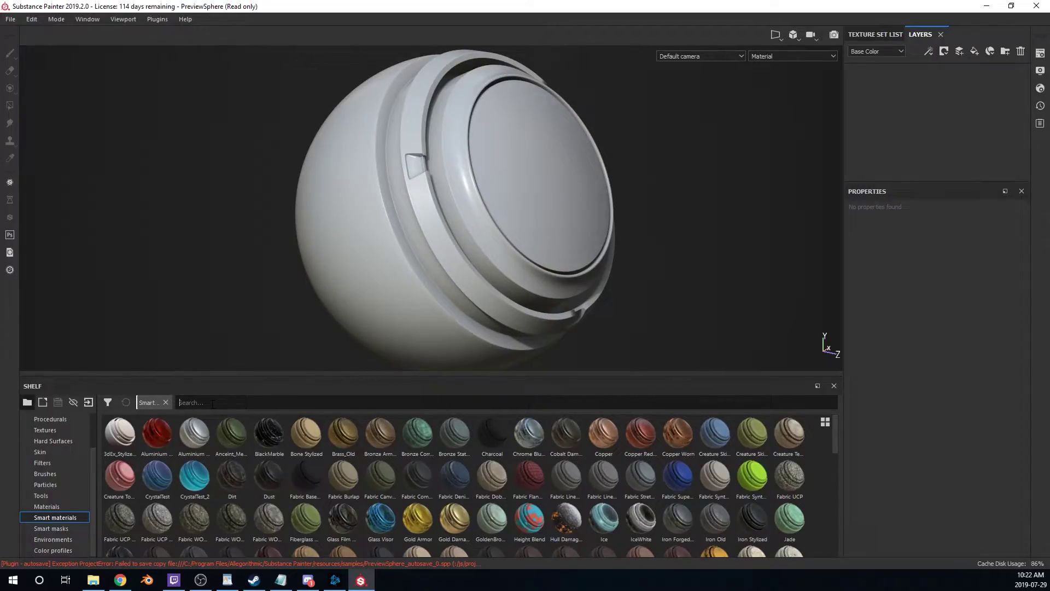
{"action": "type", "text": "leather"}
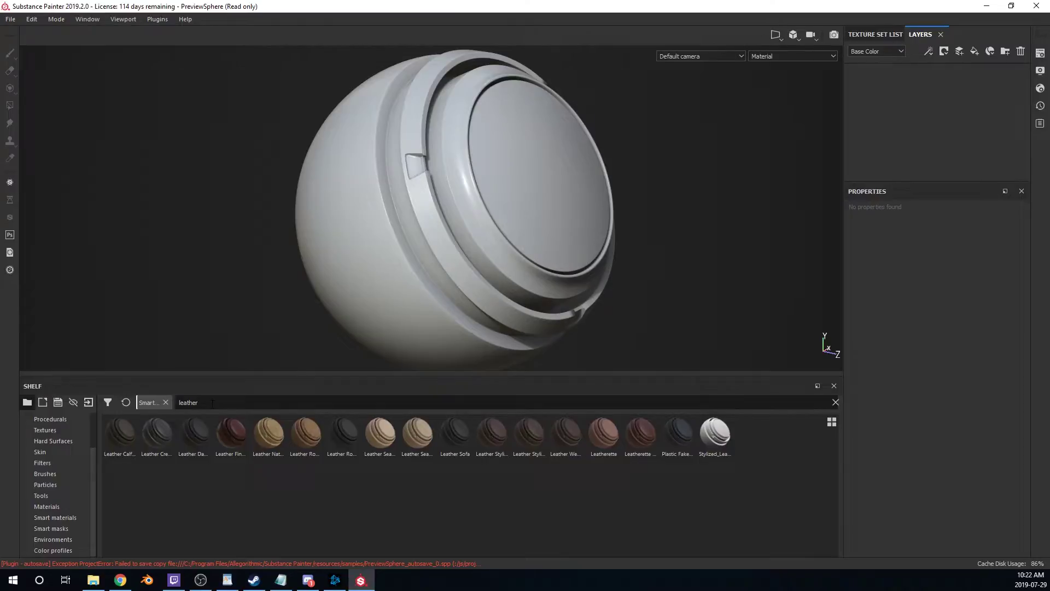
{"action": "left_click_drag", "start_coordinate": [121, 432], "coordinate": [869, 112]}
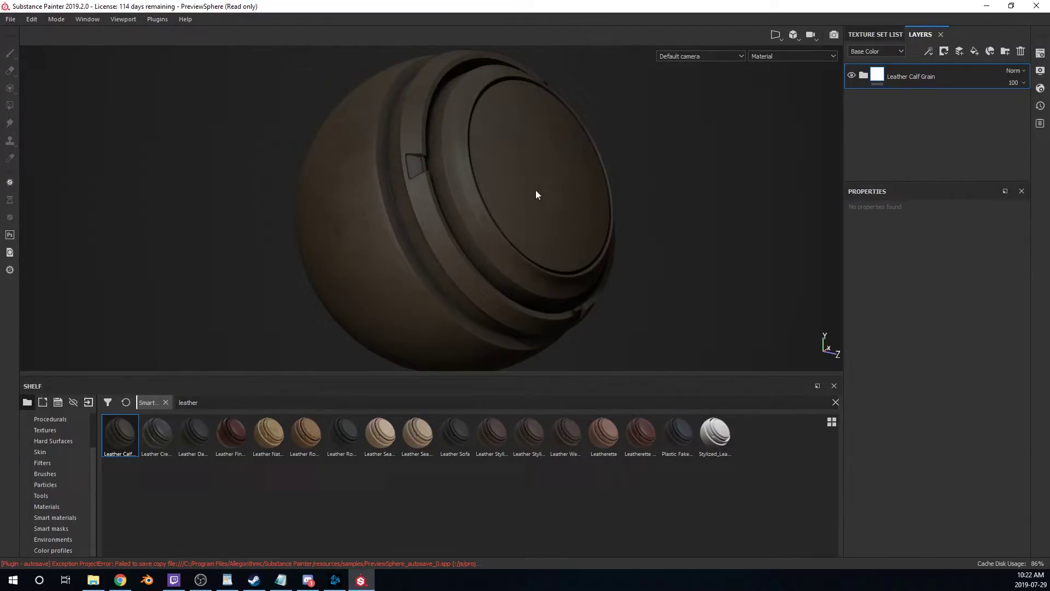
- Examine the calf leather's grain up close and its overall look across the sphere
{"action": "left_click_drag", "start_coordinate": [536, 189], "coordinate": [506, 183], "text": "alt"}
{"action": "scroll", "coordinate": [504, 185], "scroll_direction": "up", "scroll_amount": 5}
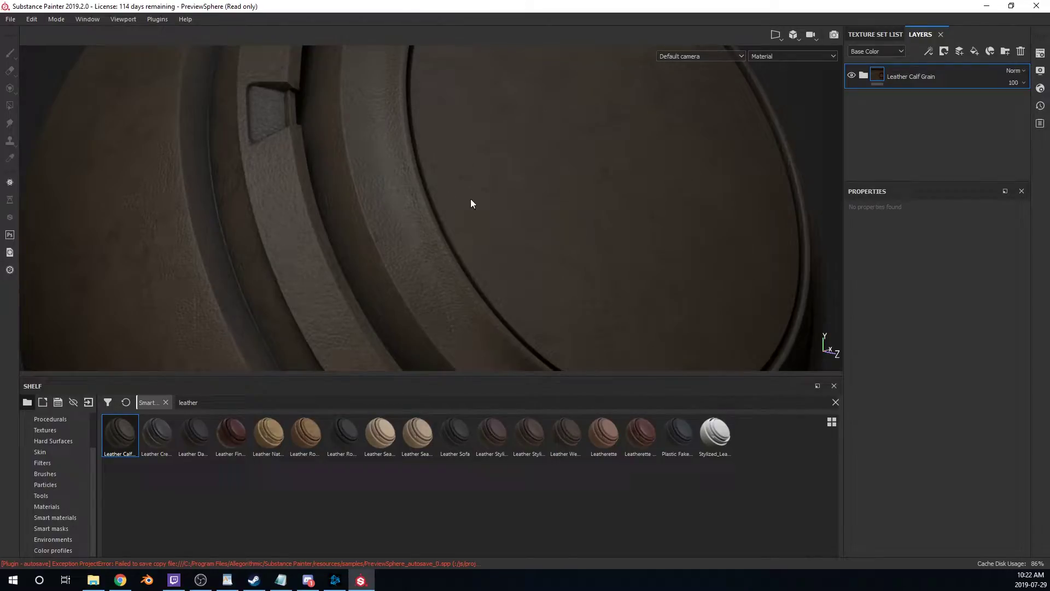
{"action": "mouse_move", "coordinate": [470, 204]}
{"action": "left_mouse_down", "text": "alt"}
{"action": "mouse_move", "coordinate": [440, 218]}
{"action": "mouse_move", "coordinate": [356, 213]}
{"action": "mouse_move", "coordinate": [362, 168]}
{"action": "mouse_move", "coordinate": [297, 166]}
{"action": "mouse_move", "coordinate": [426, 179]}
{"action": "mouse_move", "coordinate": [468, 207]}
{"action": "left_mouse_up", "text": "alt"}
{"action": "scroll", "coordinate": [461, 210], "scroll_direction": "down", "scroll_amount": 3}
{"action": "middle_click_drag", "start_coordinate": [449, 210], "coordinate": [436, 169], "text": "alt"}
{"action": "scroll", "coordinate": [412, 167], "scroll_direction": "down", "scroll_amount": 2}
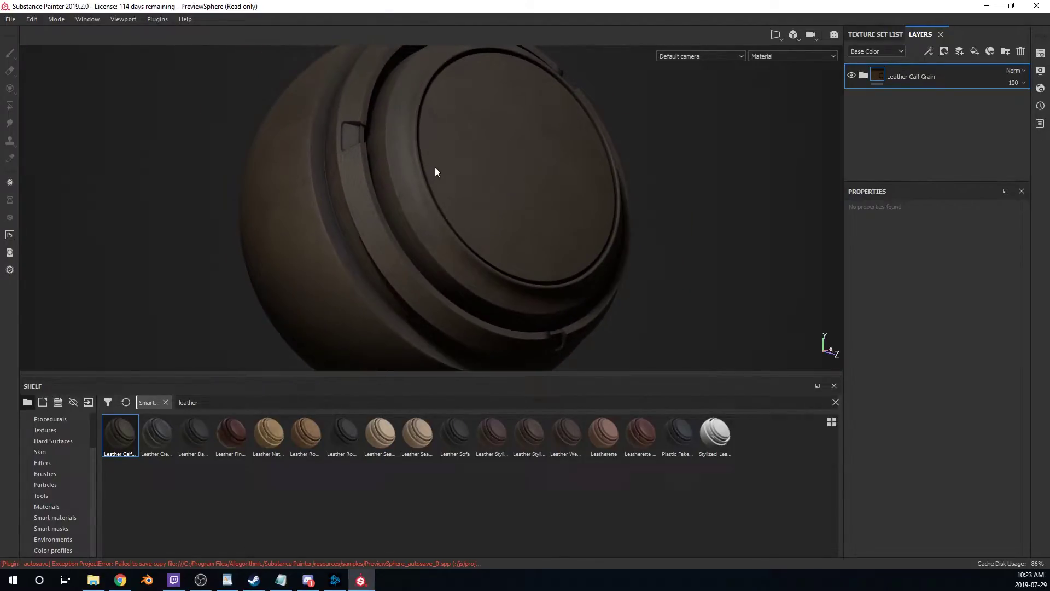
{"action": "left_click_drag", "start_coordinate": [436, 169], "coordinate": [549, 160], "text": "alt"}
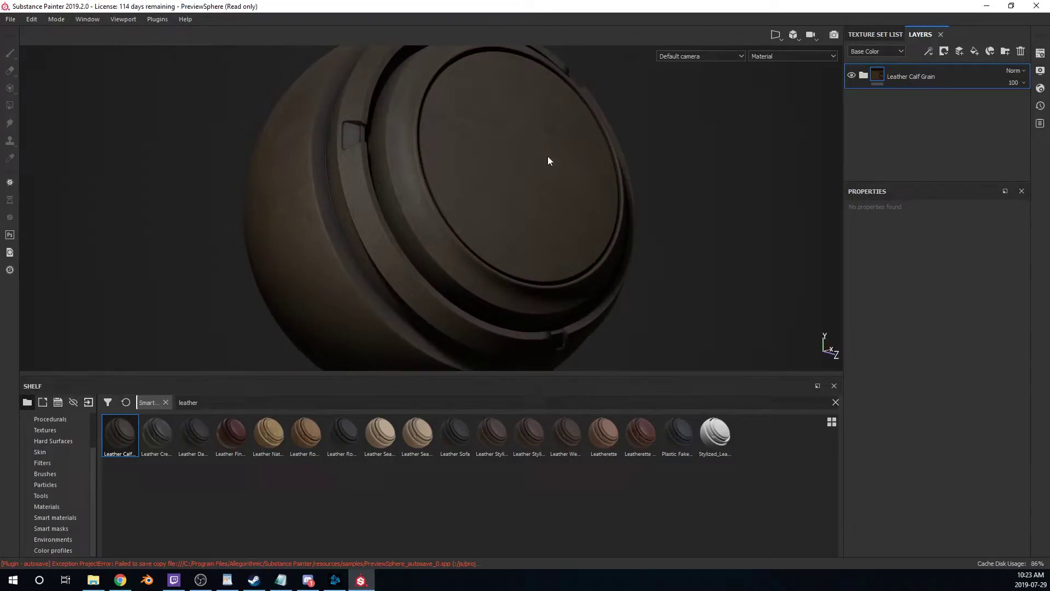
- Replace Leather Calf Grain with Leather Creased and examine its surface under different viewing angles
{"action": "left_click", "coordinate": [921, 78]}
{"action": "key", "text": "Delete"}
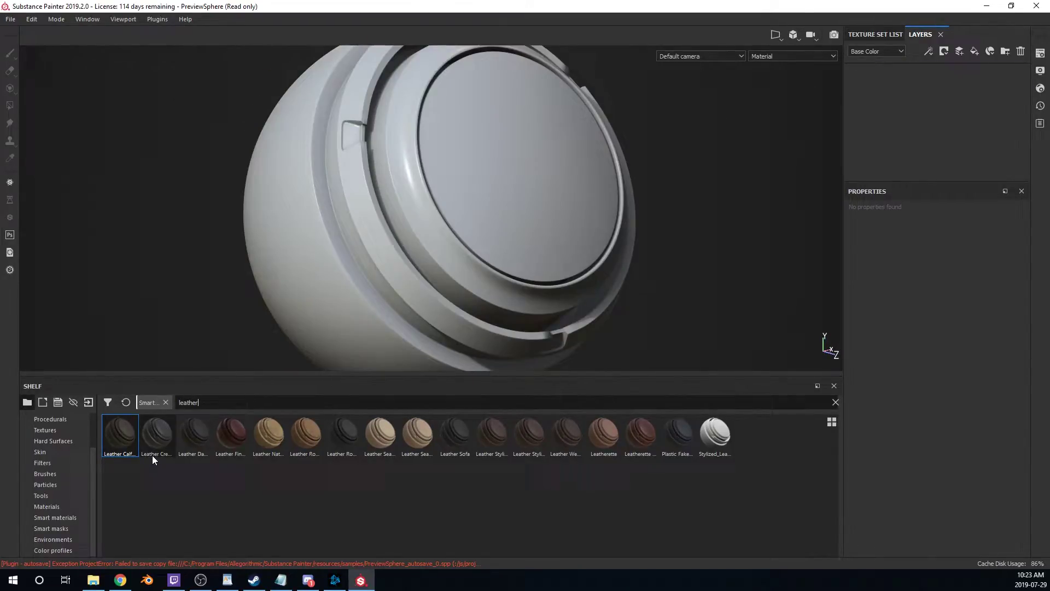
{"action": "left_click_drag", "start_coordinate": [154, 454], "coordinate": [936, 97]}
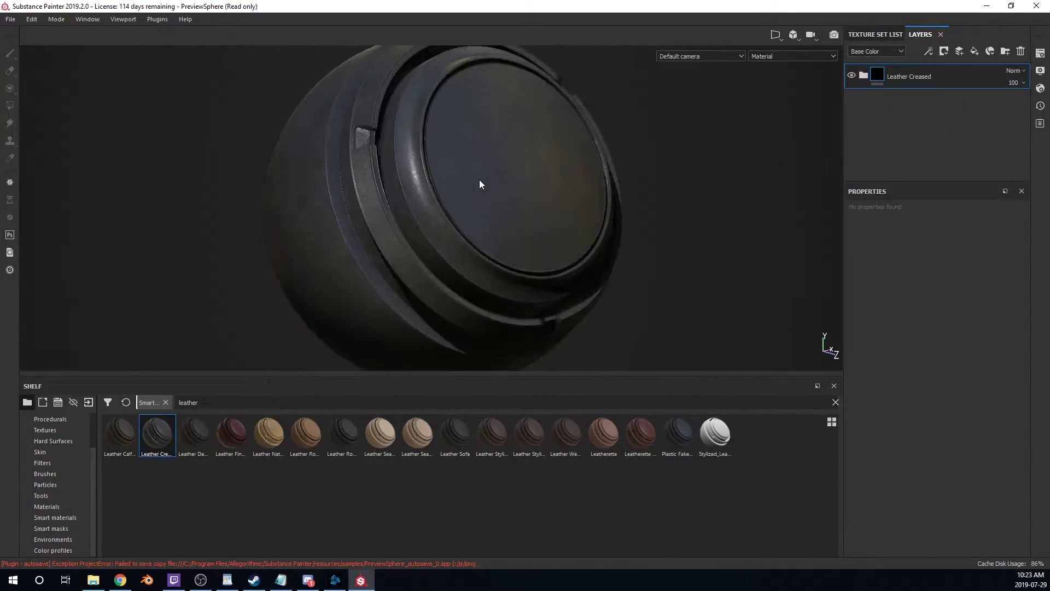
{"action": "left_click_drag", "start_coordinate": [481, 183], "coordinate": [497, 154], "text": "alt"}
{"action": "scroll", "coordinate": [497, 155], "scroll_direction": "down", "scroll_amount": 2}
{"action": "left_click_drag", "start_coordinate": [486, 202], "coordinate": [504, 154], "text": "alt"}
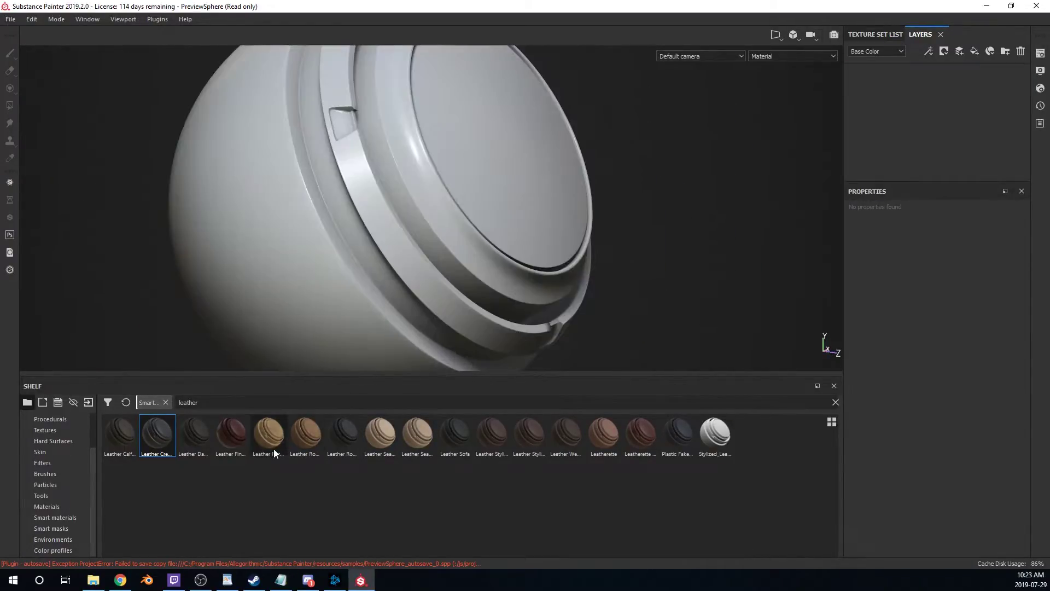
- Replace the creased leather with Leather Natural Colored and expand its folder to show the layers
{"action": "left_click_drag", "start_coordinate": [269, 445], "coordinate": [875, 120]}
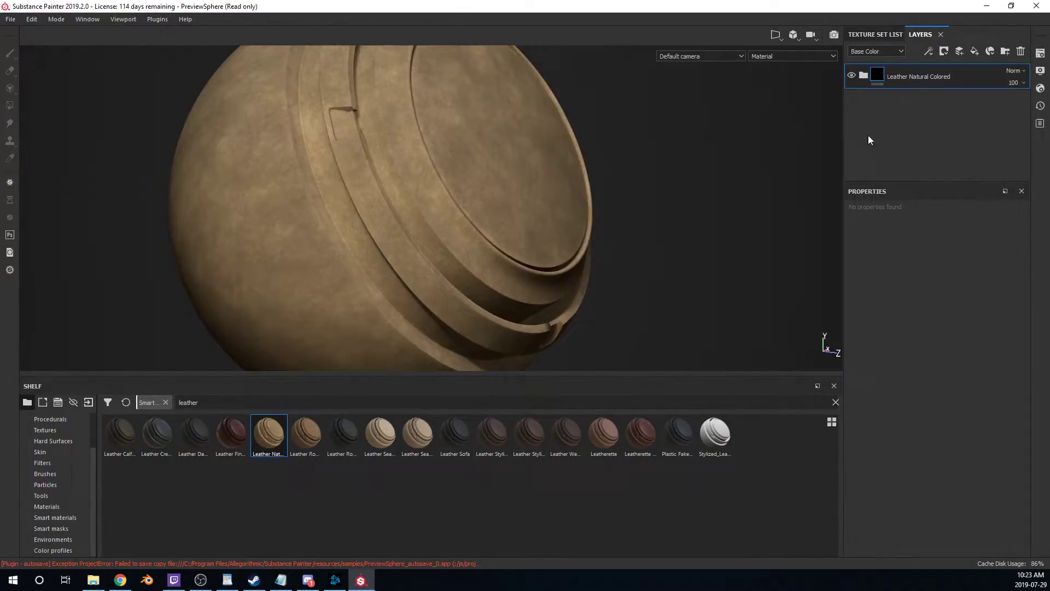
{"action": "left_click_drag", "start_coordinate": [497, 191], "coordinate": [470, 183], "text": "alt"}
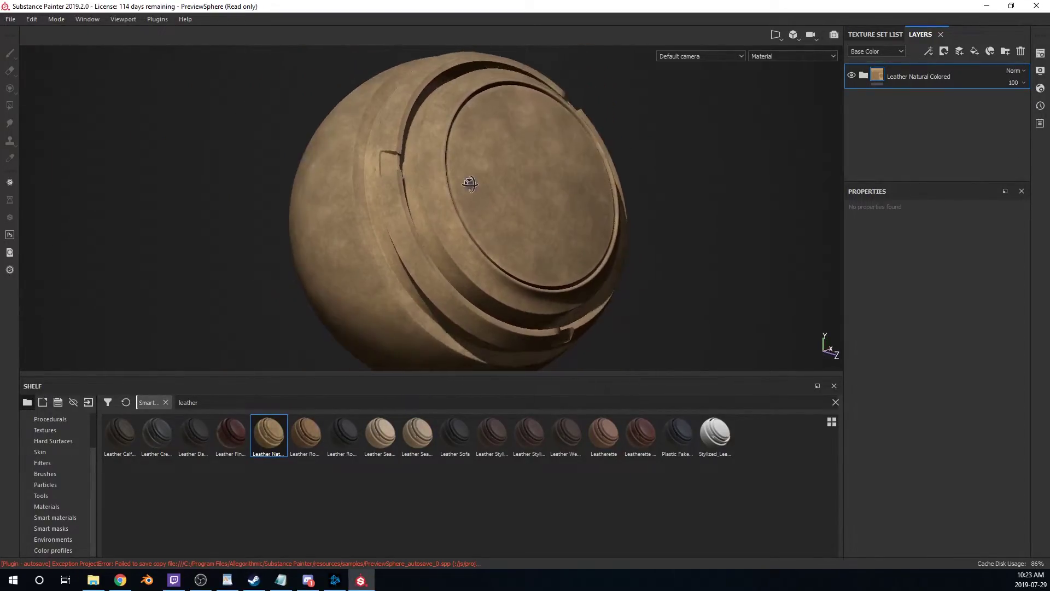
{"action": "left_click", "coordinate": [863, 77]}
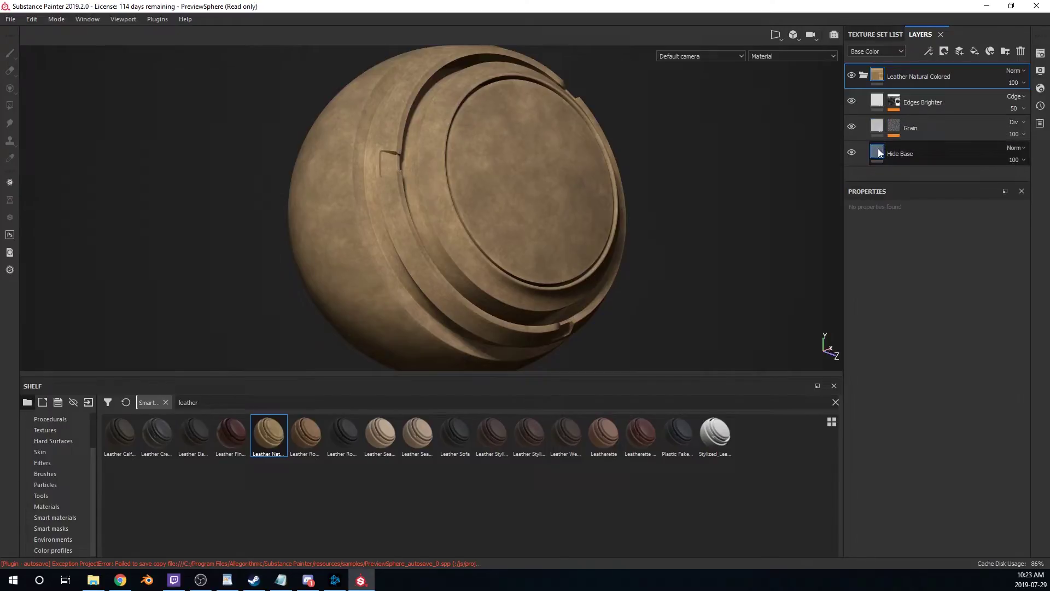
- Set the Hide Base layer's roughness to 0.3814 and check the resulting shine on the sphere
{"action": "left_click", "coordinate": [879, 153]}
{"action": "scroll", "coordinate": [497, 210], "scroll_direction": "down", "scroll_amount": 3}
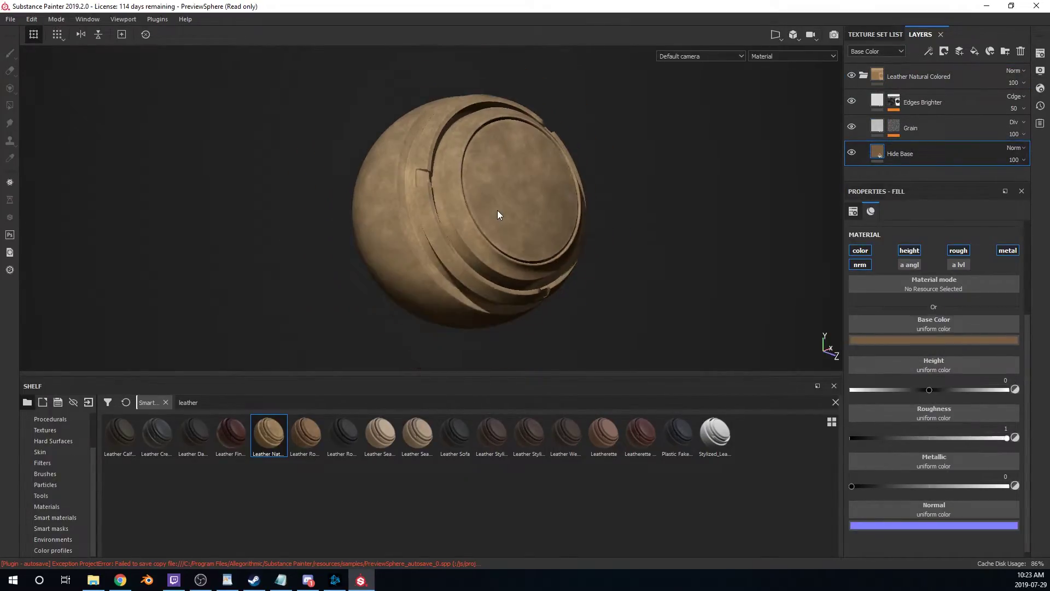
{"action": "scroll", "coordinate": [497, 210], "scroll_direction": "up", "scroll_amount": 4}
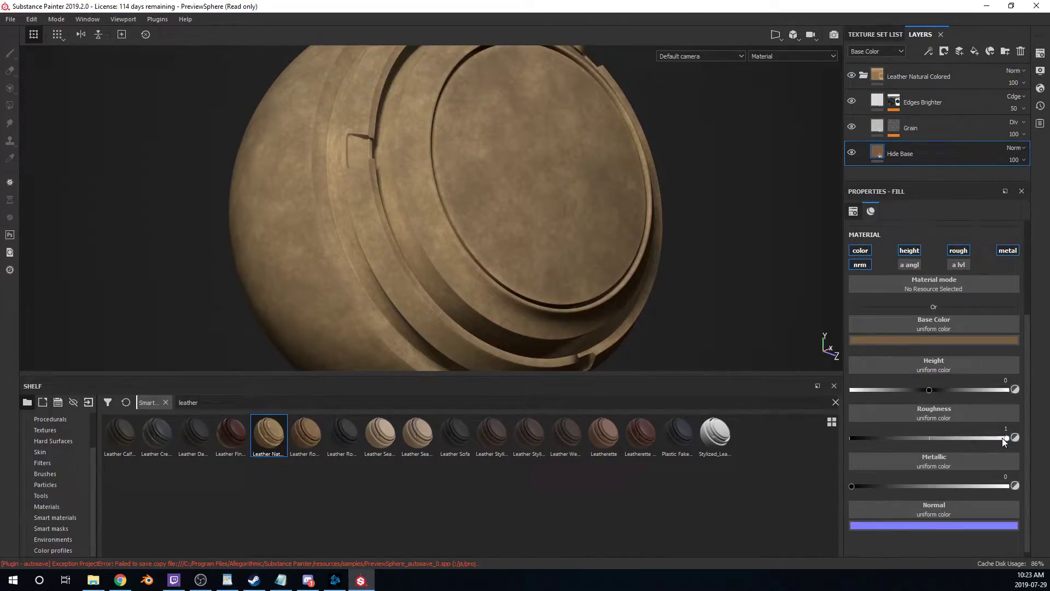
{"action": "left_click_drag", "start_coordinate": [1002, 438], "coordinate": [910, 441]}
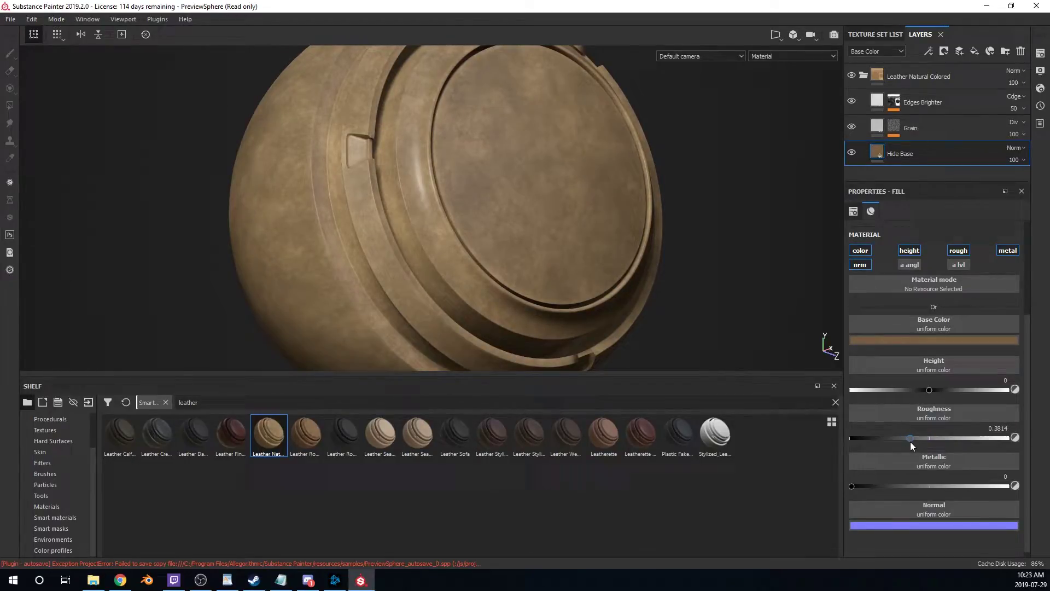
{"action": "left_click_drag", "start_coordinate": [553, 251], "coordinate": [483, 229], "text": "alt"}
{"action": "right_click_drag", "start_coordinate": [483, 229], "coordinate": [512, 238], "text": "shift"}
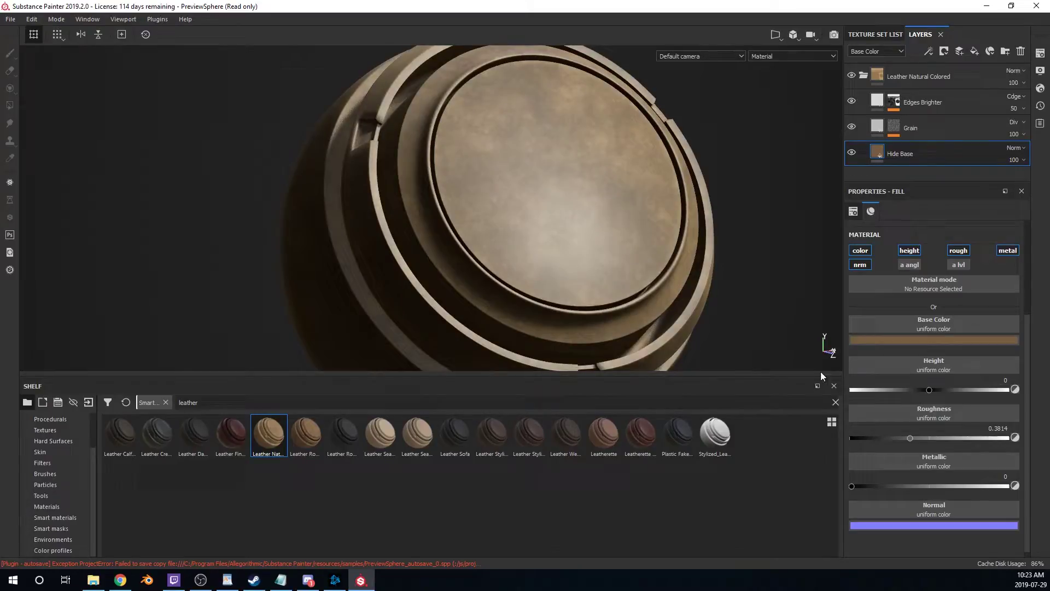
- Raise the Hide Base layer's height to 0.7182 and metallic to 0.7835, checking the reflections on the sphere
{"action": "left_click_drag", "start_coordinate": [929, 389], "coordinate": [972, 395]}
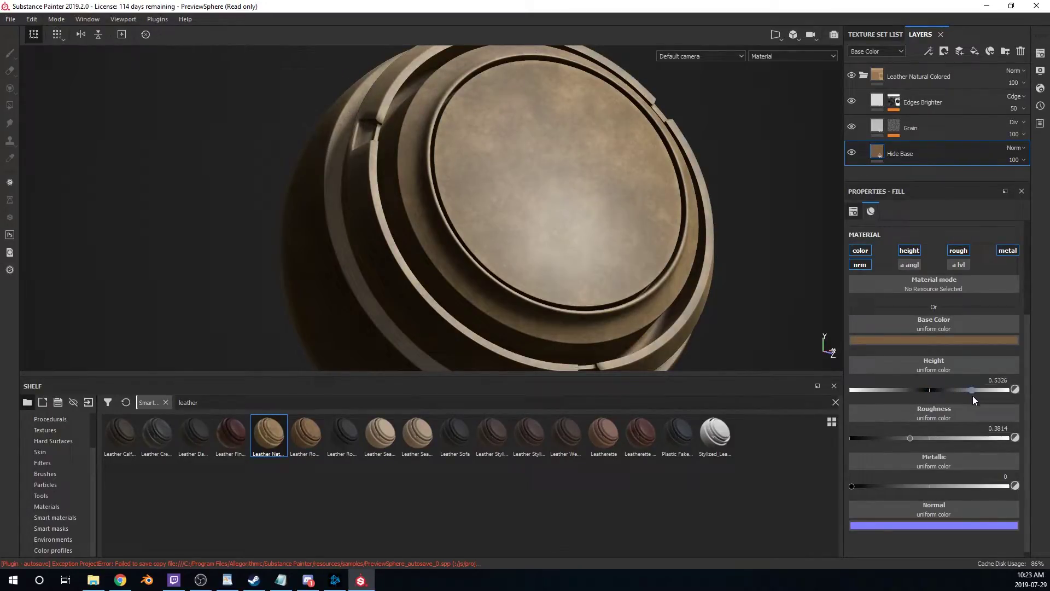
{"action": "left_click_drag", "start_coordinate": [653, 279], "coordinate": [528, 242], "text": "alt"}
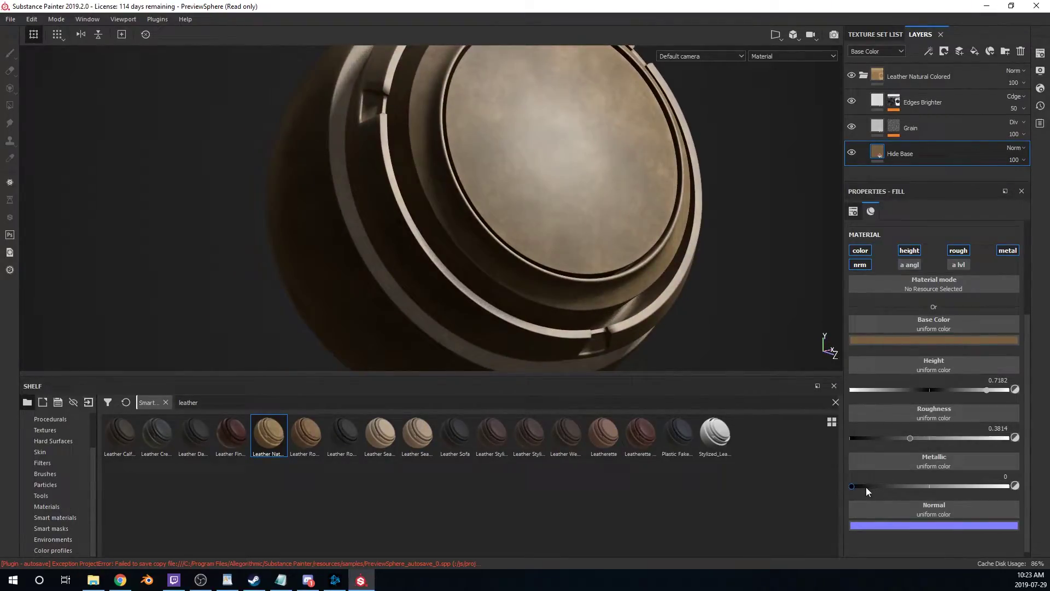
{"action": "left_click_drag", "start_coordinate": [865, 486], "coordinate": [975, 485]}
{"action": "left_click_drag", "start_coordinate": [703, 232], "coordinate": [617, 229], "text": "alt"}
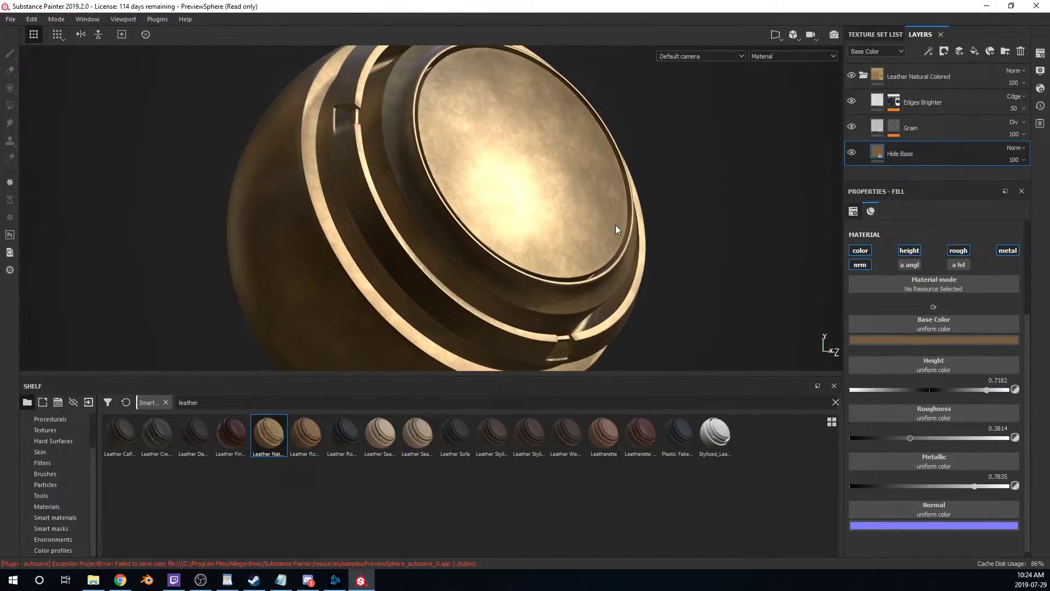
{"action": "right_click_drag", "start_coordinate": [647, 257], "coordinate": [628, 277], "text": "shift"}
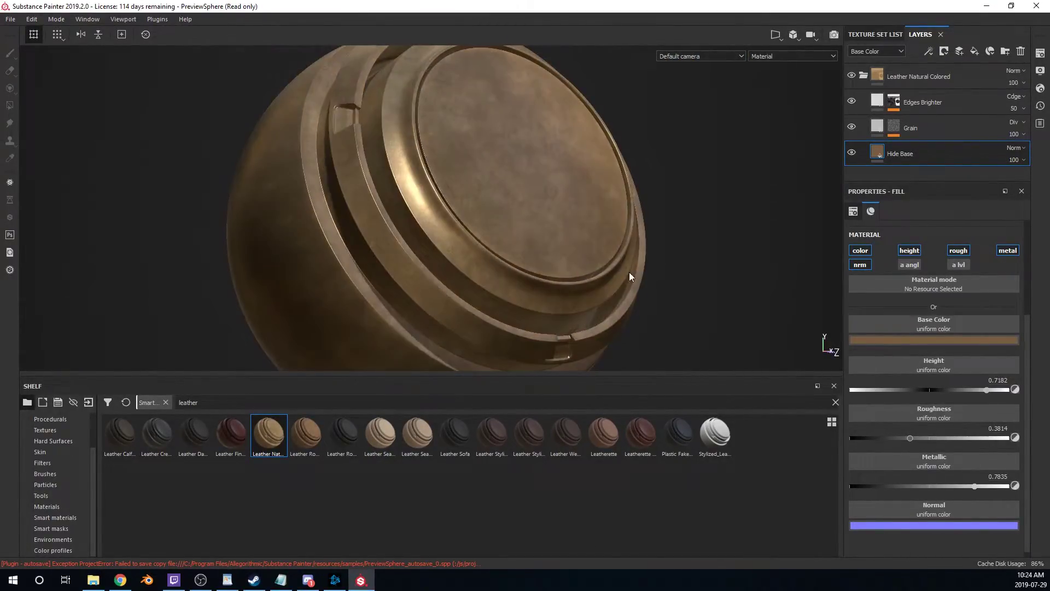
- Replace Leather Natural Colored with Leather Rough Dark and examine its bumpy grain up close
{"action": "left_click", "coordinate": [931, 76]}
{"action": "key", "text": "Delete"}
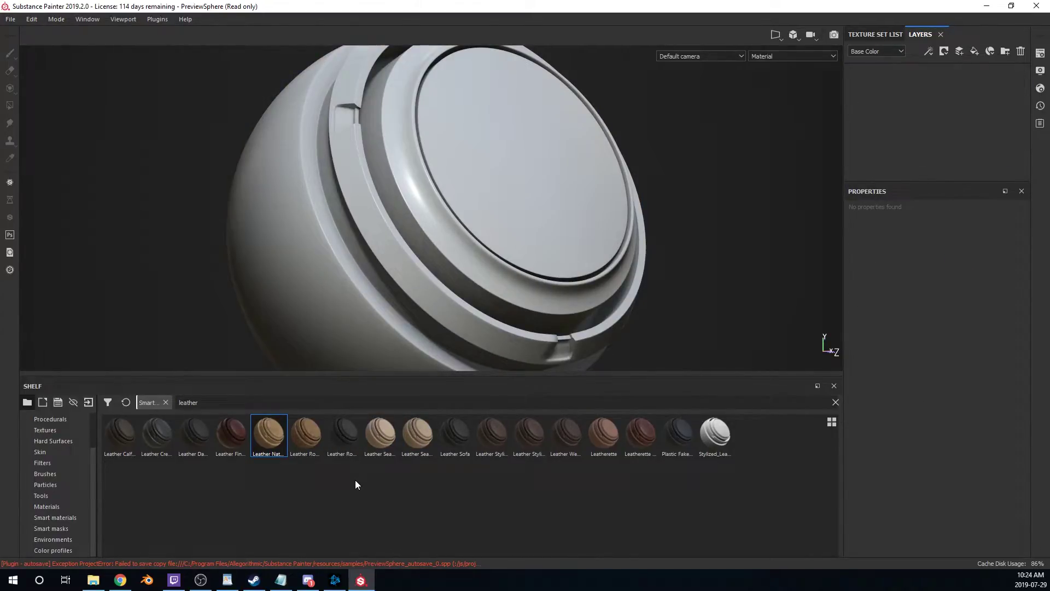
{"action": "left_click_drag", "start_coordinate": [341, 435], "coordinate": [890, 118]}
{"action": "scroll", "coordinate": [449, 221], "scroll_direction": "up", "scroll_amount": 5}
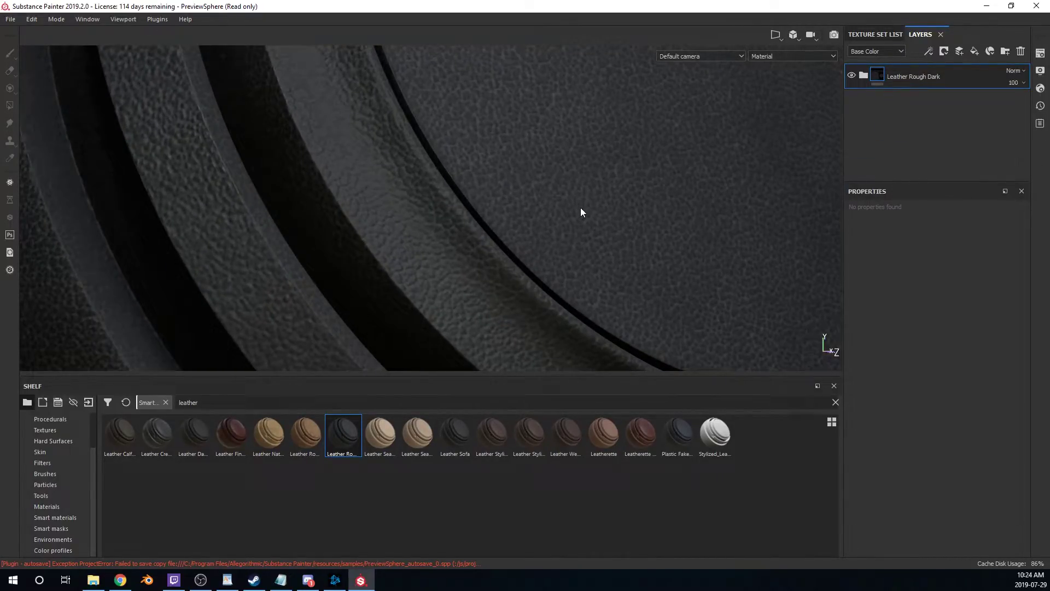
- Expand the Leather Rough Dark folder and compare the Leather Texture mask with its Cells 3 fill switched off and back on
{"action": "left_click", "coordinate": [863, 77]}
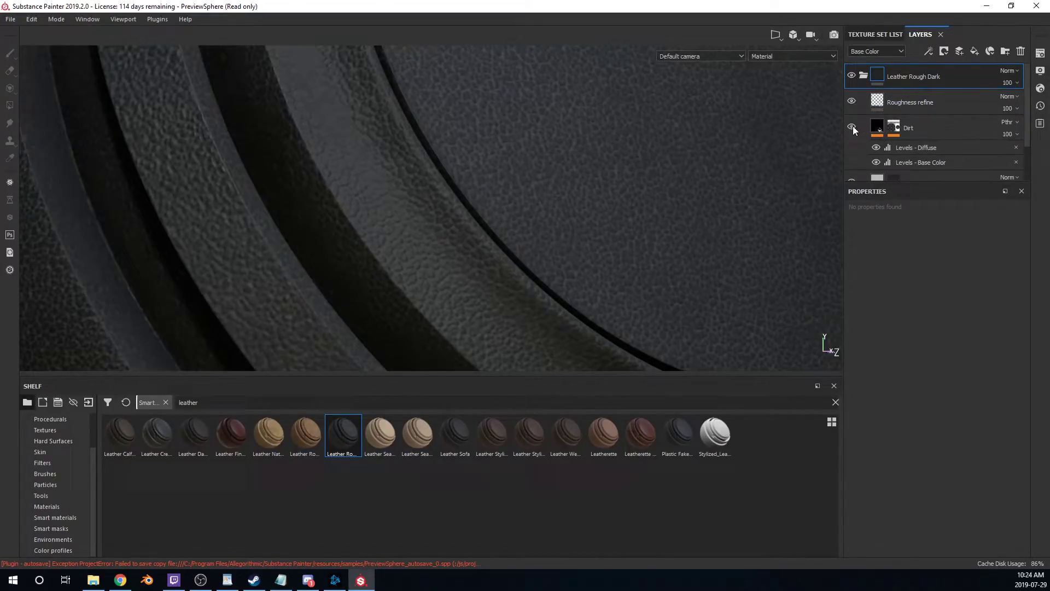
{"action": "scroll", "coordinate": [904, 130], "scroll_direction": "down", "scroll_amount": 3}
{"action": "left_click", "coordinate": [893, 136]}
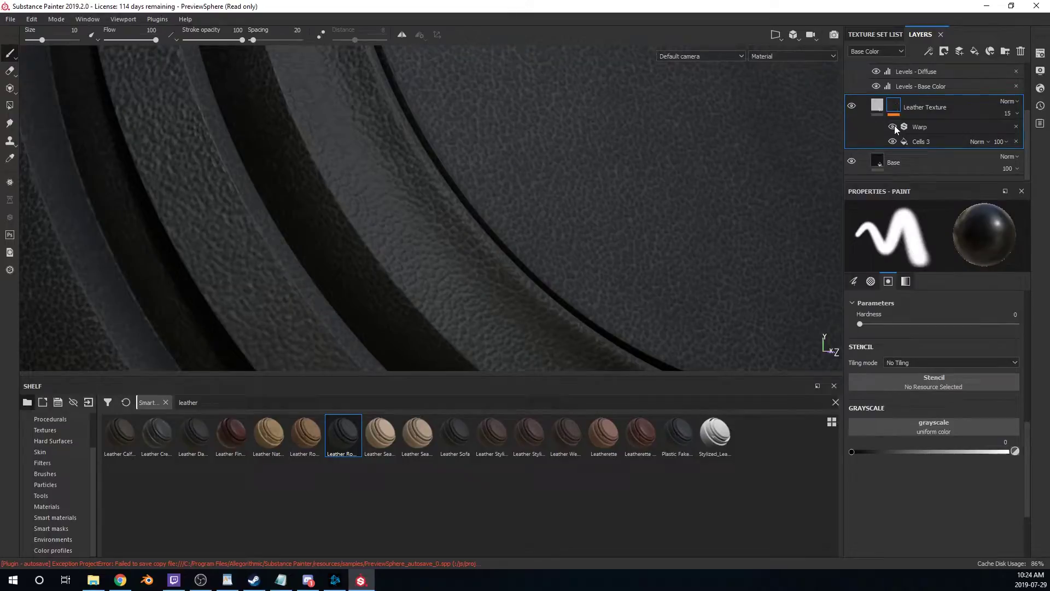
{"action": "left_click", "coordinate": [892, 142]}
{"action": "left_click", "coordinate": [893, 142]}
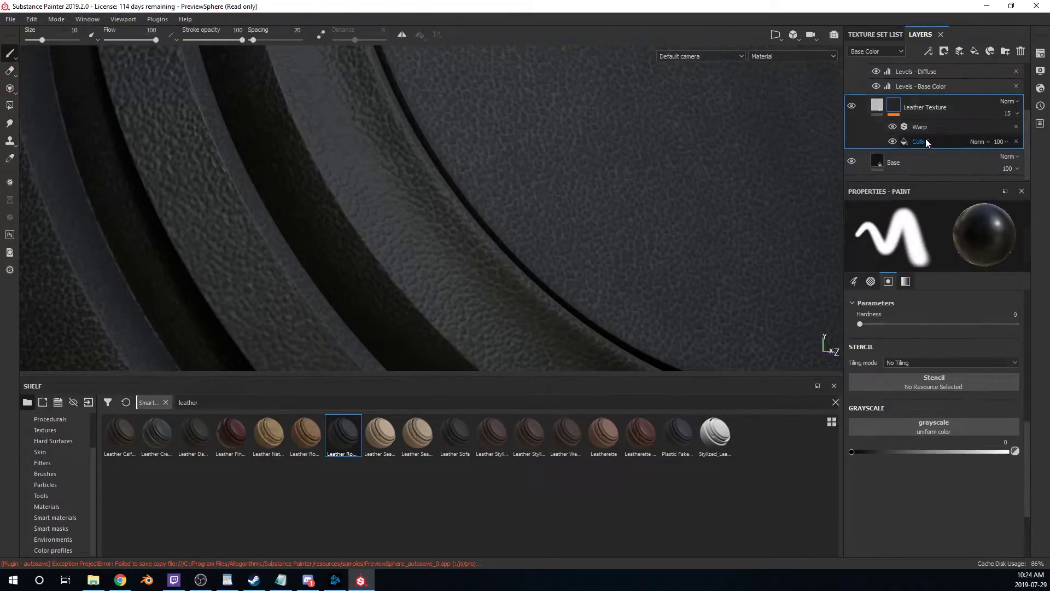
- Show the Cells 3 fill settings and switch off the Warp filter, comparing the texture and the Roughness refine layer's effect
{"action": "left_click", "coordinate": [925, 142]}
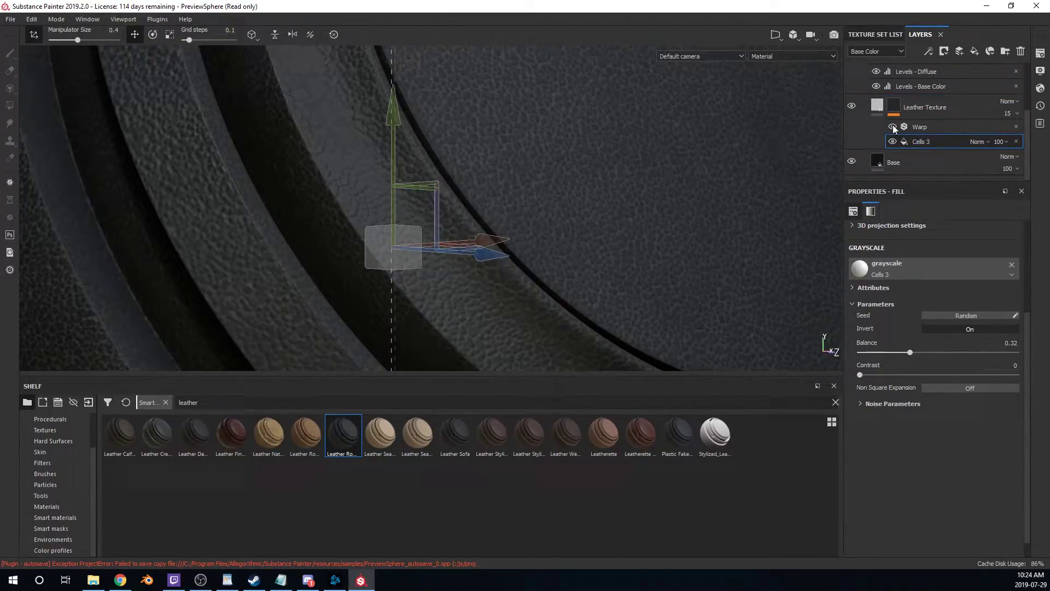
{"action": "left_click", "coordinate": [892, 127]}
{"action": "scroll", "coordinate": [608, 166], "scroll_direction": "down", "scroll_amount": 5}
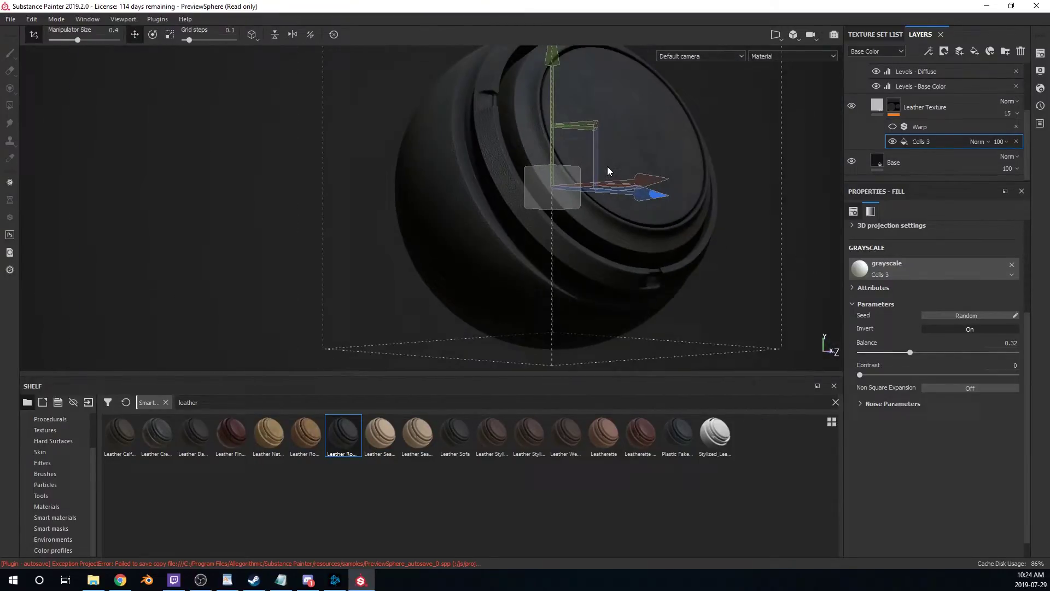
{"action": "scroll", "coordinate": [595, 186], "scroll_direction": "up", "scroll_amount": 4}
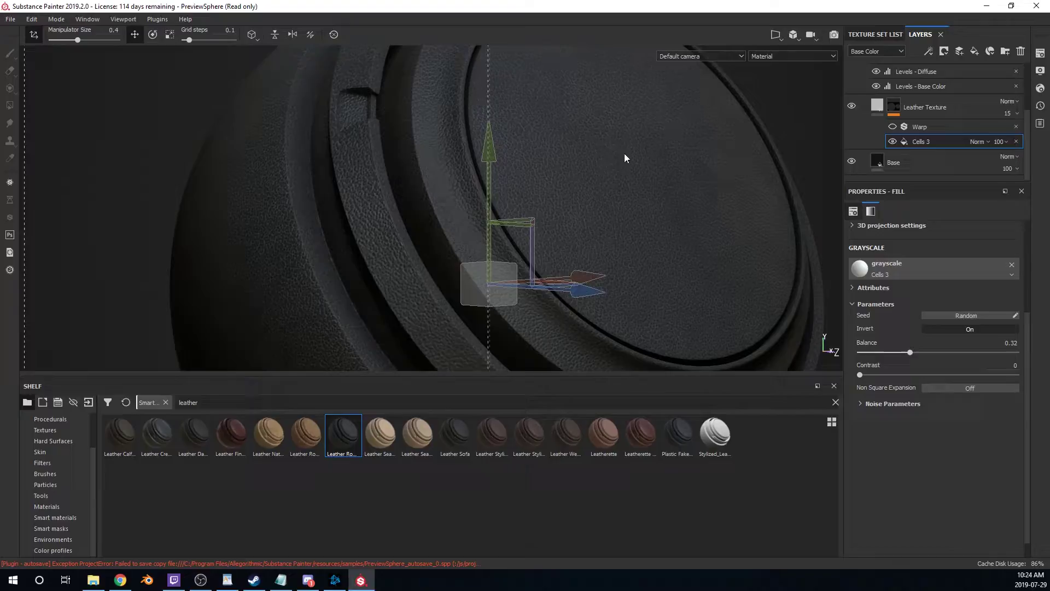
{"action": "scroll", "coordinate": [910, 112], "scroll_direction": "up", "scroll_amount": 3}
{"action": "left_click", "coordinate": [852, 102]}
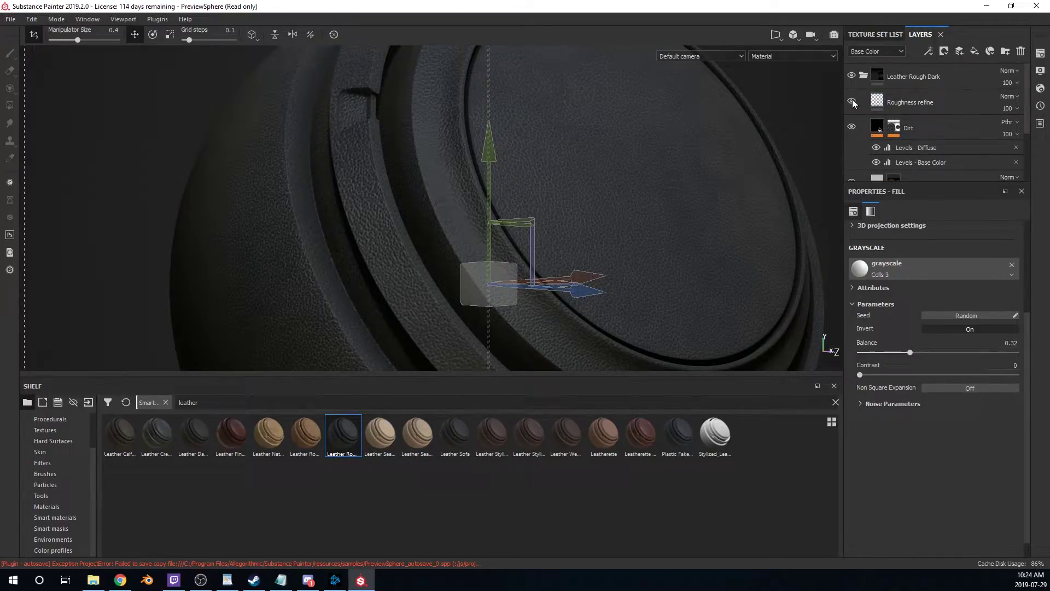
- Replace the dark leather with Marble Verde Alpi, found by searching for "marble", and examine its veins and reflections
{"action": "left_click", "coordinate": [920, 76]}
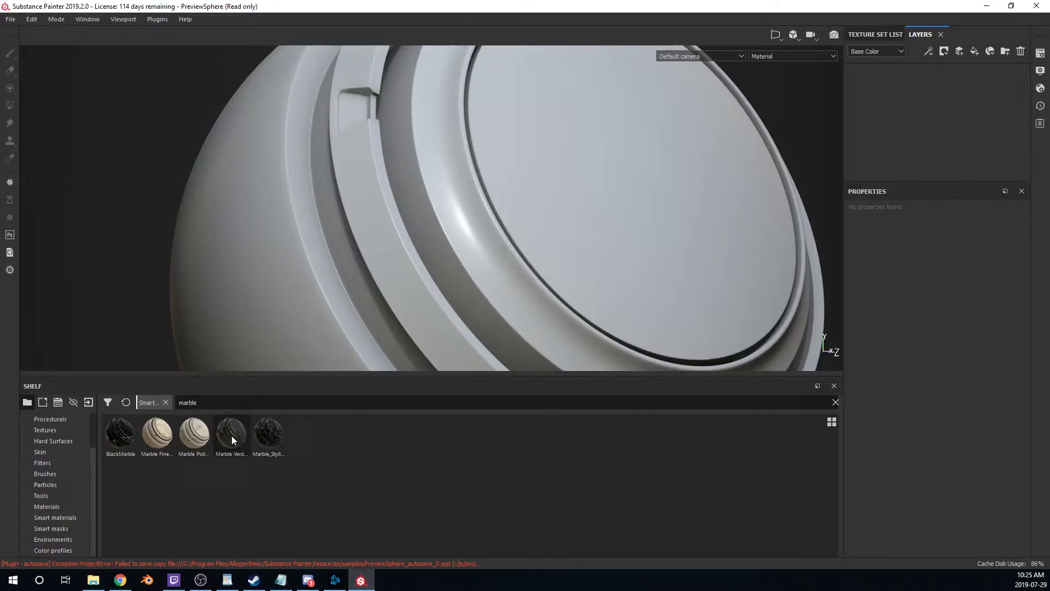
{"action": "mouse_move", "coordinate": [231, 436]}
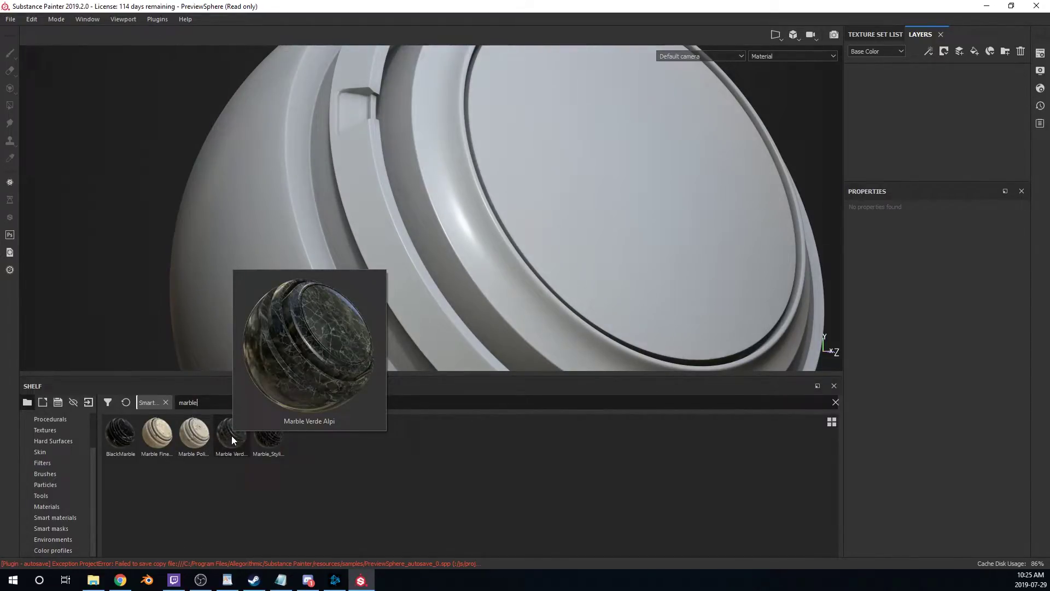
{"action": "left_click_drag", "start_coordinate": [231, 435], "coordinate": [918, 99]}
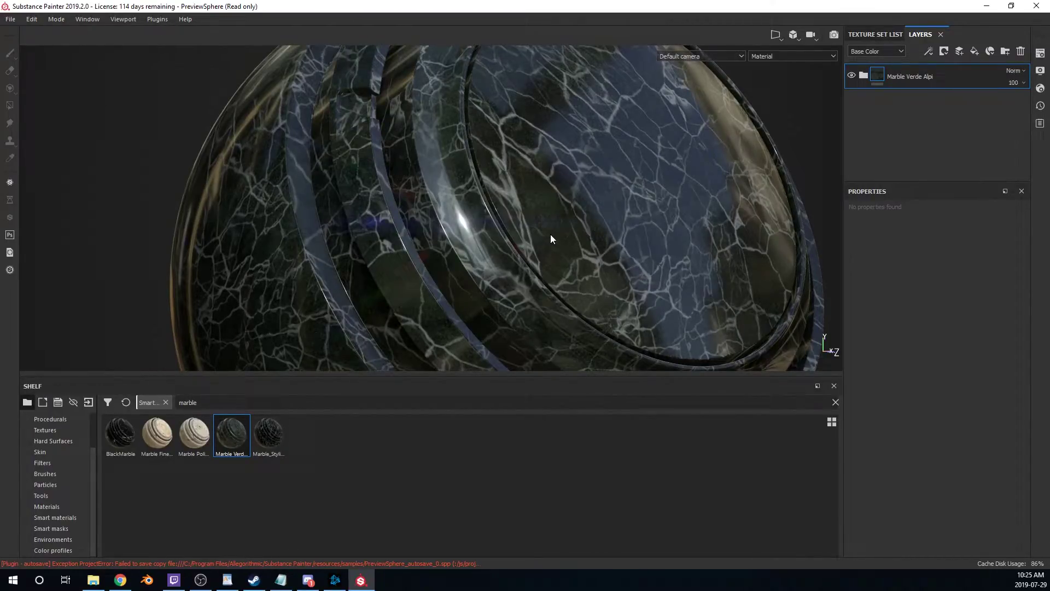
{"action": "scroll", "coordinate": [575, 212], "scroll_direction": "down", "scroll_amount": 2}
{"action": "scroll", "coordinate": [575, 212], "scroll_direction": "up", "scroll_amount": 6}
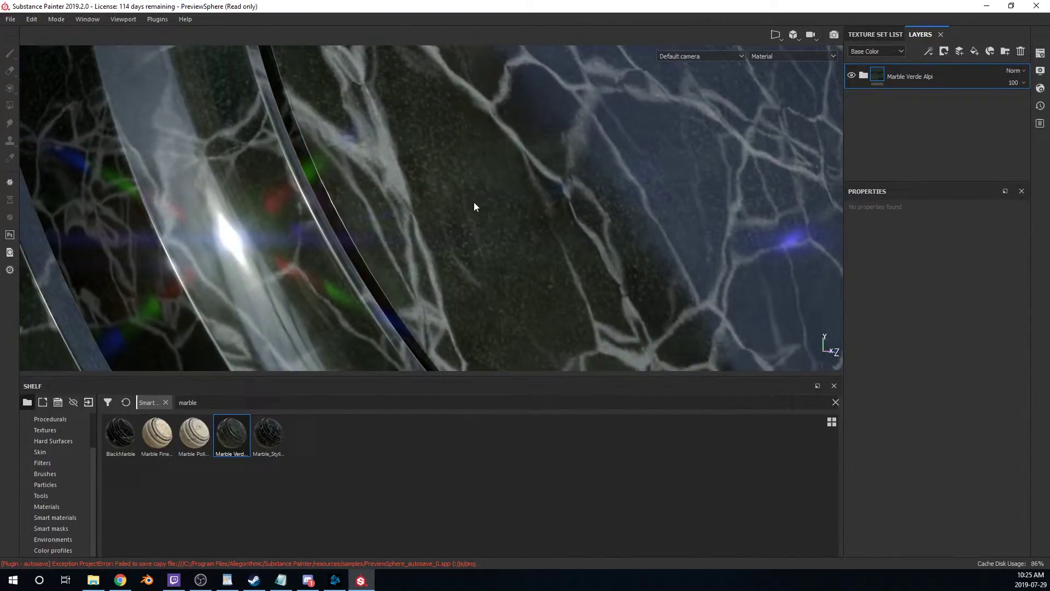
{"action": "key", "text": "f"}
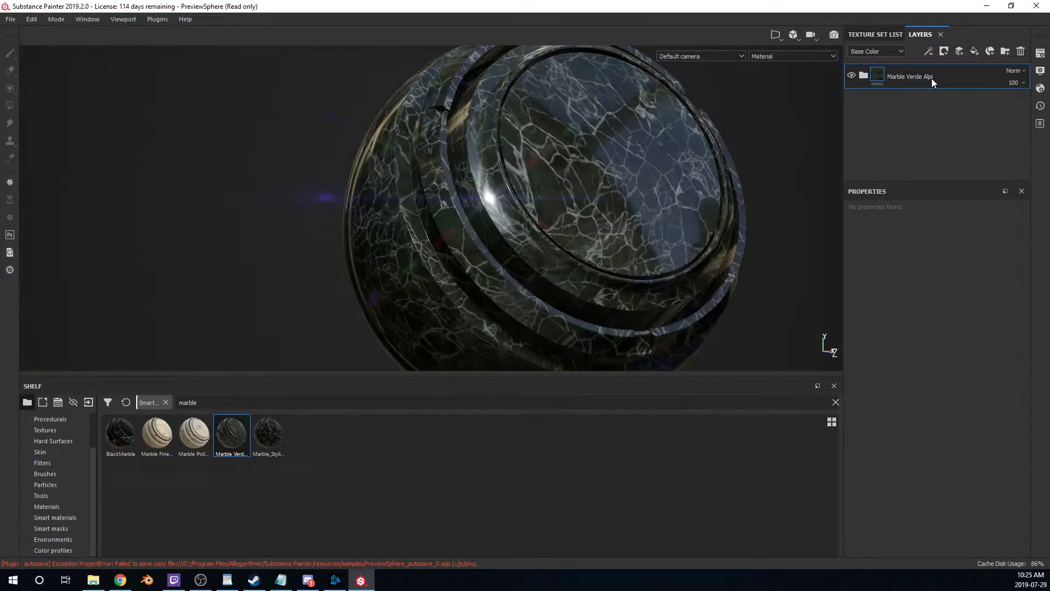
{"action": "left_click_drag", "start_coordinate": [671, 222], "coordinate": [617, 254], "text": "alt"}
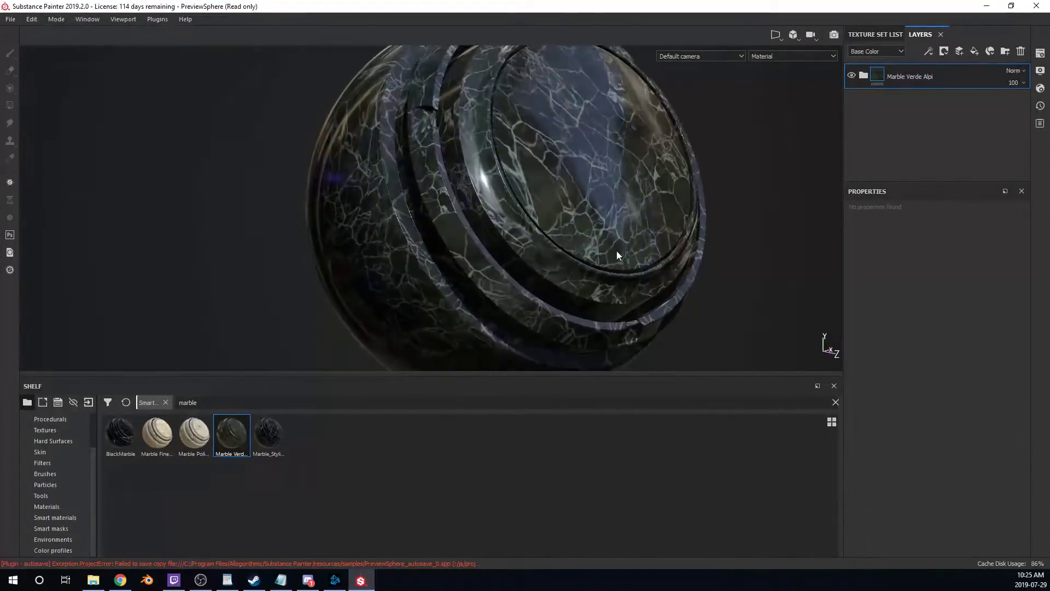
- Replace Marble Verde Alpi with the Gold Damaged smart material, found by searching the shelf for "gold damage"
{"action": "key", "text": "Delete"}
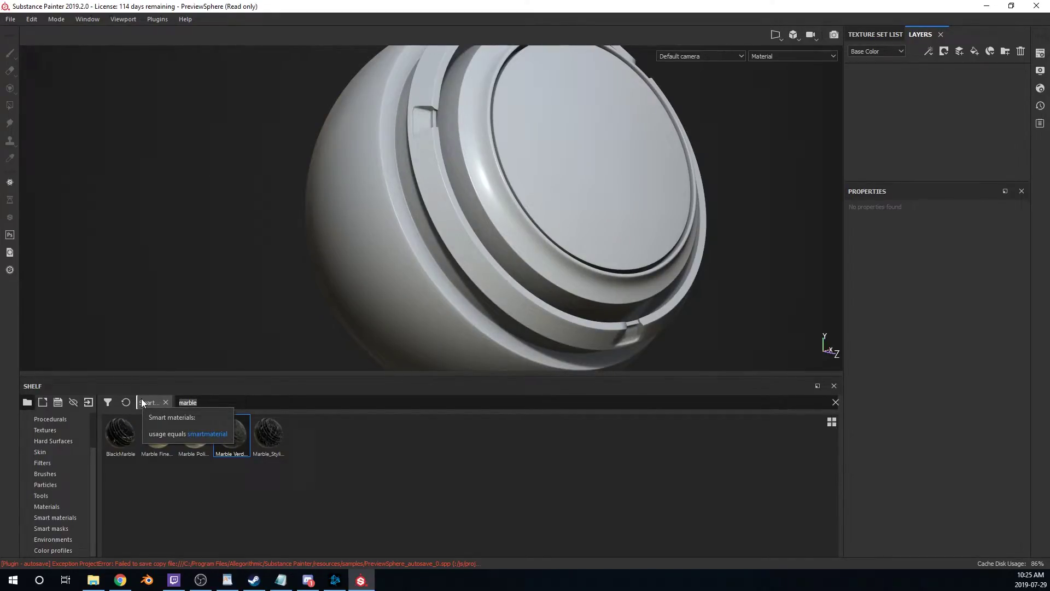
{"action": "key", "text": "BackSpace"}
{"action": "type", "text": "gold damage"}
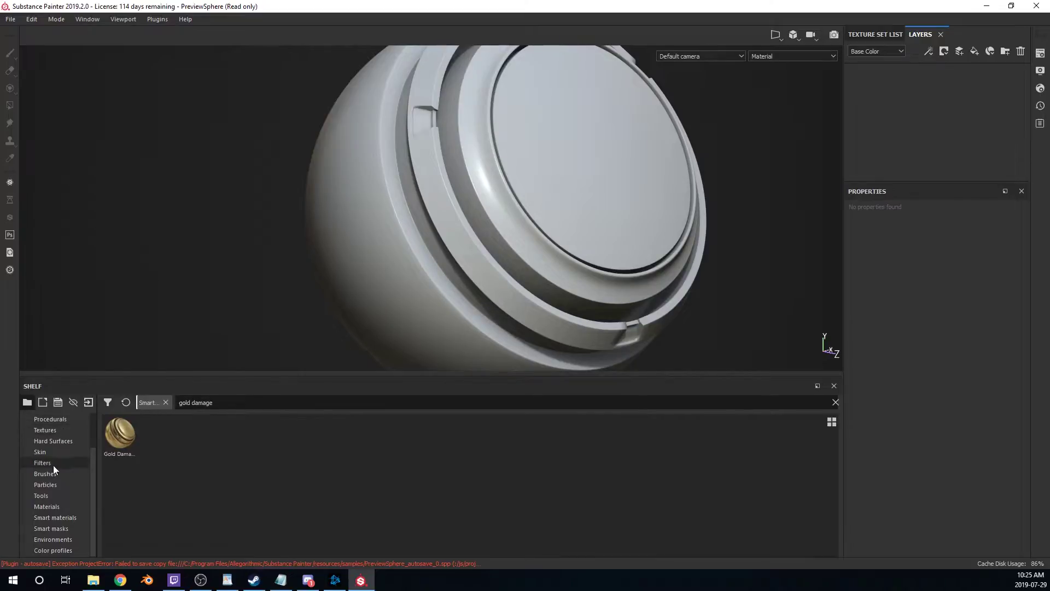
{"action": "left_click_drag", "start_coordinate": [120, 435], "coordinate": [900, 109]}
- Examine the scratches, fine bumps and reflections of Gold Damaged under different light angles and up close
{"action": "left_click_drag", "start_coordinate": [629, 221], "coordinate": [572, 191], "text": "alt"}
{"action": "middle_click_drag", "start_coordinate": [573, 192], "coordinate": [514, 213], "text": "alt"}
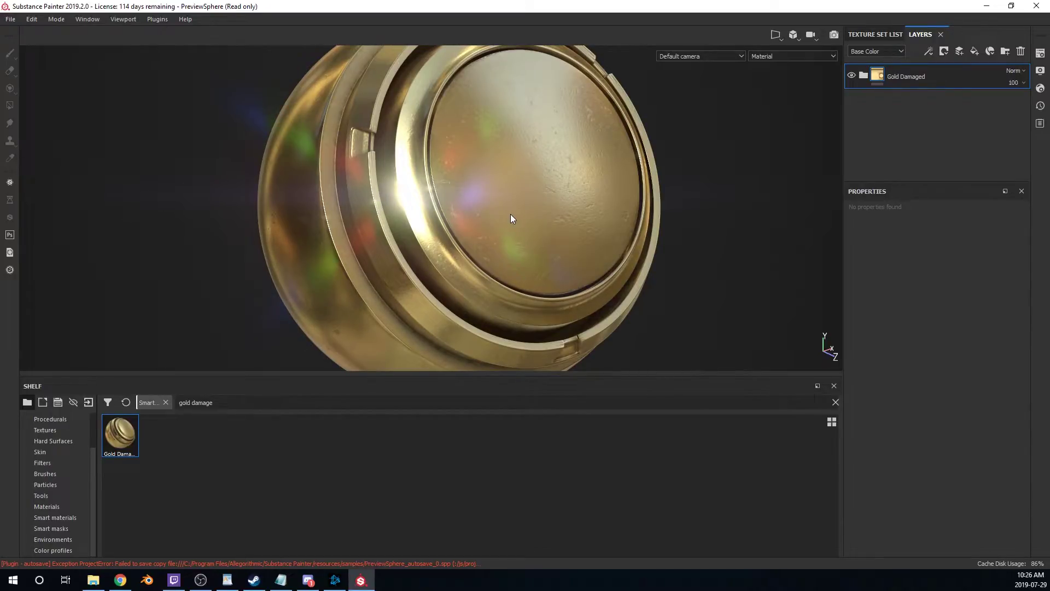
{"action": "left_click_drag", "start_coordinate": [508, 176], "coordinate": [501, 195], "text": "alt"}
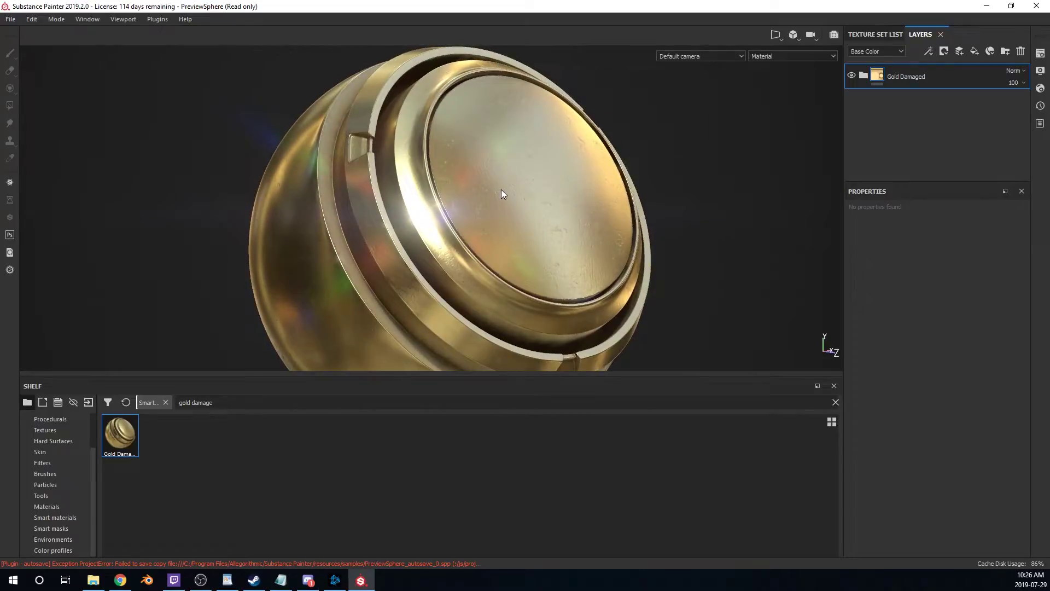
{"action": "scroll", "coordinate": [500, 189], "scroll_direction": "up", "scroll_amount": 5}
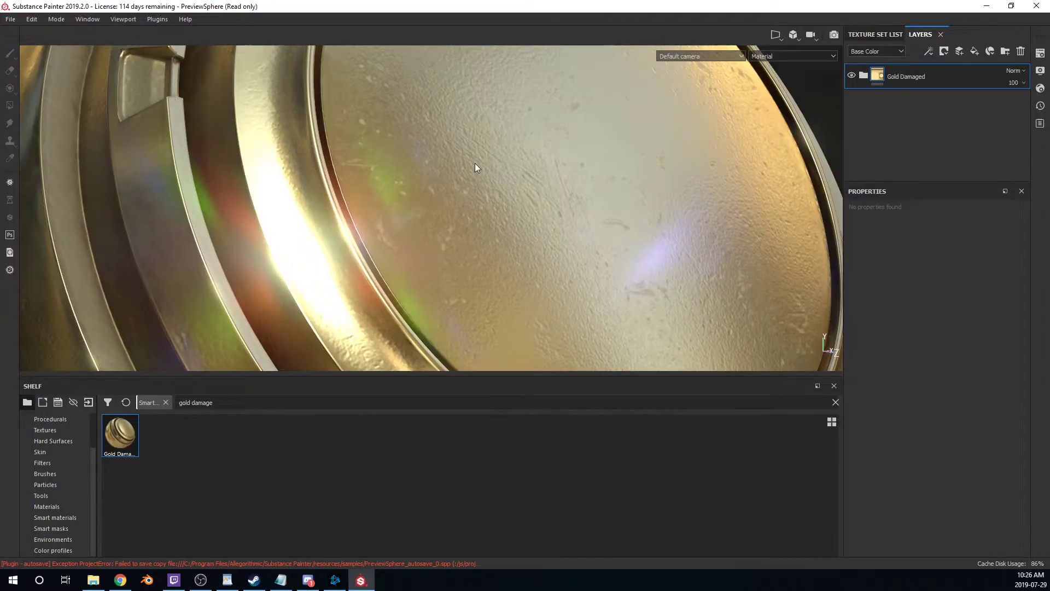
{"action": "scroll", "coordinate": [551, 191], "scroll_direction": "down", "scroll_amount": 5}
{"action": "left_click_drag", "start_coordinate": [545, 193], "coordinate": [508, 204], "text": "alt"}
{"action": "scroll", "coordinate": [560, 184], "scroll_direction": "up", "scroll_amount": 5}
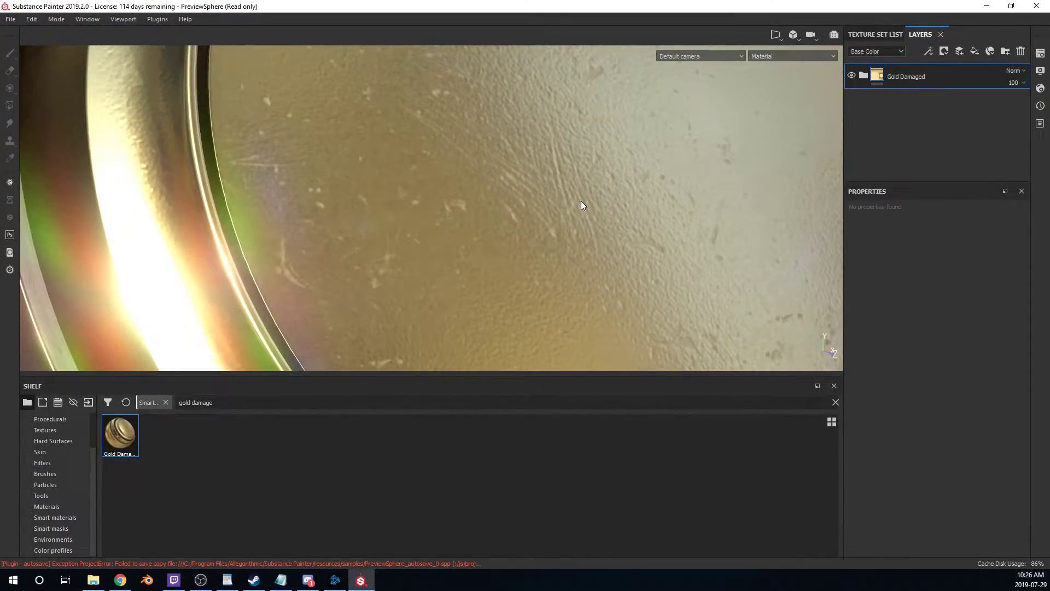
{"action": "scroll", "coordinate": [581, 201], "scroll_direction": "down", "scroll_amount": 2}
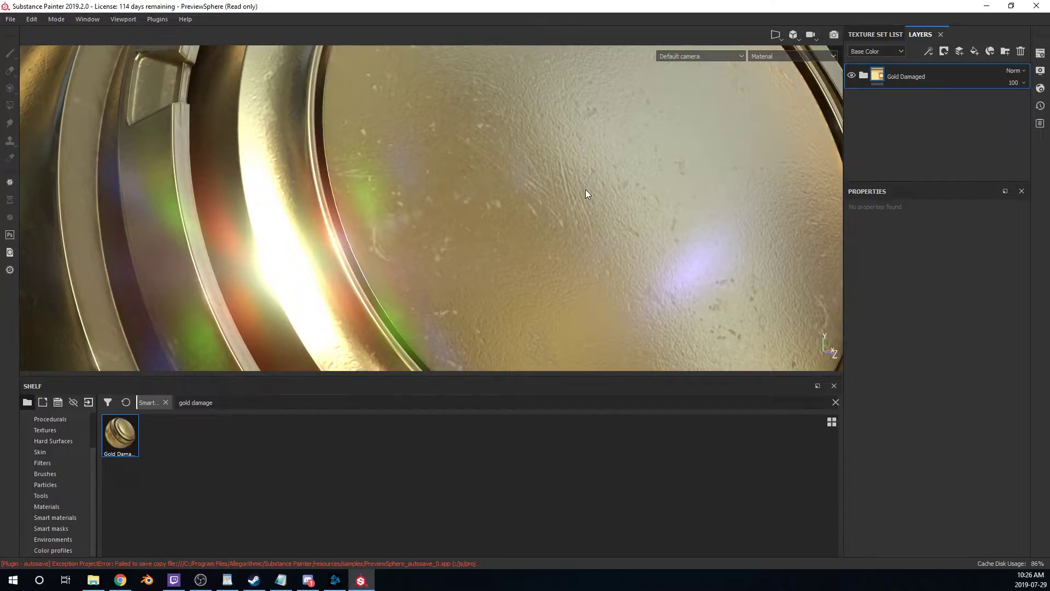
{"action": "scroll", "coordinate": [585, 189], "scroll_direction": "down", "scroll_amount": 2}
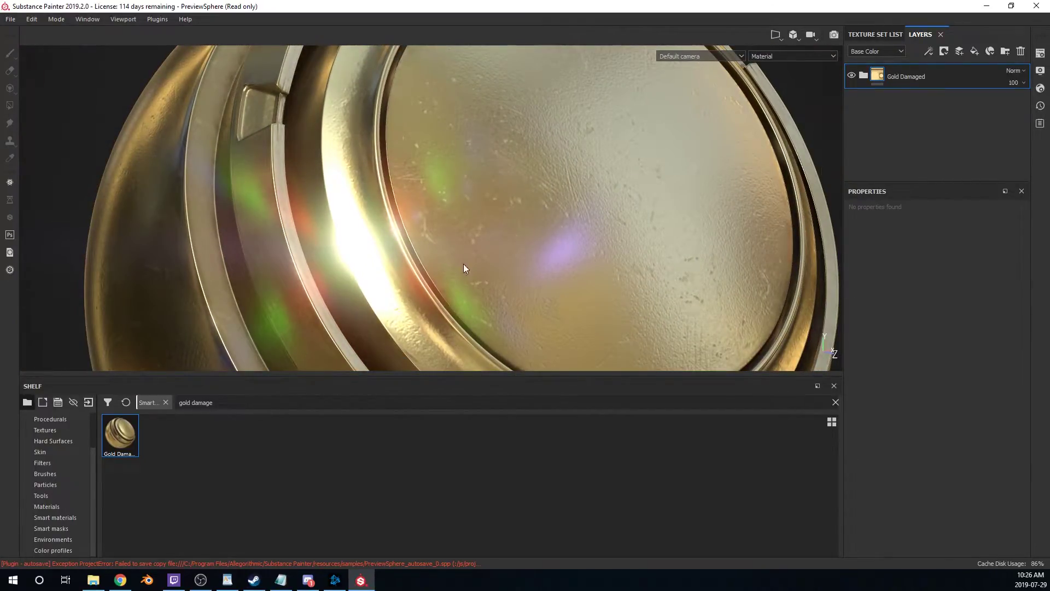
{"action": "scroll", "coordinate": [535, 231], "scroll_direction": "down", "scroll_amount": 3}
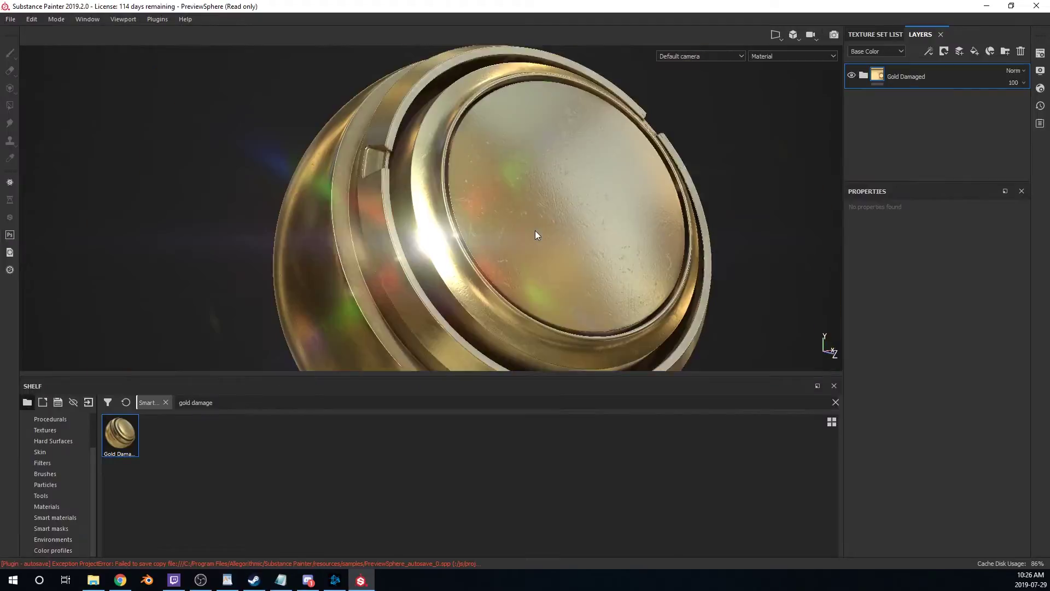
{"action": "left_click_drag", "start_coordinate": [535, 231], "coordinate": [543, 210], "text": "alt"}
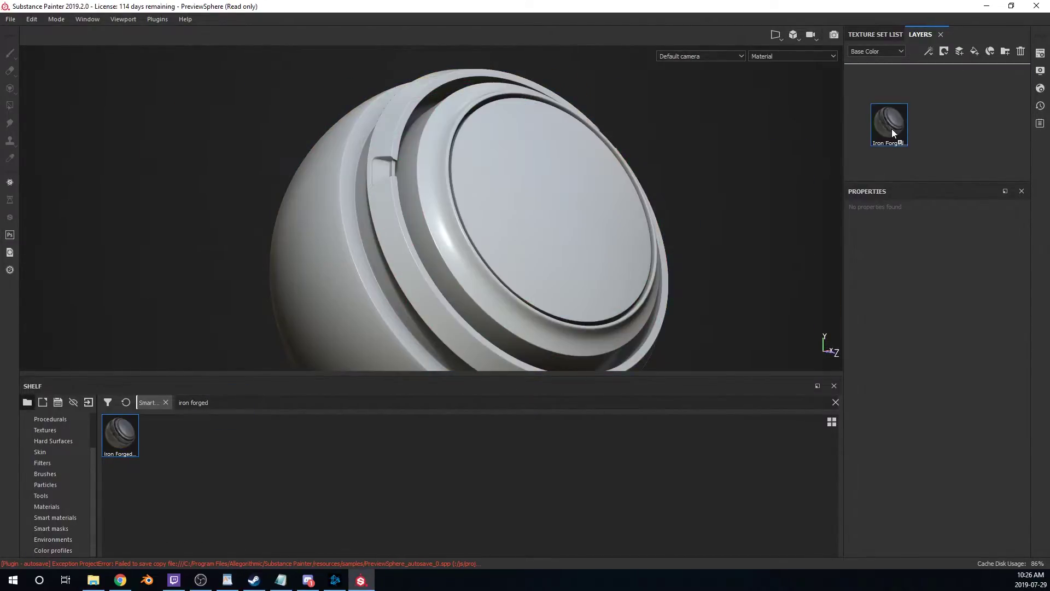
- Replace Gold Damaged with Iron Forged Old, found by searching for "iron forged", and expand its folder
{"action": "left_click_drag", "start_coordinate": [874, 120], "coordinate": [891, 129]}
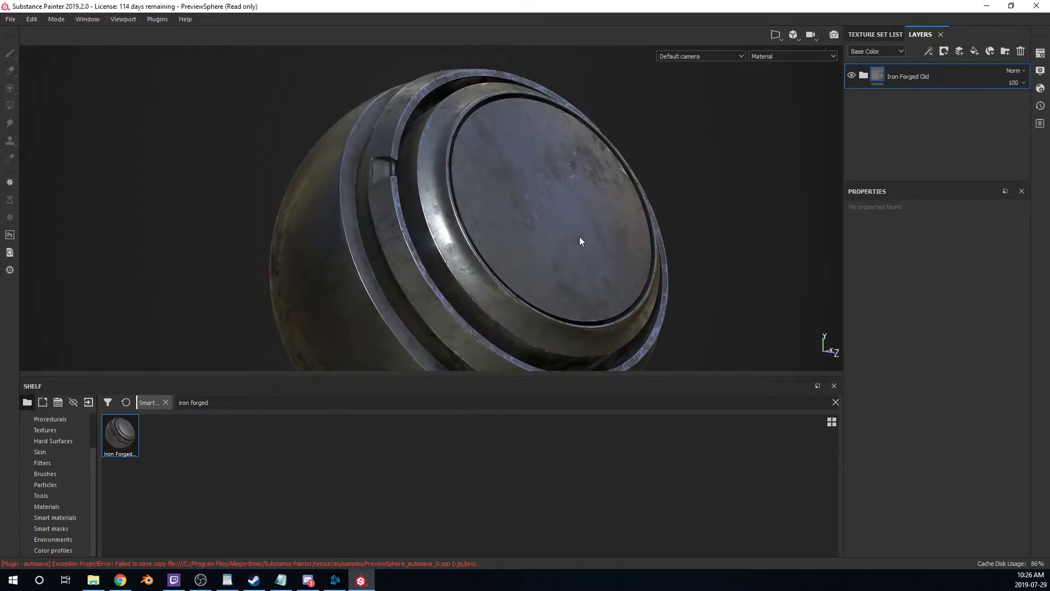
{"action": "left_click_drag", "start_coordinate": [580, 241], "coordinate": [619, 257], "text": "alt"}
{"action": "left_click", "coordinate": [862, 76]}
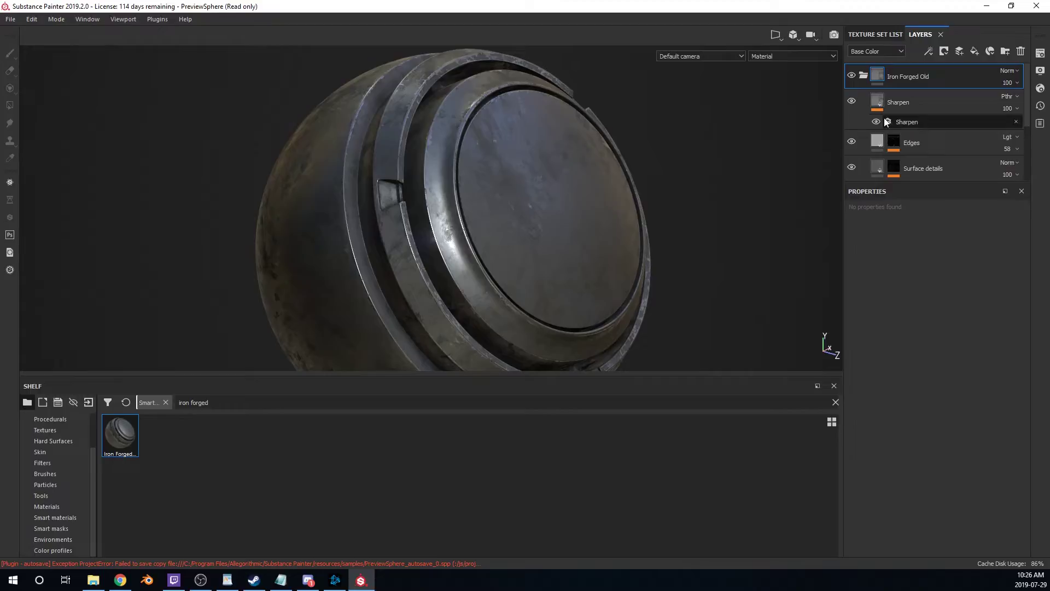
- Compare Iron Forged Old with its Edges, Dirt, Stains and Base layers each switched off and back on, and examine the full material
{"action": "left_click", "coordinate": [851, 143]}
{"action": "left_click", "coordinate": [851, 143]}
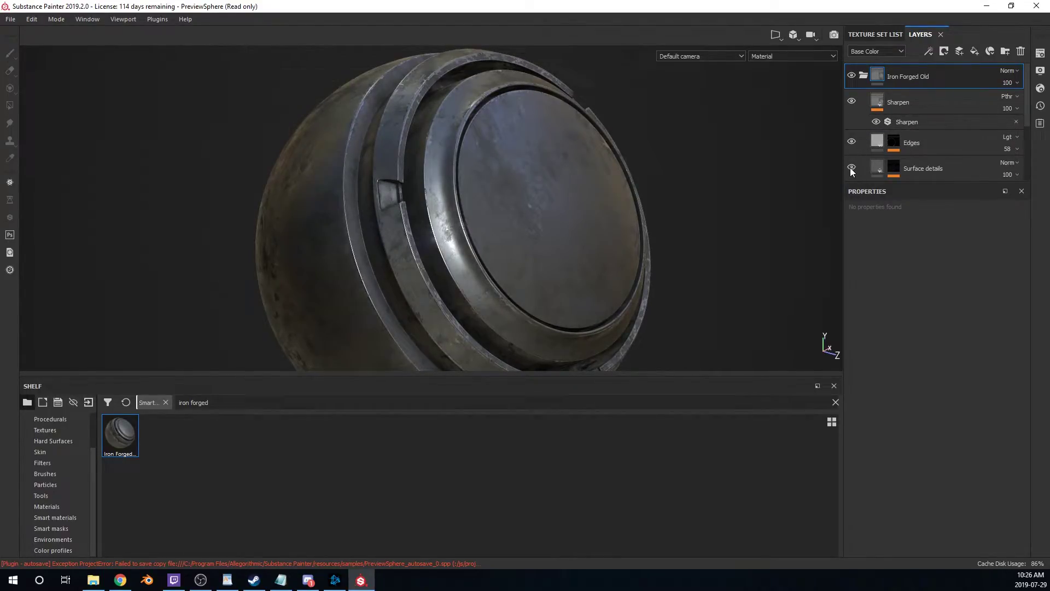
{"action": "scroll", "coordinate": [857, 171], "scroll_direction": "down", "scroll_amount": 1}
{"action": "left_click", "coordinate": [852, 160]}
{"action": "left_click", "coordinate": [852, 161]}
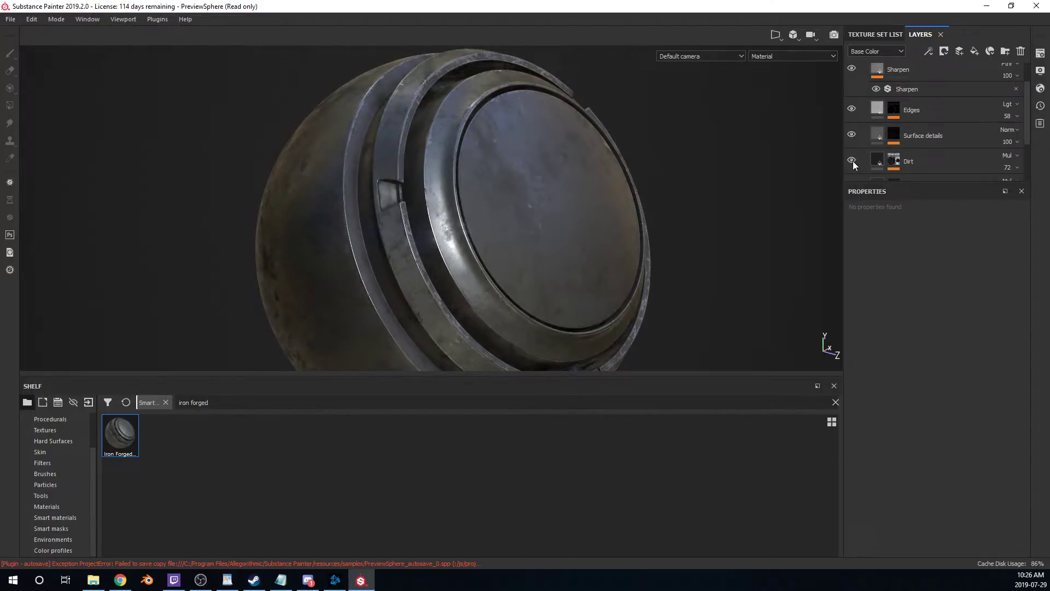
{"action": "scroll", "coordinate": [852, 157], "scroll_direction": "down", "scroll_amount": 1}
{"action": "left_click", "coordinate": [853, 154]}
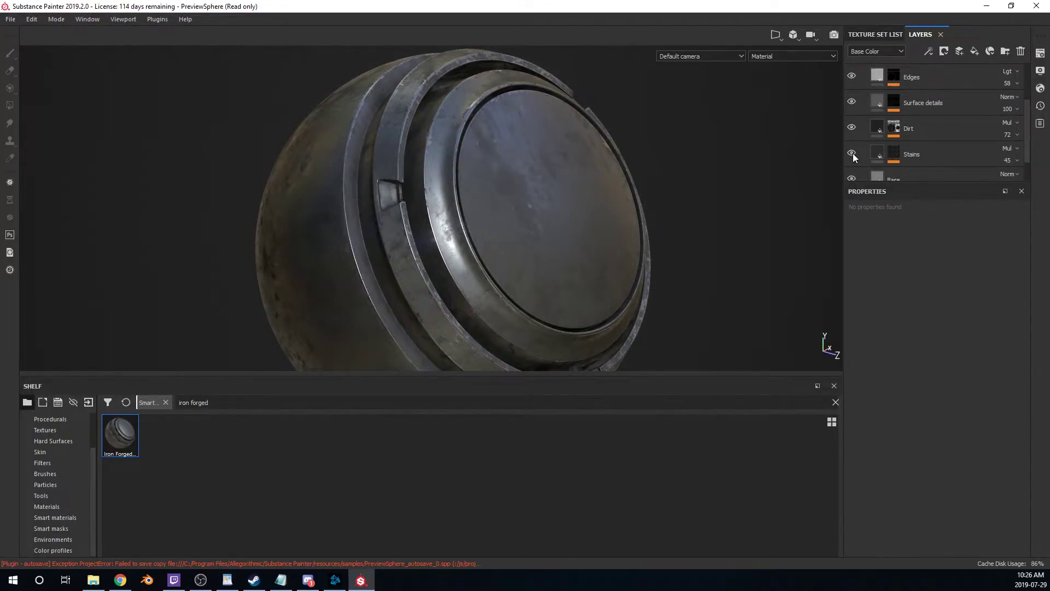
{"action": "left_click", "coordinate": [852, 154]}
{"action": "scroll", "coordinate": [853, 157], "scroll_direction": "down", "scroll_amount": 1}
{"action": "left_click", "coordinate": [851, 147]}
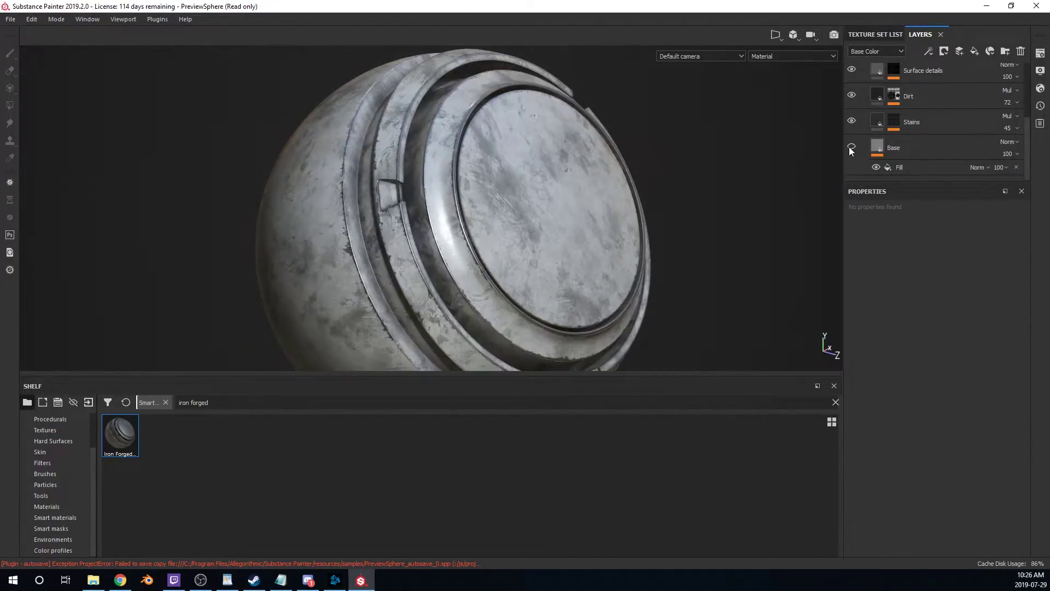
{"action": "left_click", "coordinate": [852, 147]}
{"action": "left_click_drag", "start_coordinate": [558, 220], "coordinate": [490, 260], "text": "alt"}
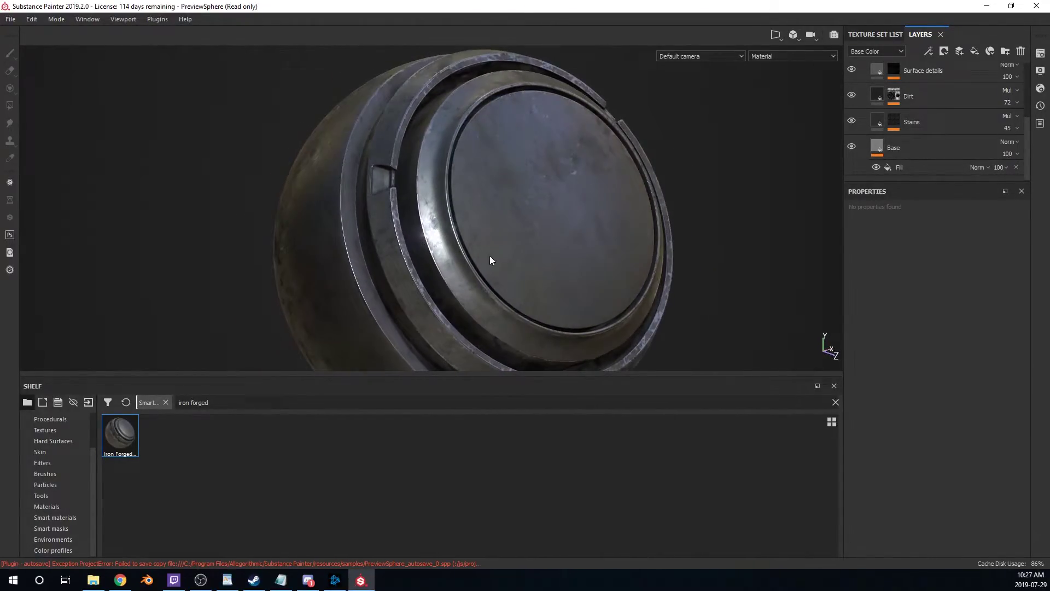
{"action": "left_click_drag", "start_coordinate": [433, 283], "coordinate": [554, 268], "text": "alt"}
{"action": "right_click_drag", "start_coordinate": [555, 268], "coordinate": [550, 294], "text": "shift"}
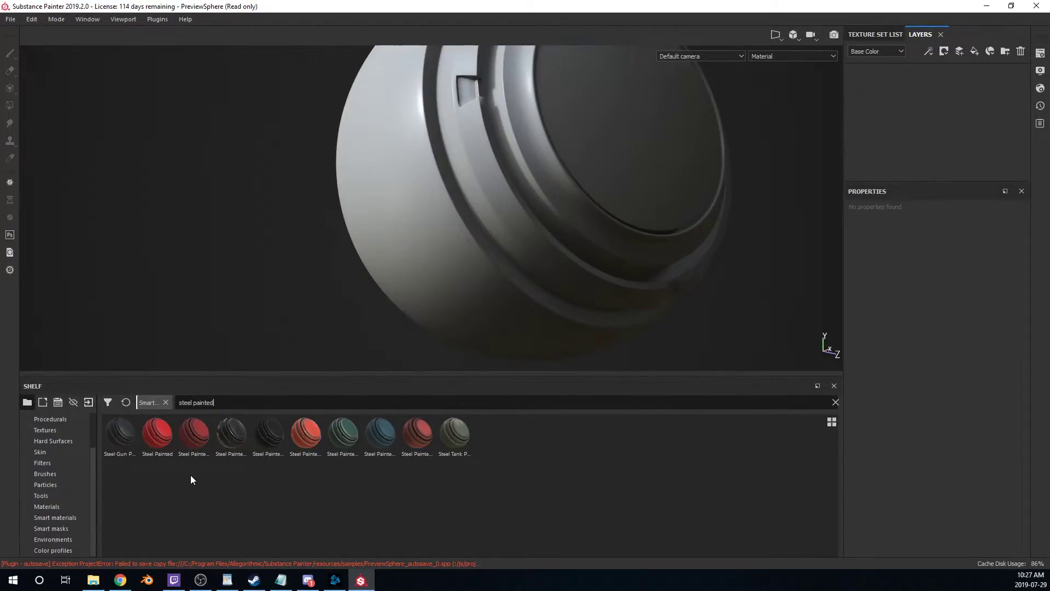
- Replace the iron with Steel Painted Chipped Dirty, found by searching for "steel painted", and examine it under different lighting
{"action": "mouse_move", "coordinate": [194, 441]}
{"action": "left_mouse_down"}
{"action": "mouse_move", "coordinate": [799, 214]}
{"action": "mouse_move", "coordinate": [892, 123]}
{"action": "left_mouse_up"}
{"action": "mouse_move", "coordinate": [635, 157]}
{"action": "left_mouse_down", "text": "alt"}
{"action": "mouse_move", "coordinate": [538, 231]}
{"action": "mouse_move", "coordinate": [445, 263]}
{"action": "mouse_move", "coordinate": [481, 270]}
{"action": "left_mouse_up", "text": "alt"}
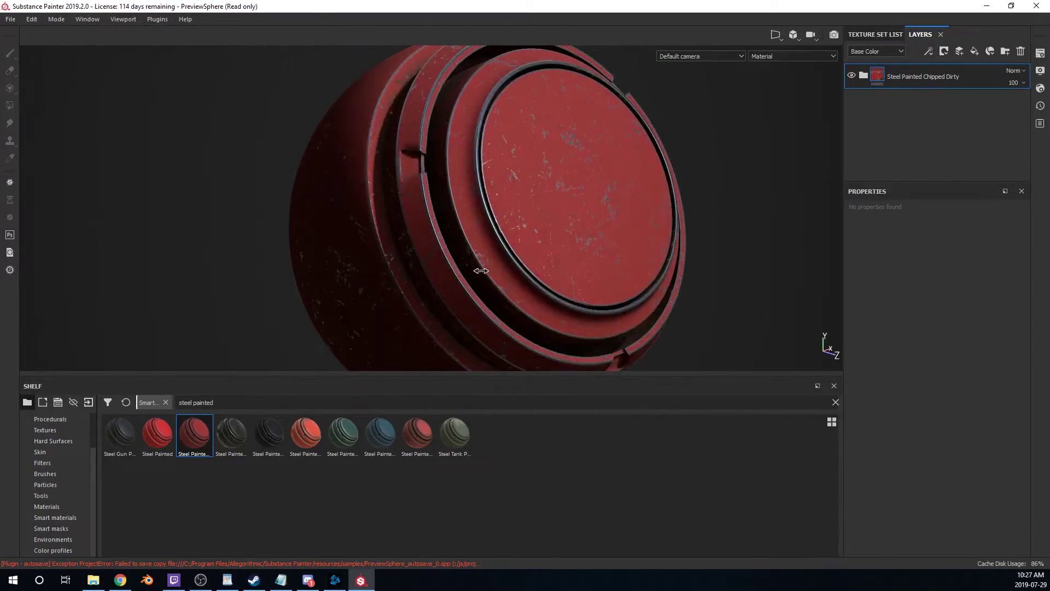
{"action": "right_click_drag", "start_coordinate": [481, 270], "coordinate": [458, 301], "text": "shift"}
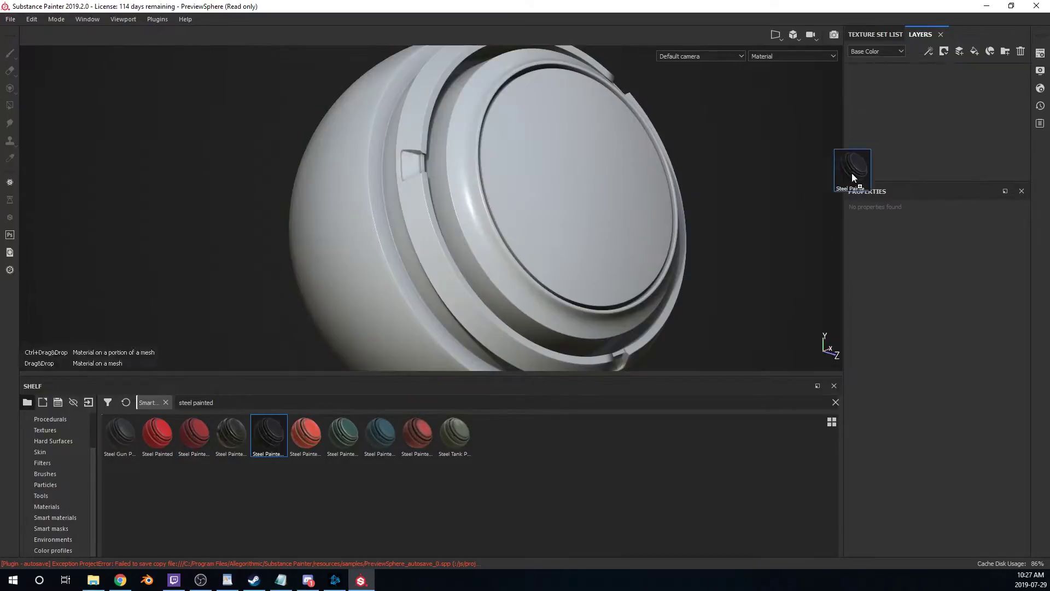
- Preview Steel Painted Rough Damaged in place of the chipped red paint, and replace it with Steel Painted Scraped Dirty
{"action": "left_click_drag", "start_coordinate": [851, 174], "coordinate": [867, 153]}
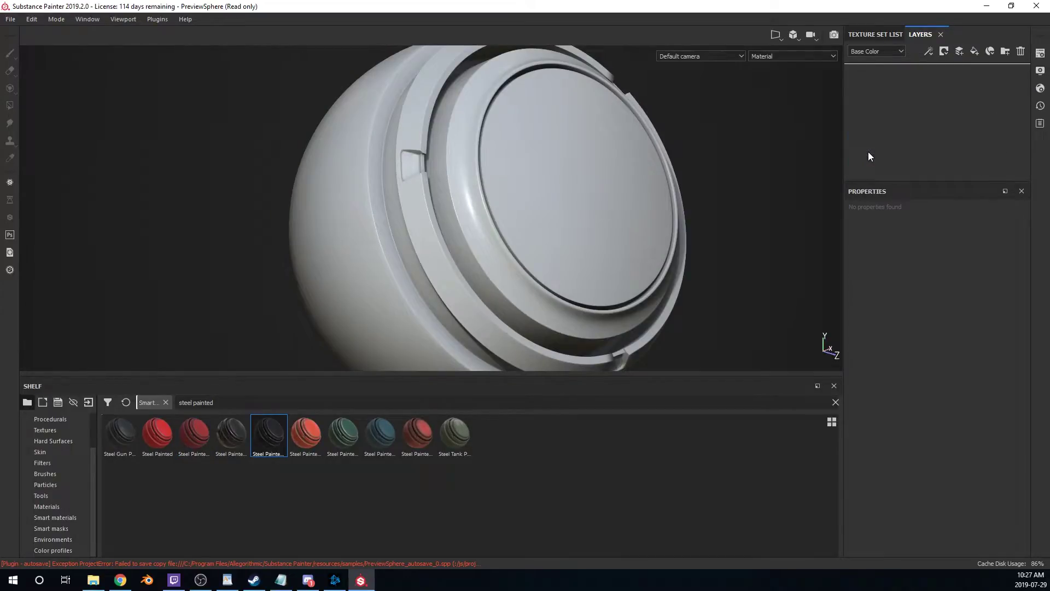
{"action": "right_click_drag", "start_coordinate": [595, 229], "coordinate": [530, 286], "text": "shift"}
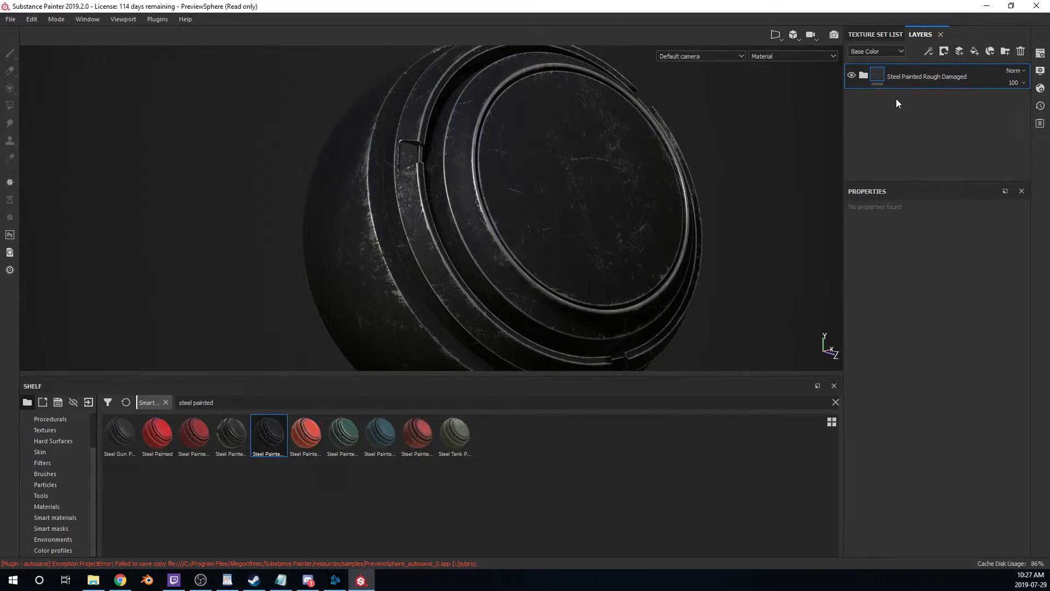
{"action": "key", "text": "Delete"}
{"action": "mouse_move", "coordinate": [314, 438]}
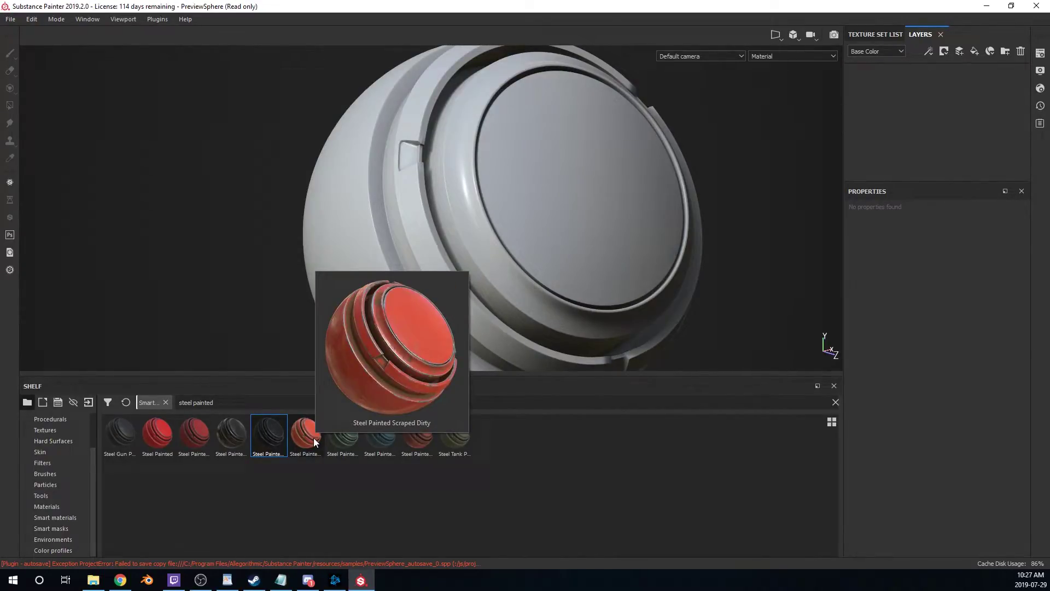
{"action": "left_click_drag", "start_coordinate": [311, 441], "coordinate": [927, 123]}
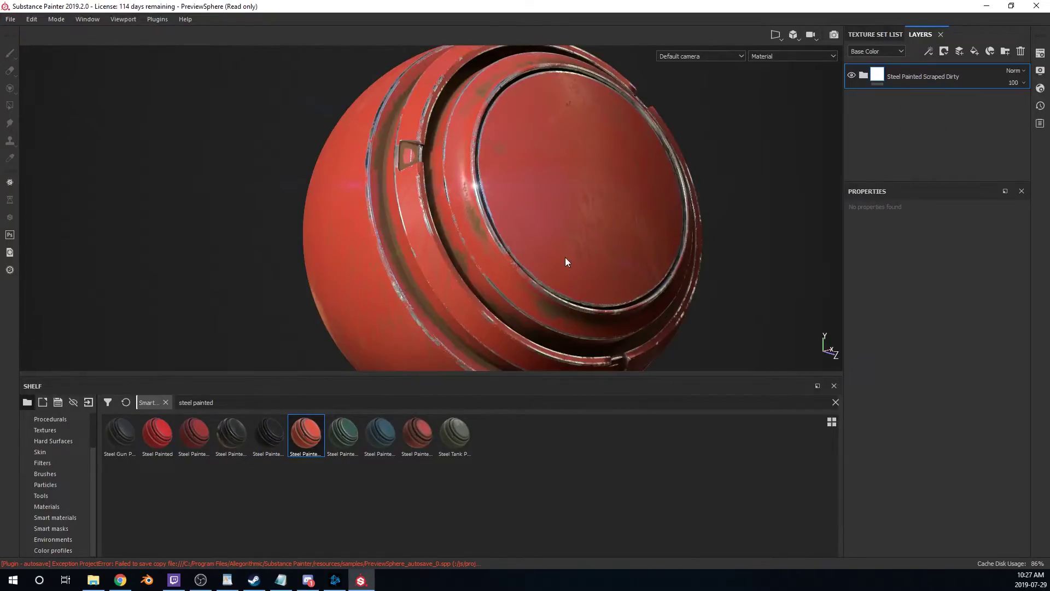
{"action": "mouse_move", "coordinate": [566, 257]}
{"action": "left_mouse_down", "text": "alt"}
{"action": "mouse_move", "coordinate": [485, 241]}
{"action": "mouse_move", "coordinate": [555, 300]}
{"action": "mouse_move", "coordinate": [569, 257]}
{"action": "left_mouse_up", "text": "alt"}
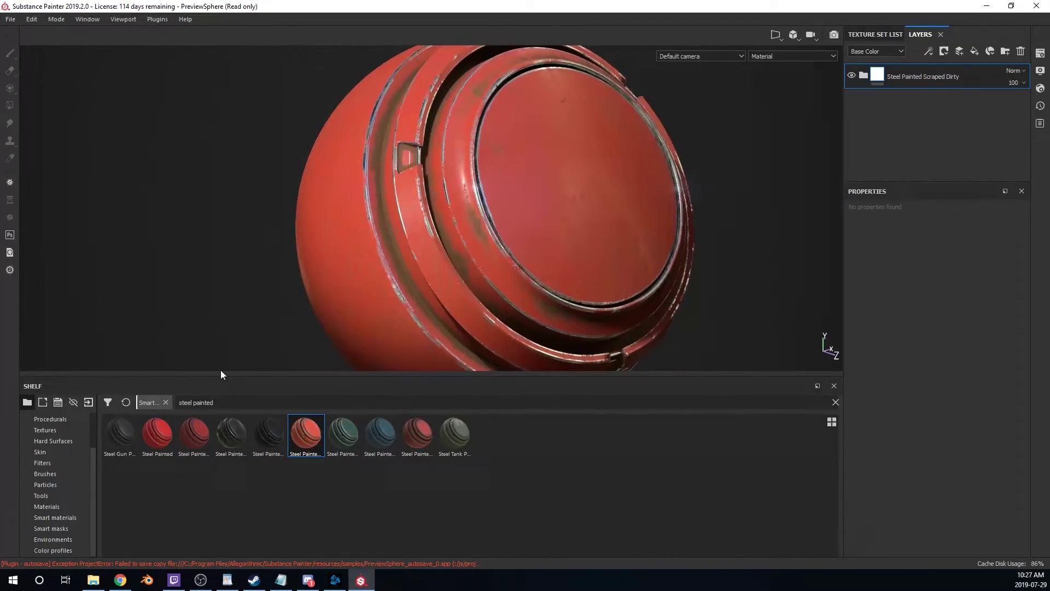
- Add Steel Painted Chipped Dirty beneath Steel Painted Scraped Dirty and compare them by hiding and showing the upper folder
{"action": "mouse_move", "coordinate": [189, 436]}
{"action": "left_mouse_down"}
{"action": "mouse_move", "coordinate": [826, 170]}
{"action": "mouse_move", "coordinate": [858, 101]}
{"action": "left_mouse_up"}
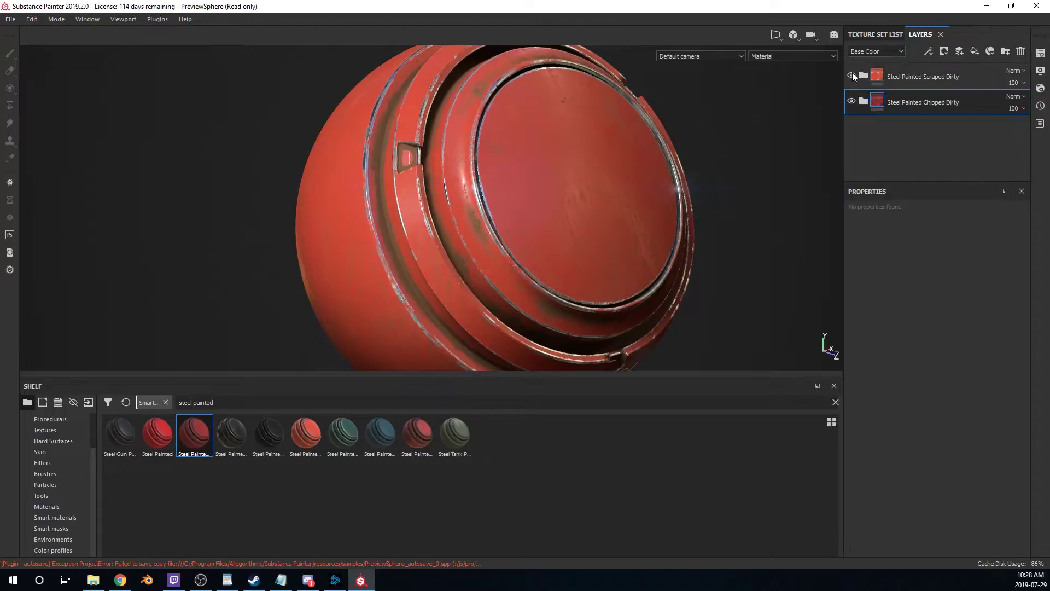
{"action": "left_click", "coordinate": [852, 75]}
{"action": "left_click", "coordinate": [851, 75]}
- Delete both red painted steel materials and reapply only Steel Painted Scraped Dirty
{"action": "left_click", "coordinate": [962, 77]}
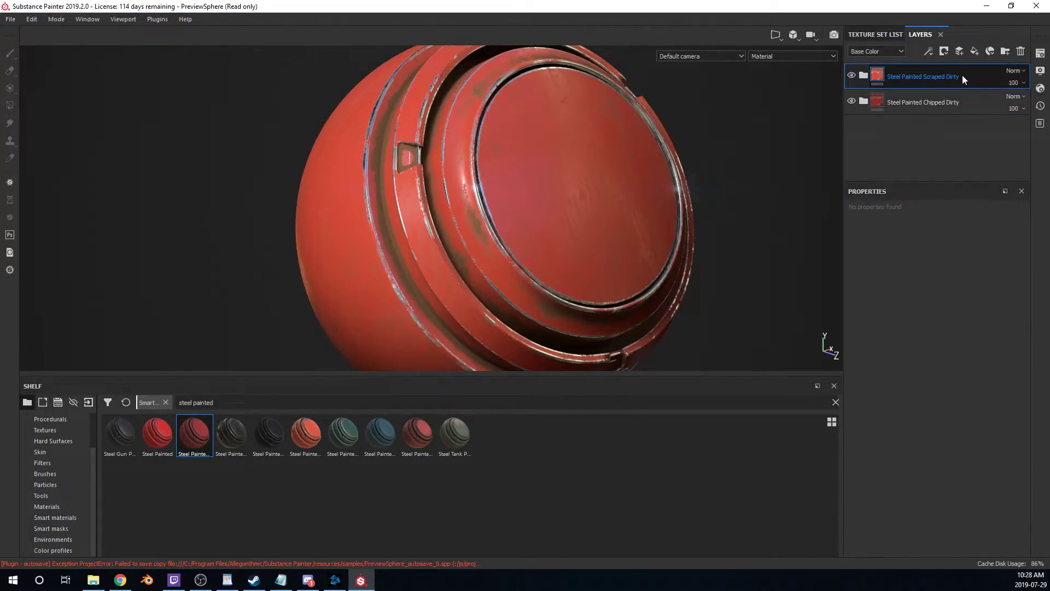
{"action": "key", "text": "Delete"}
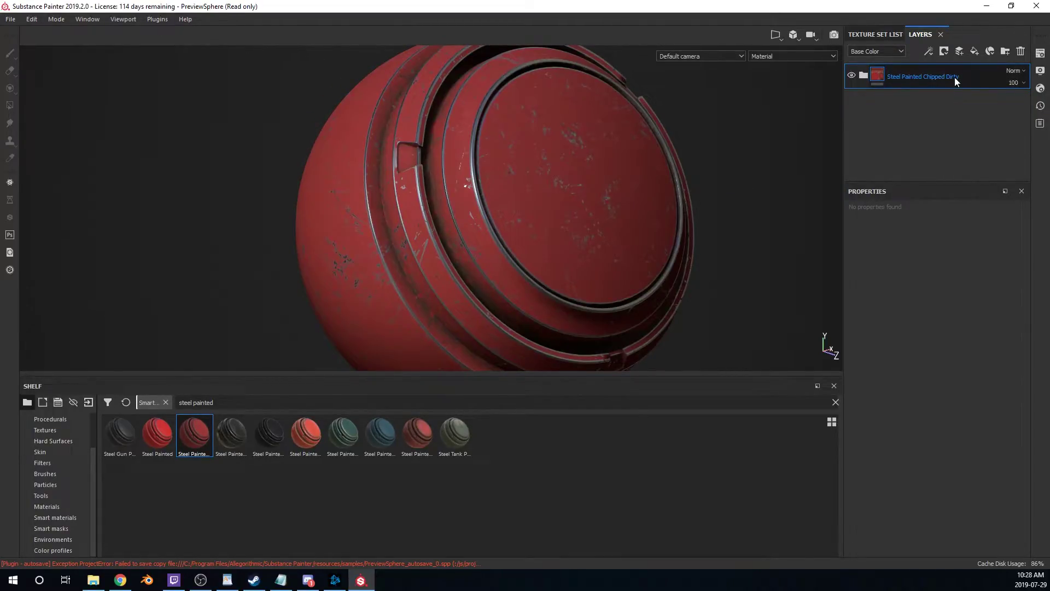
{"action": "key", "text": "Delete"}
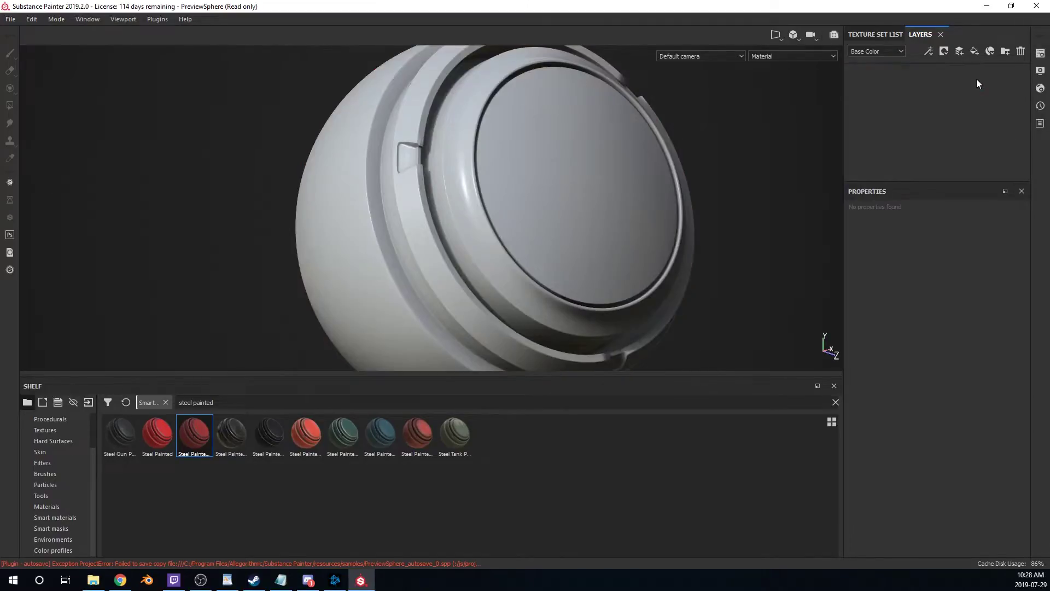
{"action": "mouse_move", "coordinate": [307, 442]}
{"action": "left_mouse_down"}
{"action": "mouse_move", "coordinate": [938, 71]}
{"action": "mouse_move", "coordinate": [929, 79]}
{"action": "left_mouse_up"}
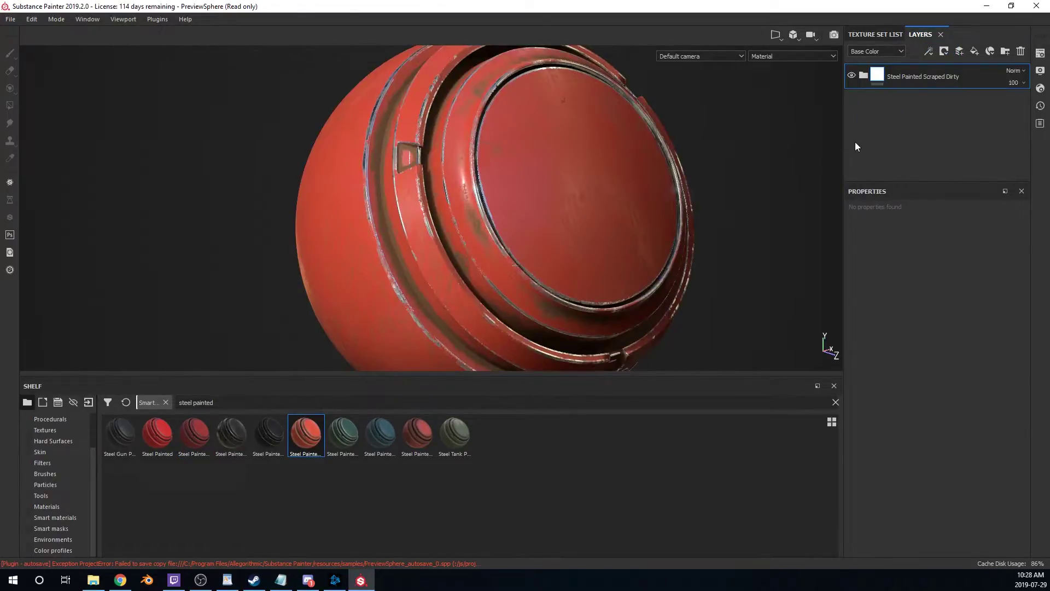
- Examine the scraped edges, dirt and surface scratches of Steel Painted Scraped Dirty from several view and light angles
{"action": "mouse_move", "coordinate": [602, 208]}
{"action": "left_mouse_down", "text": "alt"}
{"action": "mouse_move", "coordinate": [762, 192]}
{"action": "mouse_move", "coordinate": [818, 206]}
{"action": "mouse_move", "coordinate": [804, 237]}
{"action": "mouse_move", "coordinate": [667, 245]}
{"action": "mouse_move", "coordinate": [598, 171]}
{"action": "mouse_move", "coordinate": [646, 195]}
{"action": "mouse_move", "coordinate": [629, 191]}
{"action": "left_mouse_up", "text": "alt"}
{"action": "scroll", "coordinate": [443, 183], "scroll_direction": "down", "scroll_amount": 5}
{"action": "scroll", "coordinate": [443, 183], "scroll_direction": "up", "scroll_amount": 6}
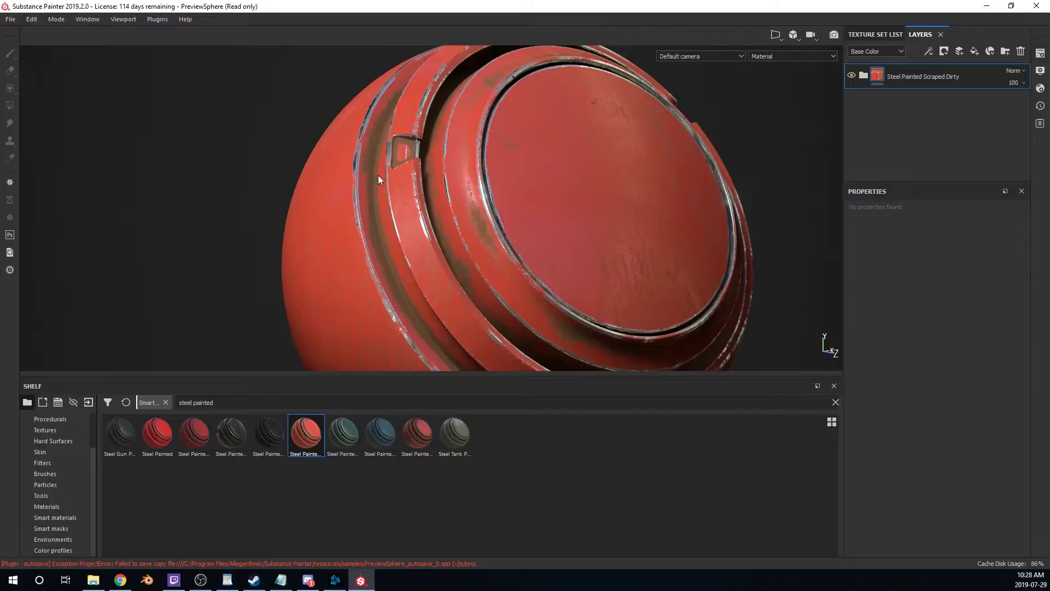
{"action": "left_click_drag", "start_coordinate": [536, 216], "coordinate": [588, 237], "text": "alt"}
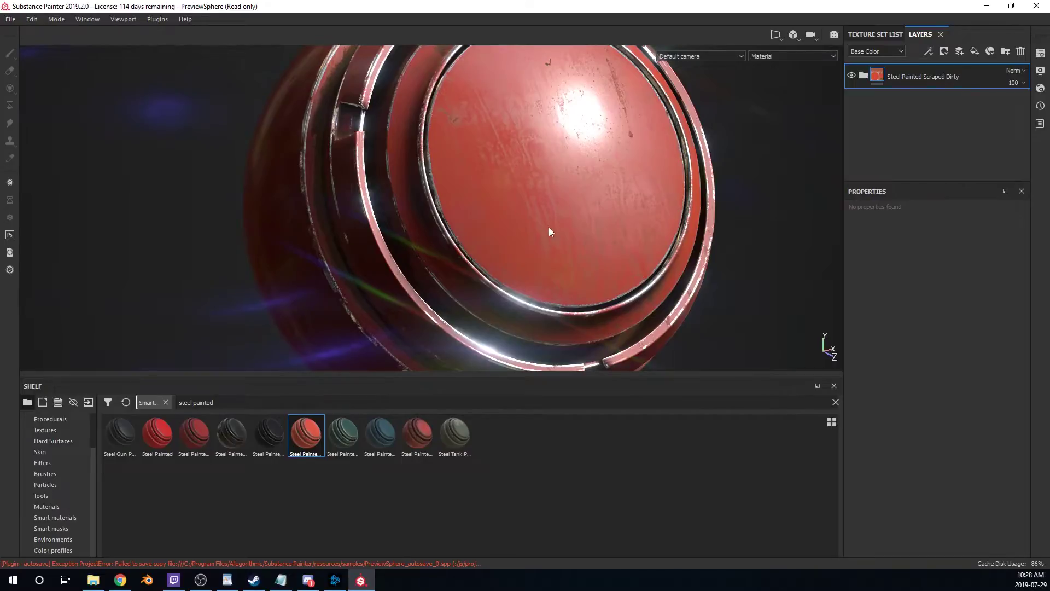
{"action": "left_click_drag", "start_coordinate": [472, 202], "coordinate": [509, 200], "text": "alt"}
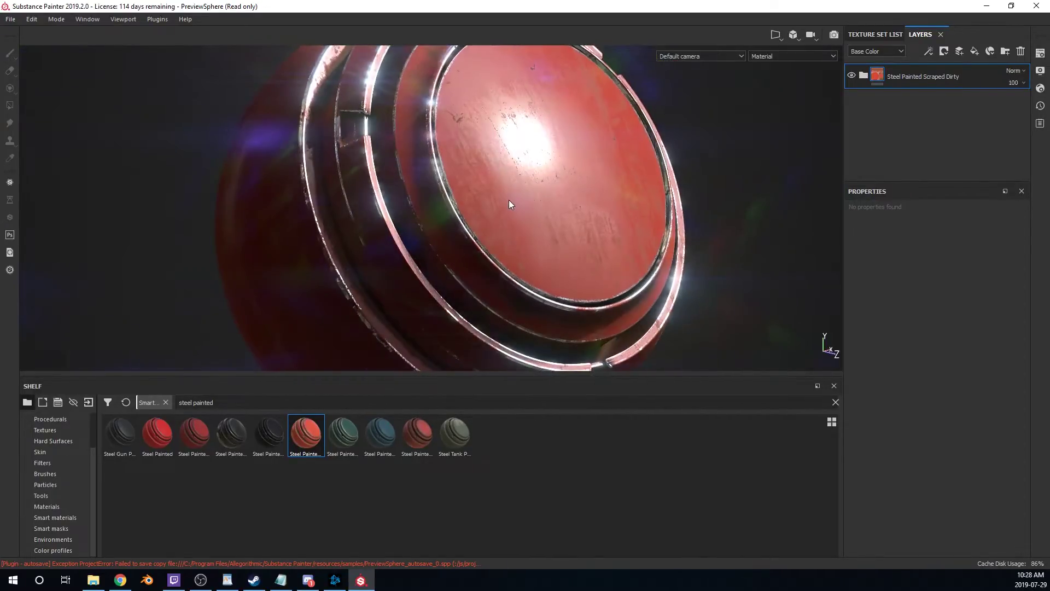
{"action": "scroll", "coordinate": [507, 201], "scroll_direction": "up", "scroll_amount": 3}
{"action": "scroll", "coordinate": [508, 201], "scroll_direction": "down", "scroll_amount": 3}
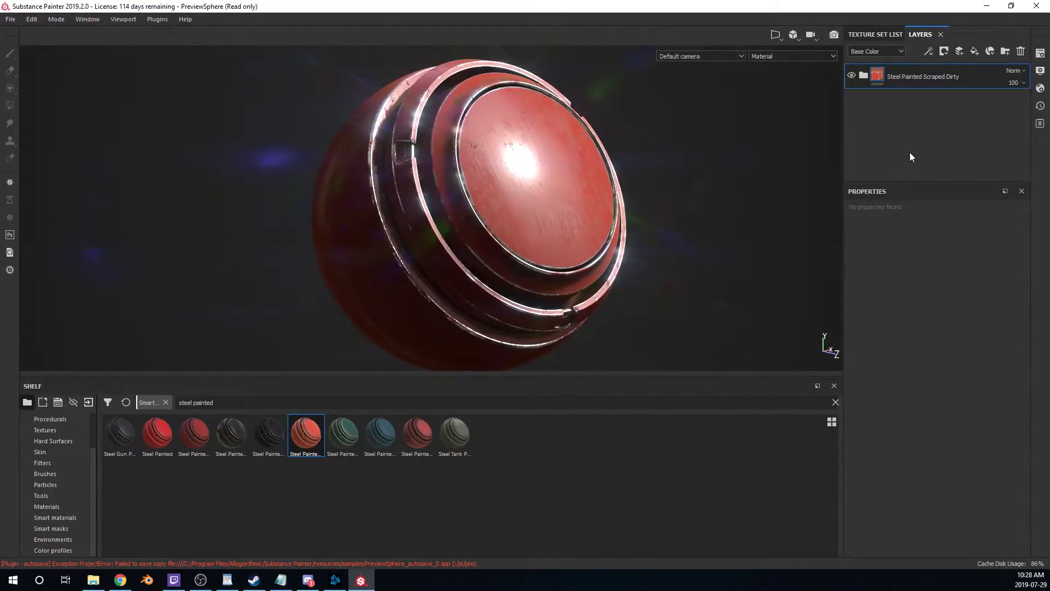
- Replace Steel Painted Scraped Dirty with the Steel Painted Scraped Green smart material and view it on the sphere
{"action": "left_click_drag", "start_coordinate": [619, 177], "coordinate": [600, 190], "text": "alt"}
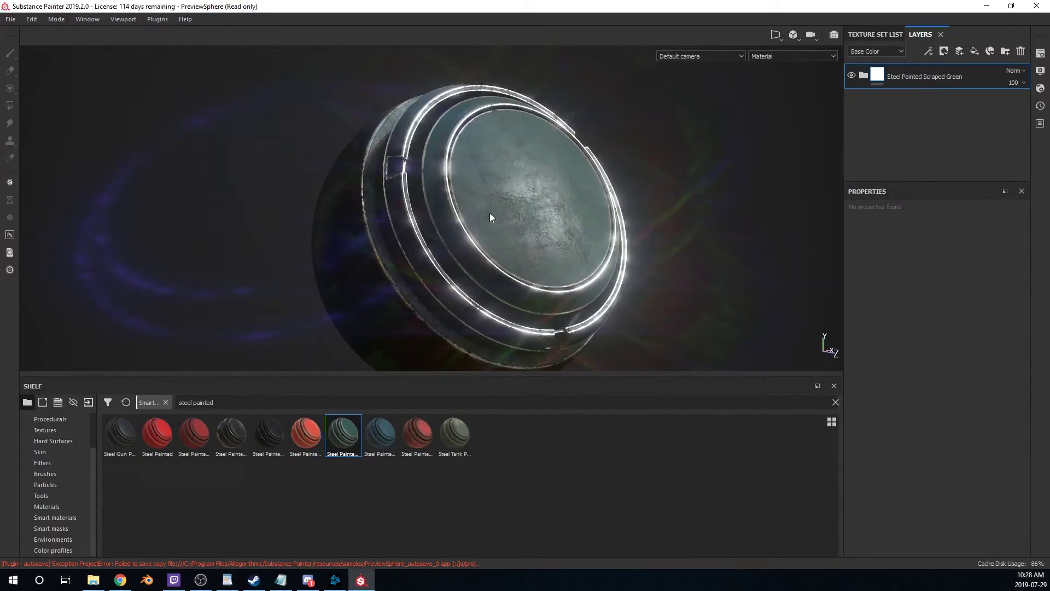
- Replace the green scraped material with the Steel Painted Worn smart material, expand its folder and inspect the pitted paint up close
{"action": "left_click_drag", "start_coordinate": [482, 210], "coordinate": [545, 185], "text": "alt"}
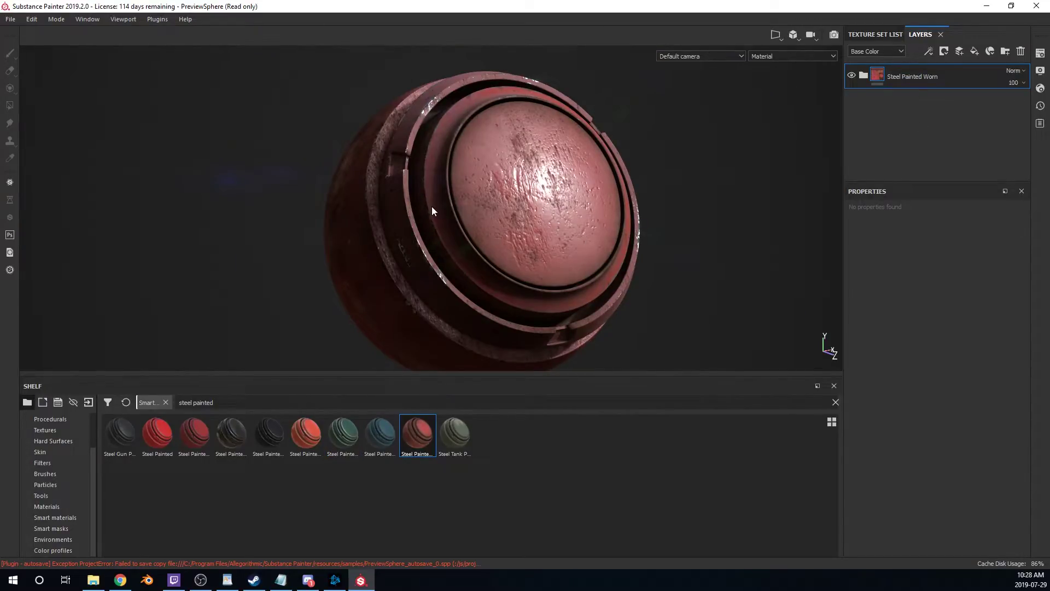
{"action": "scroll", "coordinate": [491, 189], "scroll_direction": "up", "scroll_amount": 5}
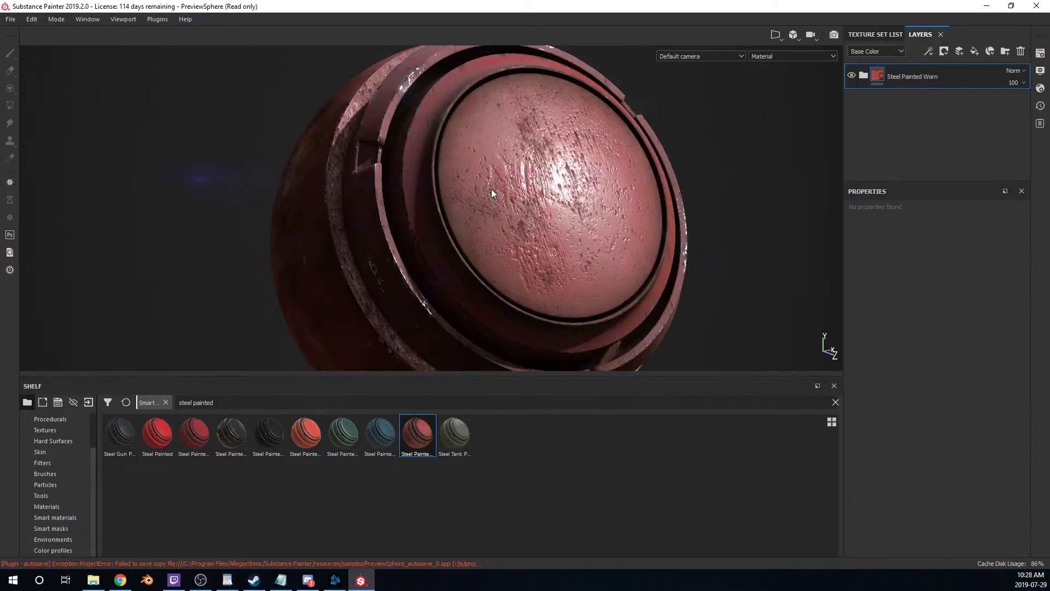
{"action": "mouse_move", "coordinate": [503, 194]}
{"action": "left_mouse_down", "text": "alt"}
{"action": "mouse_move", "coordinate": [529, 198]}
{"action": "mouse_move", "coordinate": [554, 164]}
{"action": "mouse_move", "coordinate": [590, 150]}
{"action": "left_mouse_up", "text": "alt"}
{"action": "left_click", "coordinate": [864, 75]}
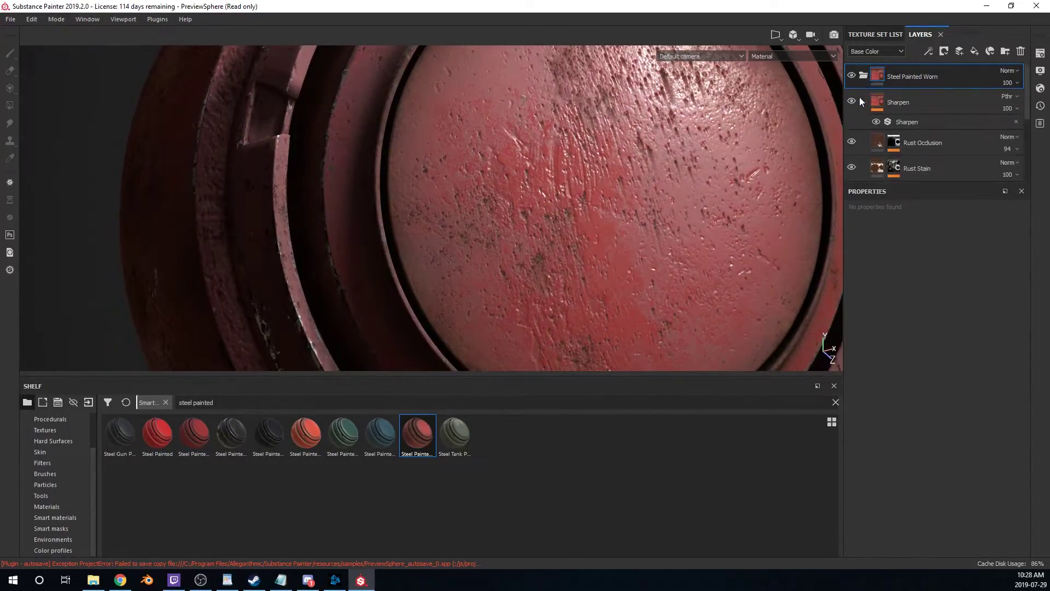
{"action": "scroll", "coordinate": [634, 190], "scroll_direction": "up", "scroll_amount": 3}
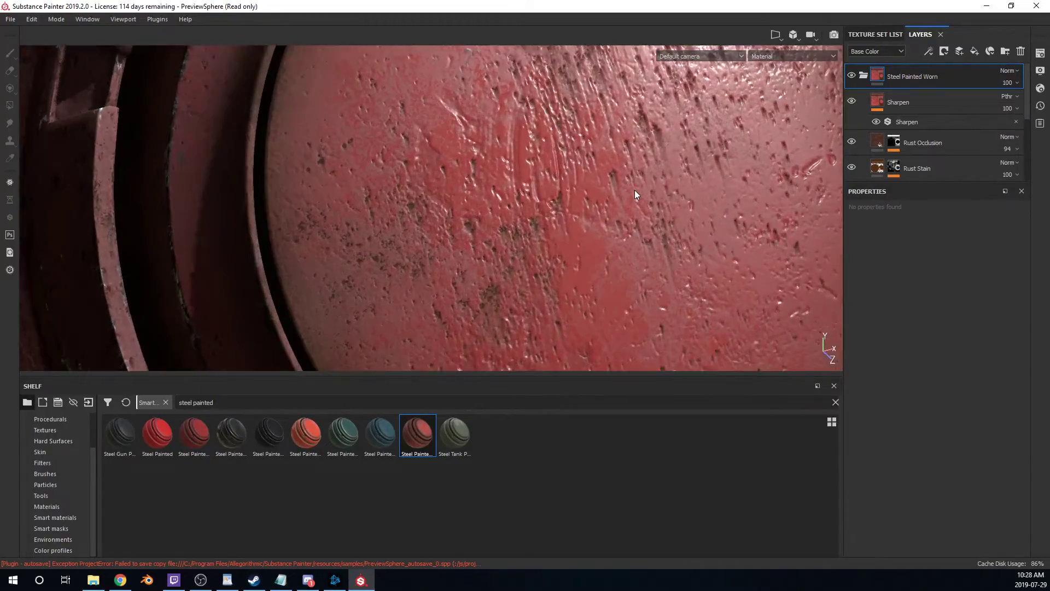
{"action": "scroll", "coordinate": [634, 190], "scroll_direction": "down", "scroll_amount": 6}
{"action": "left_click_drag", "start_coordinate": [635, 189], "coordinate": [612, 246], "text": "alt"}
- Hide and show the Rust Occlusion and Rust Stain layers in turn to compare what each adds to the surface
{"action": "left_click", "coordinate": [852, 141]}
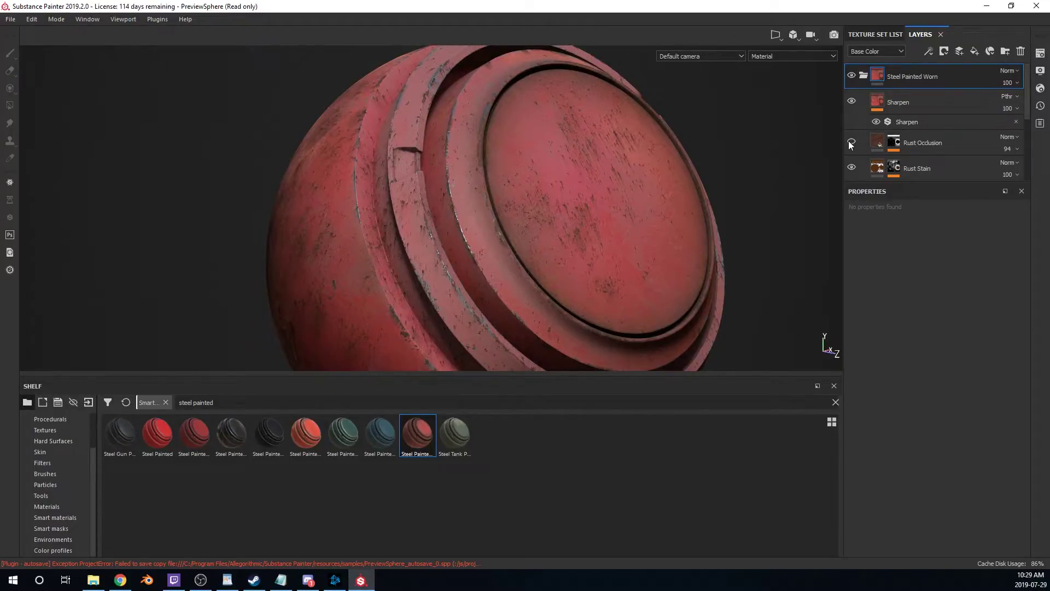
{"action": "left_click", "coordinate": [852, 141]}
{"action": "left_click", "coordinate": [852, 168]}
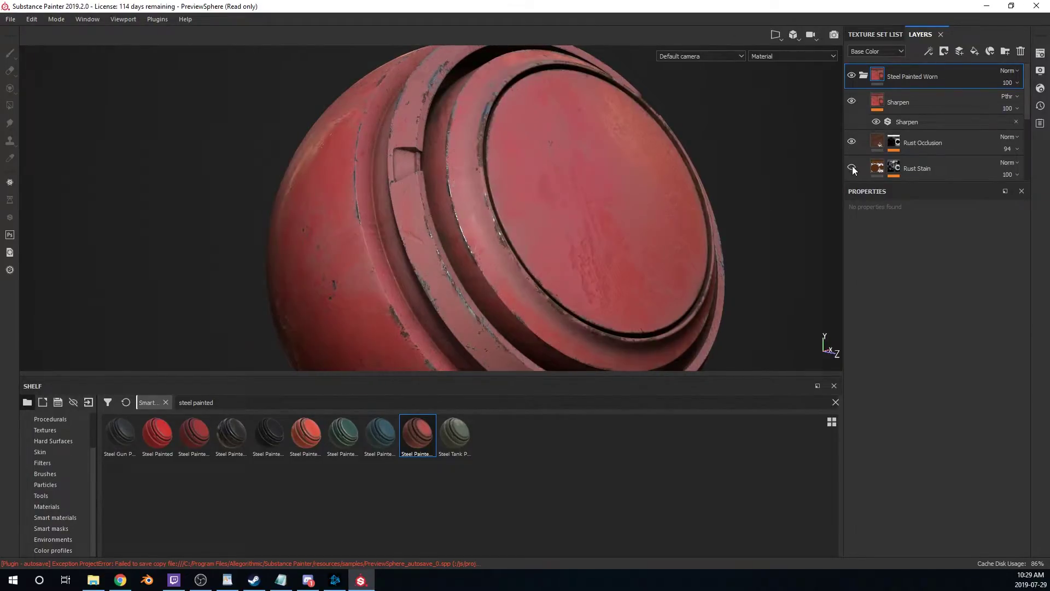
{"action": "left_click", "coordinate": [852, 168]}
- Toggle the visibility of the Rust and Metal layers in Steel Painted Worn to compare their effect on the sphere
{"action": "scroll", "coordinate": [853, 168], "scroll_direction": "down", "scroll_amount": 1}
{"action": "scroll", "coordinate": [853, 170], "scroll_direction": "down", "scroll_amount": 1}
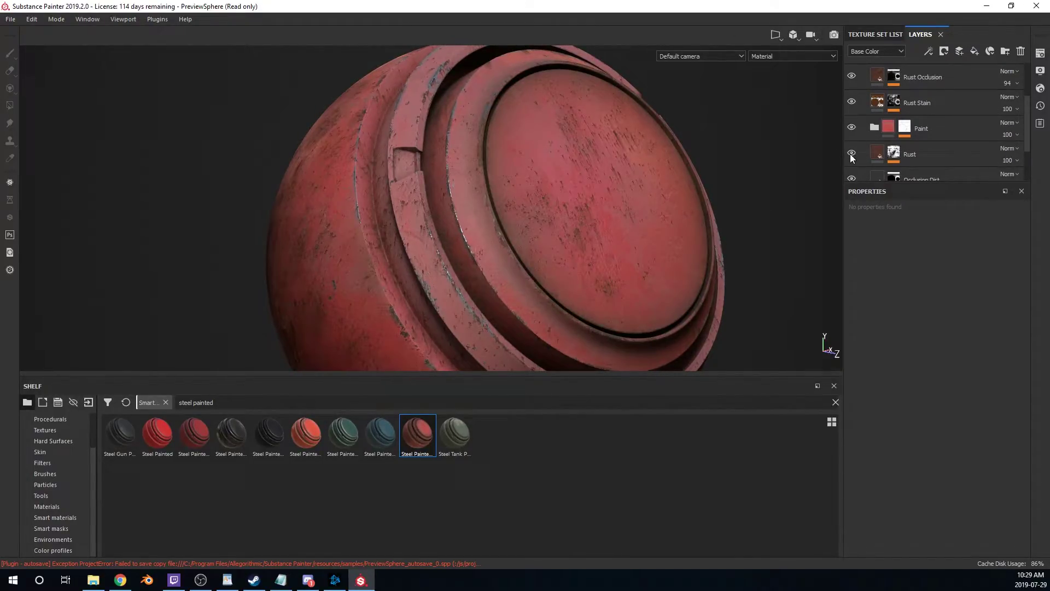
{"action": "left_click", "coordinate": [851, 154]}
{"action": "left_click", "coordinate": [851, 154]}
{"action": "scroll", "coordinate": [851, 157], "scroll_direction": "down", "scroll_amount": 1}
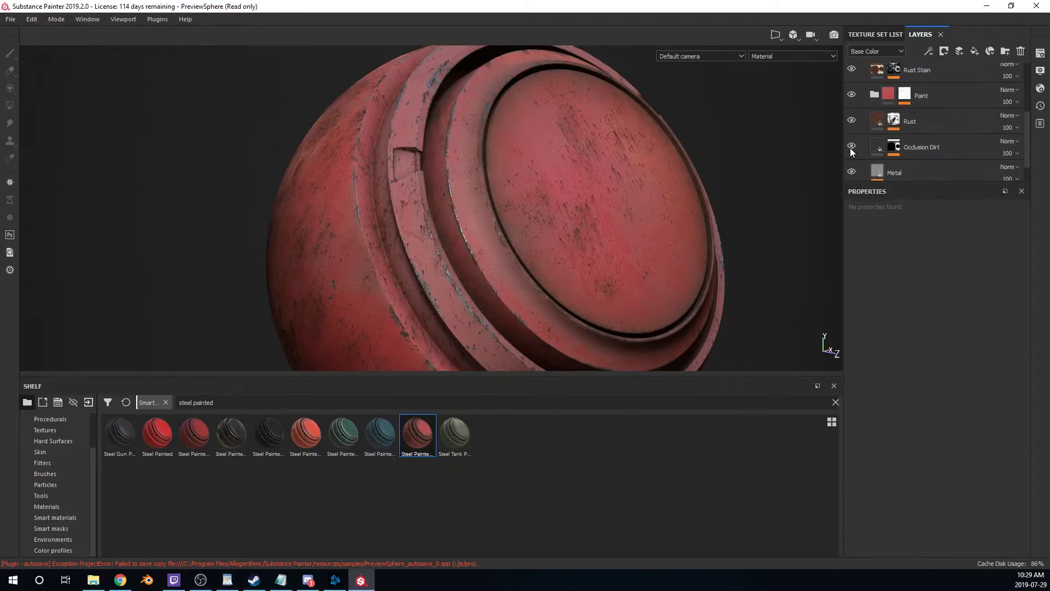
{"action": "left_click", "coordinate": [852, 172]}
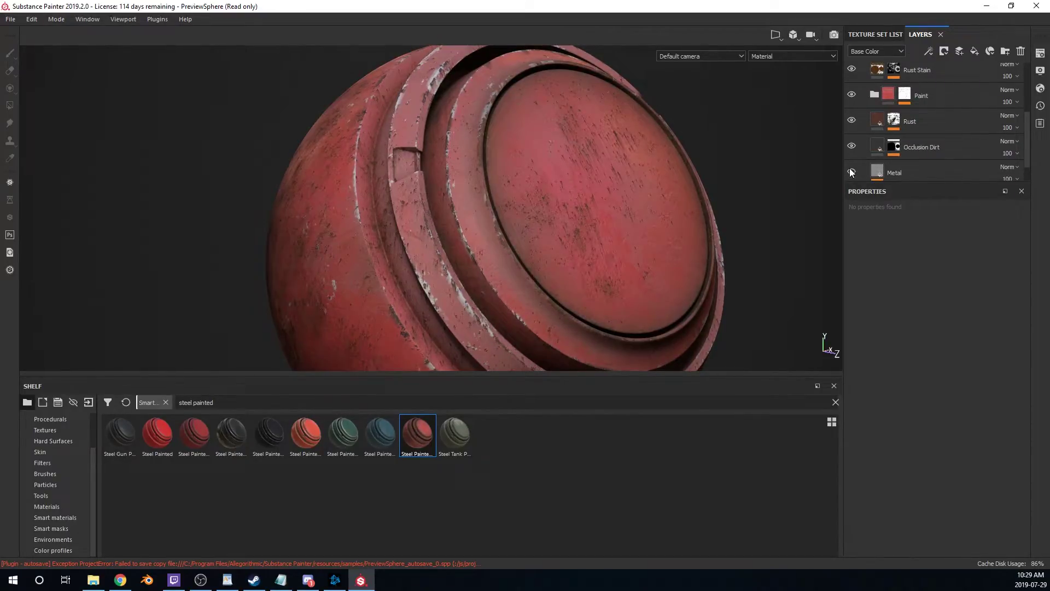
{"action": "left_click", "coordinate": [851, 173]}
{"action": "scroll", "coordinate": [870, 153], "scroll_direction": "down", "scroll_amount": 1}
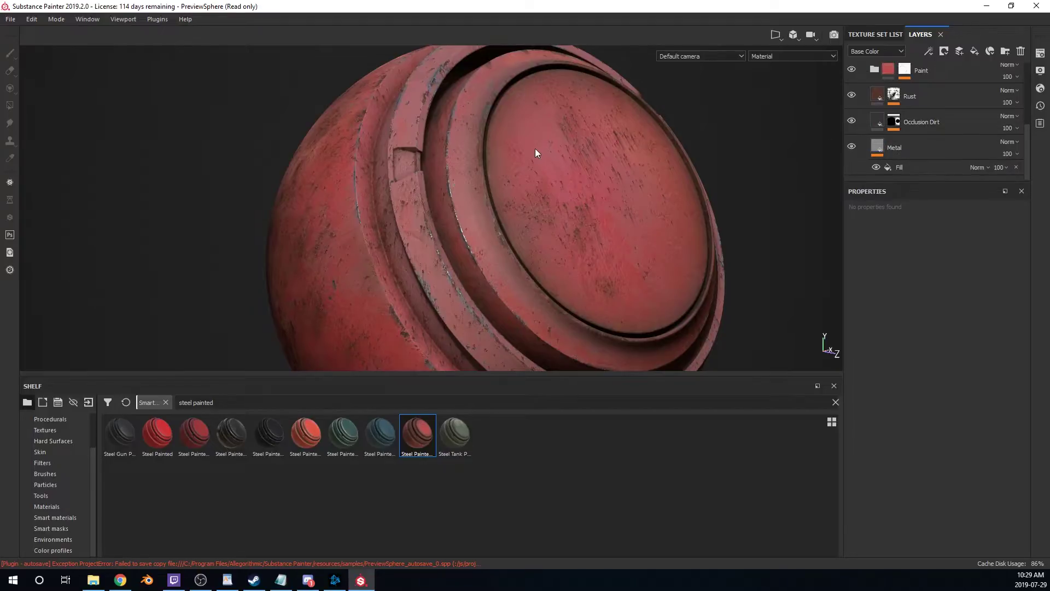
- Examine the worn red paint on the sphere from different view and light angles
{"action": "left_click_drag", "start_coordinate": [553, 210], "coordinate": [468, 221], "text": "alt"}
{"action": "right_click_drag", "start_coordinate": [468, 221], "coordinate": [474, 256], "text": "shift"}
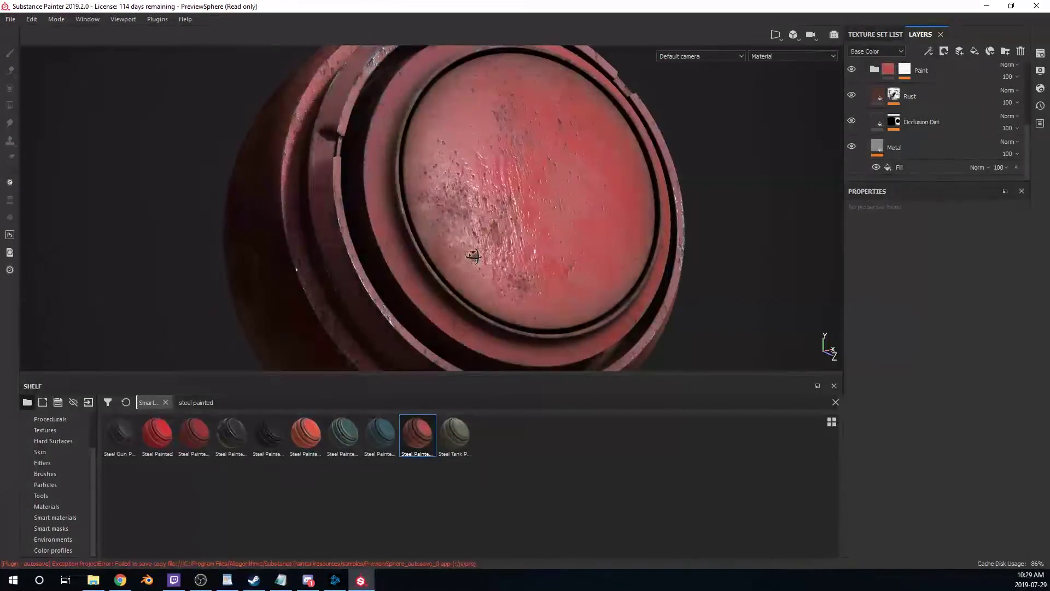
{"action": "left_click_drag", "start_coordinate": [474, 256], "coordinate": [514, 241], "text": "alt"}
{"action": "scroll", "coordinate": [917, 95], "scroll_direction": "up", "scroll_amount": 3}
{"action": "scroll", "coordinate": [917, 93], "scroll_direction": "up", "scroll_amount": 1}
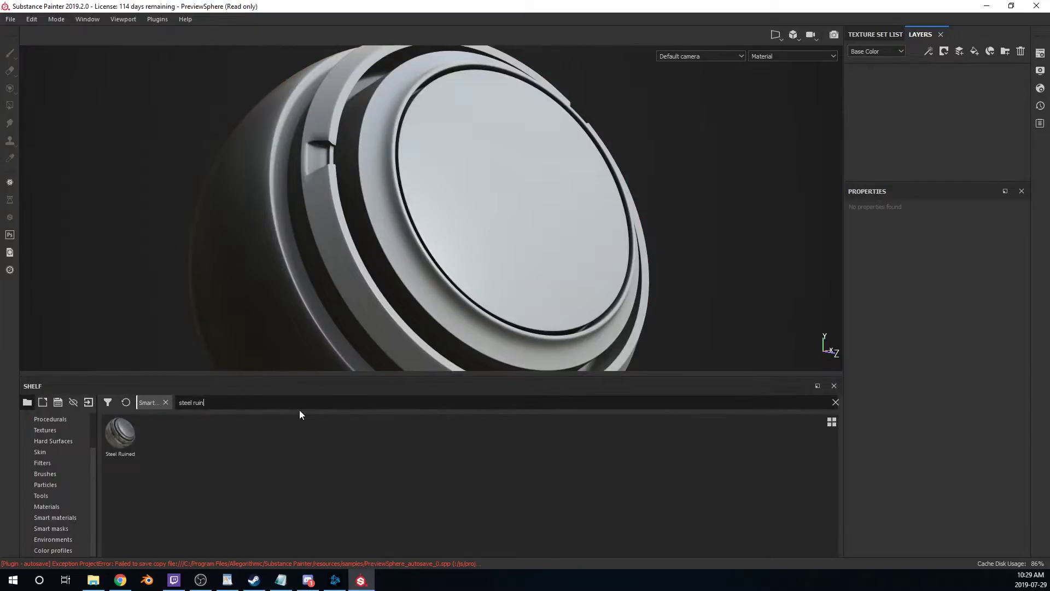
- Search the smart materials for "steel ruined" and apply Steel Ruined to the sphere in place of Steel Painted Worn
{"action": "type", "text": "ed"}
{"action": "left_click_drag", "start_coordinate": [127, 429], "coordinate": [416, 290]}
{"action": "scroll", "coordinate": [536, 224], "scroll_direction": "up", "scroll_amount": 3}
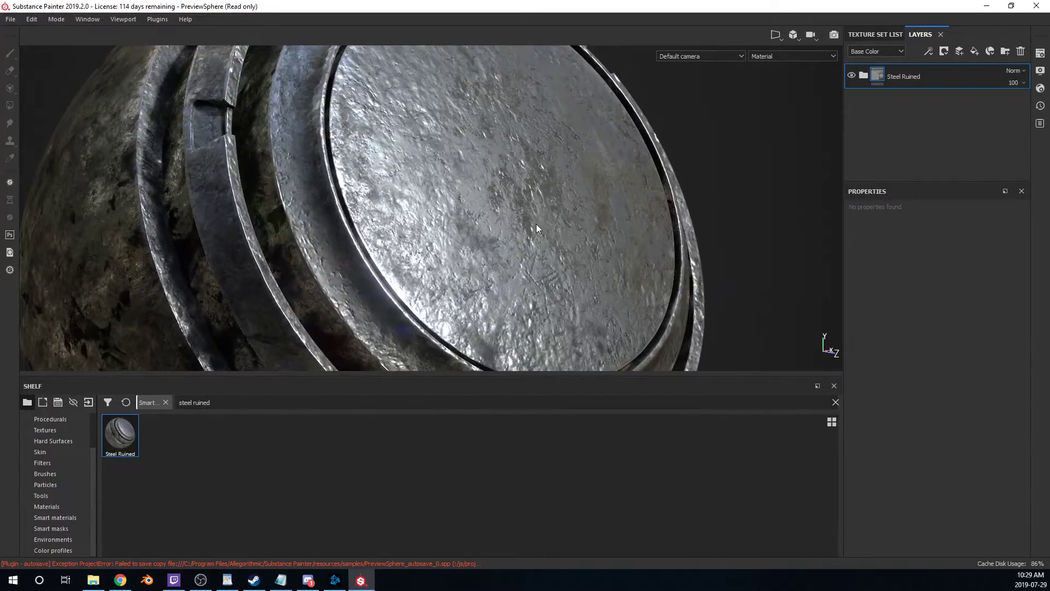
- Examine the dents, grime and reflections of Steel Ruined across the sphere under several view and light angles
{"action": "left_click_drag", "start_coordinate": [536, 224], "coordinate": [560, 279], "text": "alt"}
{"action": "scroll", "coordinate": [560, 279], "scroll_direction": "down", "scroll_amount": 4}
{"action": "mouse_move", "coordinate": [560, 279]}
{"action": "right_mouse_down", "text": "shift"}
{"action": "mouse_move", "coordinate": [555, 288]}
{"action": "mouse_move", "coordinate": [569, 293]}
{"action": "right_mouse_up", "text": "shift"}
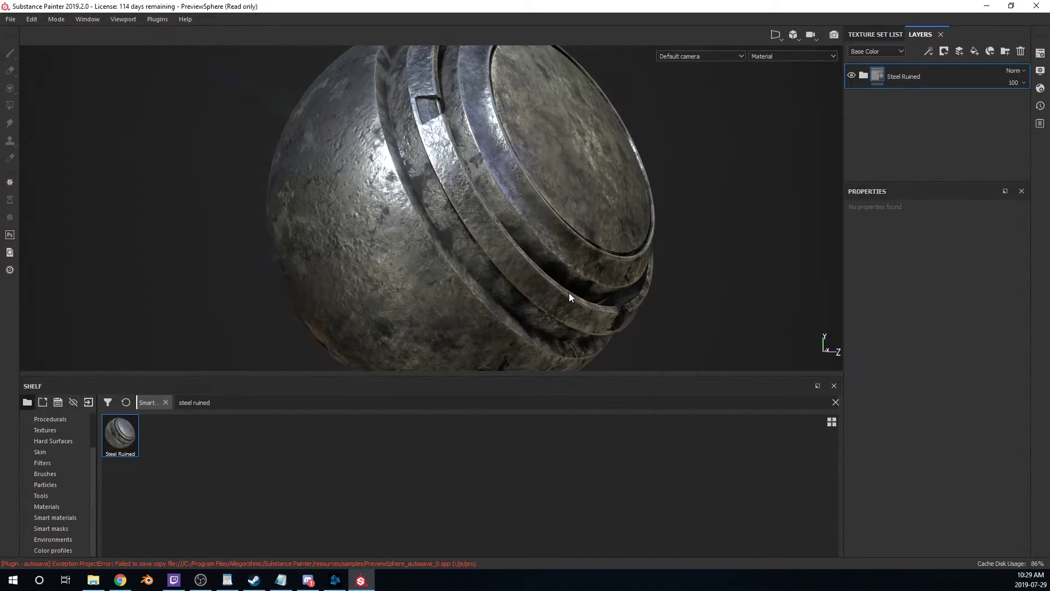
{"action": "left_click_drag", "start_coordinate": [594, 224], "coordinate": [489, 262], "text": "alt"}
{"action": "right_click_drag", "start_coordinate": [490, 262], "coordinate": [481, 291], "text": "shift"}
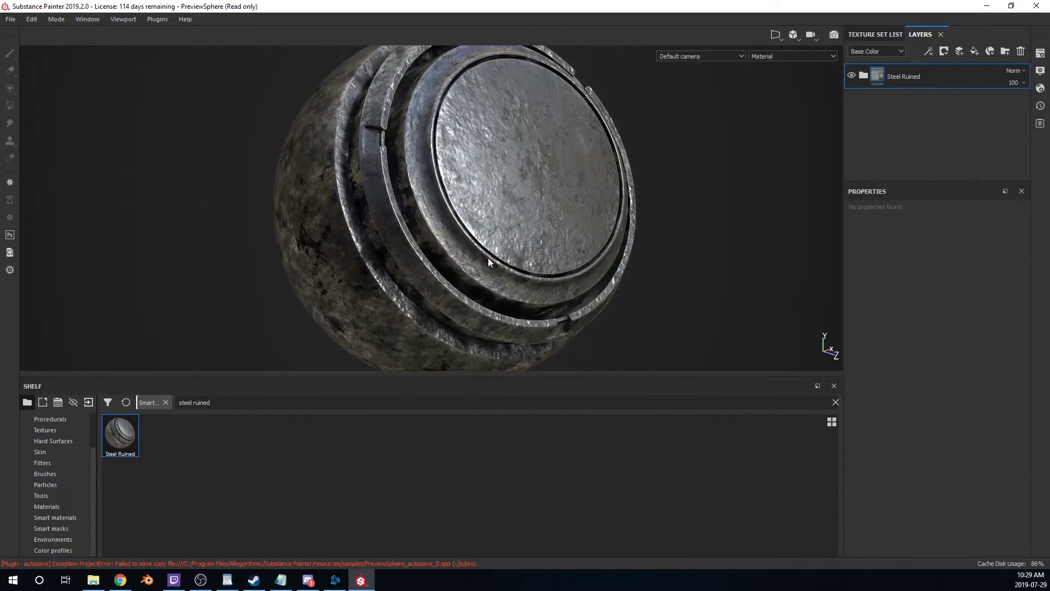
{"action": "left_click_drag", "start_coordinate": [488, 258], "coordinate": [471, 238], "text": "alt"}
{"action": "scroll", "coordinate": [471, 238], "scroll_direction": "up", "scroll_amount": 3}
{"action": "scroll", "coordinate": [471, 237], "scroll_direction": "down", "scroll_amount": 3}
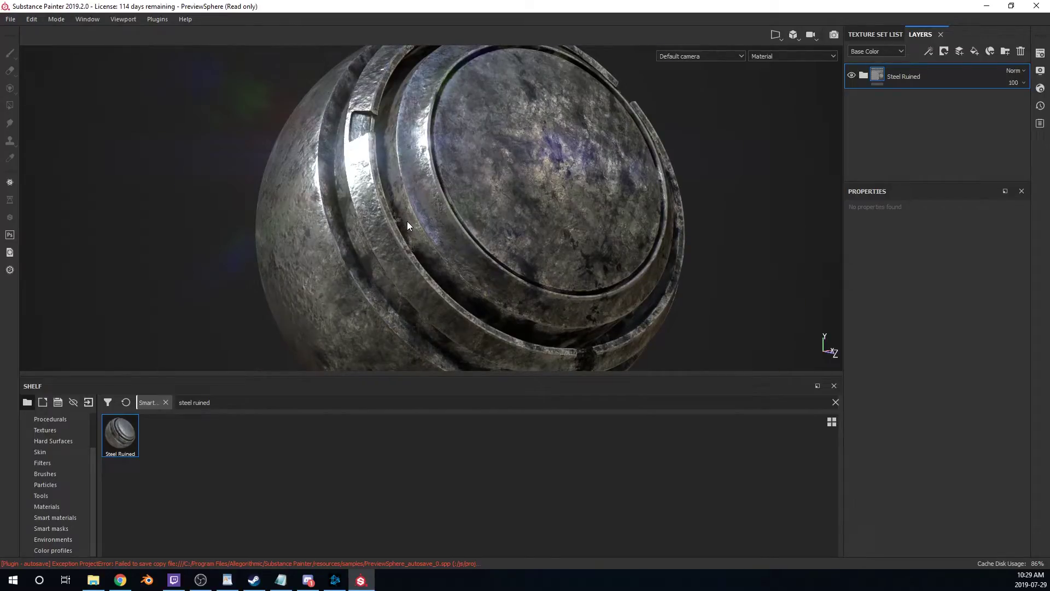
{"action": "right_click_drag", "start_coordinate": [490, 270], "coordinate": [581, 254], "text": "shift"}
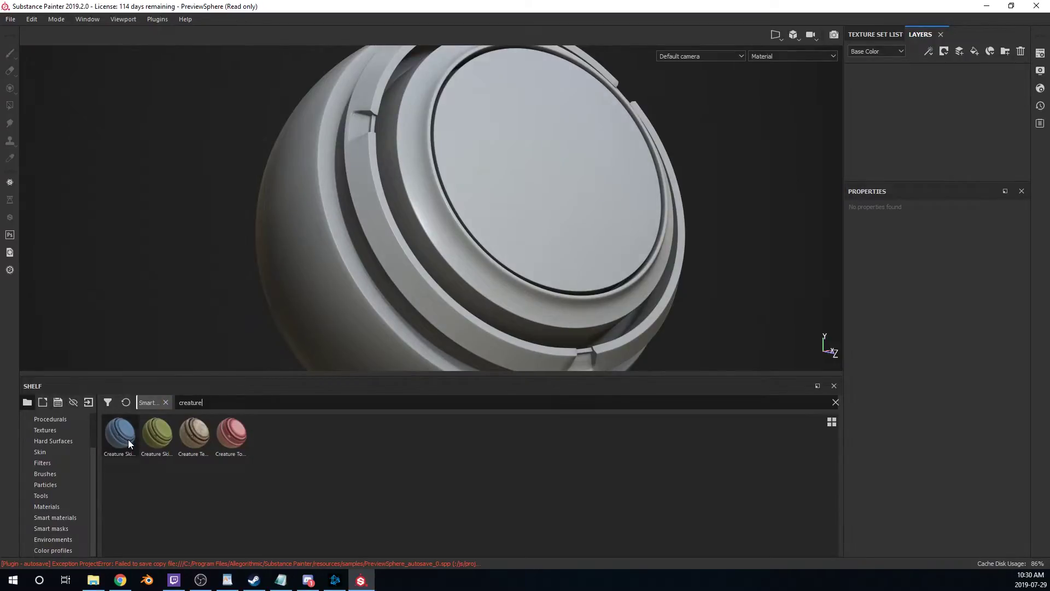
- Replace Steel Ruined with the Creature Skin Alien Blue smart material and view it under different lighting
{"action": "left_click_drag", "start_coordinate": [128, 439], "coordinate": [916, 110]}
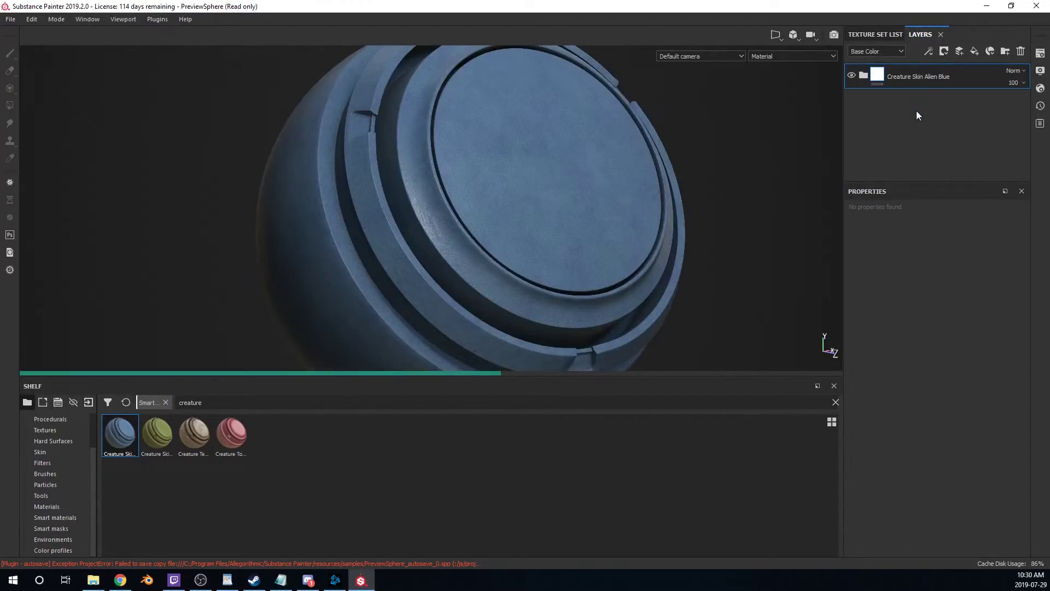
{"action": "left_click_drag", "start_coordinate": [590, 232], "coordinate": [394, 285], "text": "alt"}
{"action": "middle_click_drag", "start_coordinate": [628, 180], "coordinate": [465, 223], "text": "alt"}
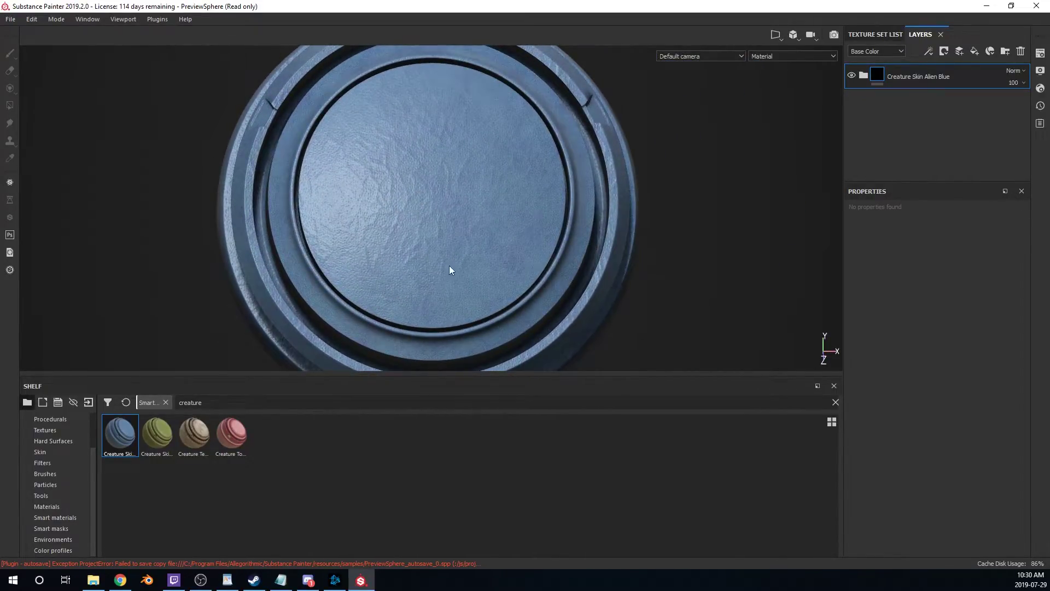
{"action": "left_click_drag", "start_coordinate": [449, 269], "coordinate": [529, 240], "text": "alt"}
{"action": "mouse_move", "coordinate": [530, 240]}
{"action": "right_mouse_down", "text": "shift"}
{"action": "mouse_move", "coordinate": [520, 256]}
{"action": "mouse_move", "coordinate": [507, 244]}
{"action": "mouse_move", "coordinate": [520, 258]}
{"action": "right_mouse_up", "text": "shift"}
- Expand the Creature Skin Alien Blue folder and examine the Skin layer's effect and its fill properties
{"action": "left_click", "coordinate": [864, 76]}
{"action": "scroll", "coordinate": [900, 166], "scroll_direction": "down", "scroll_amount": 2}
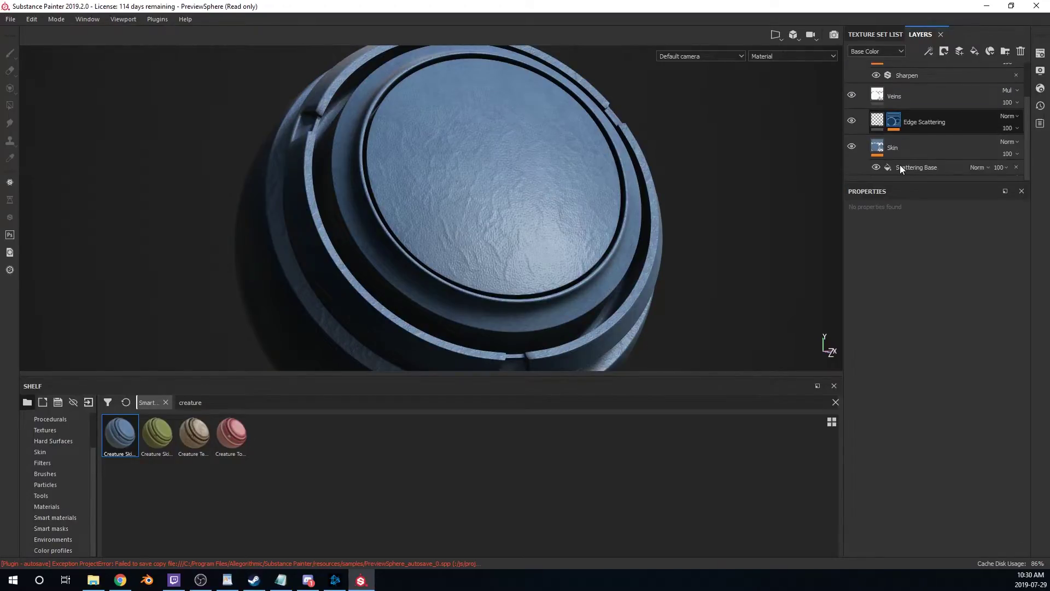
{"action": "left_click", "coordinate": [904, 146]}
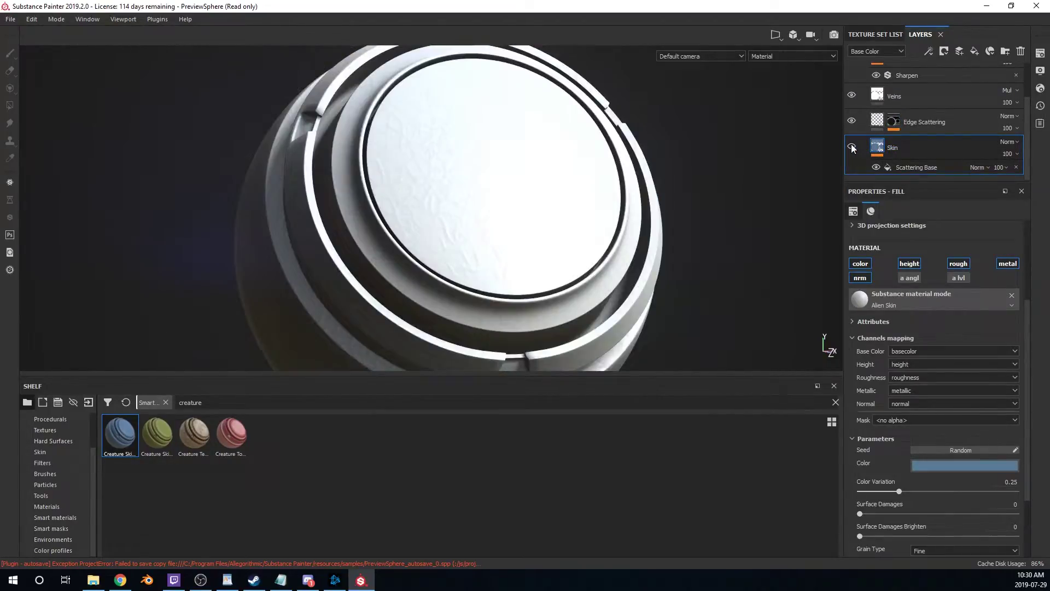
{"action": "scroll", "coordinate": [943, 438], "scroll_direction": "down", "scroll_amount": 1}
{"action": "scroll", "coordinate": [943, 438], "scroll_direction": "up", "scroll_amount": 4}
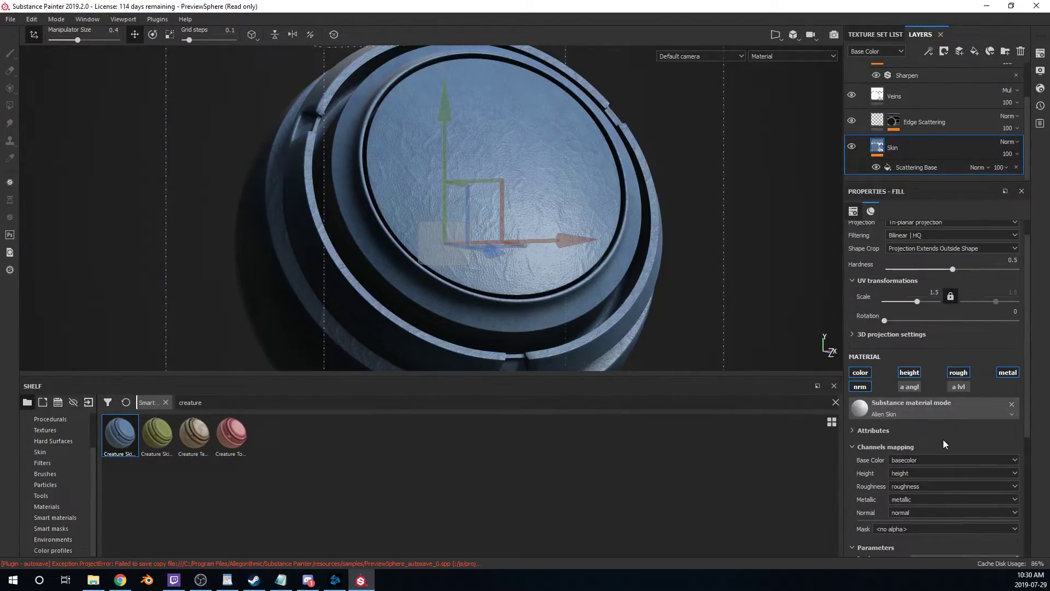
{"action": "left_click", "coordinate": [930, 167]}
{"action": "scroll", "coordinate": [931, 428], "scroll_direction": "down", "scroll_amount": 1}
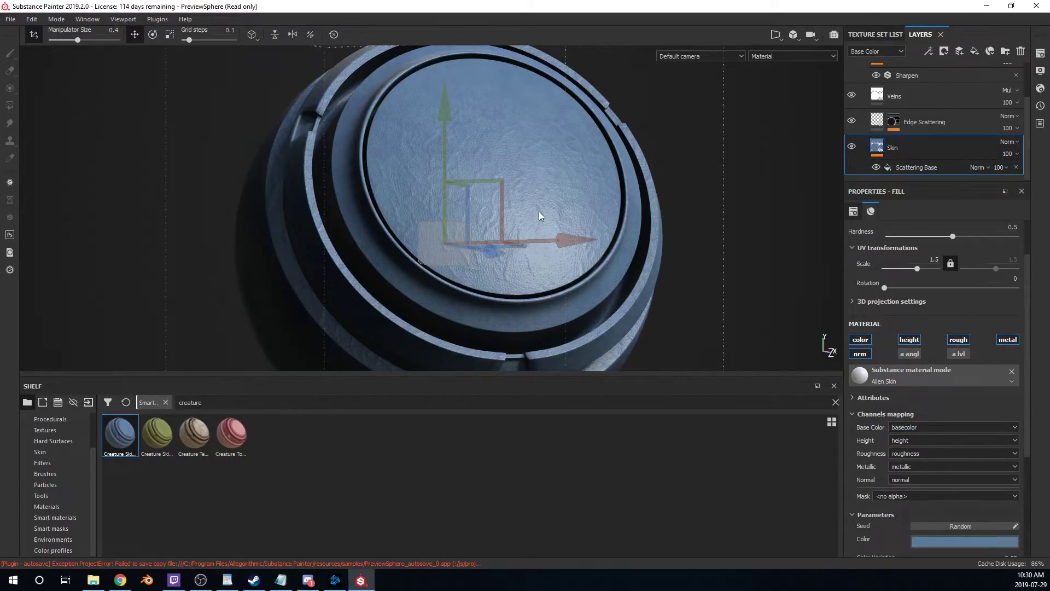
- Delete the Creature Skin Alien Blue folder and apply the Creature Skin Green Smooth smart material instead
{"action": "left_click_drag", "start_coordinate": [539, 213], "coordinate": [577, 241], "text": "alt"}
{"action": "scroll", "coordinate": [925, 98], "scroll_direction": "up", "scroll_amount": 2}
{"action": "left_click", "coordinate": [937, 78]}
{"action": "key", "text": "Delete"}
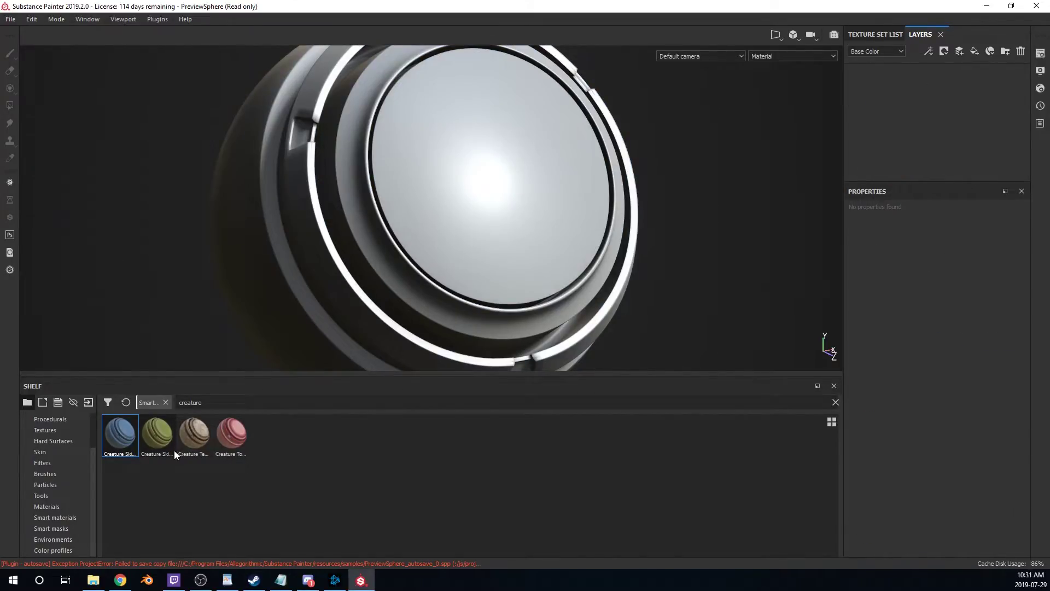
{"action": "mouse_move", "coordinate": [149, 450]}
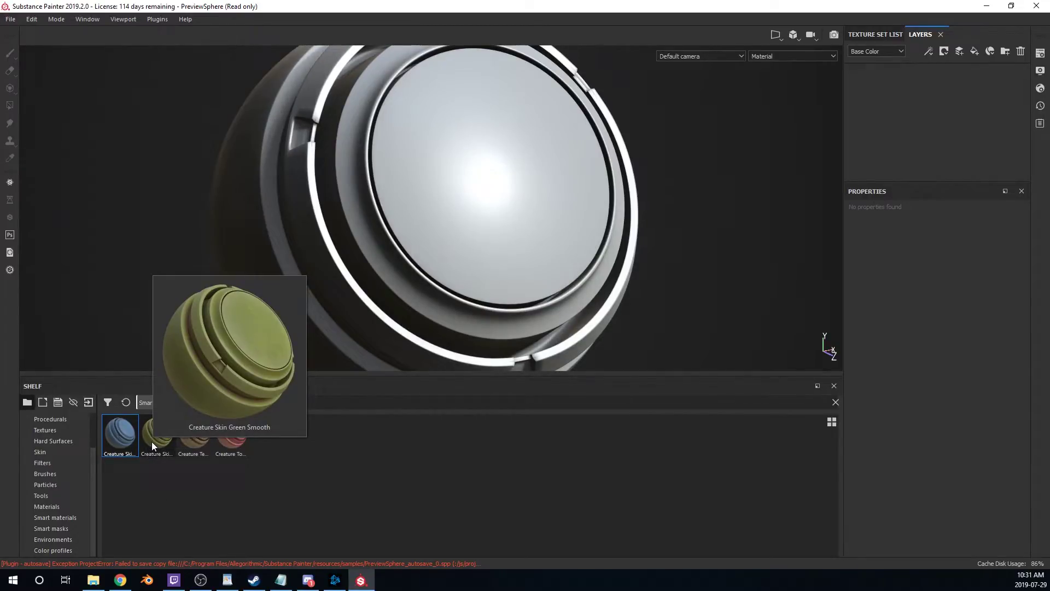
{"action": "left_click_drag", "start_coordinate": [152, 441], "coordinate": [876, 127]}
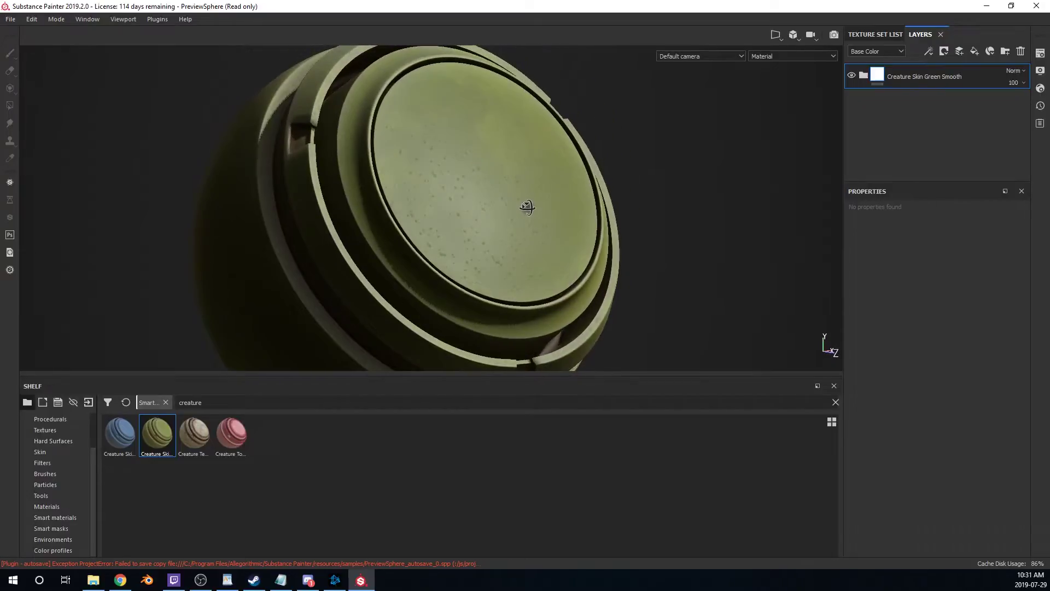
- Examine the spots, cavities and edges of Creature Skin Green Smooth on the sphere from several view and light angles
{"action": "left_click_drag", "start_coordinate": [527, 206], "coordinate": [481, 218], "text": "alt"}
{"action": "scroll", "coordinate": [476, 228], "scroll_direction": "down", "scroll_amount": 3}
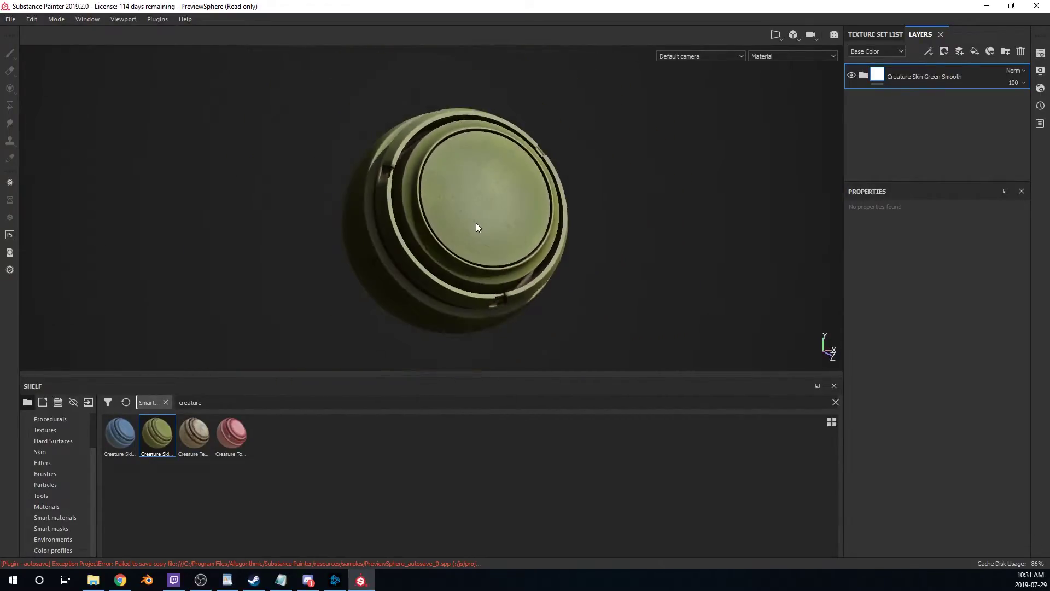
{"action": "scroll", "coordinate": [476, 222], "scroll_direction": "up", "scroll_amount": 6}
{"action": "middle_click_drag", "start_coordinate": [476, 222], "coordinate": [487, 262], "text": "alt"}
{"action": "scroll", "coordinate": [438, 209], "scroll_direction": "down", "scroll_amount": 3}
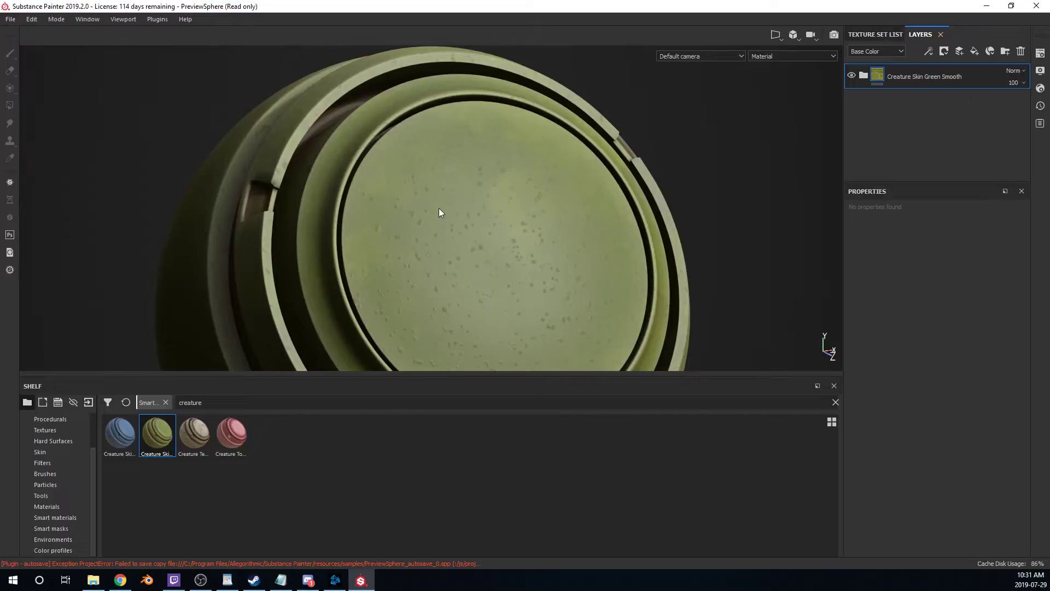
{"action": "left_click_drag", "start_coordinate": [389, 241], "coordinate": [657, 140], "text": "alt"}
{"action": "left_click_drag", "start_coordinate": [476, 179], "coordinate": [193, 83], "text": "alt"}
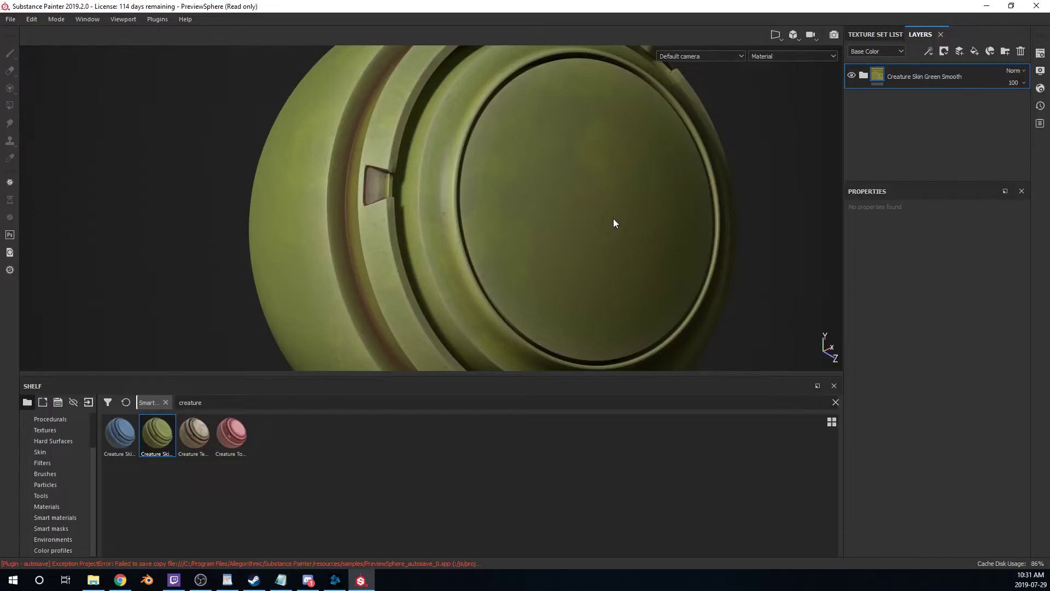
- Open the humanSkin project and view the character's upper body
{"action": "left_click", "coordinate": [18, 24]}
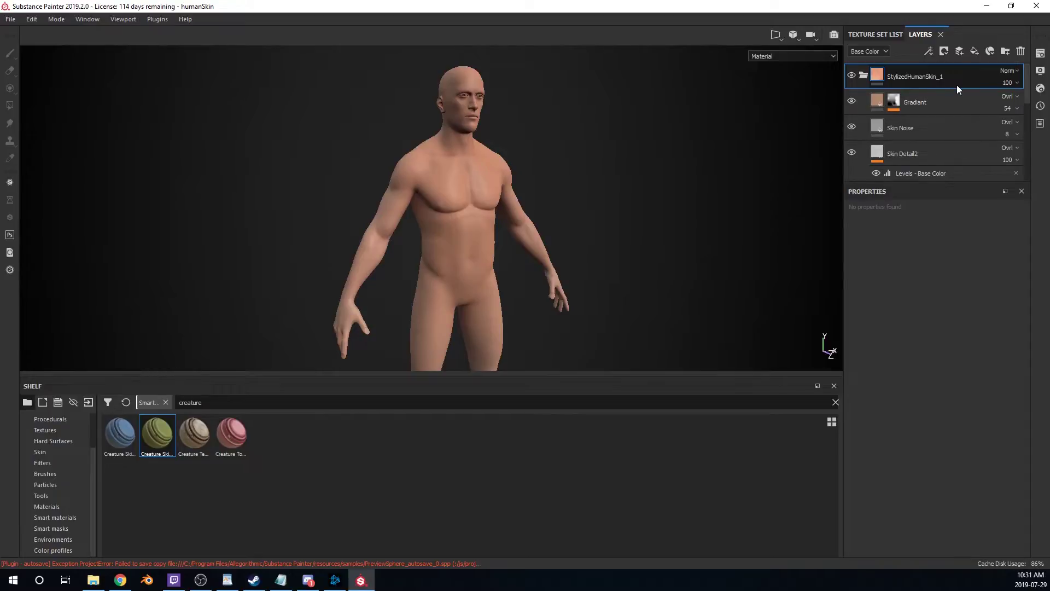
{"action": "scroll", "coordinate": [511, 162], "scroll_direction": "up", "scroll_amount": 6}
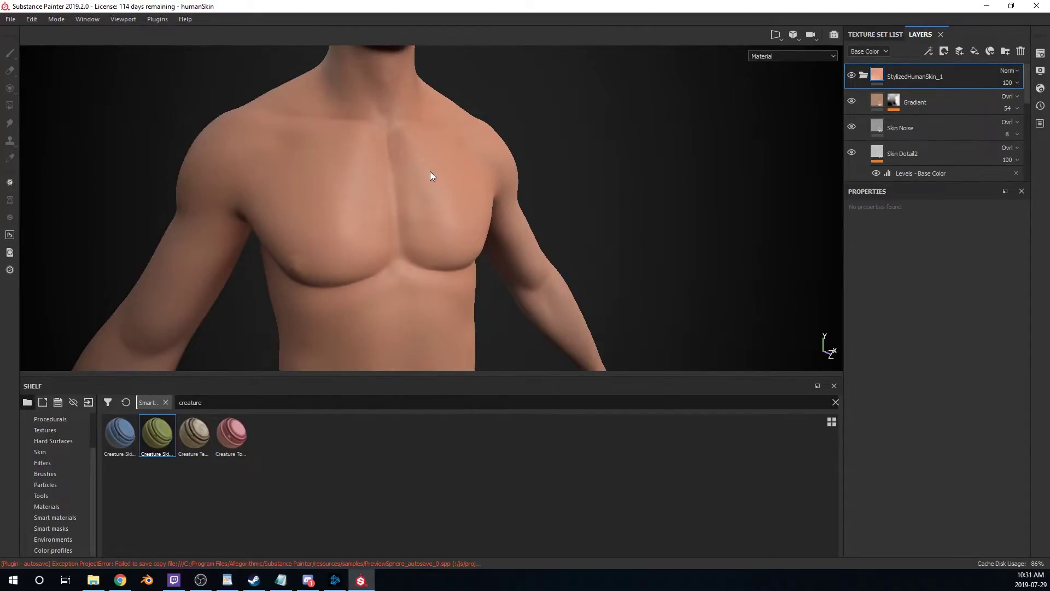
{"action": "left_click_drag", "start_coordinate": [430, 176], "coordinate": [458, 231], "text": "alt"}
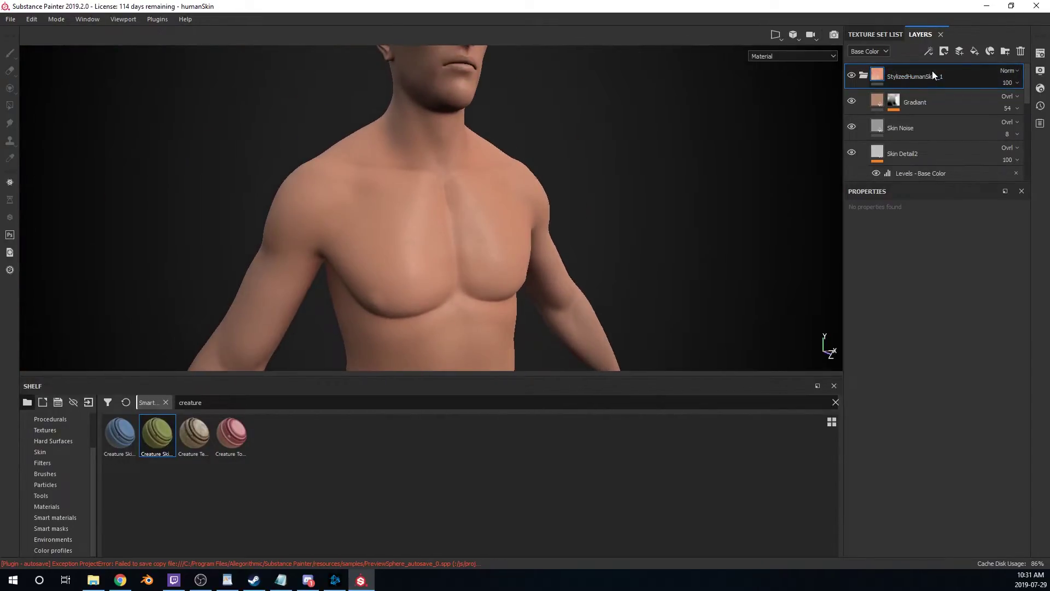
- Replace the StylizedHumanSkin_1 folder with the Creature Skin Green Smooth smart material and view it on the human body
{"action": "key", "text": "Delete"}
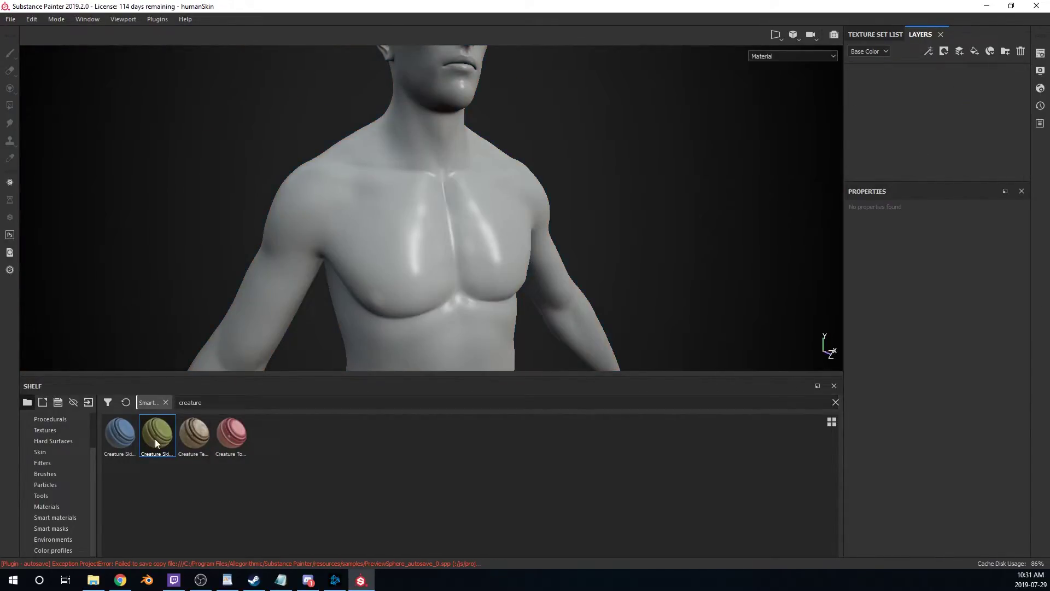
{"action": "mouse_move", "coordinate": [156, 446]}
{"action": "left_click_drag", "start_coordinate": [156, 445], "coordinate": [910, 137]}
{"action": "scroll", "coordinate": [513, 213], "scroll_direction": "down", "scroll_amount": 4}
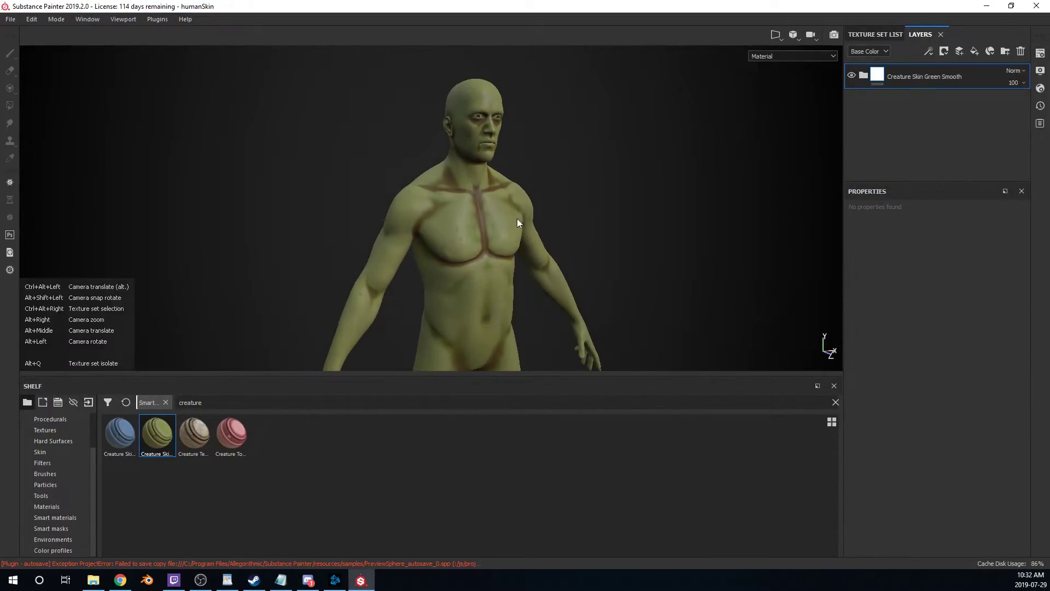
{"action": "left_click_drag", "start_coordinate": [516, 218], "coordinate": [470, 195], "text": "alt"}
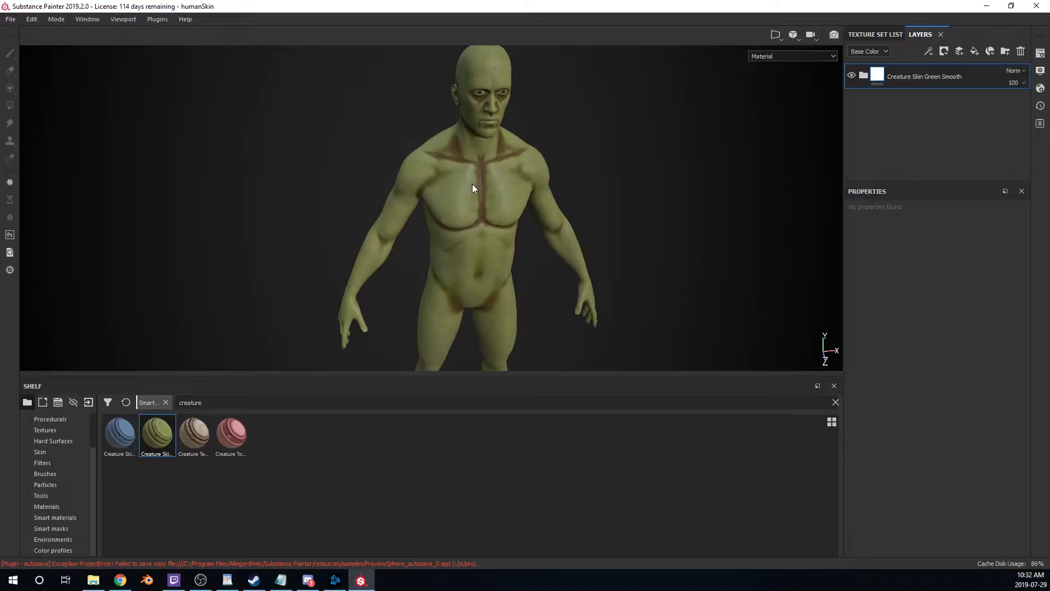
{"action": "scroll", "coordinate": [481, 180], "scroll_direction": "up", "scroll_amount": 4}
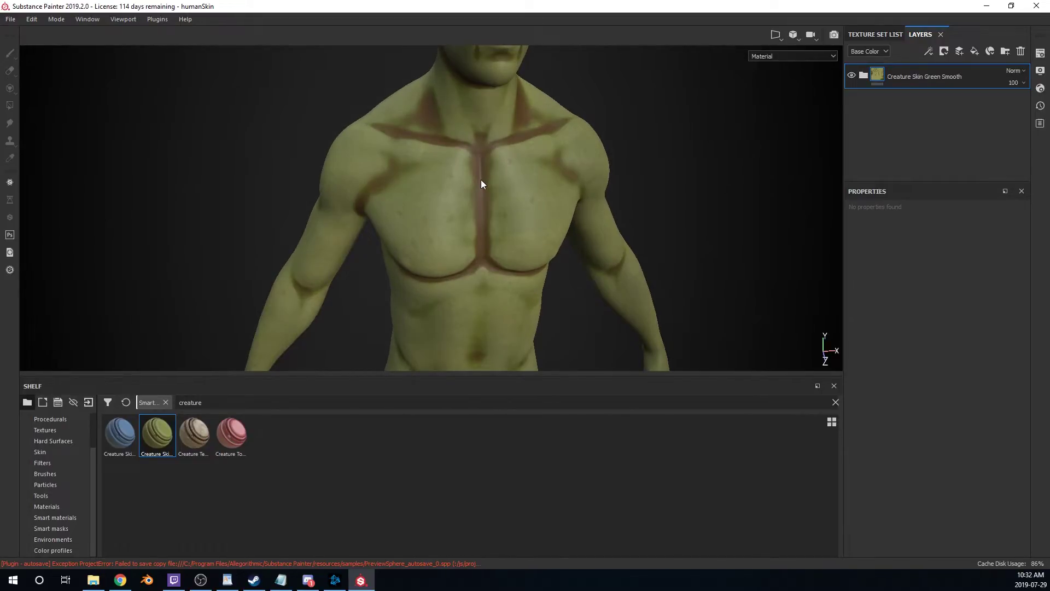
- Inspect the Undertones layer inside Creature Skin Green Smooth by hiding and reshowing it, and open its mask's Curvature generator settings
{"action": "left_click", "coordinate": [863, 76]}
{"action": "scroll", "coordinate": [882, 114], "scroll_direction": "down", "scroll_amount": 2}
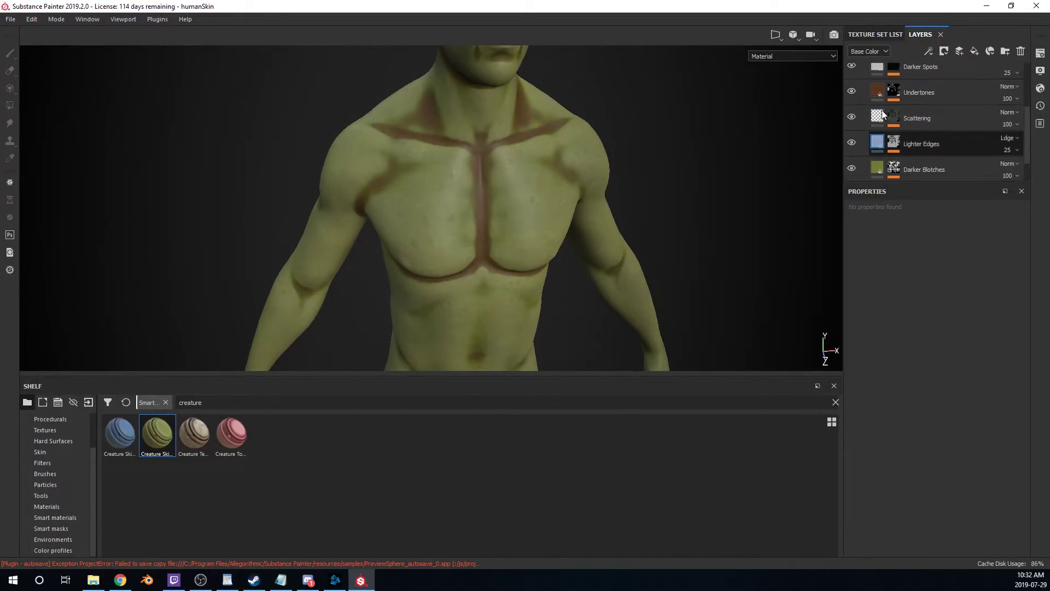
{"action": "left_click", "coordinate": [852, 91]}
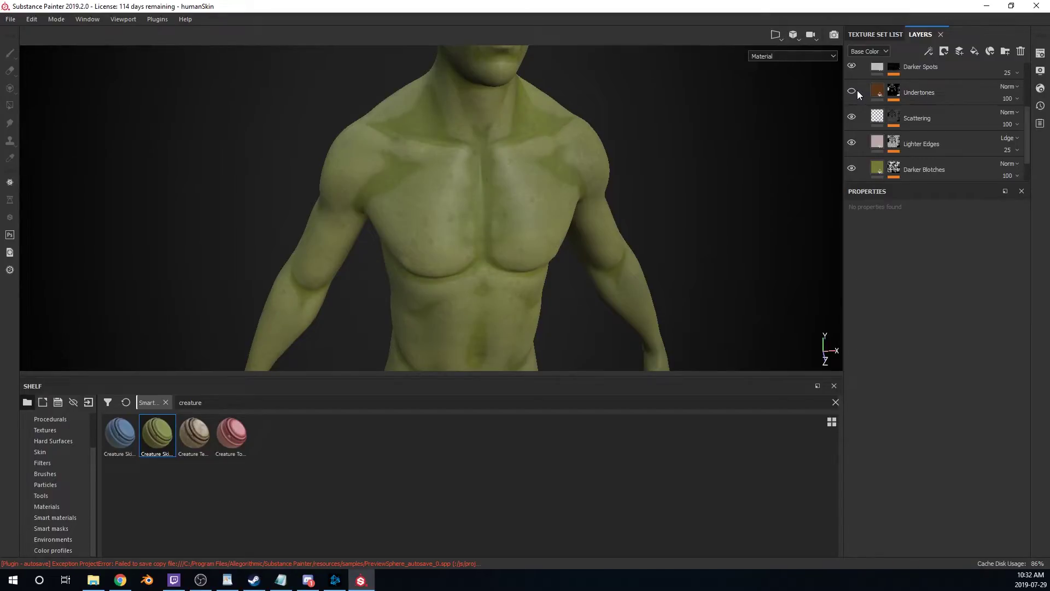
{"action": "left_click", "coordinate": [851, 92]}
{"action": "left_click", "coordinate": [893, 91]}
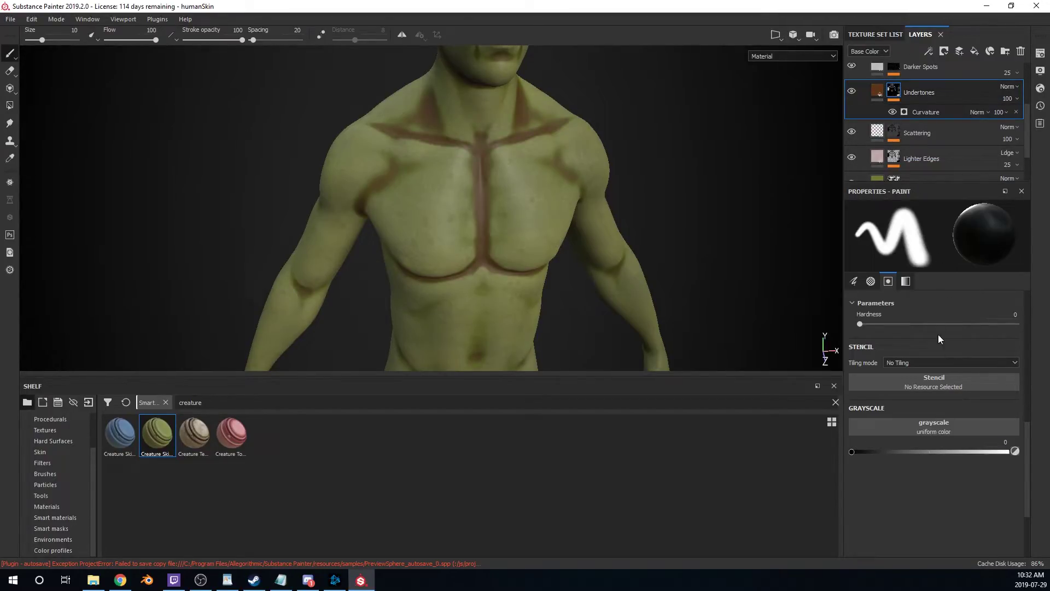
{"action": "left_click", "coordinate": [930, 111]}
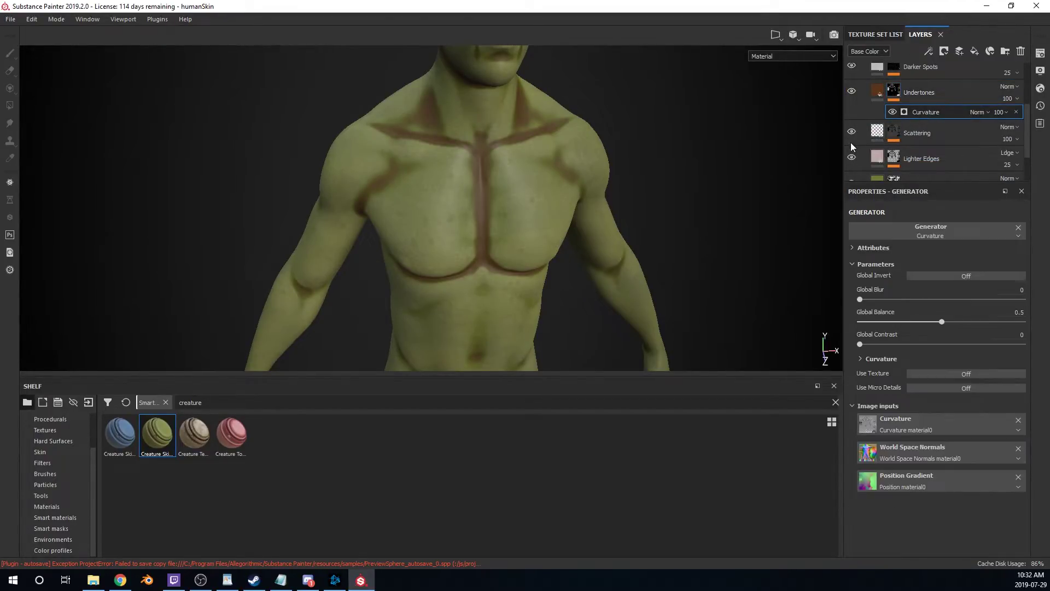
- Set the opacity of the Undertones mask's Curvature generator to 49 and its blending mode to Multiply
{"action": "left_click", "coordinate": [1005, 111]}
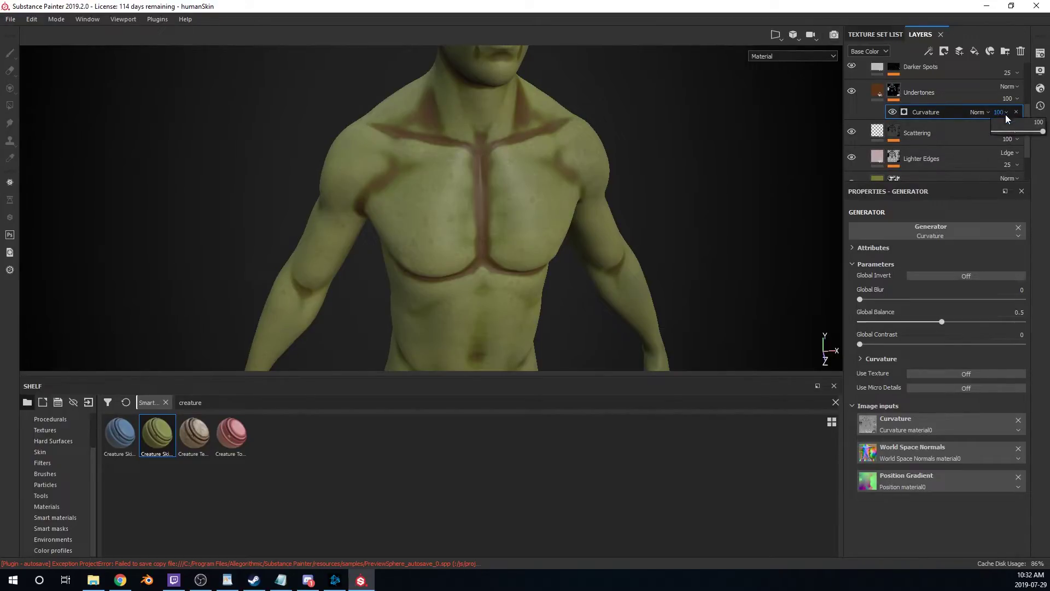
{"action": "left_click_drag", "start_coordinate": [1041, 131], "coordinate": [1017, 134]}
{"action": "left_click", "coordinate": [980, 112]}
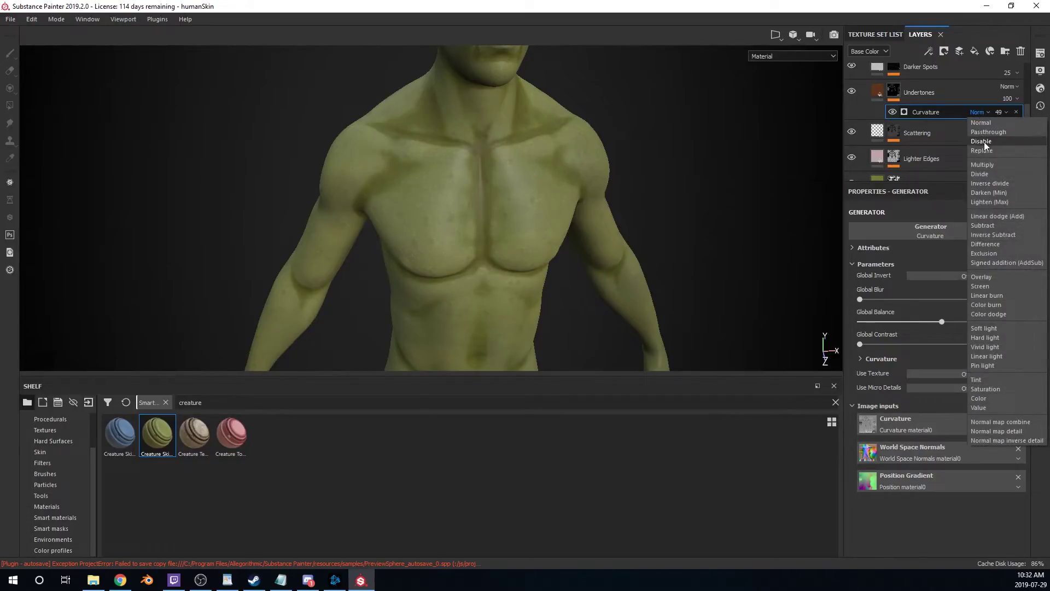
{"action": "left_click", "coordinate": [983, 165]}
- Set the Undertones Curvature generator to 57 opacity with Passthrough blending and check the creases on the torso
{"action": "left_click", "coordinate": [998, 112]}
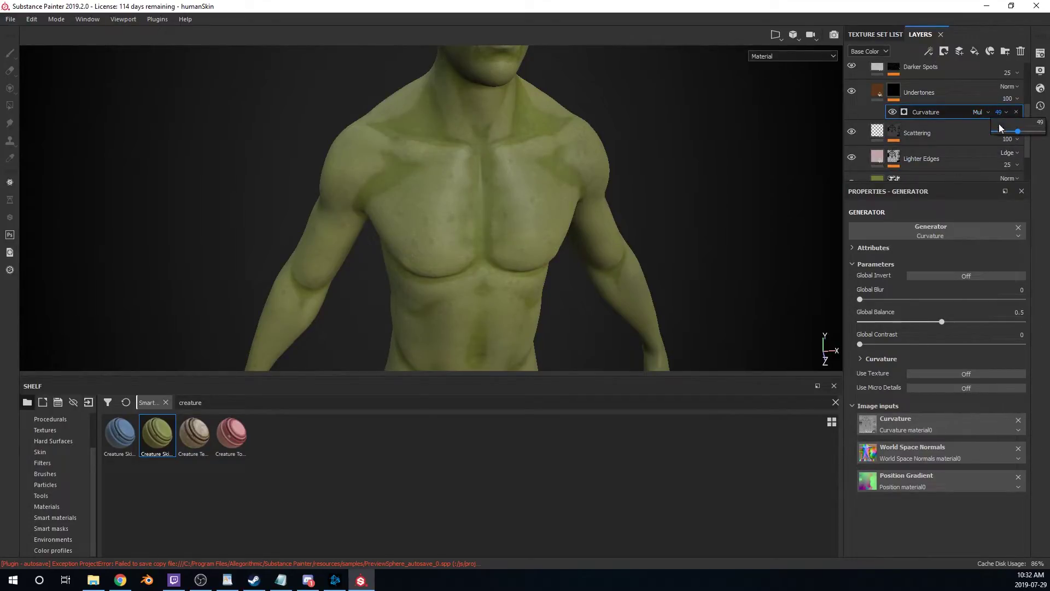
{"action": "mouse_move", "coordinate": [1018, 133]}
{"action": "left_mouse_down"}
{"action": "mouse_move", "coordinate": [1045, 132]}
{"action": "mouse_move", "coordinate": [996, 137]}
{"action": "mouse_move", "coordinate": [1022, 133]}
{"action": "left_mouse_up"}
{"action": "left_click", "coordinate": [982, 111]}
{"action": "left_click", "coordinate": [989, 132]}
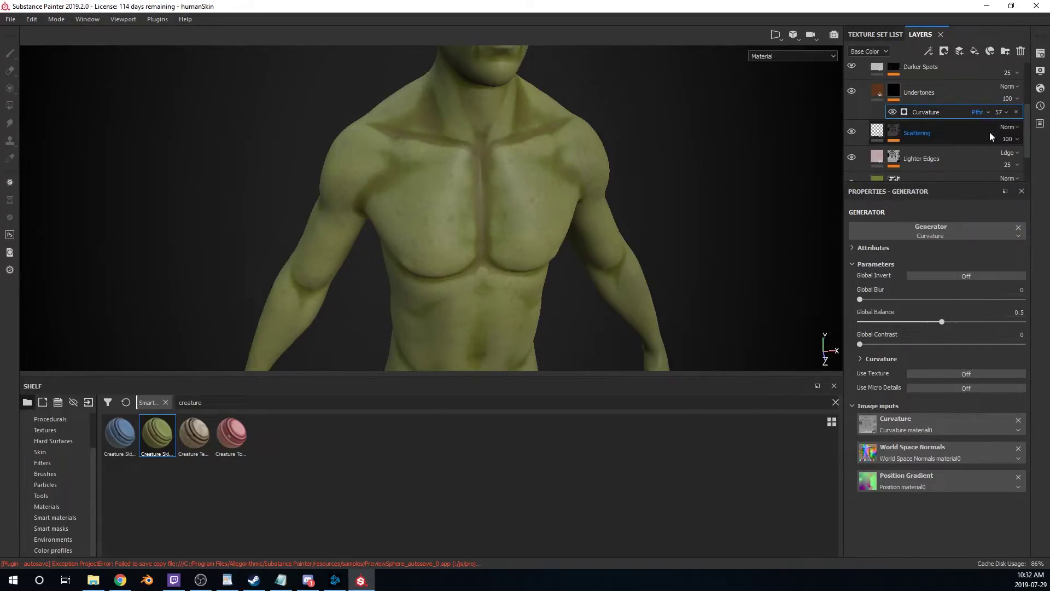
{"action": "left_click_drag", "start_coordinate": [513, 227], "coordinate": [582, 234], "text": "alt"}
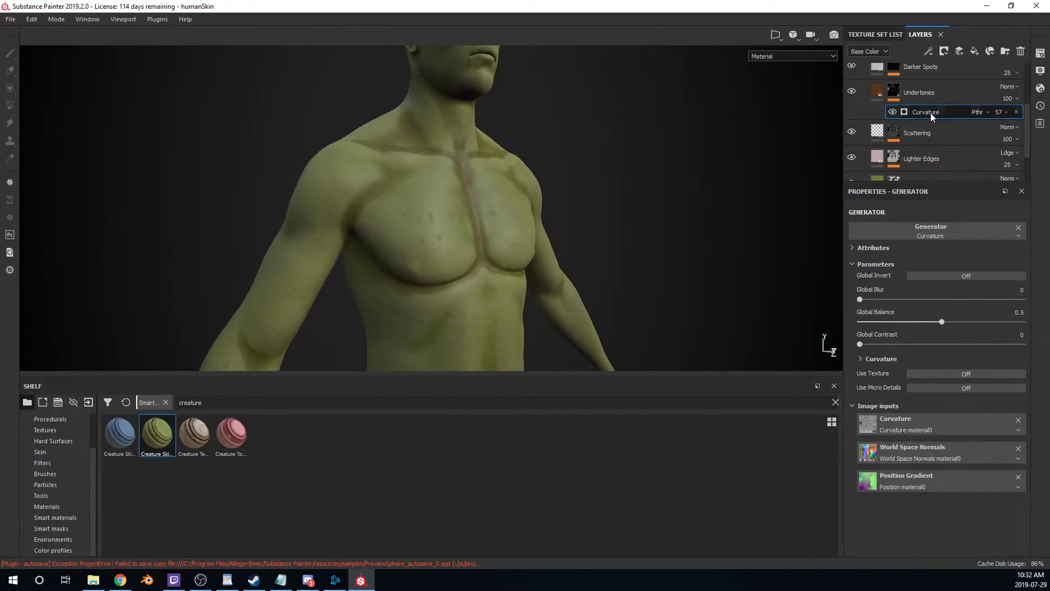
{"action": "left_click_drag", "start_coordinate": [618, 197], "coordinate": [605, 208], "text": "alt"}
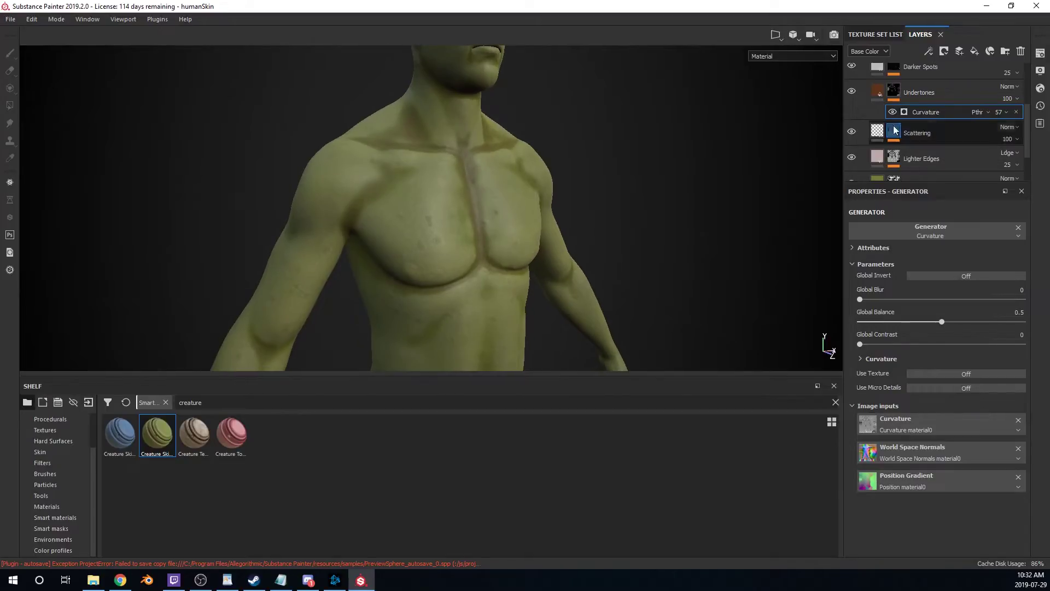
- Delete the Creature Skin Green Smooth folder, find the stylized smart materials and apply StylizedOrcSkin to the body instead
{"action": "scroll", "coordinate": [905, 96], "scroll_direction": "up", "scroll_amount": 3}
{"action": "left_click", "coordinate": [930, 73]}
{"action": "key", "text": "Delete"}
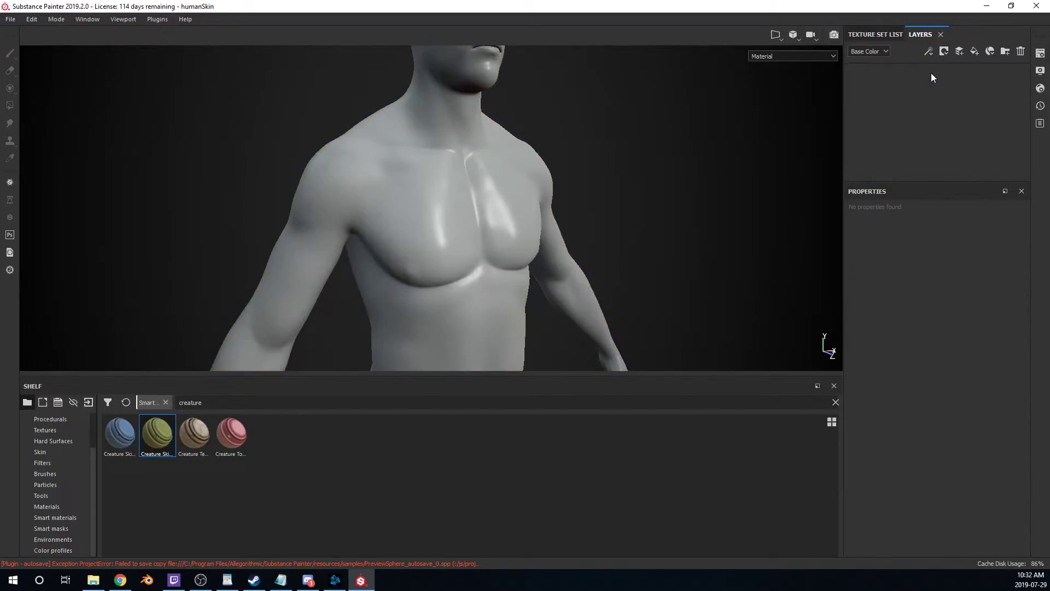
{"action": "left_click_drag", "start_coordinate": [208, 402], "coordinate": [102, 402]}
{"action": "type", "text": "s"}
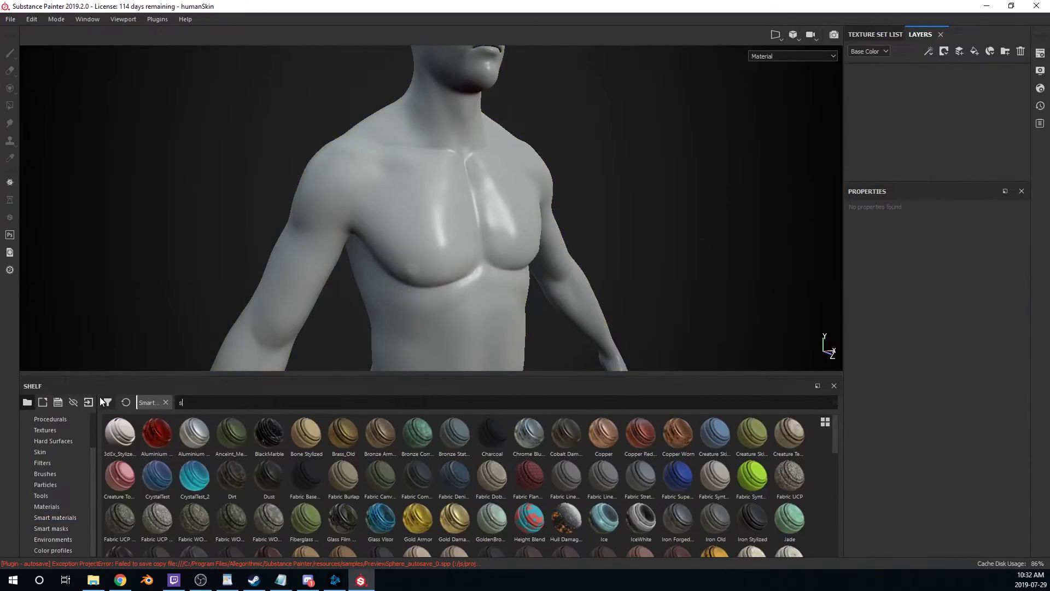
{"action": "type", "text": "tylized"}
{"action": "scroll", "coordinate": [446, 536], "scroll_direction": "down", "scroll_amount": 3}
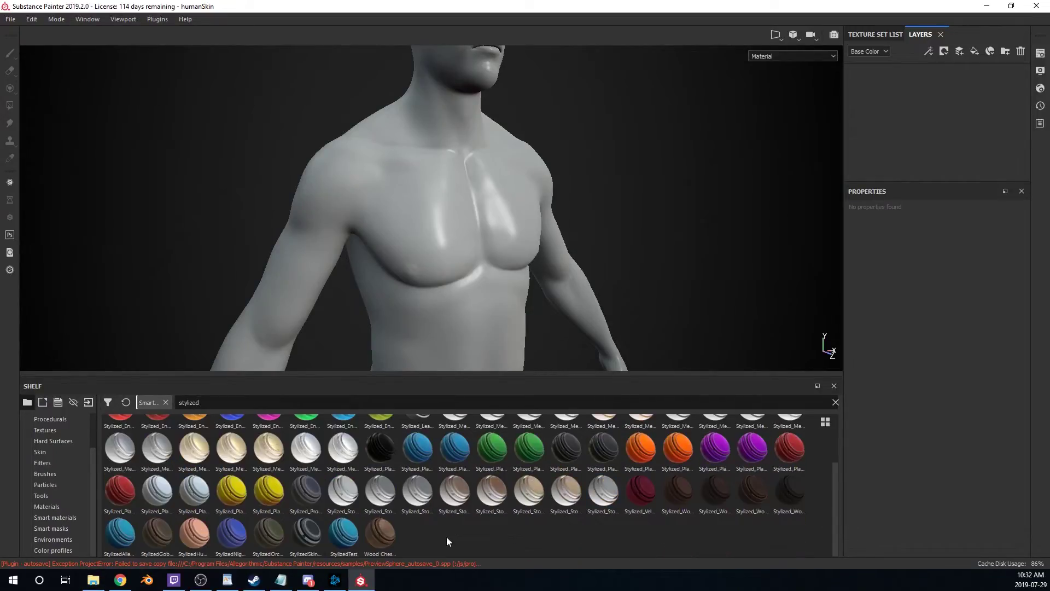
{"action": "left_click_drag", "start_coordinate": [268, 533], "coordinate": [890, 117]}
{"action": "left_click_drag", "start_coordinate": [545, 218], "coordinate": [321, 235], "text": "alt"}
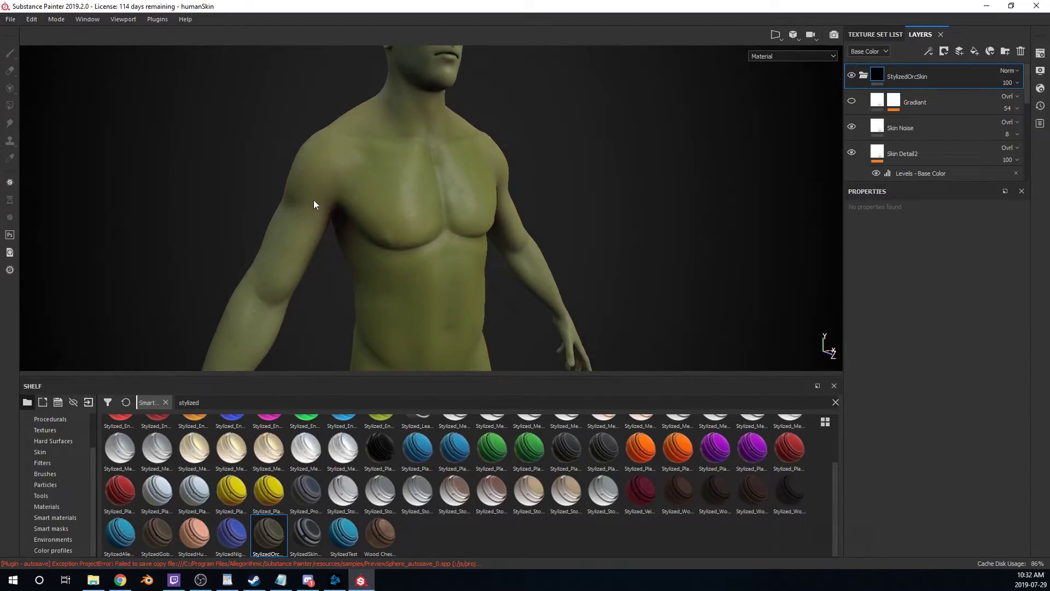
- Search the shelf for creature materials and add Creature Skin Green Smooth below the collapsed StylizedOrcSkin folder
{"action": "scroll", "coordinate": [265, 441], "scroll_direction": "up", "scroll_amount": 2}
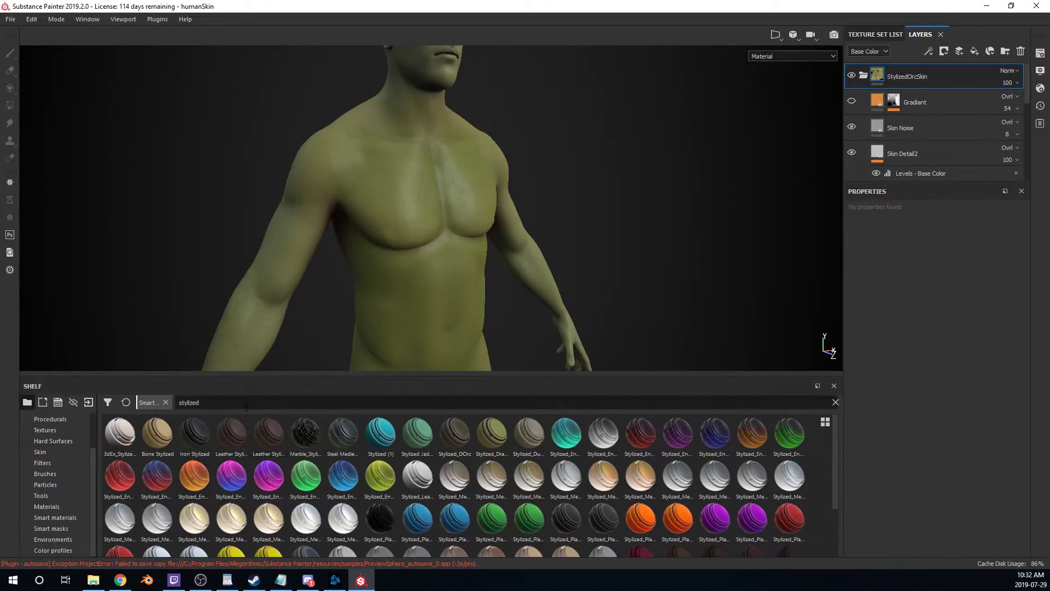
{"action": "left_click_drag", "start_coordinate": [206, 403], "coordinate": [126, 403]}
{"action": "type", "text": "c"}
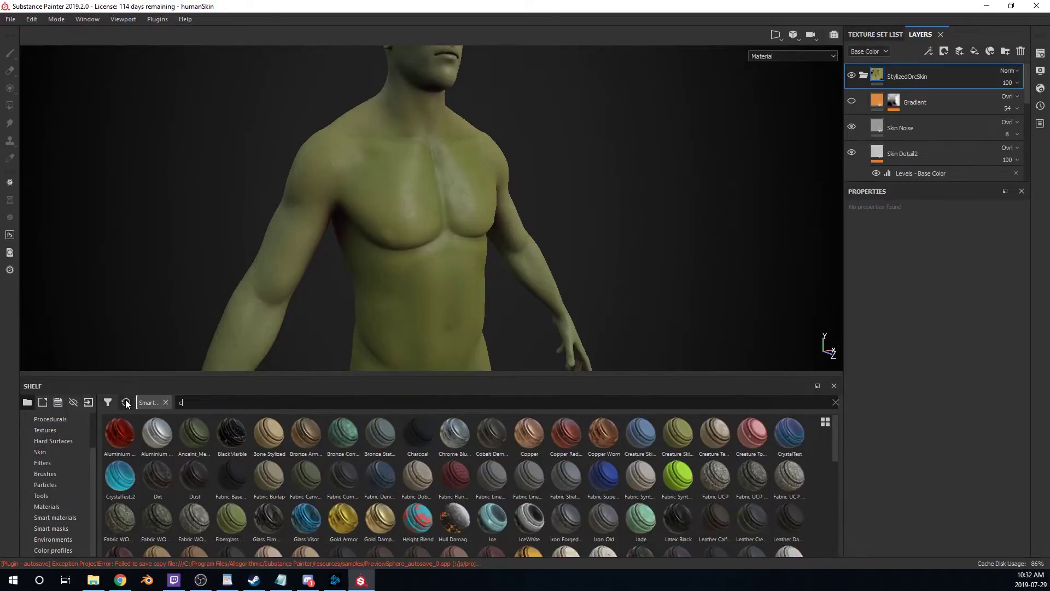
{"action": "type", "text": "reature"}
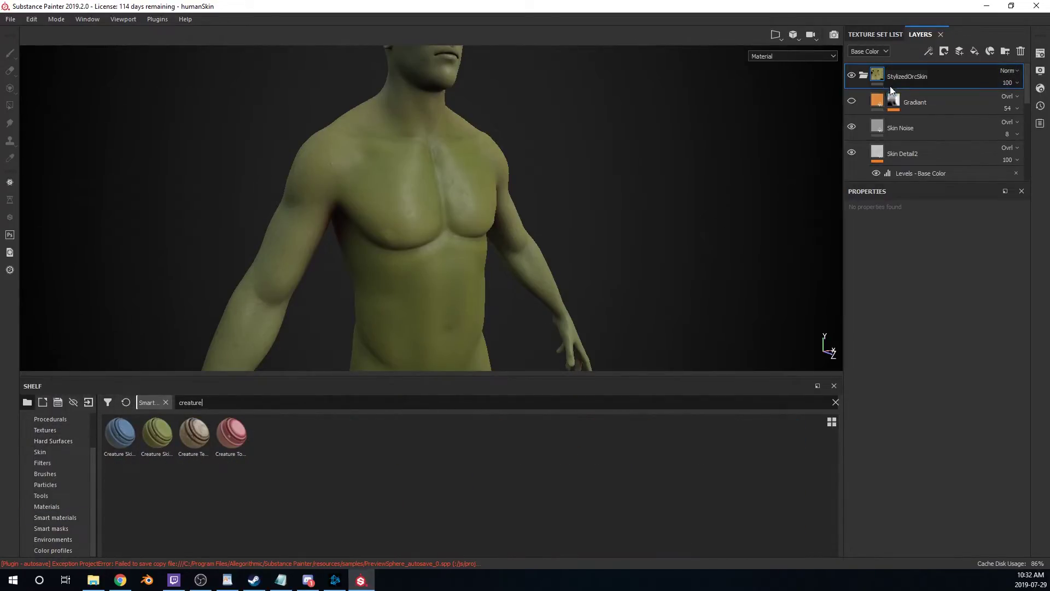
{"action": "left_click", "coordinate": [864, 75]}
{"action": "left_click_drag", "start_coordinate": [157, 433], "coordinate": [892, 137]}
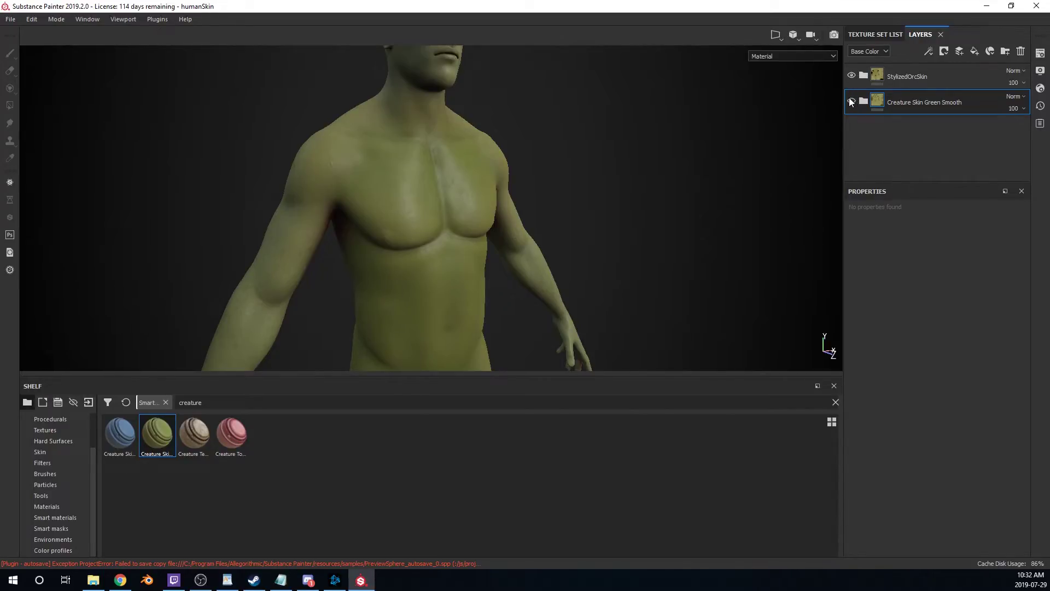
- Compare StylizedOrcSkin with Creature Skin Green Smooth on the torso by hiding and reshowing the orc folder from several angles
{"action": "left_click", "coordinate": [852, 76]}
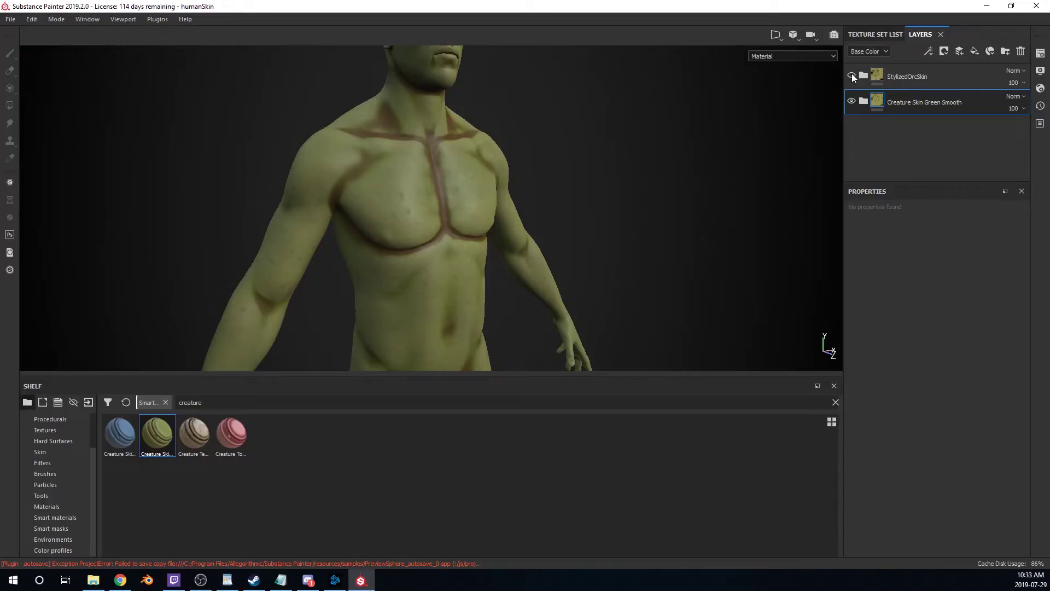
{"action": "left_click", "coordinate": [852, 76]}
{"action": "left_click", "coordinate": [852, 76]}
{"action": "left_click", "coordinate": [852, 76]}
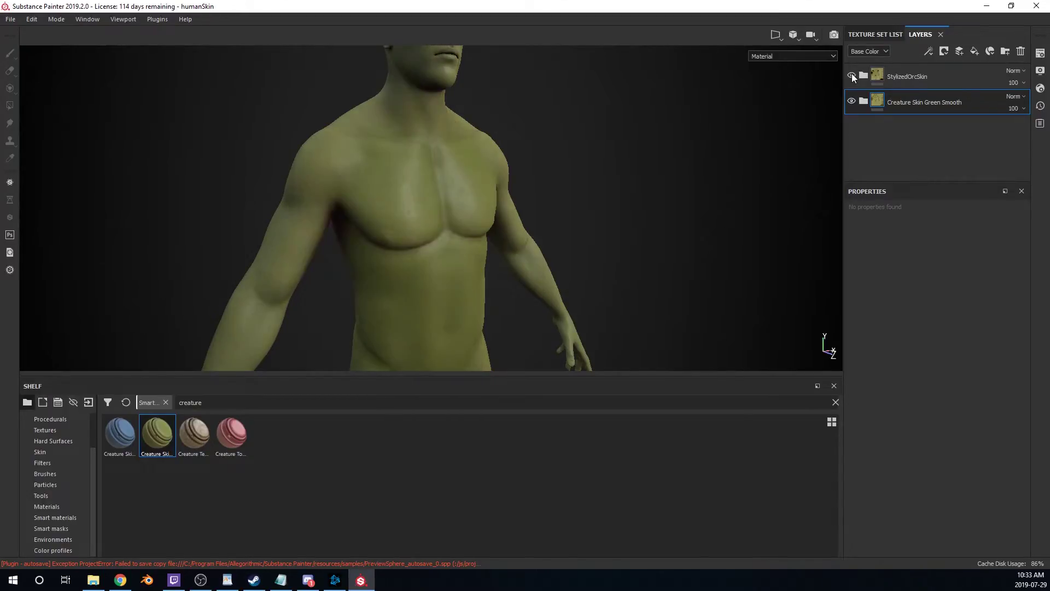
{"action": "left_click", "coordinate": [852, 76]}
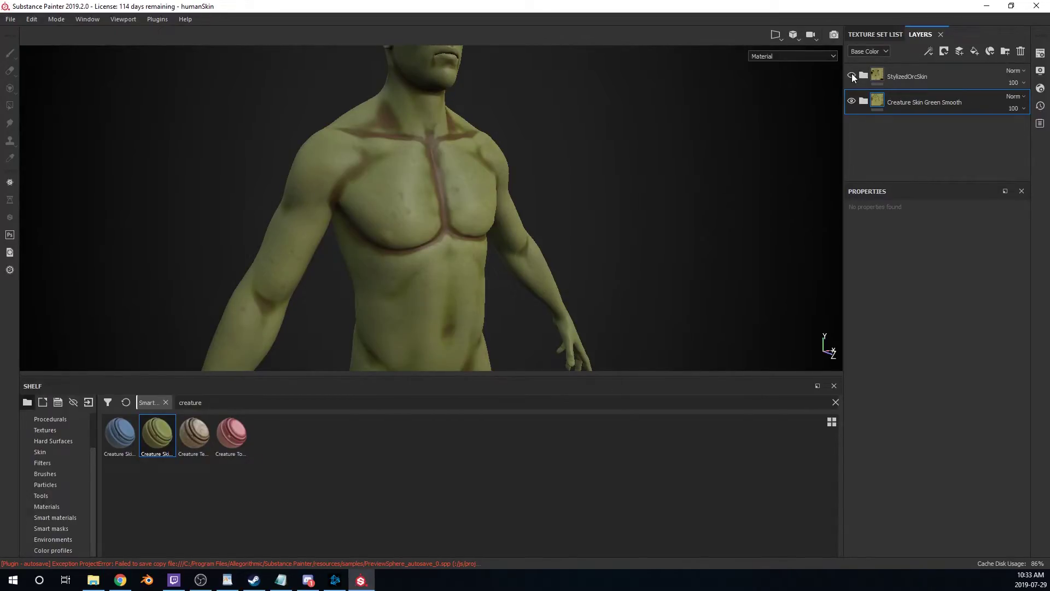
{"action": "left_click_drag", "start_coordinate": [527, 220], "coordinate": [601, 175], "text": "alt"}
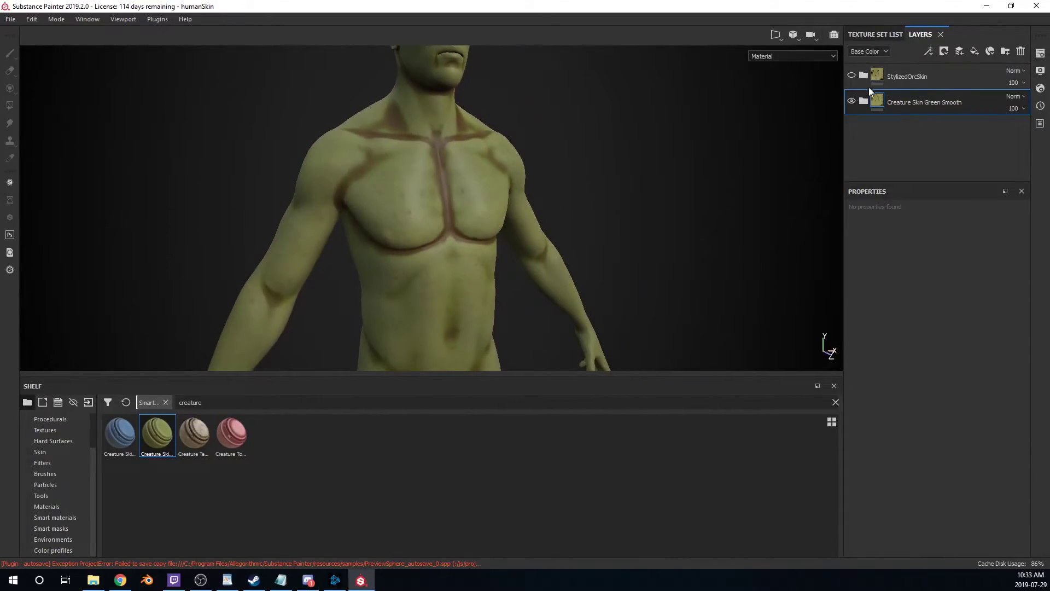
{"action": "left_click", "coordinate": [852, 76]}
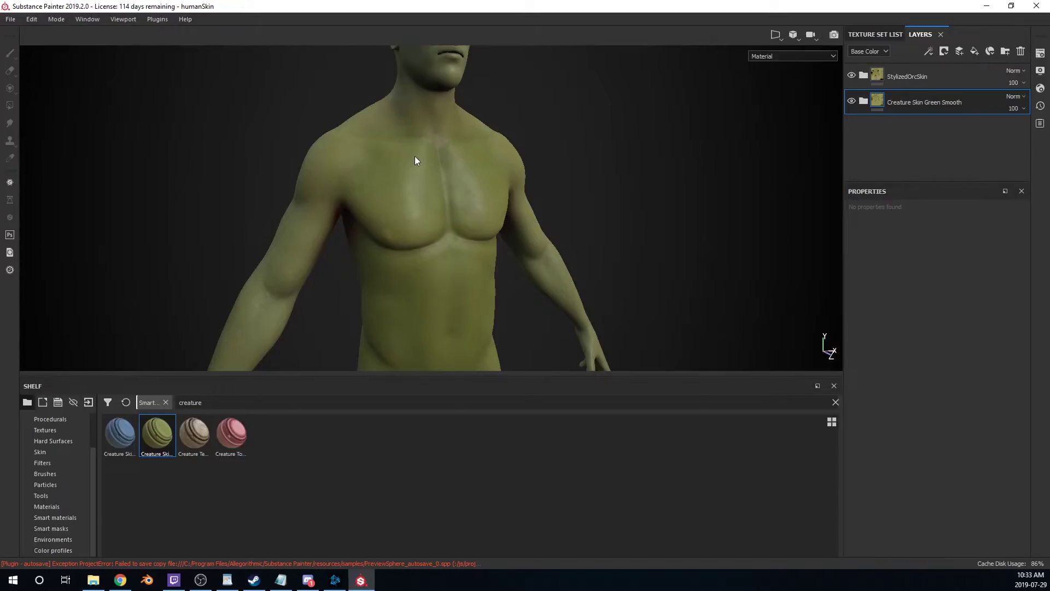
{"action": "left_click_drag", "start_coordinate": [415, 157], "coordinate": [637, 159], "text": "alt"}
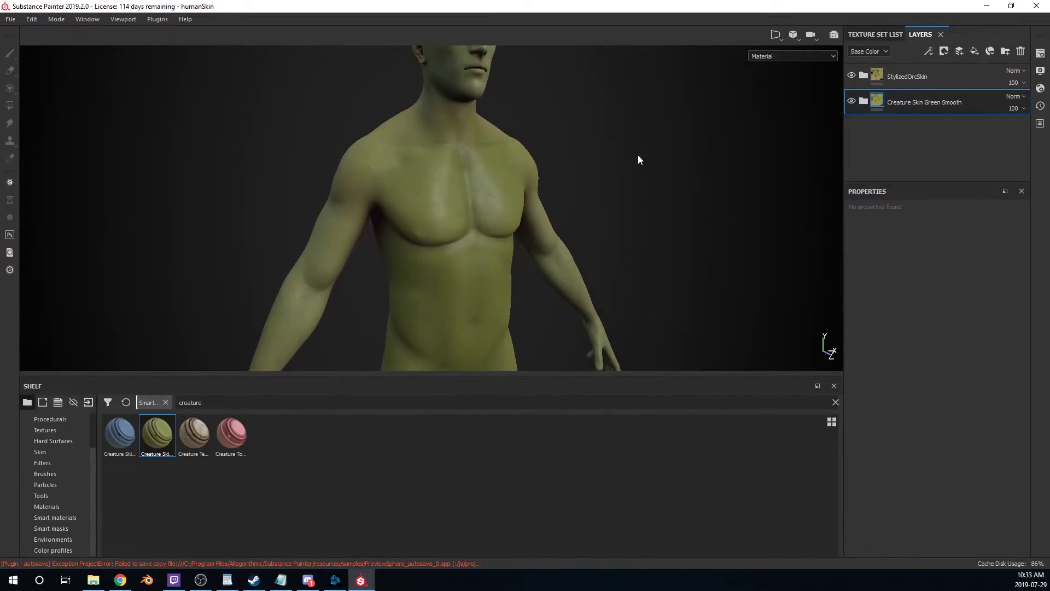
- Delete both green skin folders and apply the Creature Tongue smart material to the human body
{"action": "left_click", "coordinate": [927, 80], "text": "shift"}
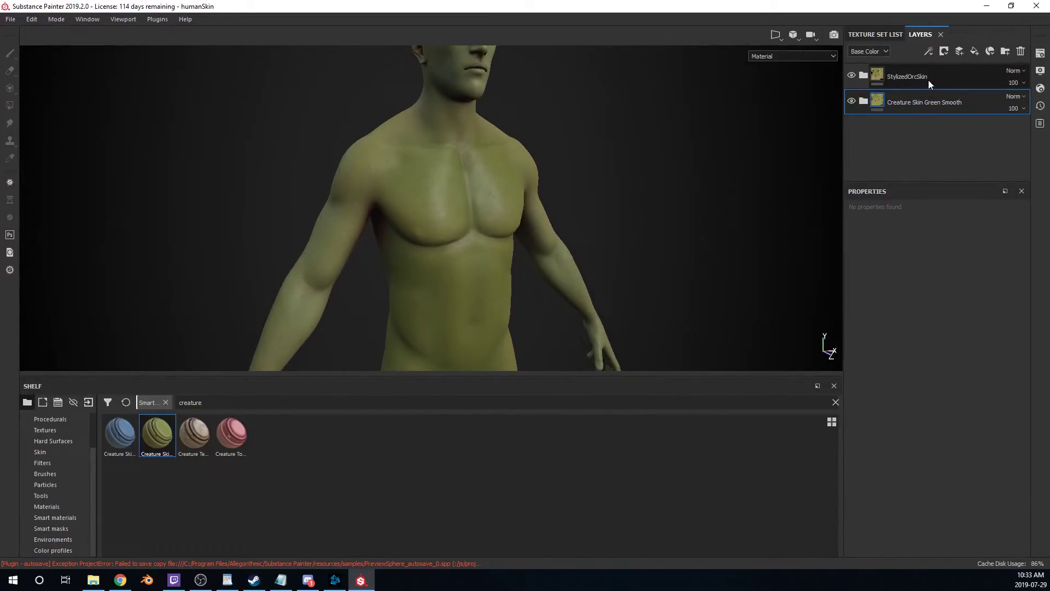
{"action": "key", "text": "Delete"}
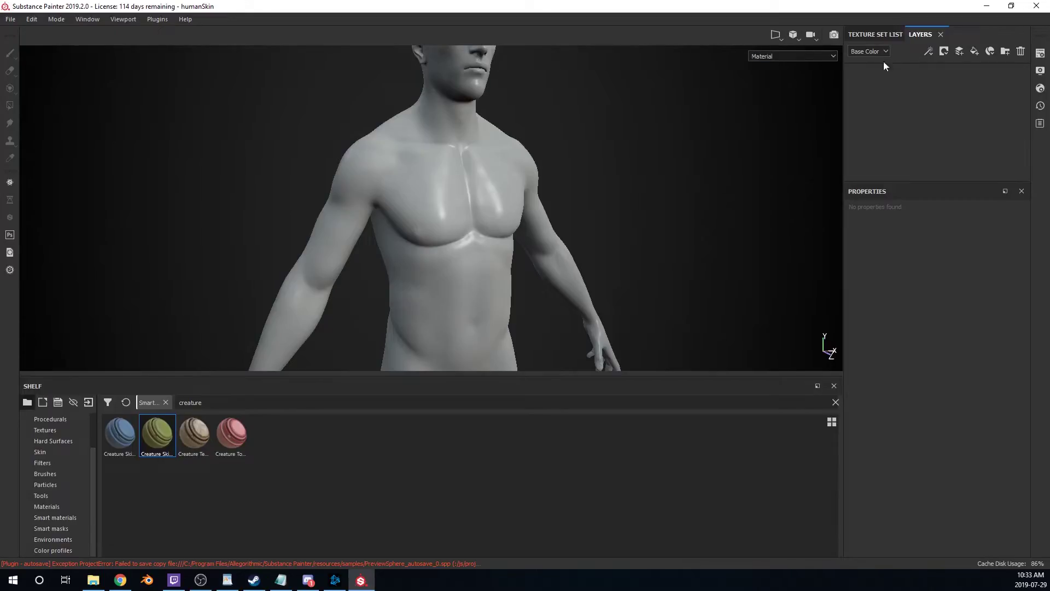
{"action": "mouse_move", "coordinate": [236, 443]}
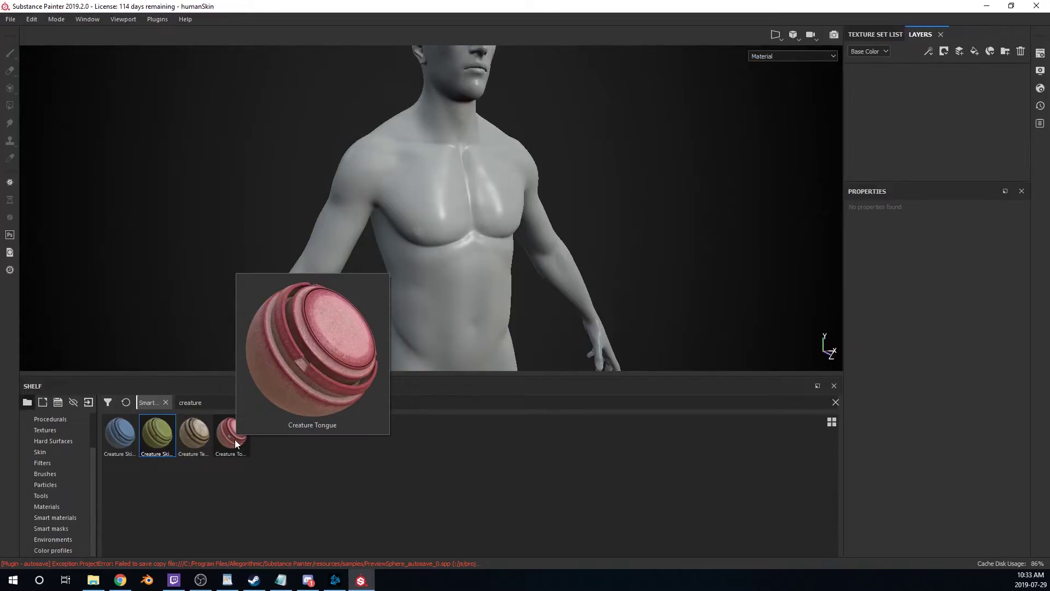
{"action": "left_click_drag", "start_coordinate": [236, 443], "coordinate": [943, 117]}
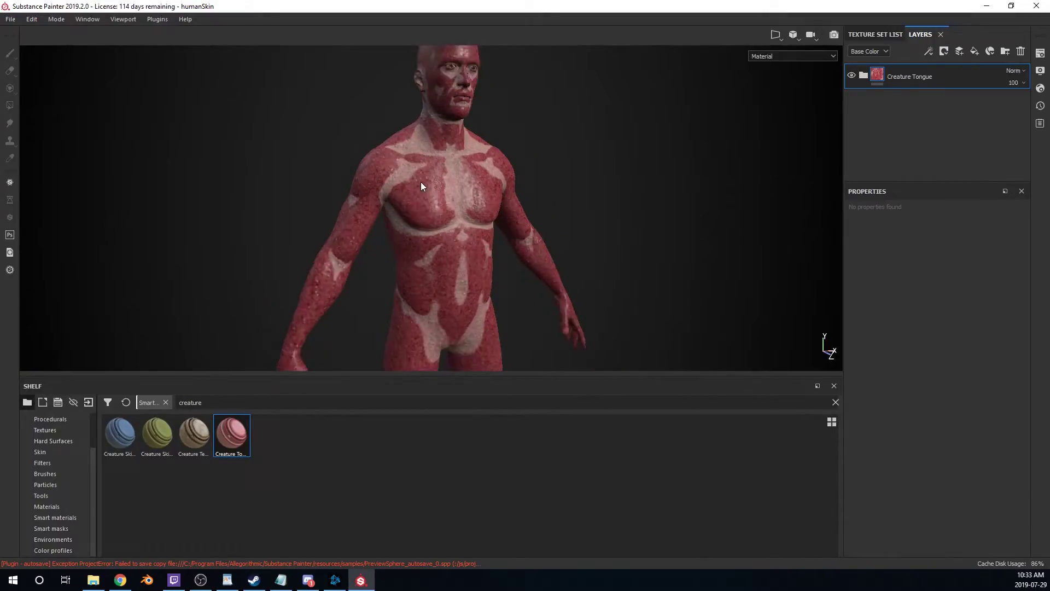
- Examine the Creature Tongue surface up close on the chest and from farther away across the torso and arms
{"action": "scroll", "coordinate": [422, 182], "scroll_direction": "up", "scroll_amount": 8, "text": "alt"}
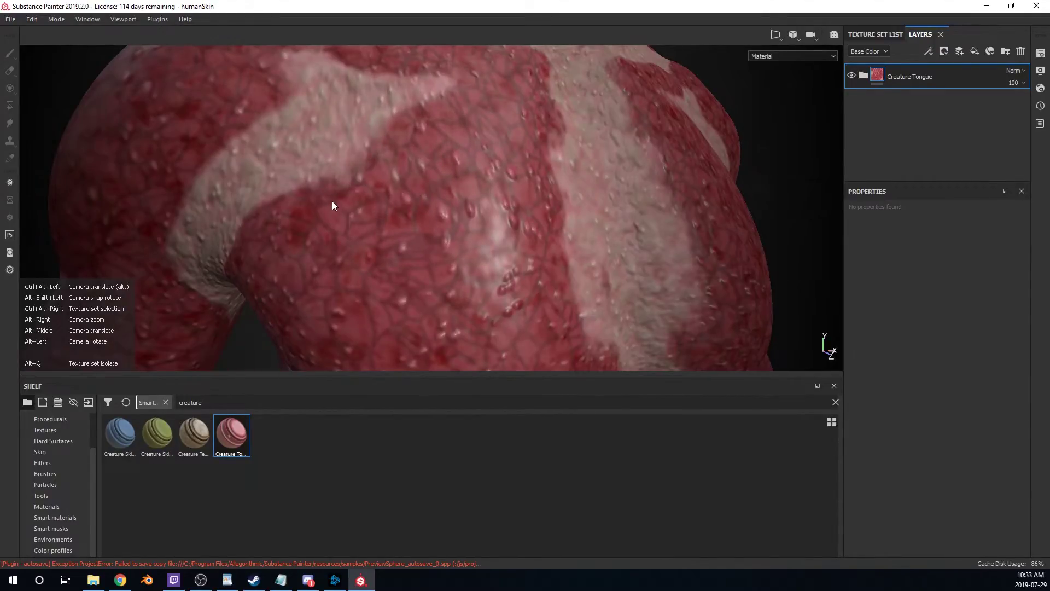
{"action": "scroll", "coordinate": [541, 273], "scroll_direction": "down", "scroll_amount": 8, "text": "alt"}
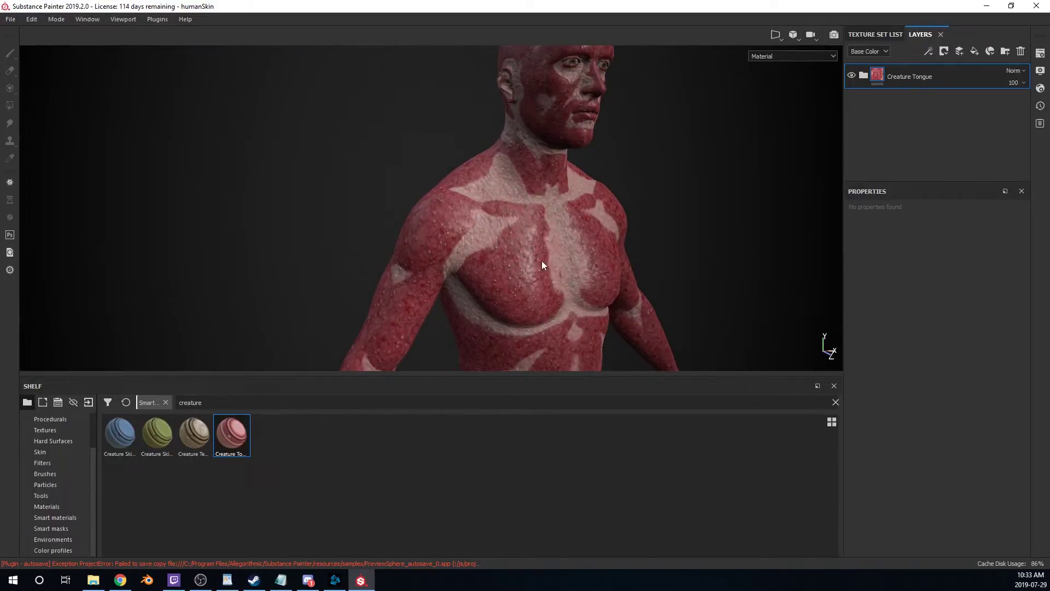
{"action": "middle_click_drag", "start_coordinate": [456, 269], "coordinate": [448, 188], "text": "alt"}
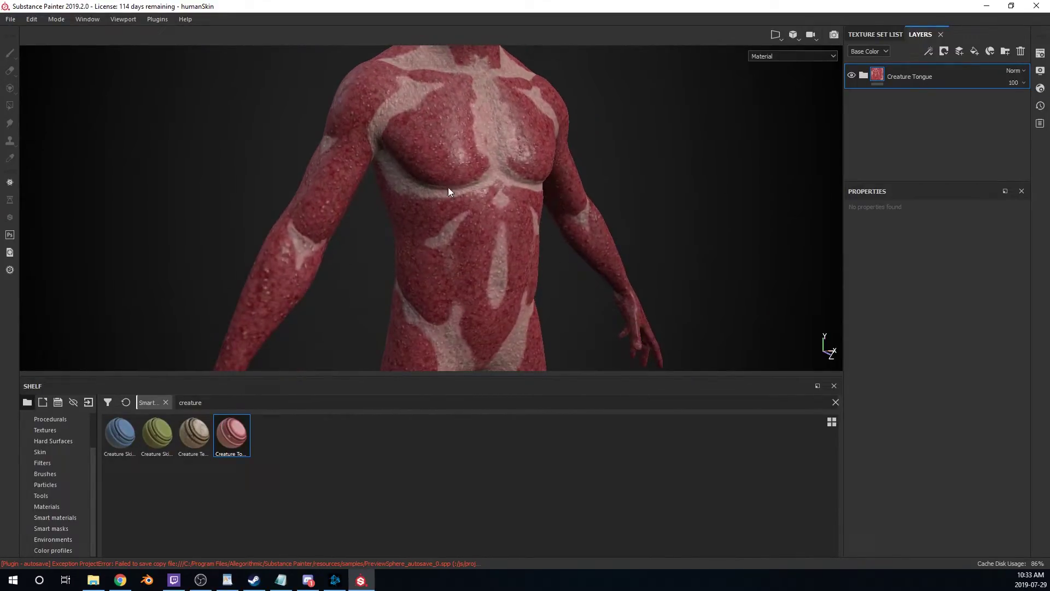
{"action": "scroll", "coordinate": [448, 197], "scroll_direction": "down", "scroll_amount": 3}
{"action": "middle_click_drag", "start_coordinate": [448, 149], "coordinate": [445, 191], "text": "alt"}
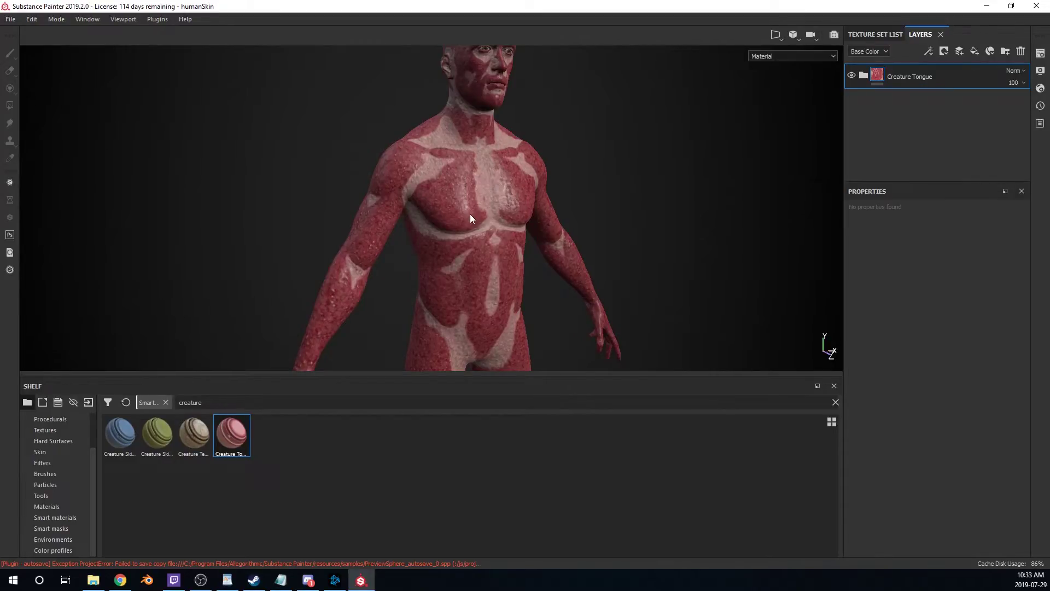
- Expand the Creature Tongue folder and check what its Scattering and Yellow Cells layers contribute by toggling their visibility
{"action": "left_click", "coordinate": [862, 75]}
{"action": "scroll", "coordinate": [482, 212], "scroll_direction": "up", "scroll_amount": 6}
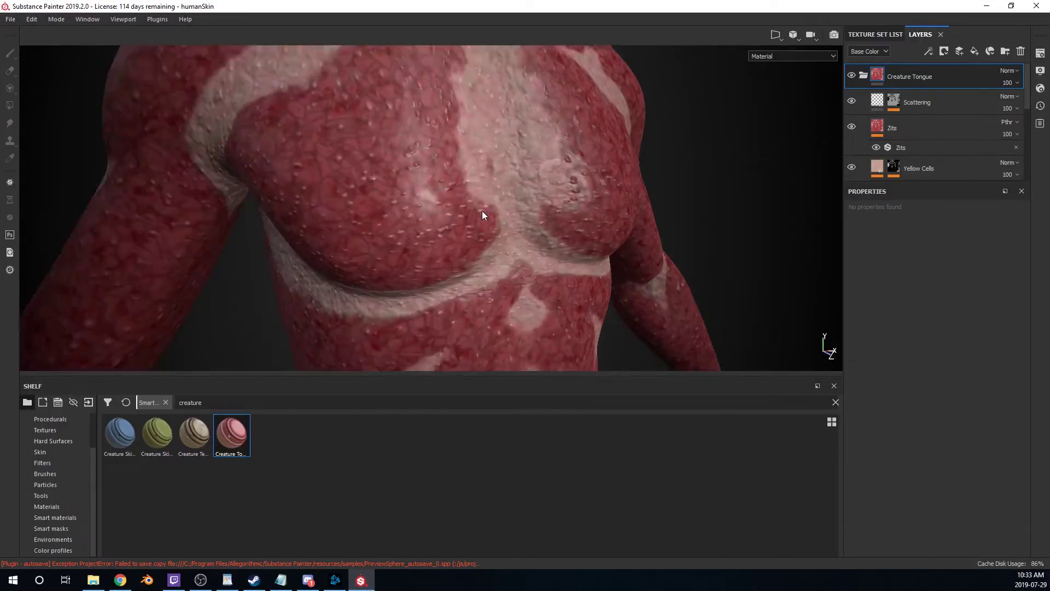
{"action": "left_click", "coordinate": [851, 102]}
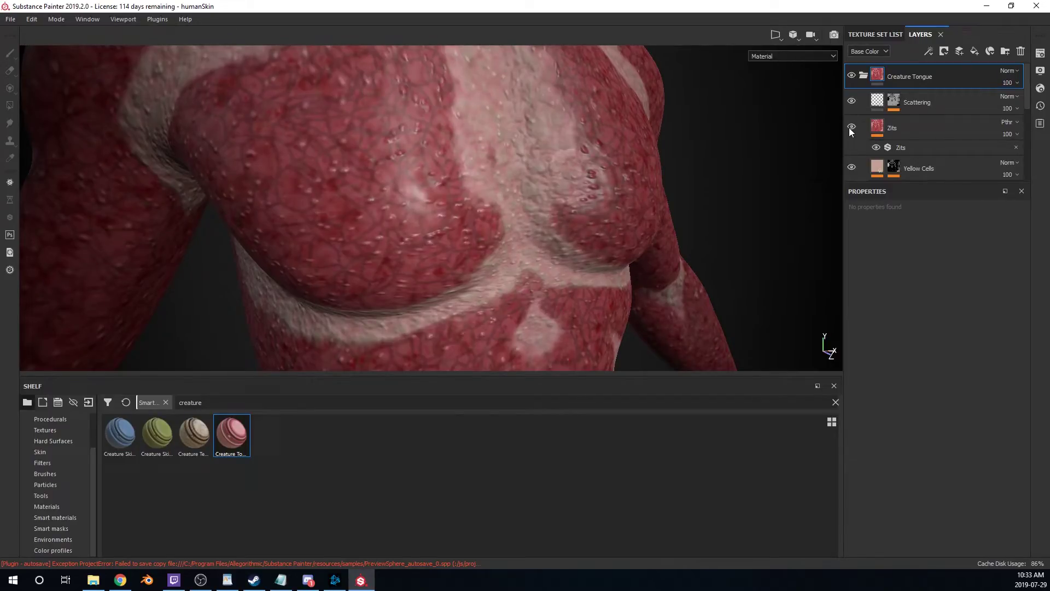
{"action": "left_click", "coordinate": [851, 168]}
{"action": "left_click", "coordinate": [851, 167]}
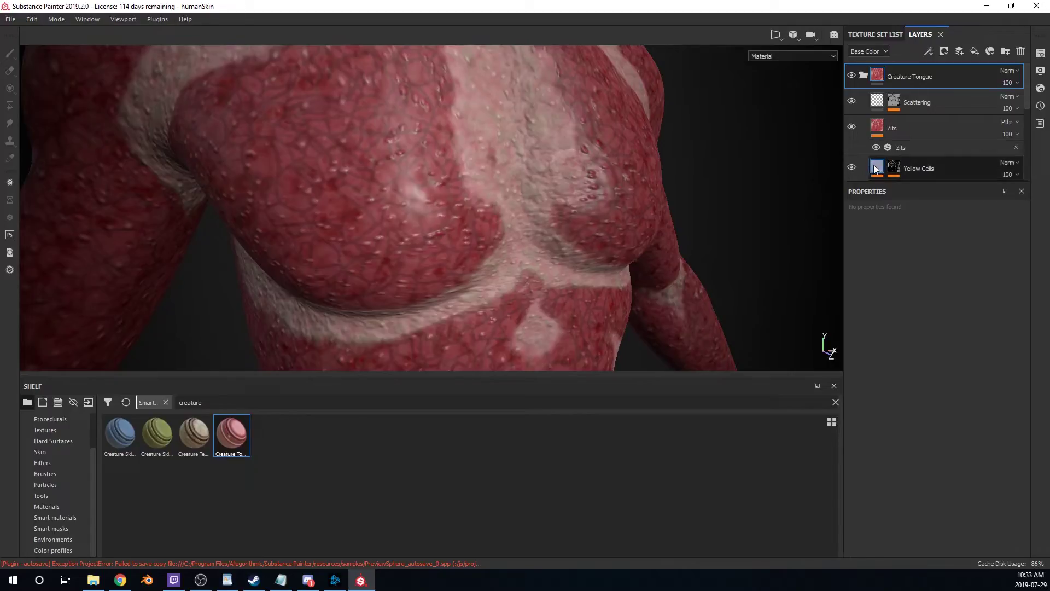
- Check what the Pink Cells and Capillaries layers contribute to Creature Tongue by toggling their visibility
{"action": "scroll", "coordinate": [930, 156], "scroll_direction": "down", "scroll_amount": 3}
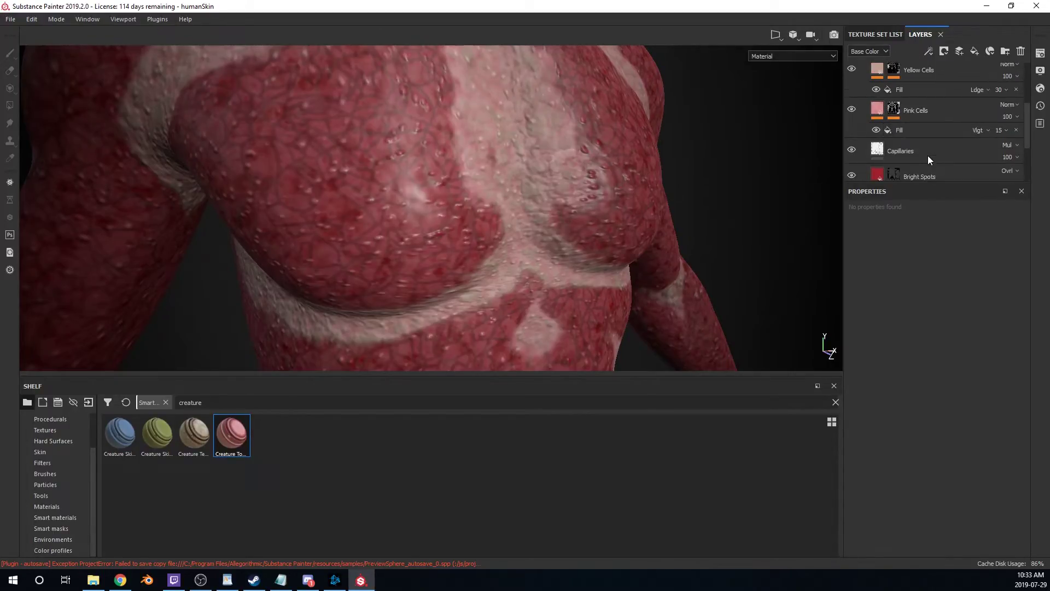
{"action": "left_click", "coordinate": [852, 109]}
{"action": "scroll", "coordinate": [875, 114], "scroll_direction": "down", "scroll_amount": 2}
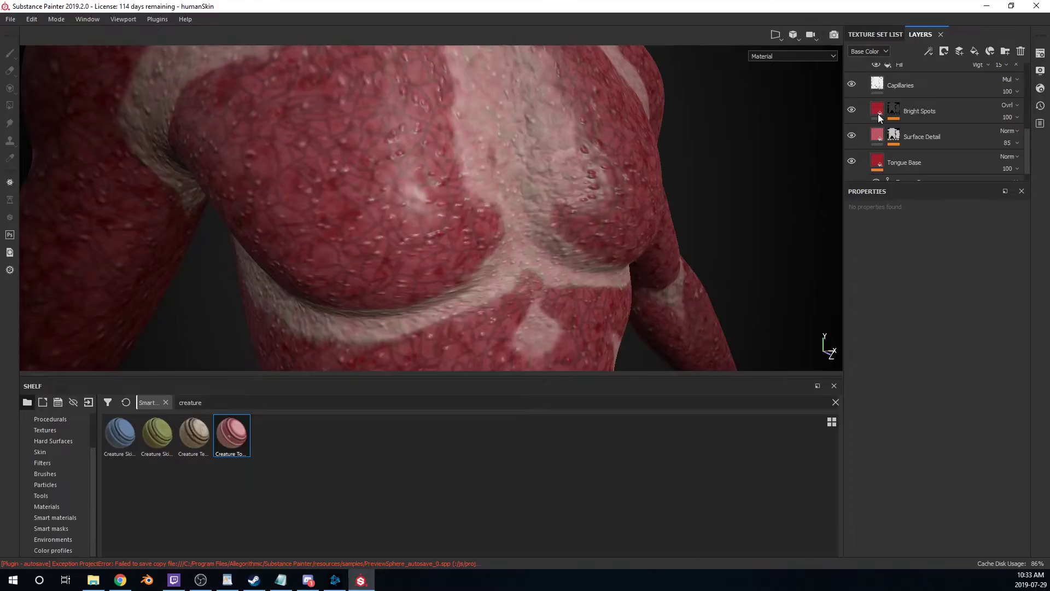
{"action": "left_click", "coordinate": [852, 84]}
{"action": "scroll", "coordinate": [878, 139], "scroll_direction": "up", "scroll_amount": 5}
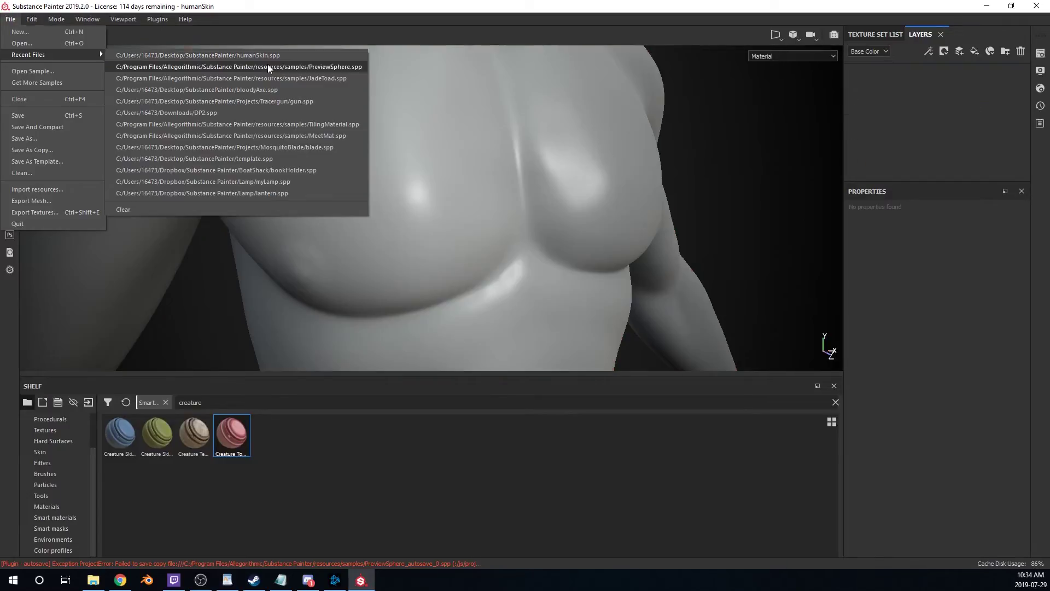
- Switch to the PreviewSphere project, discarding the human model's changes, and apply the Creature Teeth smart material to the sphere
{"action": "left_click", "coordinate": [269, 65]}
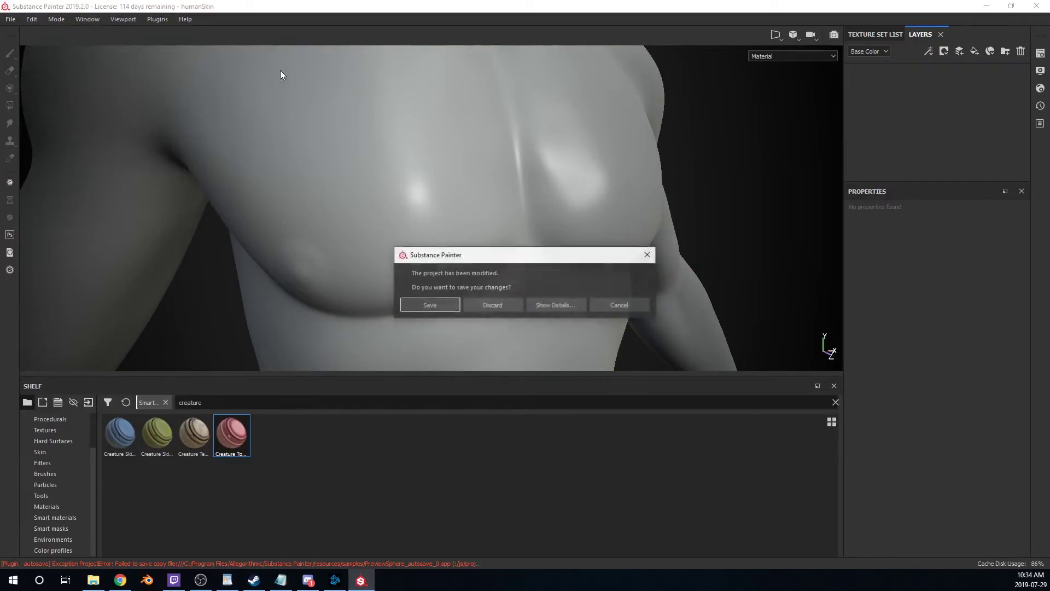
{"action": "left_click", "coordinate": [504, 301]}
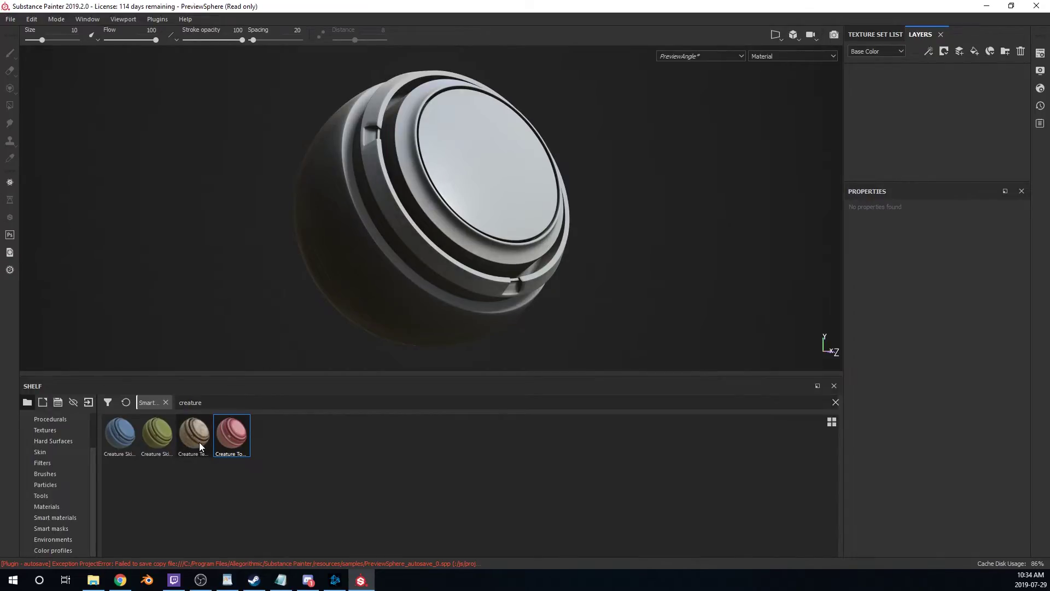
{"action": "mouse_move", "coordinate": [200, 443]}
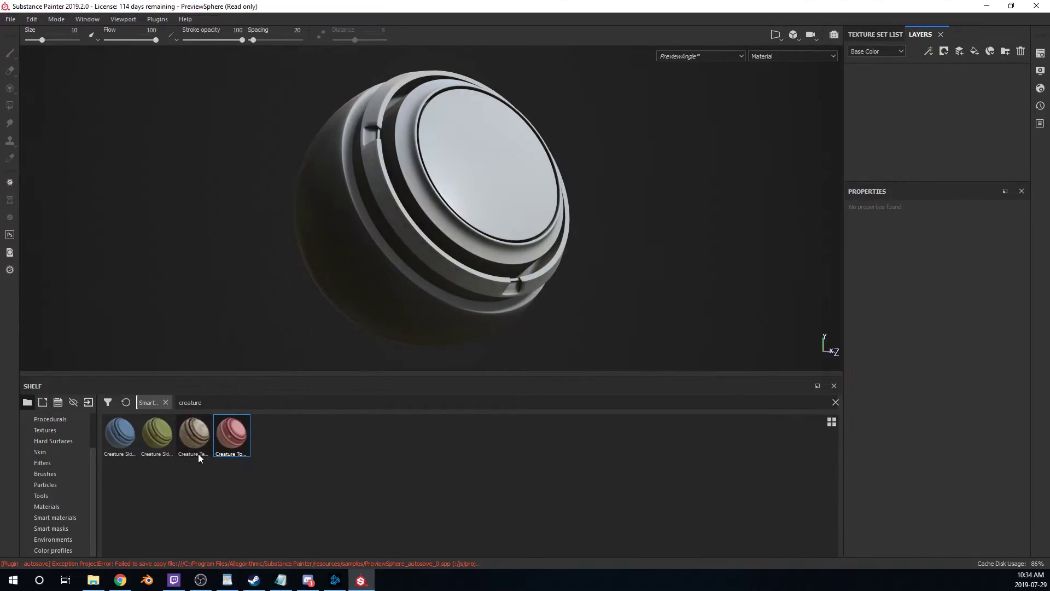
{"action": "left_click_drag", "start_coordinate": [198, 454], "coordinate": [875, 132]}
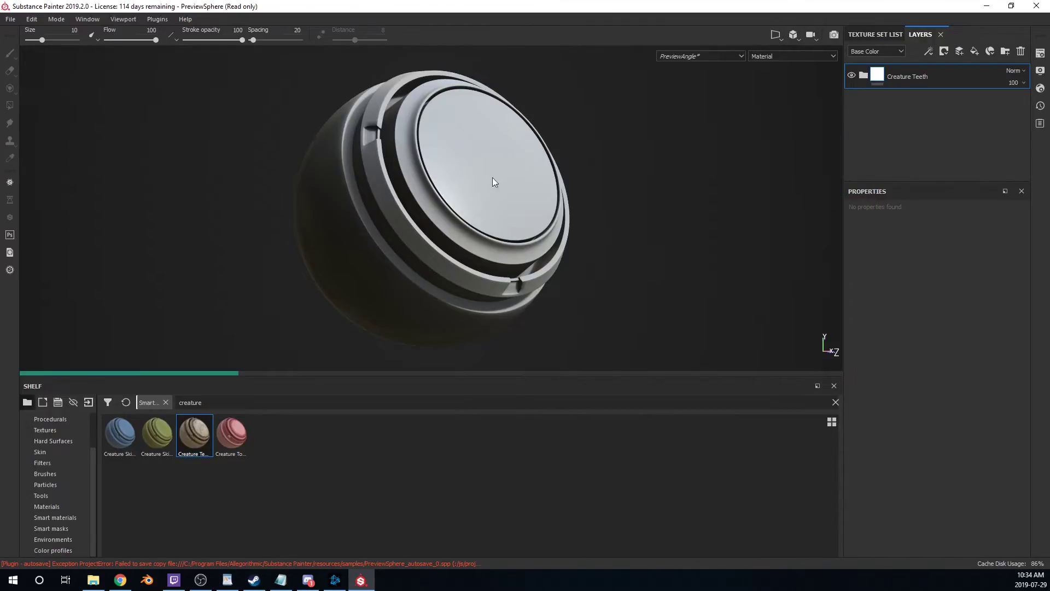
- Examine the Creature Teeth surface on the sphere up close under different angles and lighting
{"action": "scroll", "coordinate": [472, 191], "scroll_direction": "down", "scroll_amount": 2}
{"action": "scroll", "coordinate": [471, 191], "scroll_direction": "up", "scroll_amount": 4}
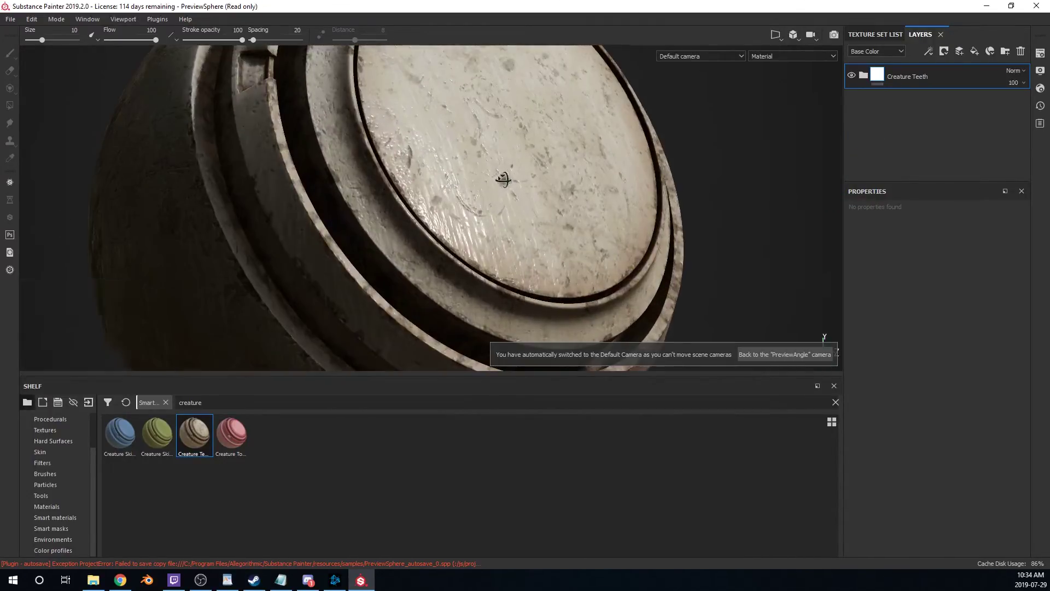
{"action": "left_click_drag", "start_coordinate": [501, 178], "coordinate": [330, 149], "text": "alt"}
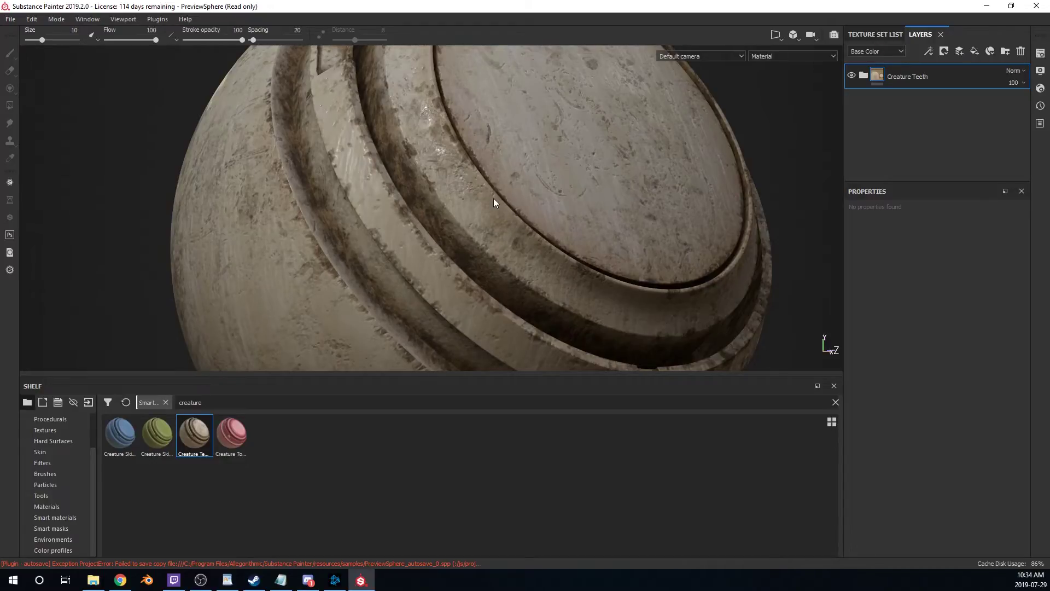
{"action": "left_click_drag", "start_coordinate": [549, 186], "coordinate": [422, 215], "text": "alt"}
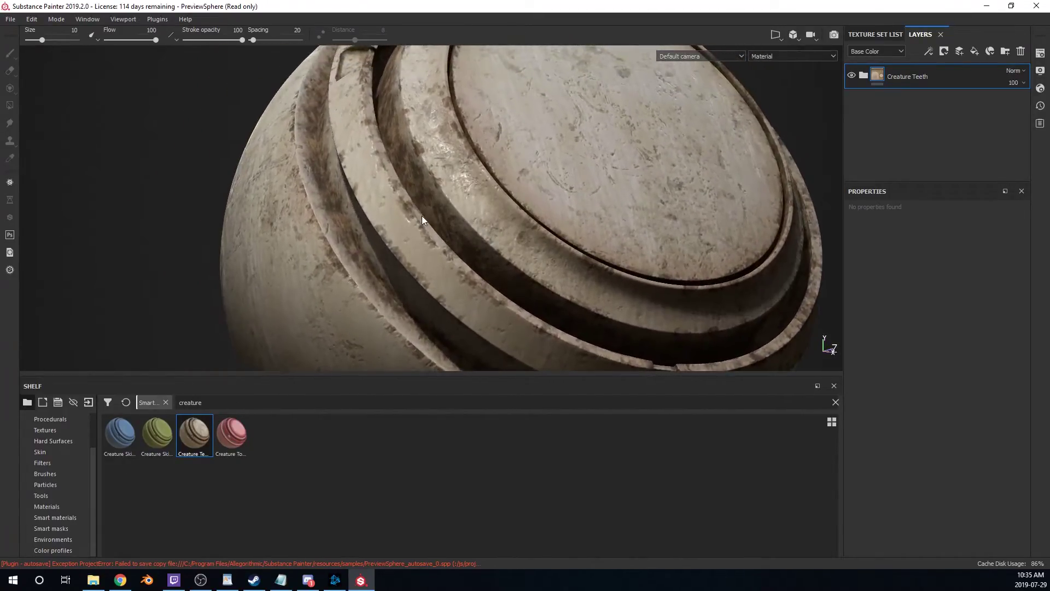
- Delete the Creature Teeth folder and apply the Plastic Glossy Scuffed smart material to the sphere
{"action": "left_click", "coordinate": [934, 75]}
{"action": "key", "text": "Delete"}
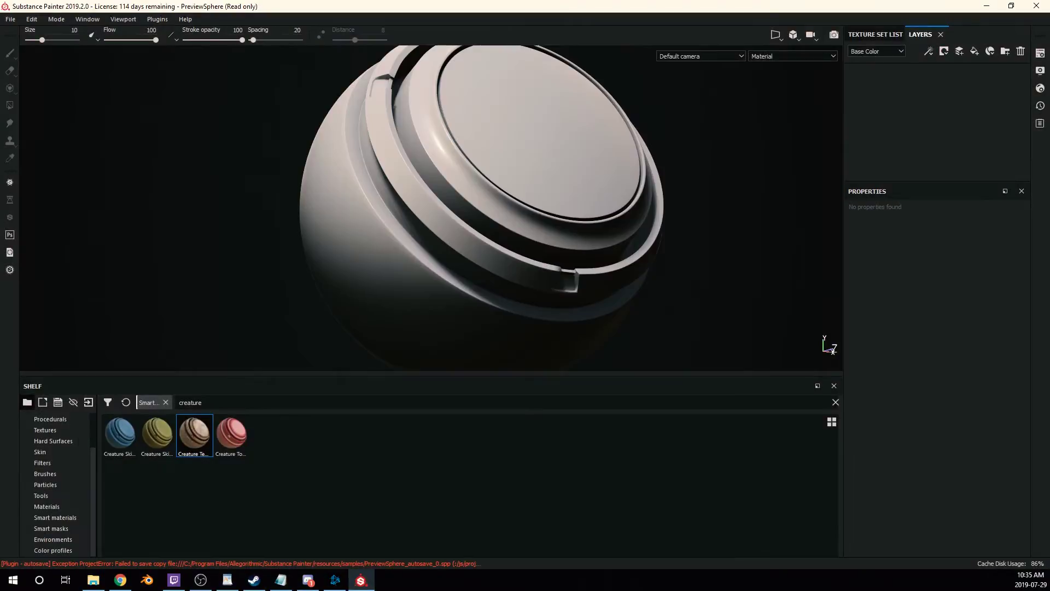
{"action": "left_click_drag", "start_coordinate": [120, 435], "coordinate": [948, 140]}
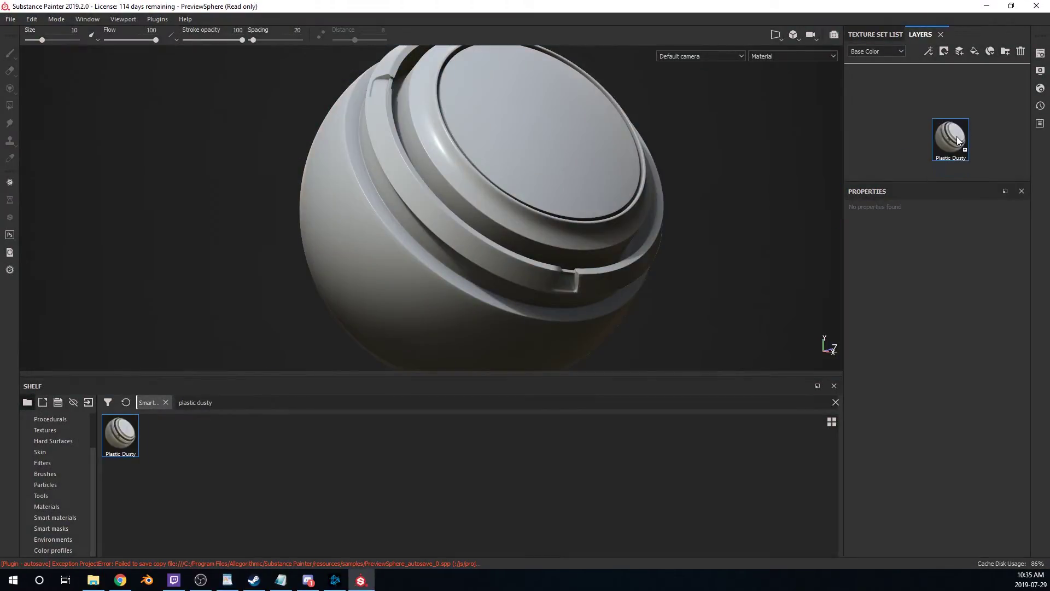
{"action": "left_click_drag", "start_coordinate": [507, 192], "coordinate": [332, 176], "text": "alt"}
{"action": "scroll", "coordinate": [472, 208], "scroll_direction": "down", "scroll_amount": 3}
{"action": "scroll", "coordinate": [473, 208], "scroll_direction": "up", "scroll_amount": 6}
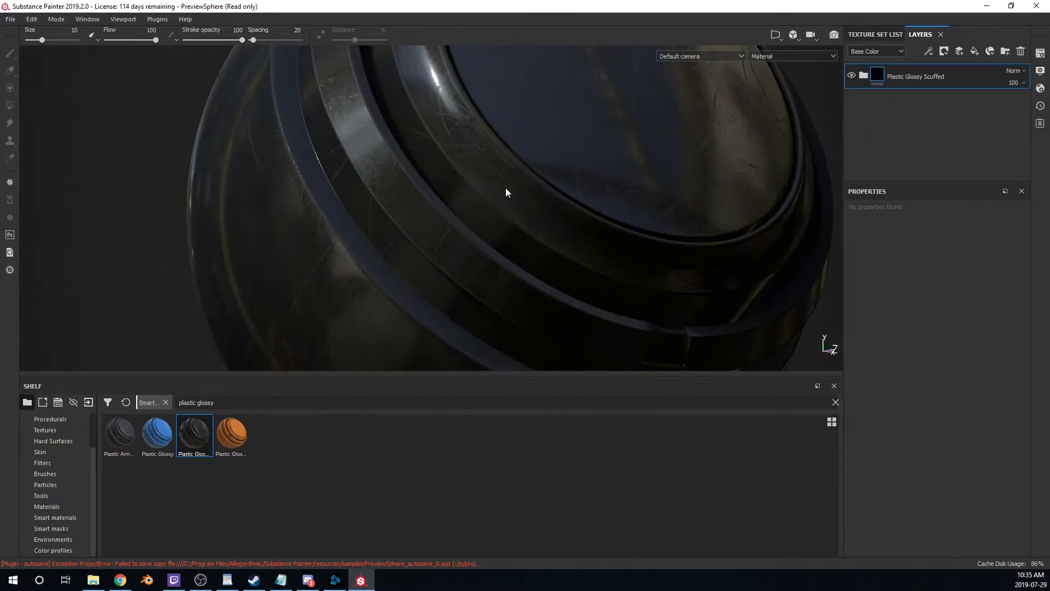
- Examine the scratches and reflections of Plastic Glossy Scuffed on the sphere from near and far
{"action": "left_click_drag", "start_coordinate": [507, 192], "coordinate": [263, 144], "text": "alt"}
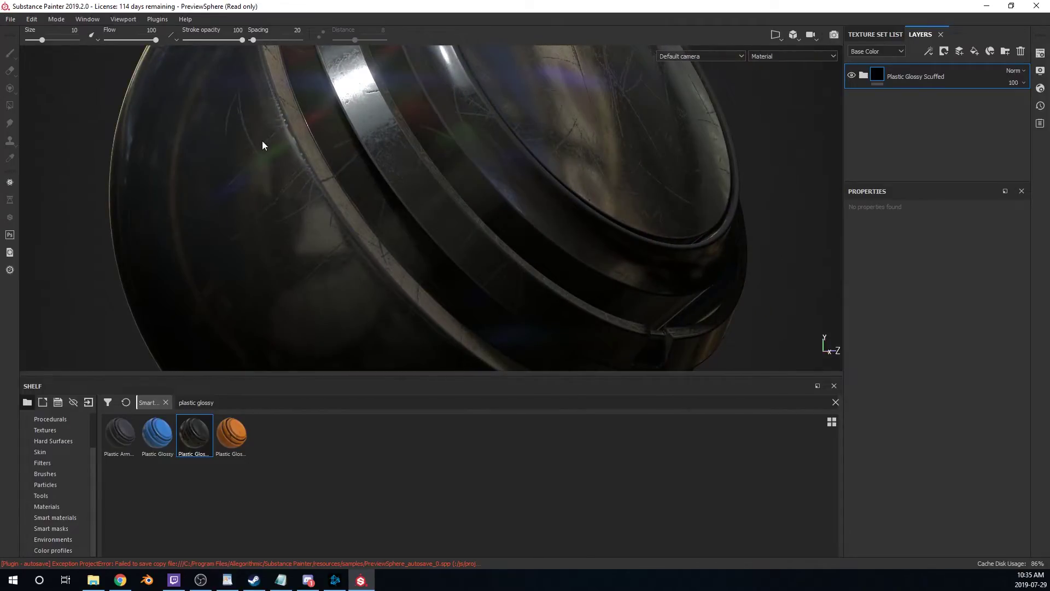
{"action": "scroll", "coordinate": [286, 166], "scroll_direction": "up", "scroll_amount": 3}
{"action": "scroll", "coordinate": [286, 167], "scroll_direction": "down", "scroll_amount": 6}
{"action": "left_click_drag", "start_coordinate": [463, 151], "coordinate": [446, 116], "text": "alt"}
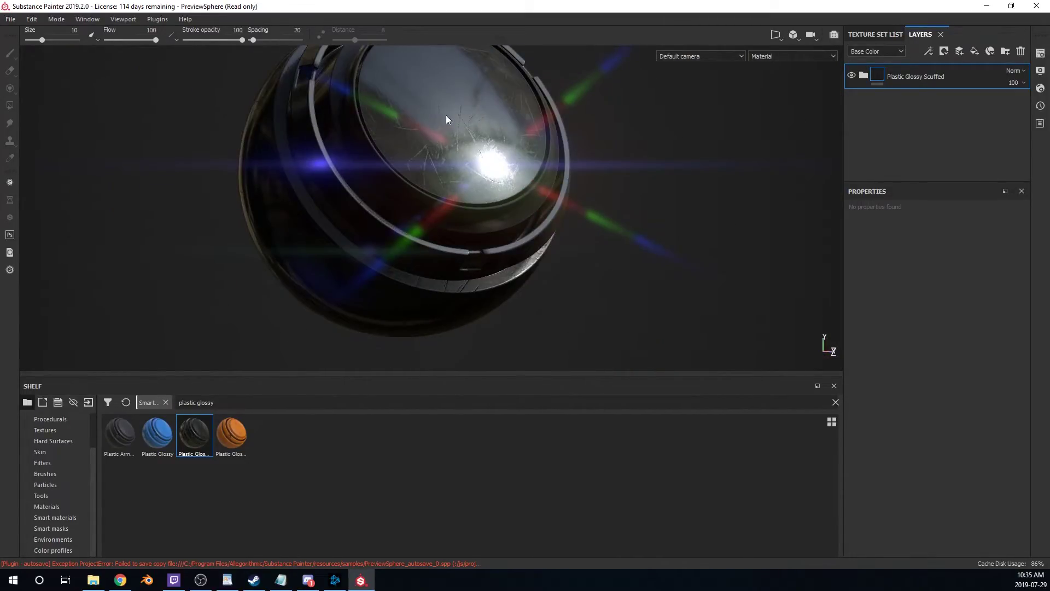
{"action": "left_click_drag", "start_coordinate": [400, 168], "coordinate": [448, 232], "text": "alt"}
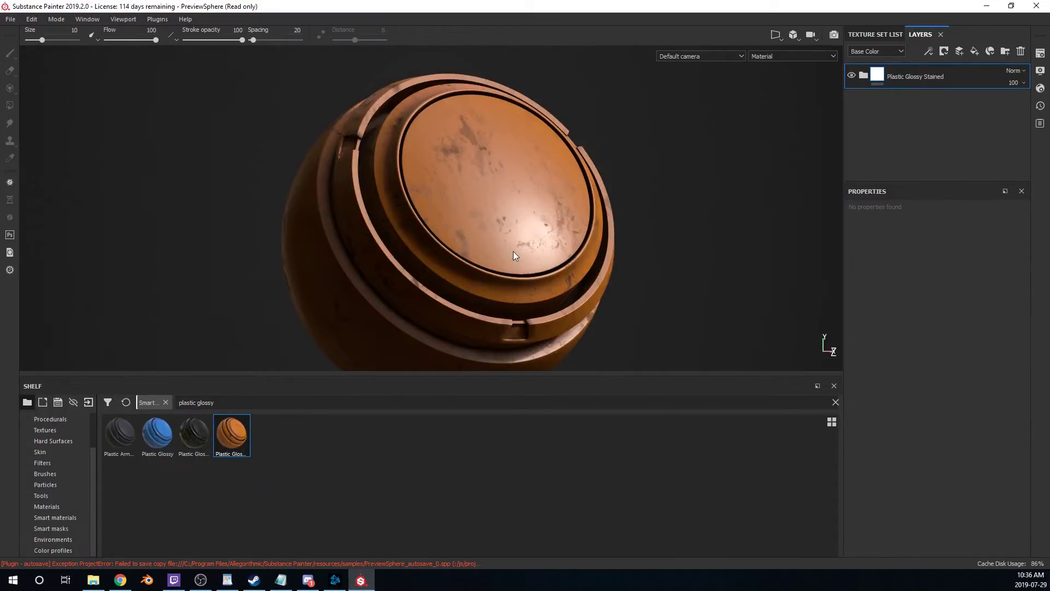
- Examine the stains of Plastic Glossy Stained on the sphere's face and rims under changing light
{"action": "left_click_drag", "start_coordinate": [513, 251], "coordinate": [583, 228], "text": "alt"}
{"action": "mouse_move", "coordinate": [511, 161]}
{"action": "right_mouse_down", "text": "alt"}
{"action": "mouse_move", "coordinate": [504, 194]}
{"action": "mouse_move", "coordinate": [543, 232]}
{"action": "mouse_move", "coordinate": [517, 238]}
{"action": "mouse_move", "coordinate": [553, 247]}
{"action": "mouse_move", "coordinate": [541, 261]}
{"action": "right_mouse_up", "text": "alt"}
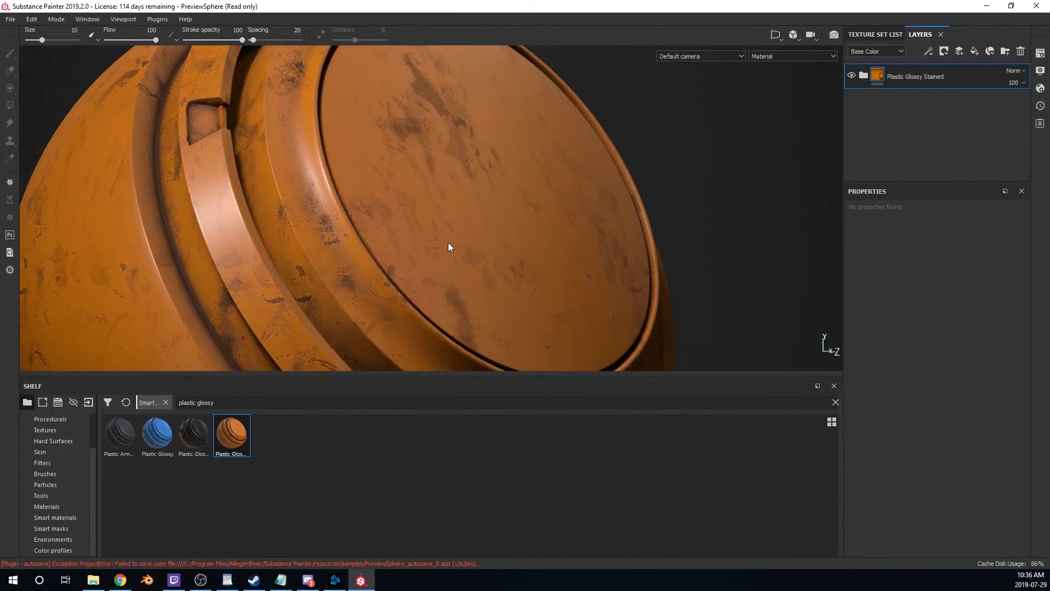
{"action": "scroll", "coordinate": [448, 243], "scroll_direction": "down", "scroll_amount": 3}
{"action": "middle_click_drag", "start_coordinate": [443, 250], "coordinate": [440, 193], "text": "alt"}
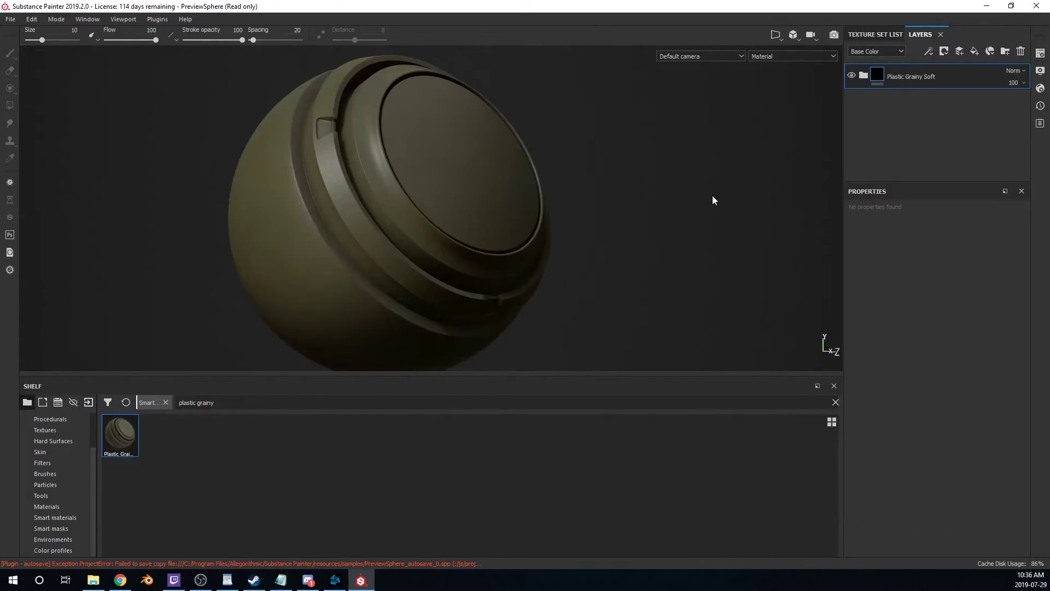
- Inspect the fine grain of Plastic Grainy Soft on the sphere up close and under rotated lighting
{"action": "scroll", "coordinate": [408, 178], "scroll_direction": "down", "scroll_amount": 2}
{"action": "scroll", "coordinate": [407, 176], "scroll_direction": "up", "scroll_amount": 8}
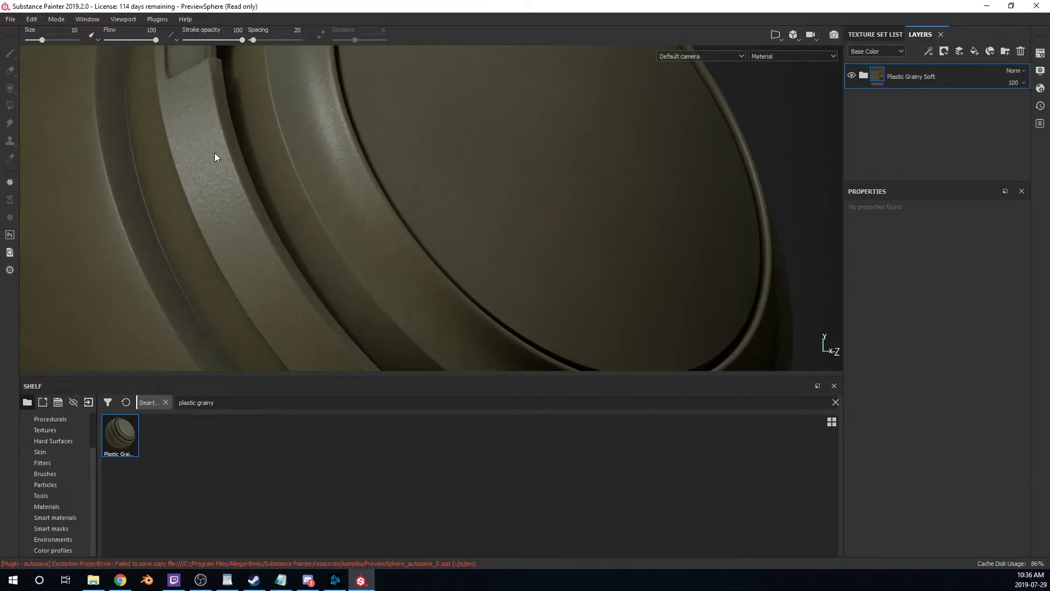
{"action": "right_click_drag", "start_coordinate": [218, 203], "coordinate": [319, 212], "text": "shift"}
{"action": "scroll", "coordinate": [319, 211], "scroll_direction": "down", "scroll_amount": 5}
{"action": "middle_click_drag", "start_coordinate": [313, 230], "coordinate": [428, 186], "text": "alt"}
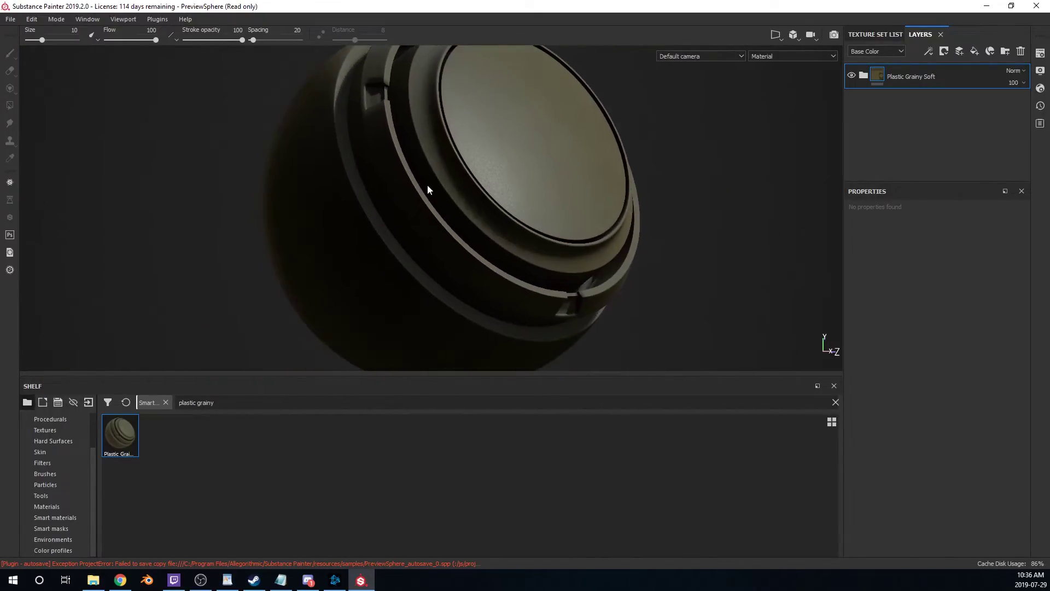
{"action": "right_click_drag", "start_coordinate": [427, 185], "coordinate": [474, 232], "text": "shift"}
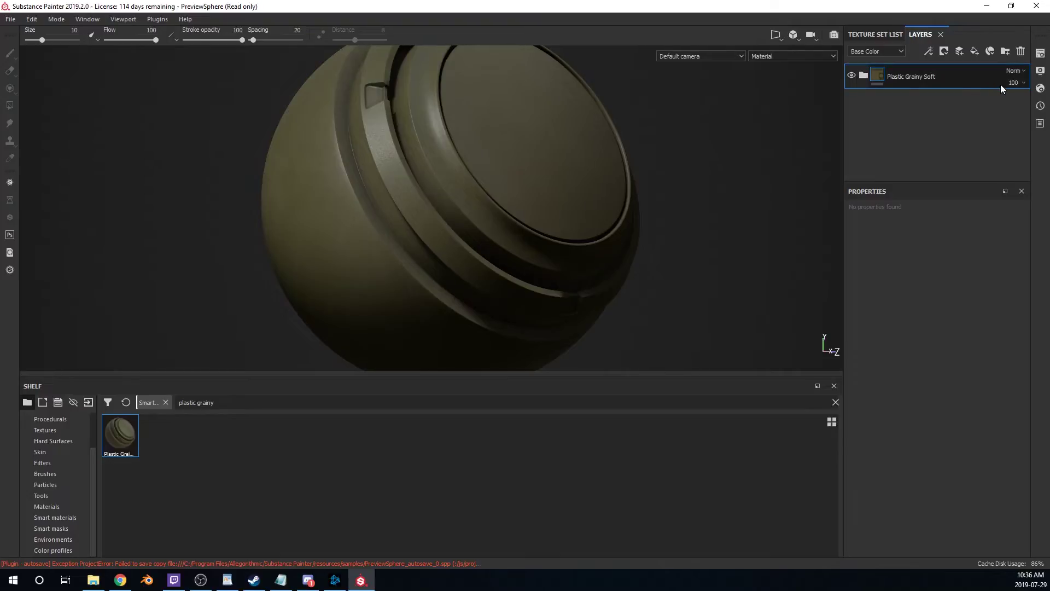
- Delete the Plastic Grainy Soft folder and apply the Plastic Rough Scratched smart material to the sphere
{"action": "key", "text": "Delete"}
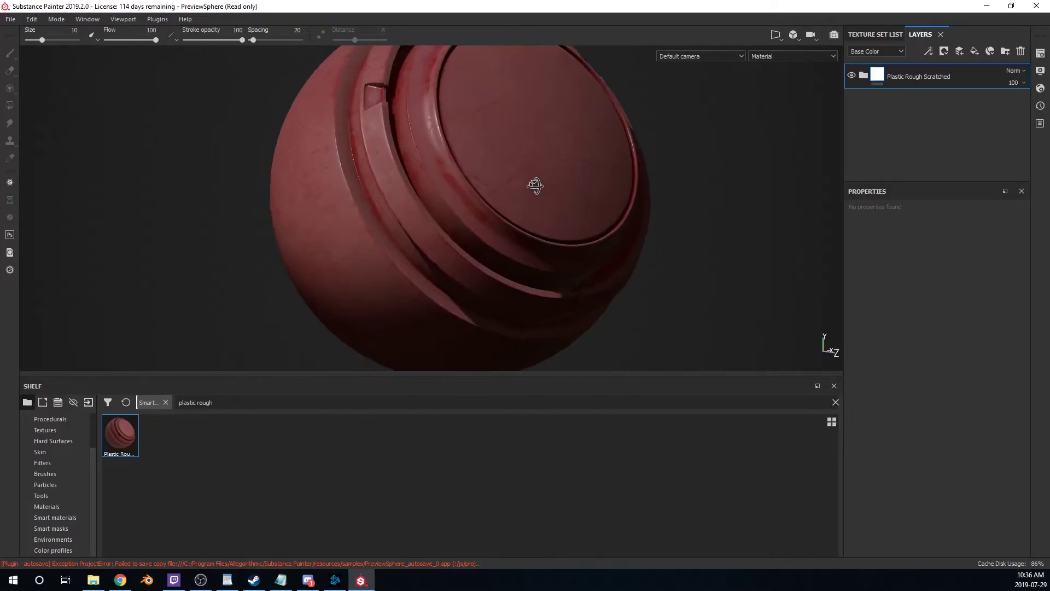
{"action": "left_click_drag", "start_coordinate": [535, 185], "coordinate": [569, 169], "text": "alt"}
{"action": "left_click_drag", "start_coordinate": [481, 171], "coordinate": [437, 171], "text": "alt"}
{"action": "scroll", "coordinate": [436, 171], "scroll_direction": "up", "scroll_amount": 2}
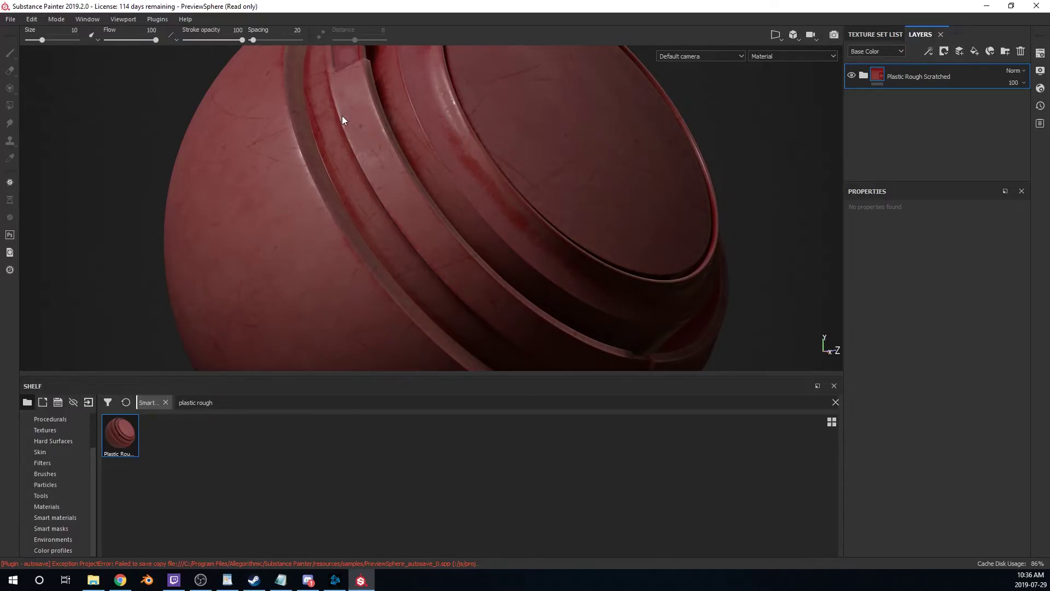
- Examine the scratches and edge wear of Plastic Rough Scratched on the sphere at several distances
{"action": "left_click_drag", "start_coordinate": [461, 234], "coordinate": [424, 227], "text": "alt"}
{"action": "scroll", "coordinate": [424, 226], "scroll_direction": "down", "scroll_amount": 2}
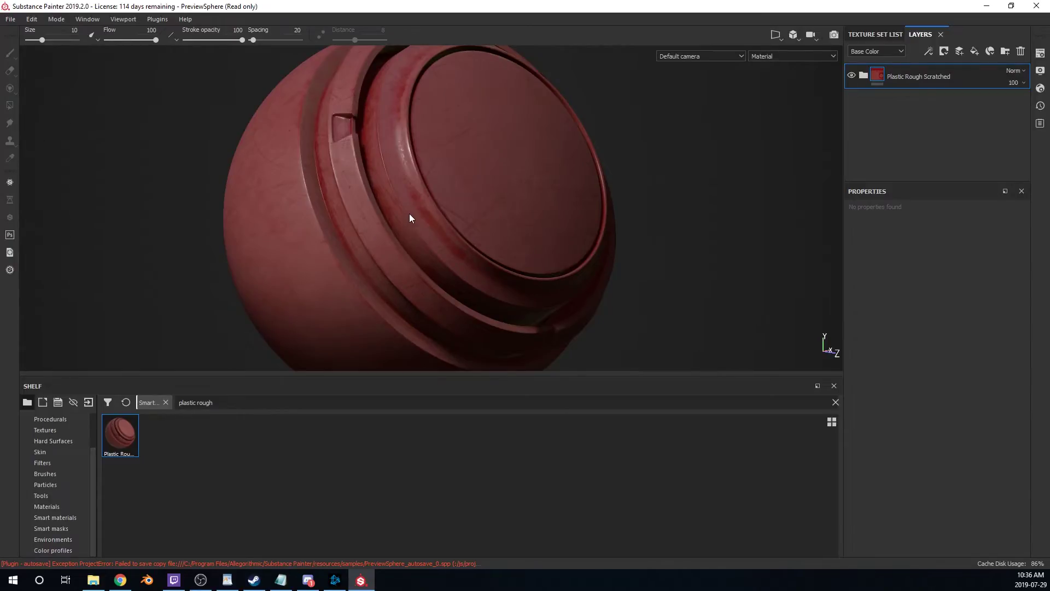
{"action": "scroll", "coordinate": [409, 214], "scroll_direction": "up", "scroll_amount": 3}
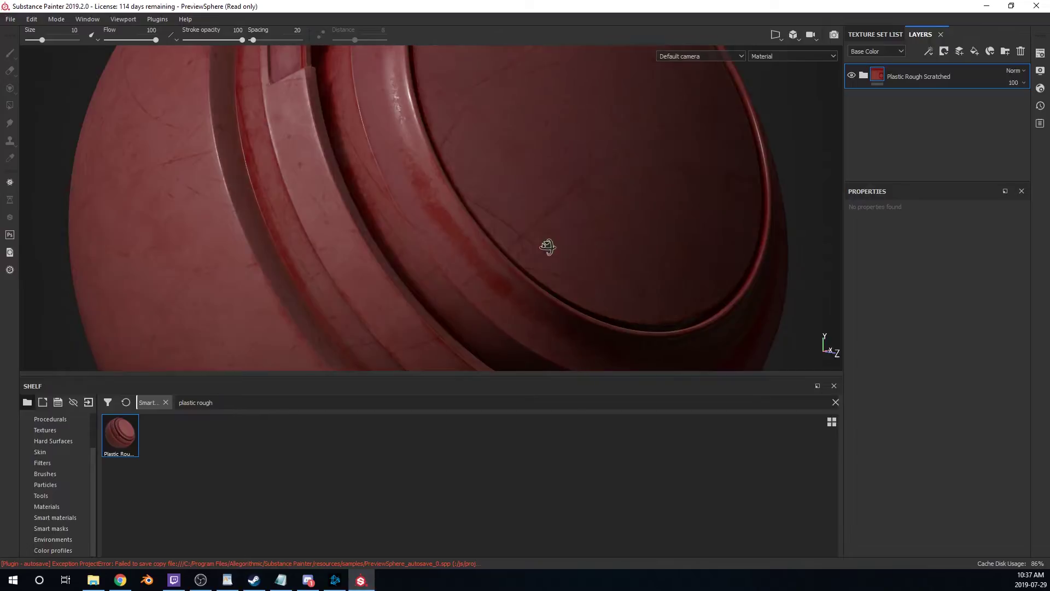
{"action": "left_click_drag", "start_coordinate": [544, 244], "coordinate": [515, 227], "text": "alt"}
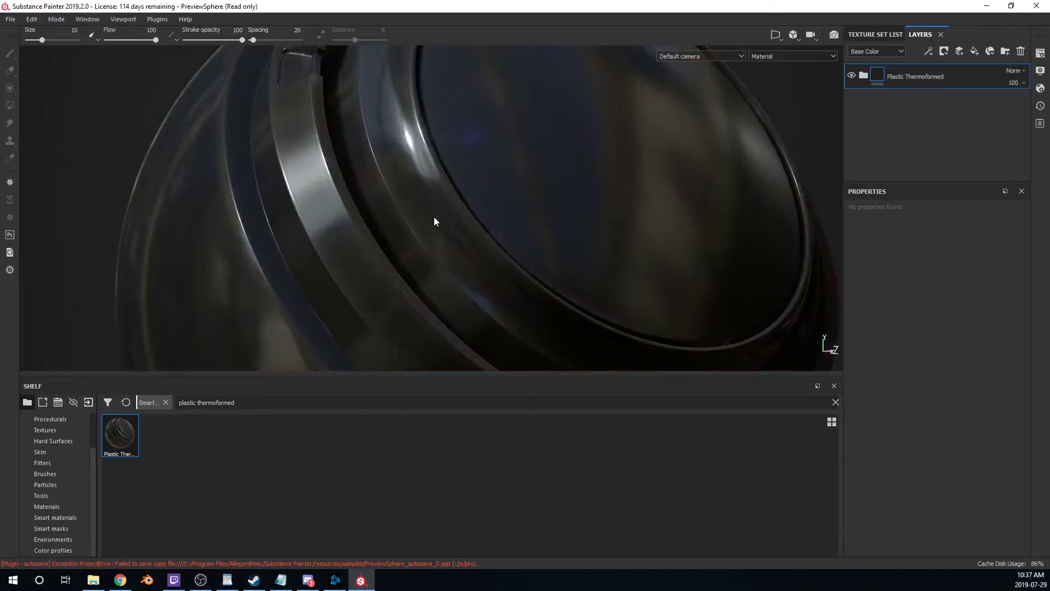
{"action": "scroll", "coordinate": [434, 216], "scroll_direction": "up", "scroll_amount": 1}
{"action": "right_click_drag", "start_coordinate": [434, 216], "coordinate": [465, 241], "text": "alt"}
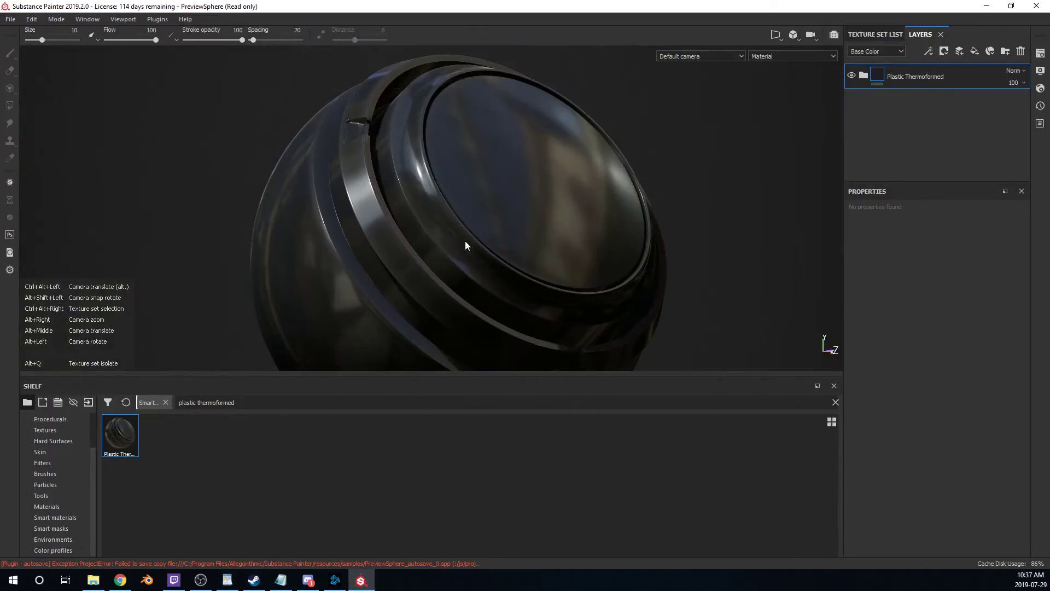
- Expand the Plastic Thermoformed folder and check the Brighten Curvature Edges layer's effect by hiding and reshowing it
{"action": "left_click", "coordinate": [865, 76]}
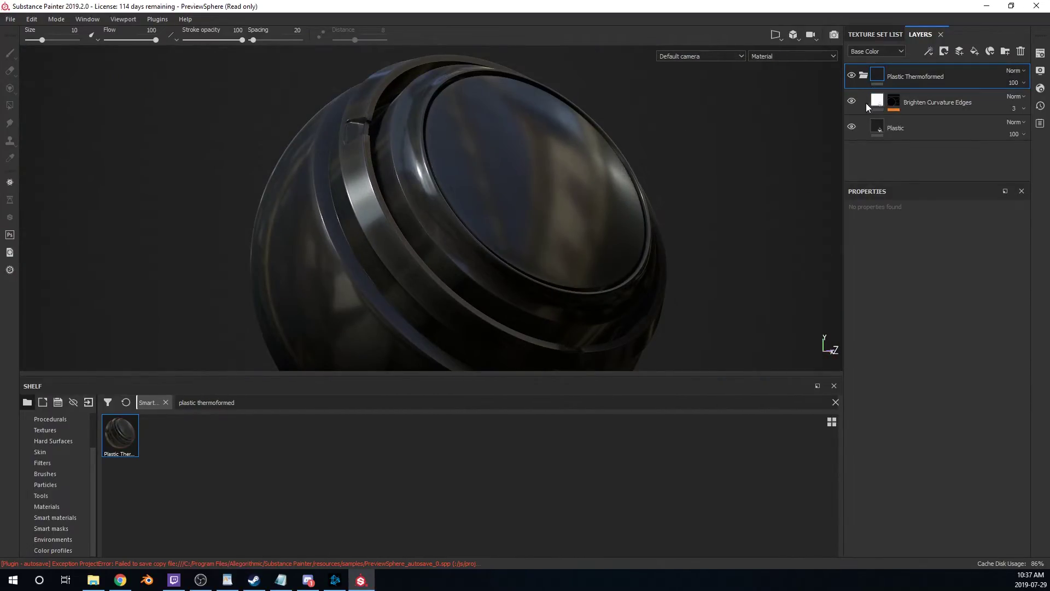
{"action": "left_click", "coordinate": [851, 102]}
{"action": "left_click", "coordinate": [851, 102]}
- Examine the Plastic Thermoformed surface along the sphere's curved rims up close and from farther away
{"action": "left_click_drag", "start_coordinate": [430, 188], "coordinate": [442, 213], "text": "alt"}
{"action": "scroll", "coordinate": [358, 192], "scroll_direction": "up", "scroll_amount": 5}
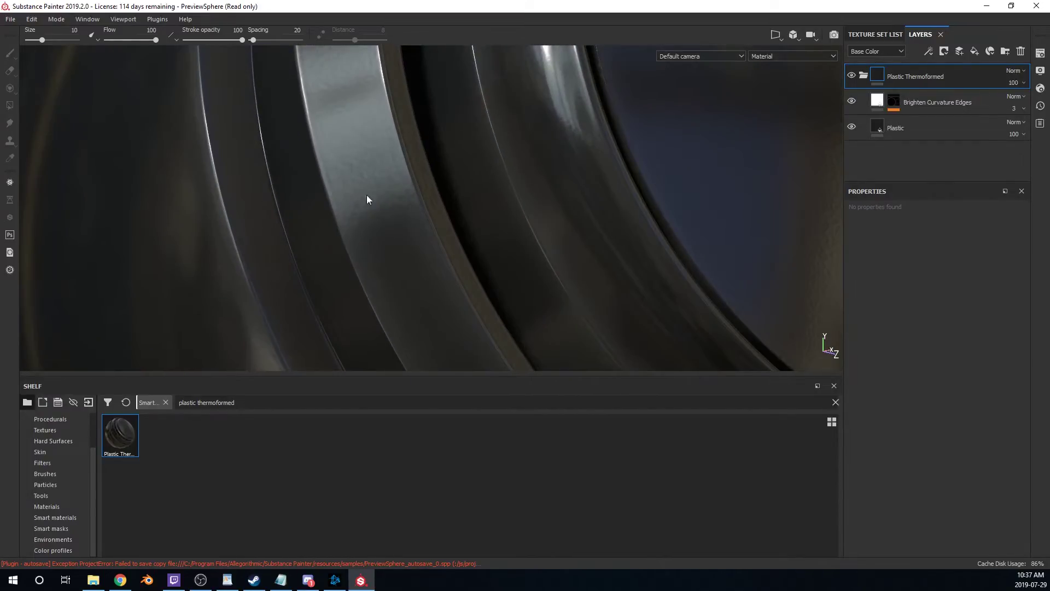
{"action": "scroll", "coordinate": [471, 199], "scroll_direction": "down", "scroll_amount": 5}
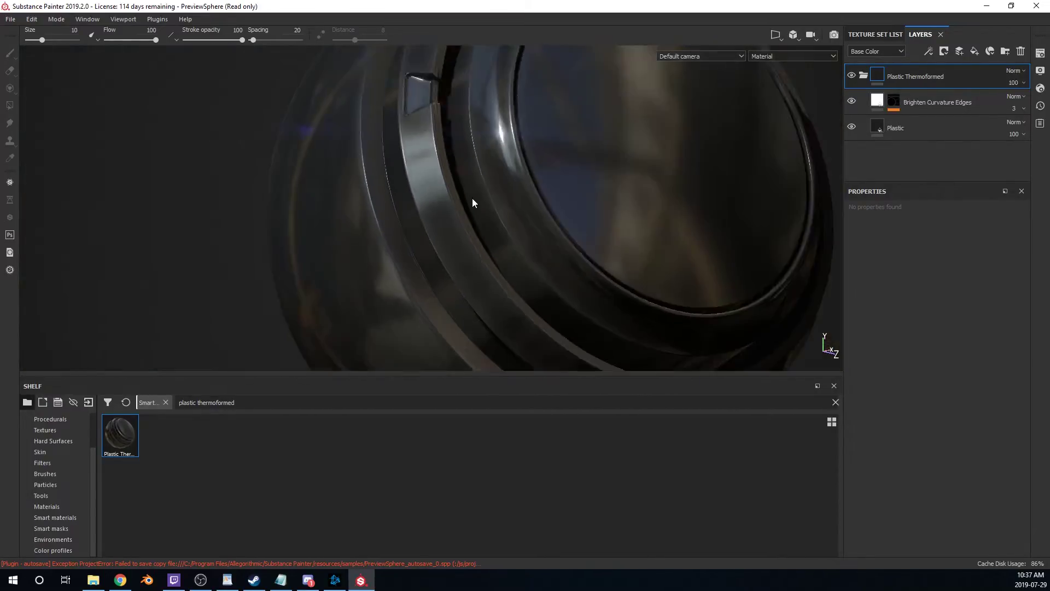
{"action": "middle_click_drag", "start_coordinate": [533, 223], "coordinate": [436, 249], "text": "alt"}
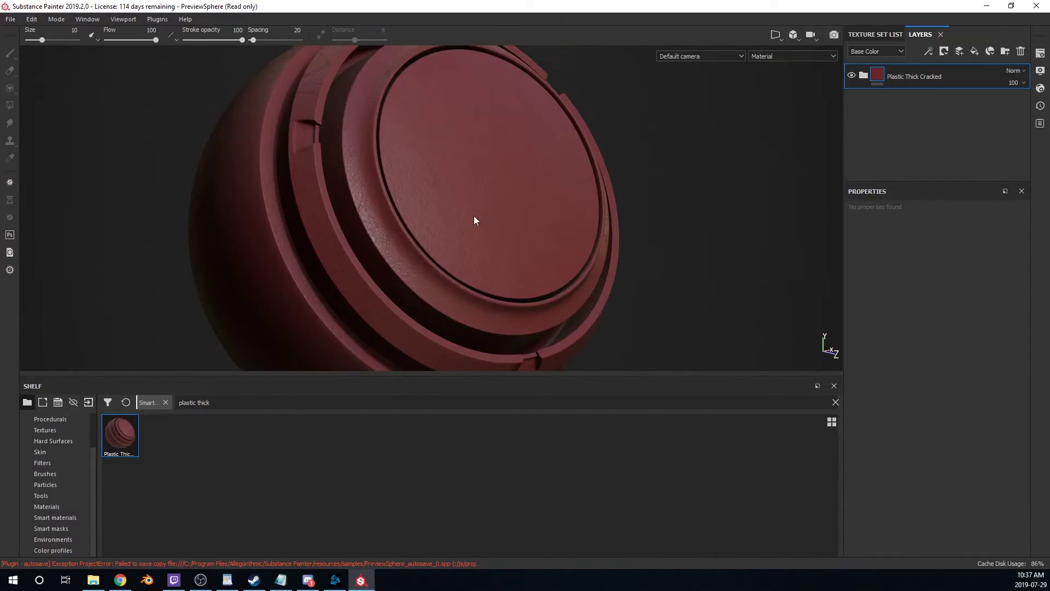
- Examine the cracks of Plastic Thick Cracked on the sphere by rotating the environment lighting and changing the view
{"action": "left_click_drag", "start_coordinate": [474, 216], "coordinate": [436, 248], "text": "alt"}
{"action": "middle_click_drag", "start_coordinate": [436, 248], "coordinate": [464, 230], "text": "alt"}
{"action": "right_click_drag", "start_coordinate": [595, 258], "coordinate": [565, 274], "text": "shift"}
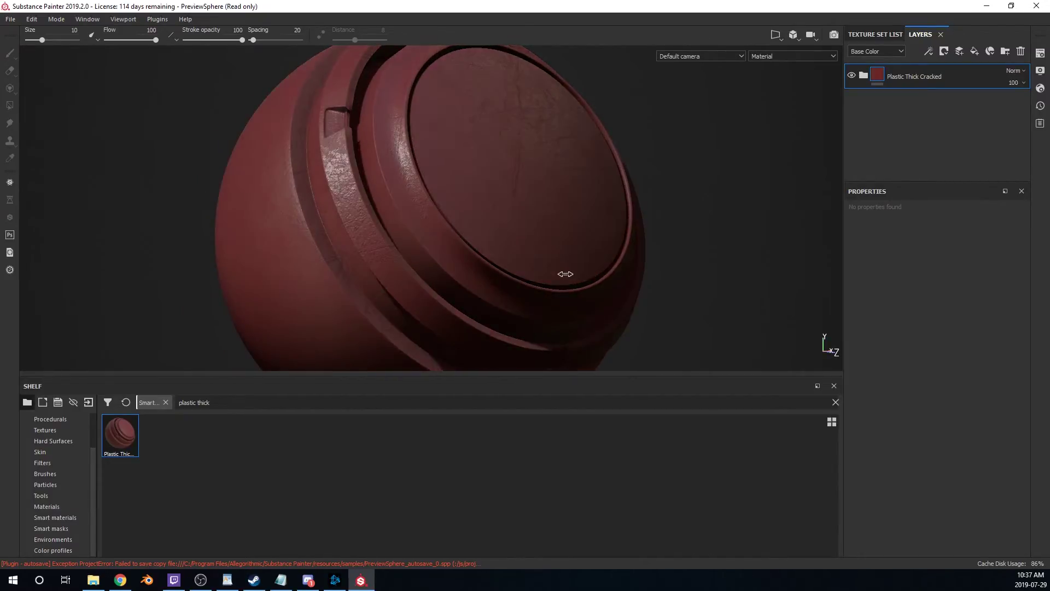
{"action": "left_click_drag", "start_coordinate": [566, 274], "coordinate": [470, 206], "text": "alt"}
{"action": "right_click_drag", "start_coordinate": [470, 207], "coordinate": [465, 247], "text": "shift"}
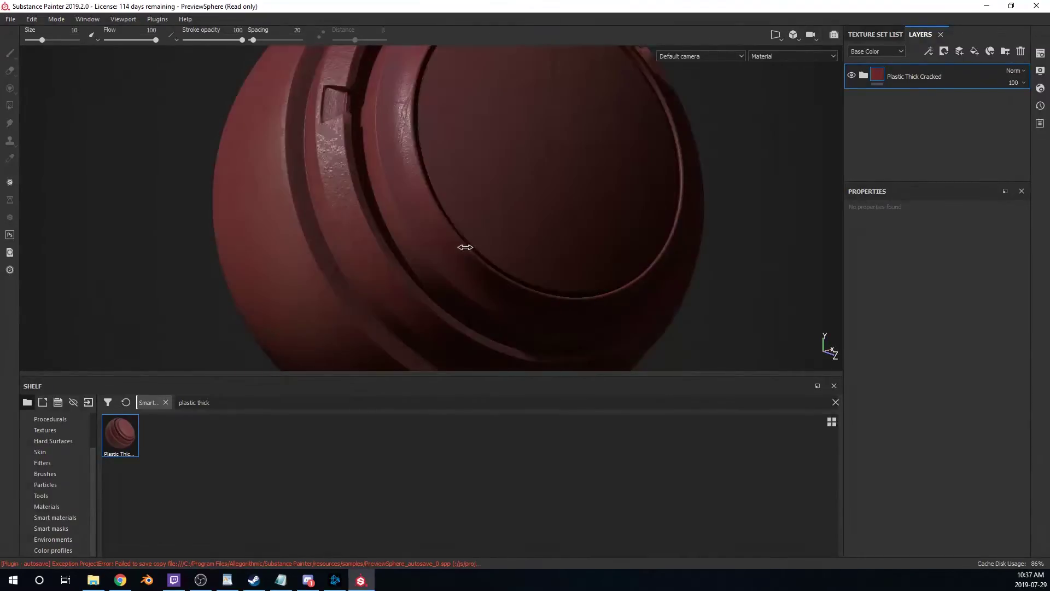
{"action": "mouse_move", "coordinate": [465, 247]}
{"action": "left_mouse_down", "text": "alt"}
{"action": "mouse_move", "coordinate": [399, 251]}
{"action": "mouse_move", "coordinate": [443, 227]}
{"action": "mouse_move", "coordinate": [398, 241]}
{"action": "mouse_move", "coordinate": [461, 249]}
{"action": "left_mouse_up", "text": "alt"}
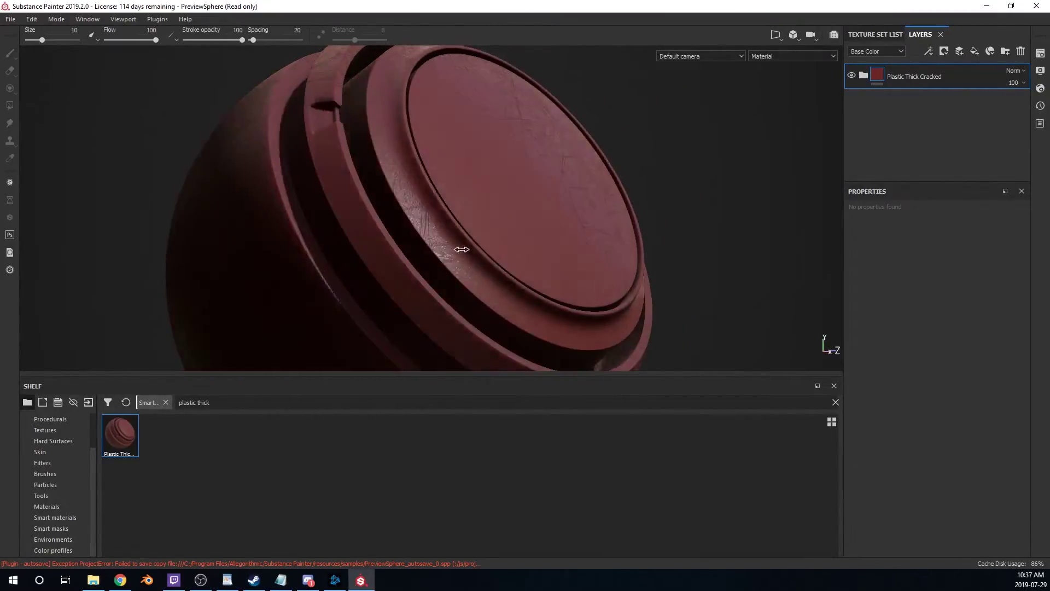
{"action": "right_click_drag", "start_coordinate": [462, 250], "coordinate": [413, 278], "text": "shift"}
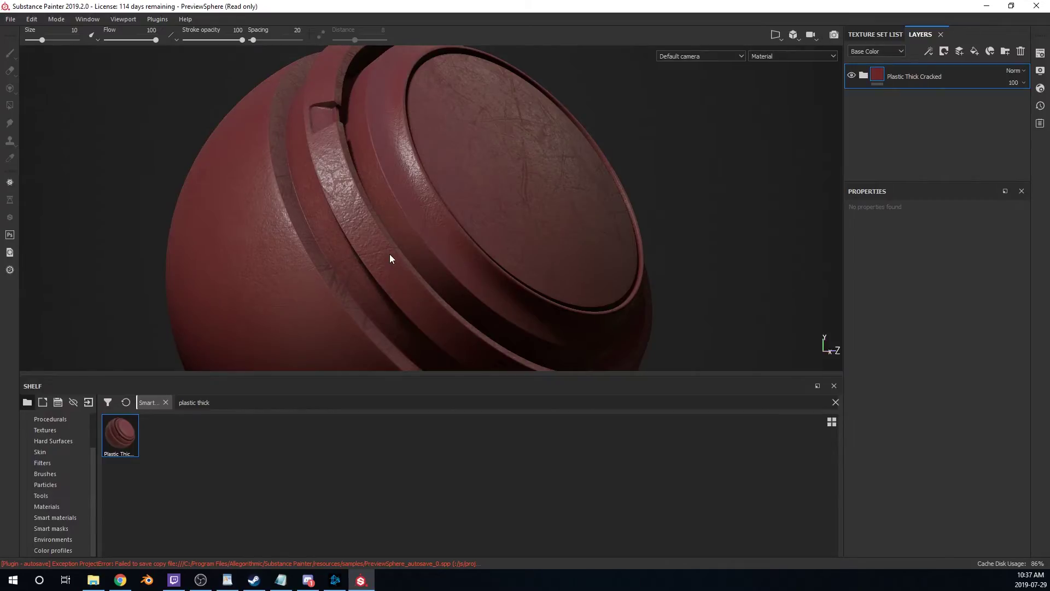
{"action": "left_click_drag", "start_coordinate": [390, 221], "coordinate": [343, 244], "text": "alt"}
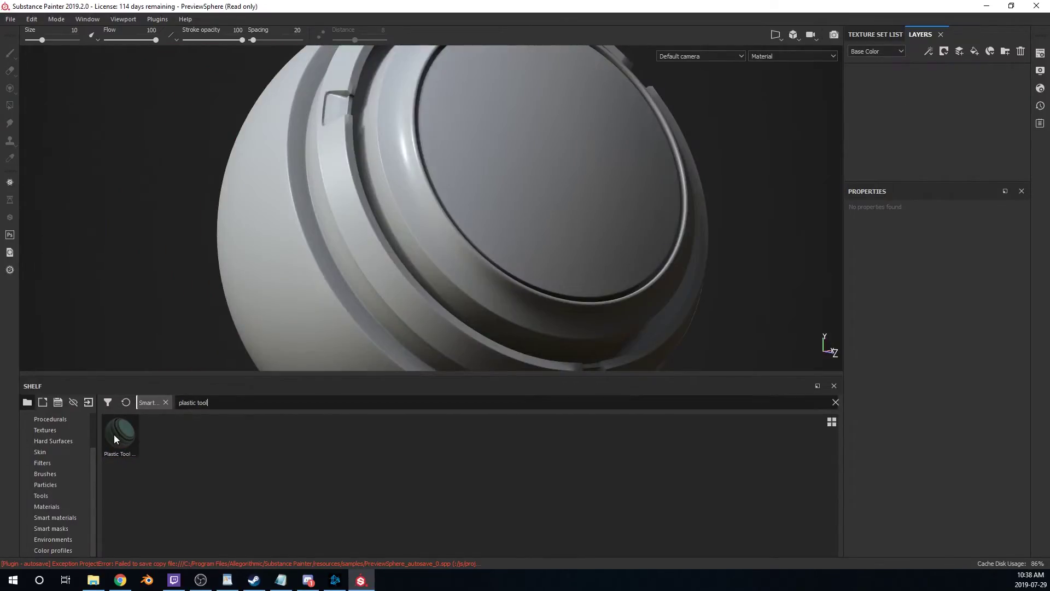
- Apply the Plastic Tool Worn smart material to the sphere and view it under rotated lighting
{"action": "left_click_drag", "start_coordinate": [114, 434], "coordinate": [934, 121]}
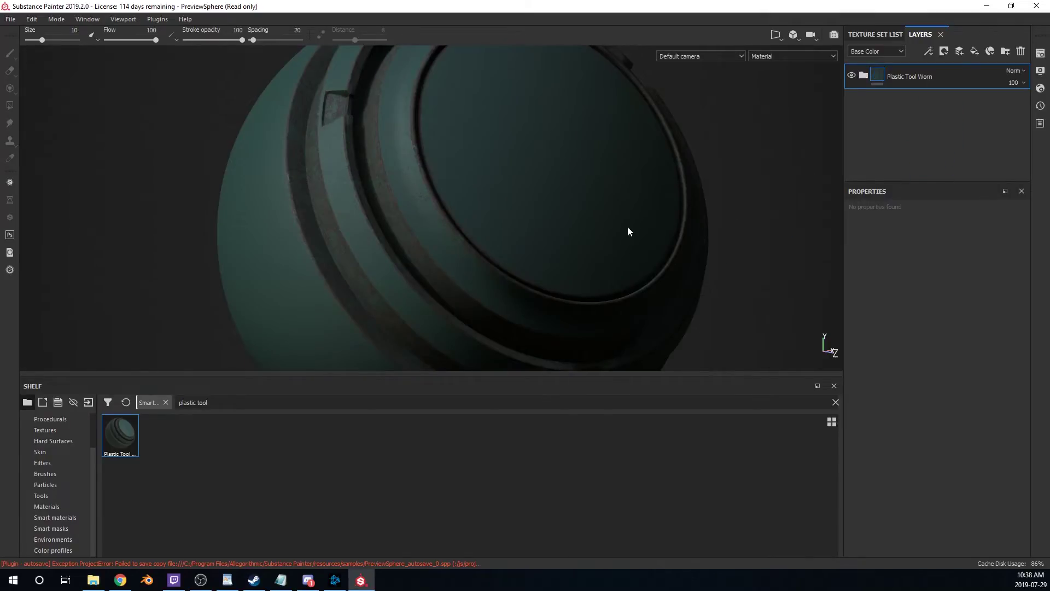
{"action": "left_click_drag", "start_coordinate": [628, 230], "coordinate": [662, 235], "text": "alt"}
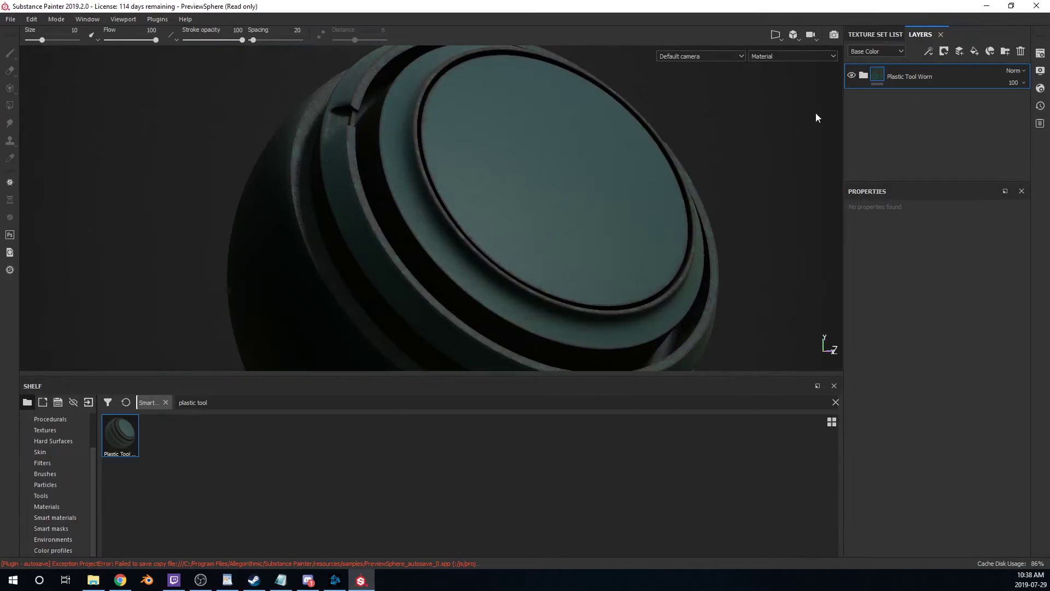
- Expand the Plastic Tool Worn folder and lower its Plastic layer's roughness to about 0.11, settling on about 0.39
{"action": "left_click", "coordinate": [863, 75]}
{"action": "scroll", "coordinate": [880, 144], "scroll_direction": "down", "scroll_amount": 5}
{"action": "left_click", "coordinate": [884, 158]}
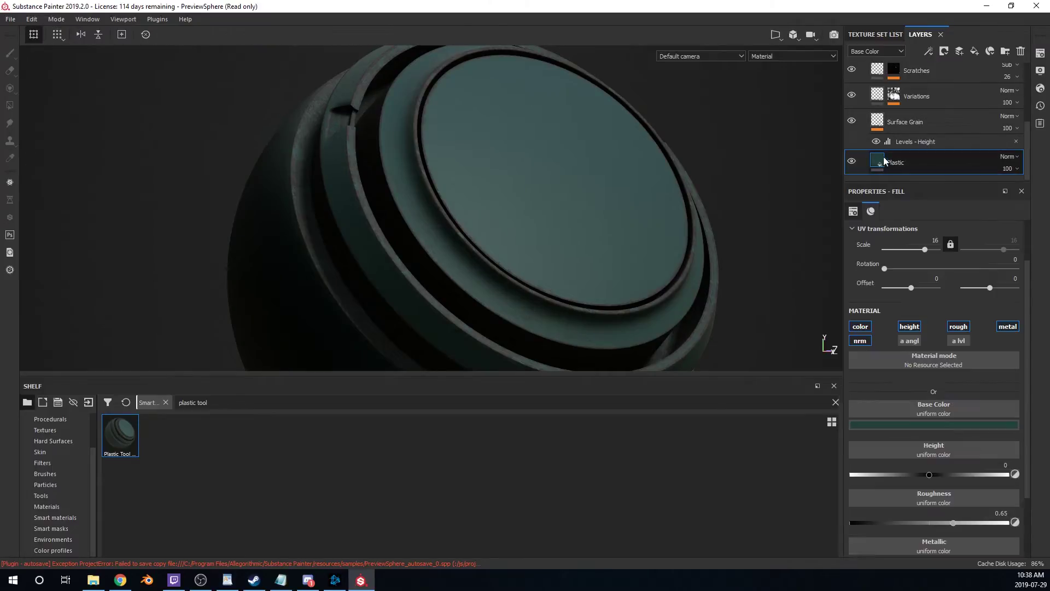
{"action": "left_click_drag", "start_coordinate": [953, 514], "coordinate": [868, 515]}
{"action": "left_click_drag", "start_coordinate": [549, 244], "coordinate": [517, 283], "text": "alt"}
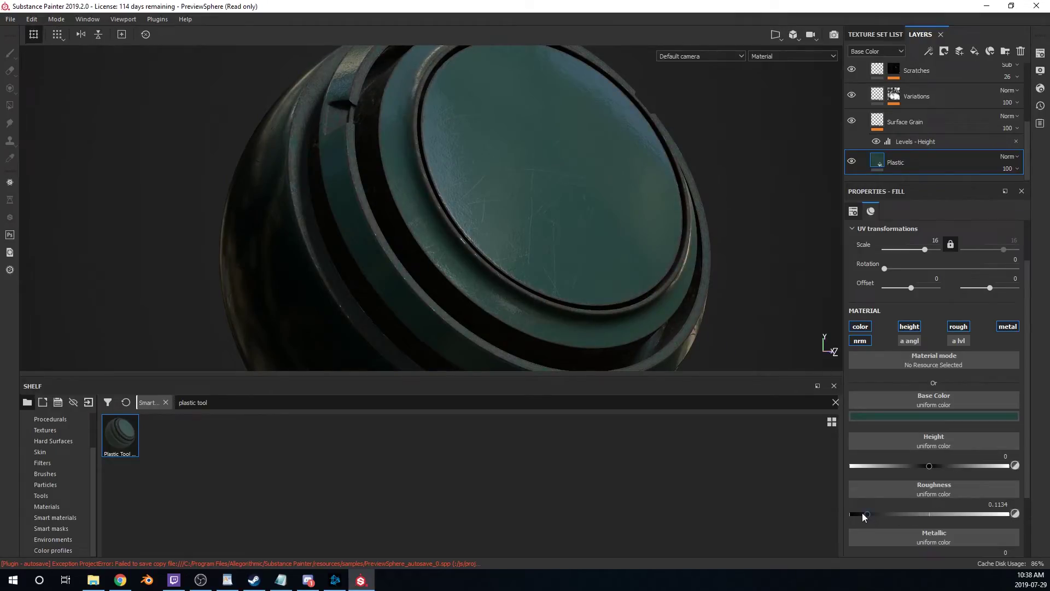
{"action": "left_click_drag", "start_coordinate": [866, 513], "coordinate": [910, 520]}
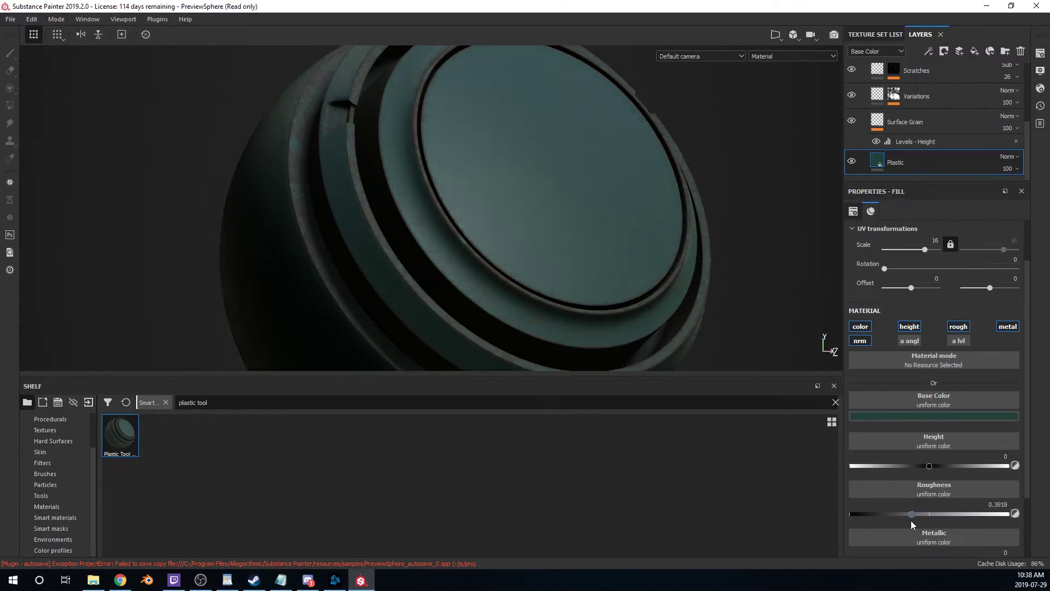
- Change the Plastic layer's base color to a dark red with R 0.222, G 0.027 and B 0.027
{"action": "left_click", "coordinate": [919, 416]}
{"action": "left_click_drag", "start_coordinate": [938, 465], "coordinate": [945, 503]}
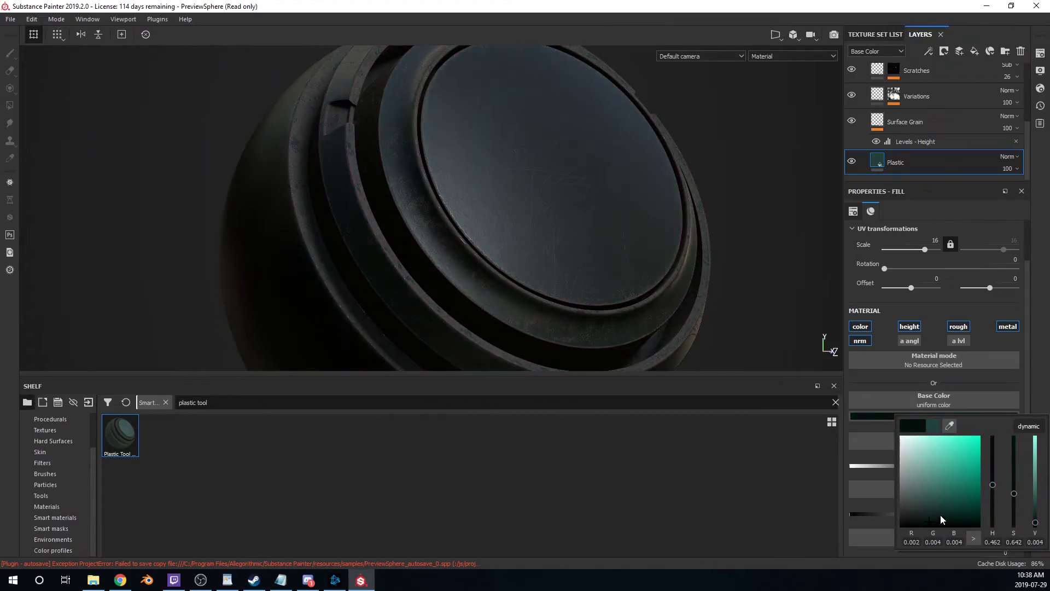
{"action": "left_click", "coordinate": [952, 483]}
{"action": "left_click_drag", "start_coordinate": [992, 482], "coordinate": [988, 436]}
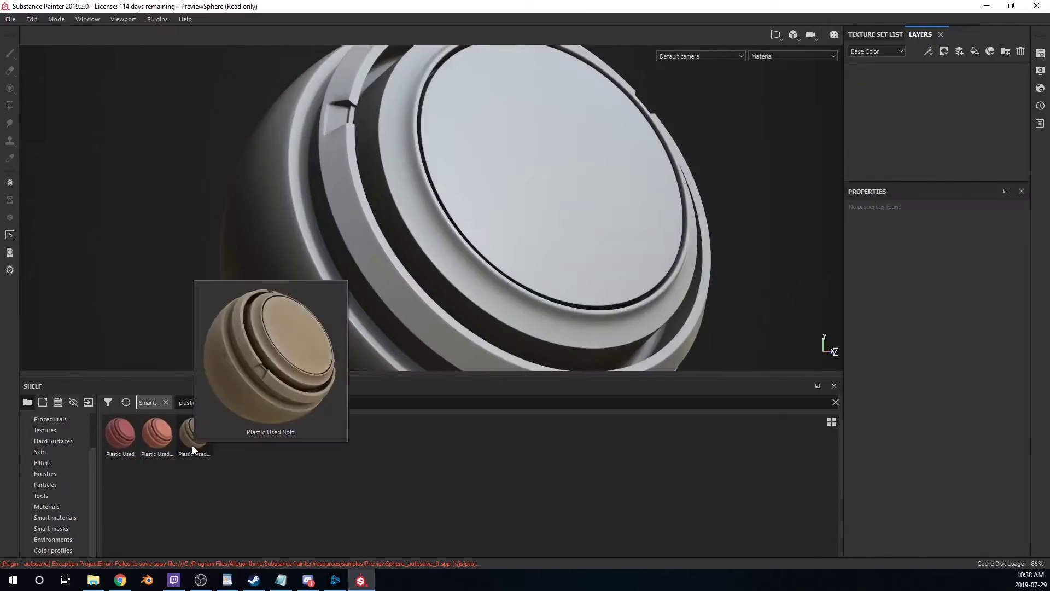
- Replace Plastic Tool Worn with the Plastic Used Soft smart material and view it under rotated environment lighting
{"action": "left_click_drag", "start_coordinate": [194, 435], "coordinate": [904, 103]}
{"action": "left_click_drag", "start_coordinate": [523, 242], "coordinate": [503, 295], "text": "alt"}
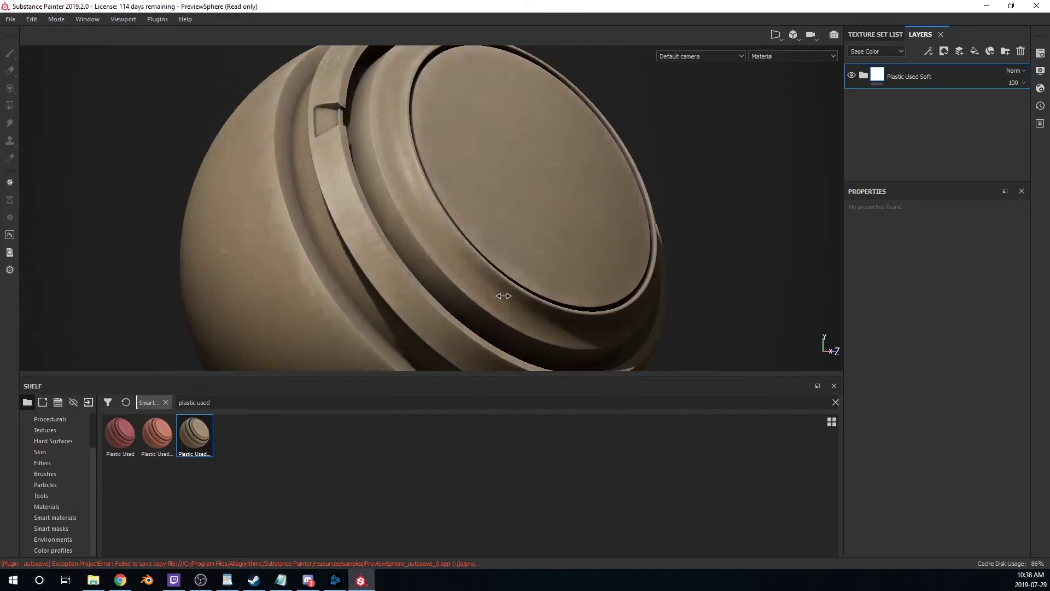
{"action": "right_click_drag", "start_coordinate": [503, 295], "coordinate": [493, 310], "text": "shift"}
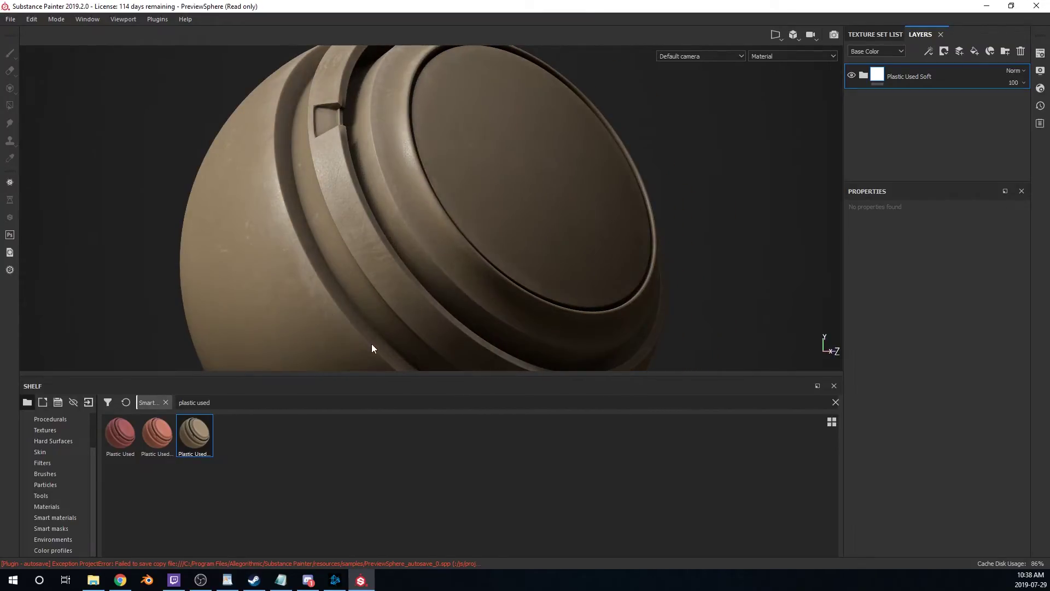
{"action": "right_click_drag", "start_coordinate": [429, 265], "coordinate": [617, 220], "text": "shift"}
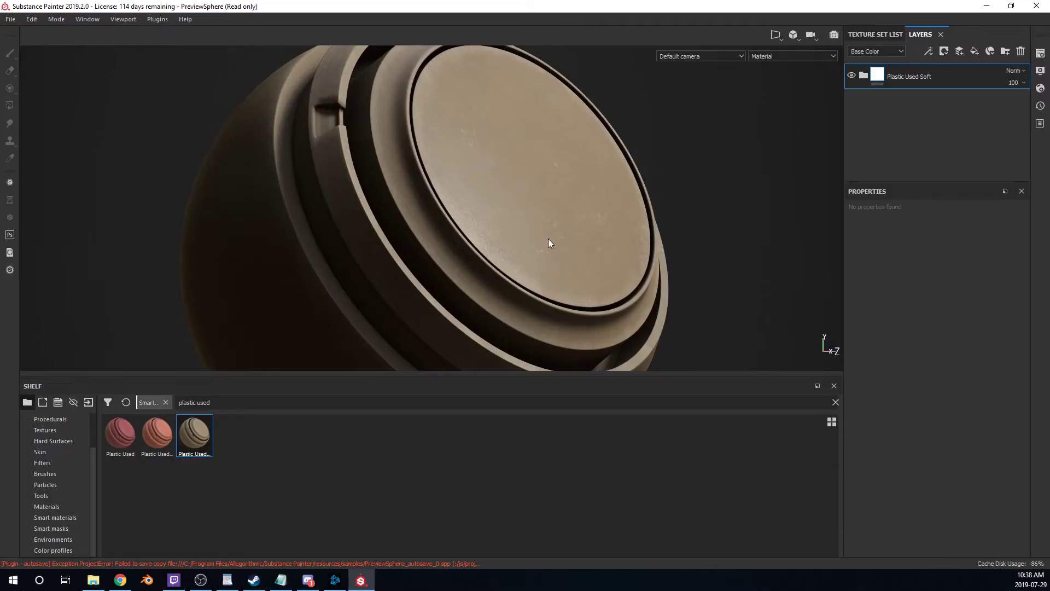
- Expand the Plastic Used Soft folder and toggle the Bumps layer's visibility to check its effect
{"action": "left_click", "coordinate": [863, 76]}
{"action": "scroll", "coordinate": [860, 81], "scroll_direction": "down", "scroll_amount": 1}
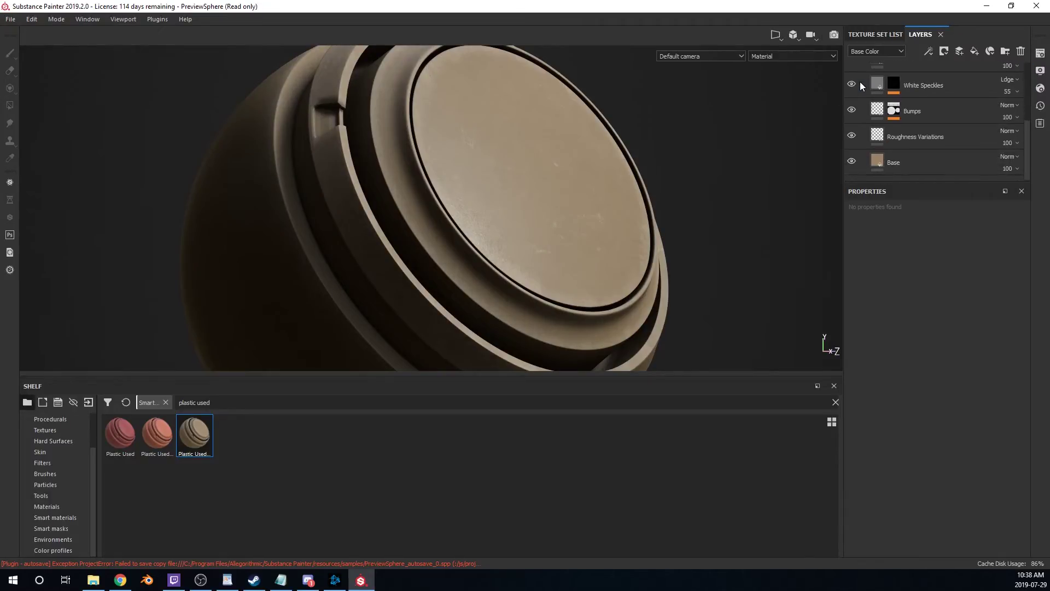
{"action": "left_click", "coordinate": [851, 111]}
{"action": "scroll", "coordinate": [900, 133], "scroll_direction": "up", "scroll_amount": 1}
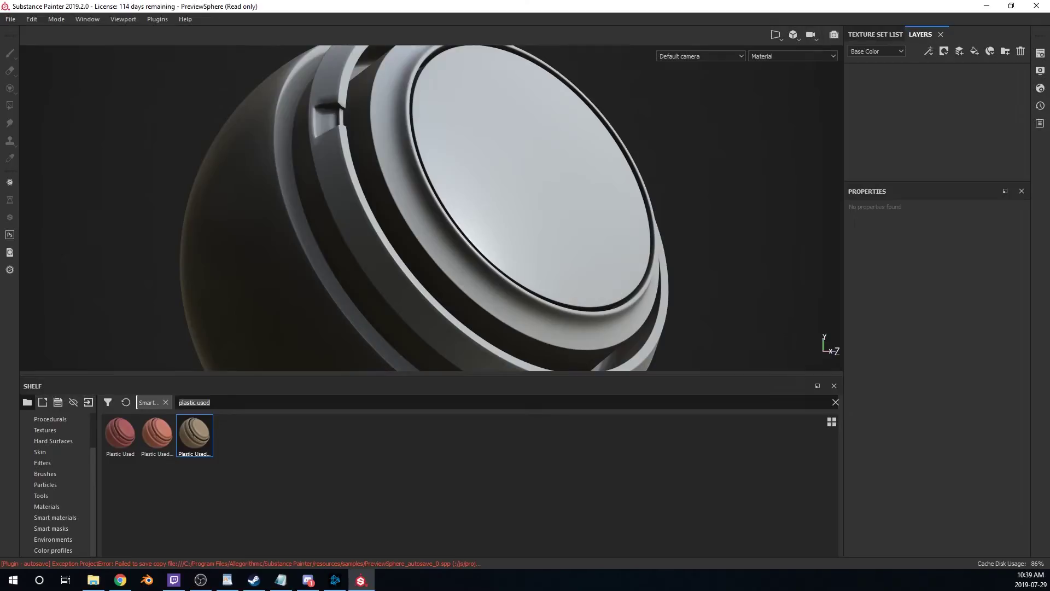
- Search the smart materials for "saphi" and apply Sapphire Corundum to the sphere, viewing it from another angle and lighting
{"action": "left_click", "coordinate": [55, 516]}
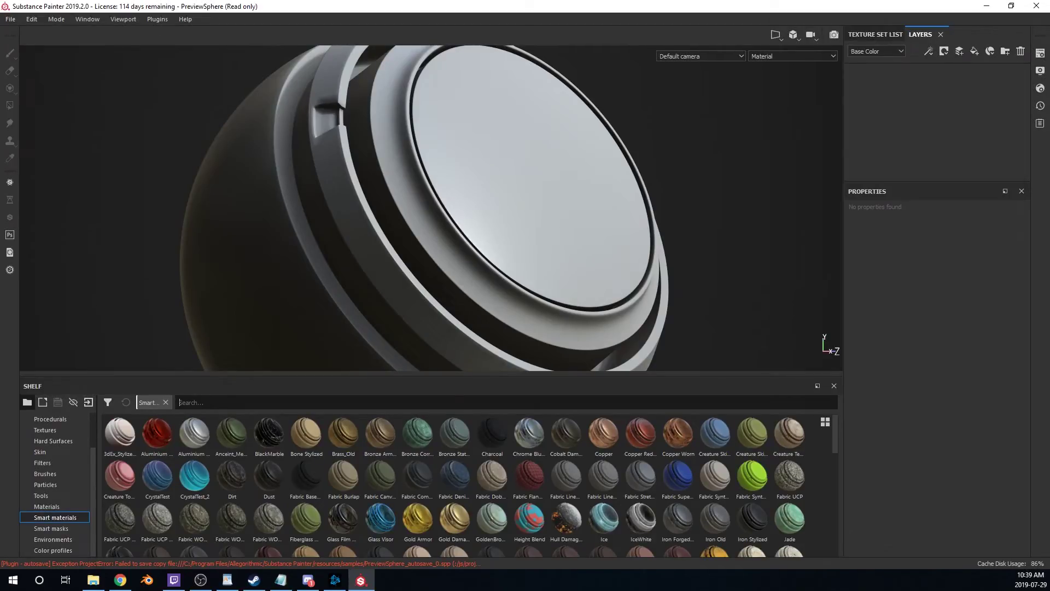
{"action": "type", "text": "saphi"}
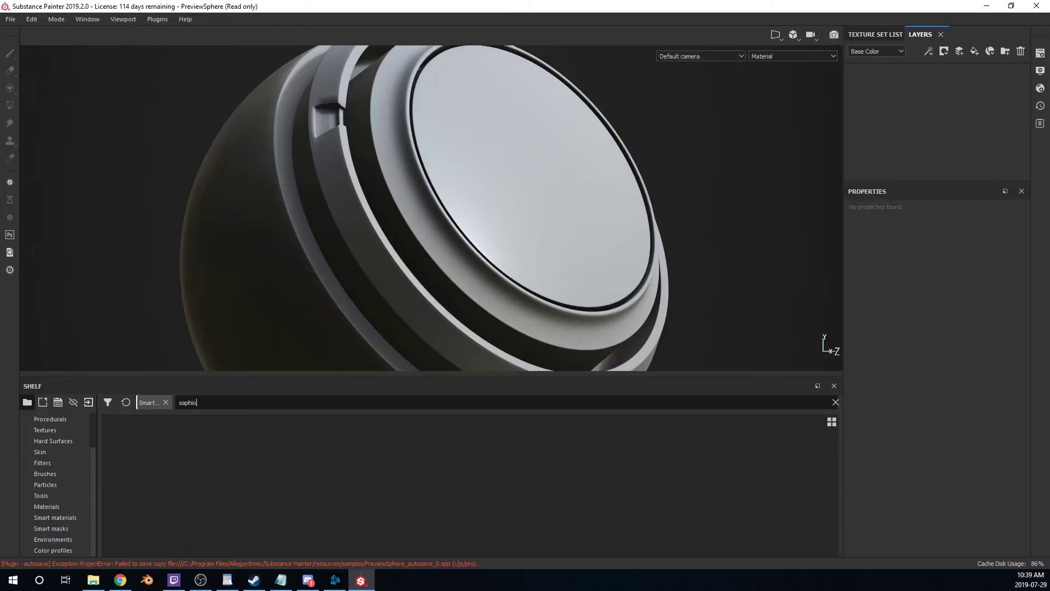
{"action": "left_click_drag", "start_coordinate": [120, 434], "coordinate": [924, 167]}
{"action": "left_click_drag", "start_coordinate": [485, 258], "coordinate": [339, 234], "text": "alt"}
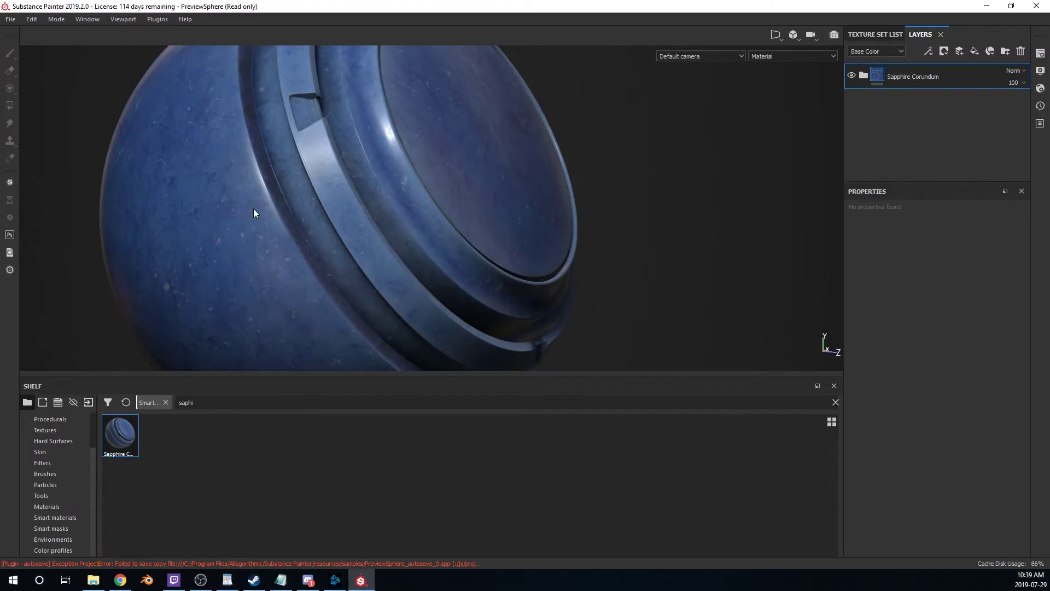
- Expand the Sapphire Corundum folder and check the White Specks layer's effect by hiding and reshowing it
{"action": "left_click", "coordinate": [863, 75]}
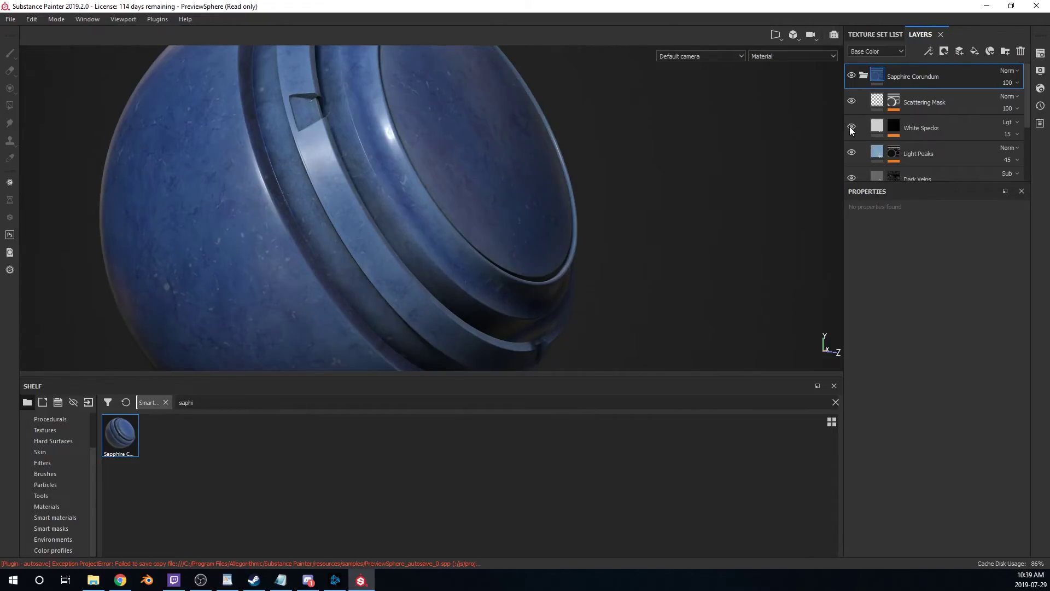
{"action": "left_click", "coordinate": [852, 127]}
{"action": "left_click", "coordinate": [850, 127]}
{"action": "left_click_drag", "start_coordinate": [571, 234], "coordinate": [519, 241], "text": "alt"}
- Apply the Glass Film Dirty Mirror smart material to the sphere and examine its reflections from several angles and distances
{"action": "mouse_move", "coordinate": [127, 432]}
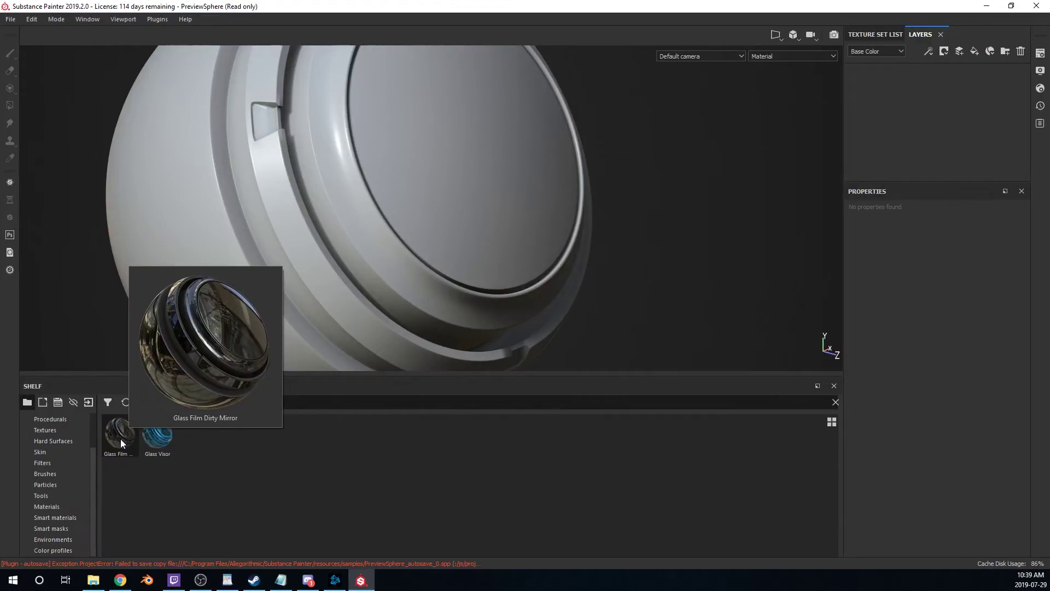
{"action": "left_click_drag", "start_coordinate": [120, 438], "coordinate": [902, 110]}
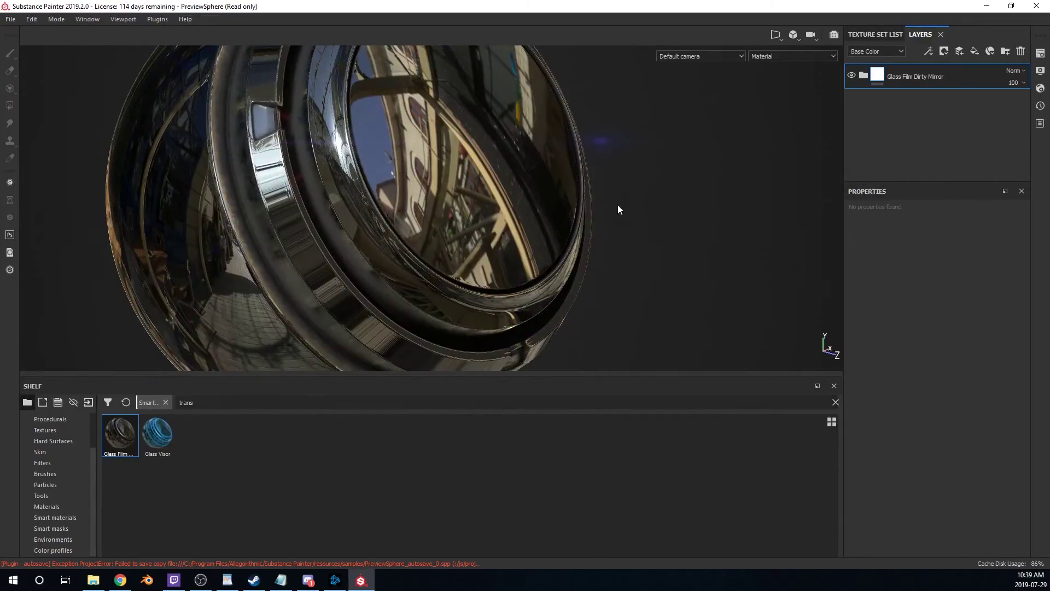
{"action": "left_click_drag", "start_coordinate": [618, 210], "coordinate": [284, 190], "text": "alt"}
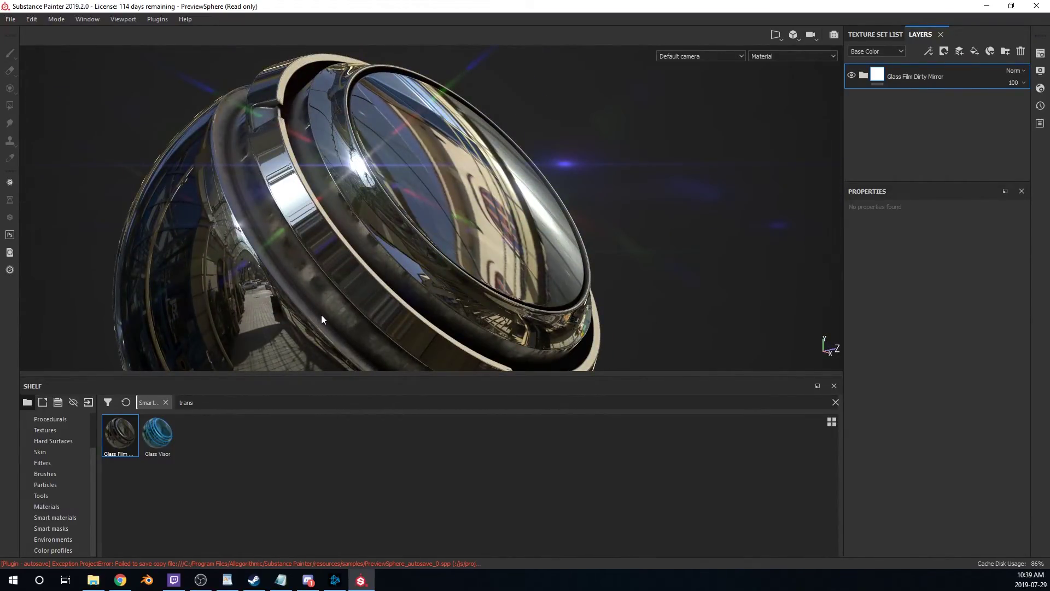
{"action": "left_click_drag", "start_coordinate": [434, 178], "coordinate": [337, 212], "text": "alt"}
{"action": "scroll", "coordinate": [336, 212], "scroll_direction": "up", "scroll_amount": 6}
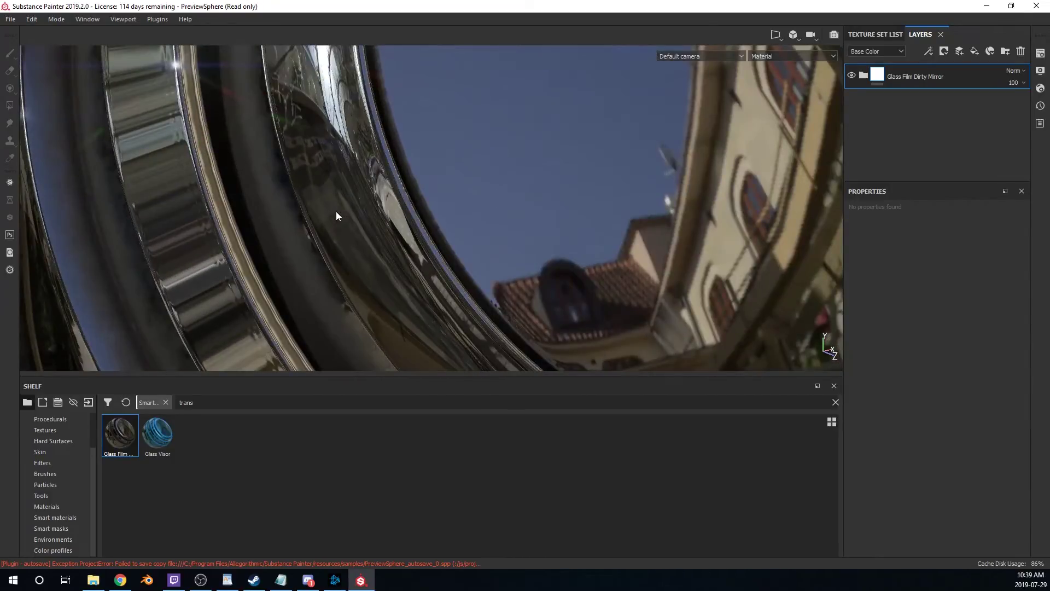
{"action": "middle_click_drag", "start_coordinate": [397, 184], "coordinate": [385, 250], "text": "alt"}
{"action": "right_click_drag", "start_coordinate": [384, 250], "coordinate": [455, 241], "text": "shift"}
{"action": "middle_click_drag", "start_coordinate": [490, 234], "coordinate": [481, 205], "text": "alt"}
{"action": "scroll", "coordinate": [321, 269], "scroll_direction": "down", "scroll_amount": 6}
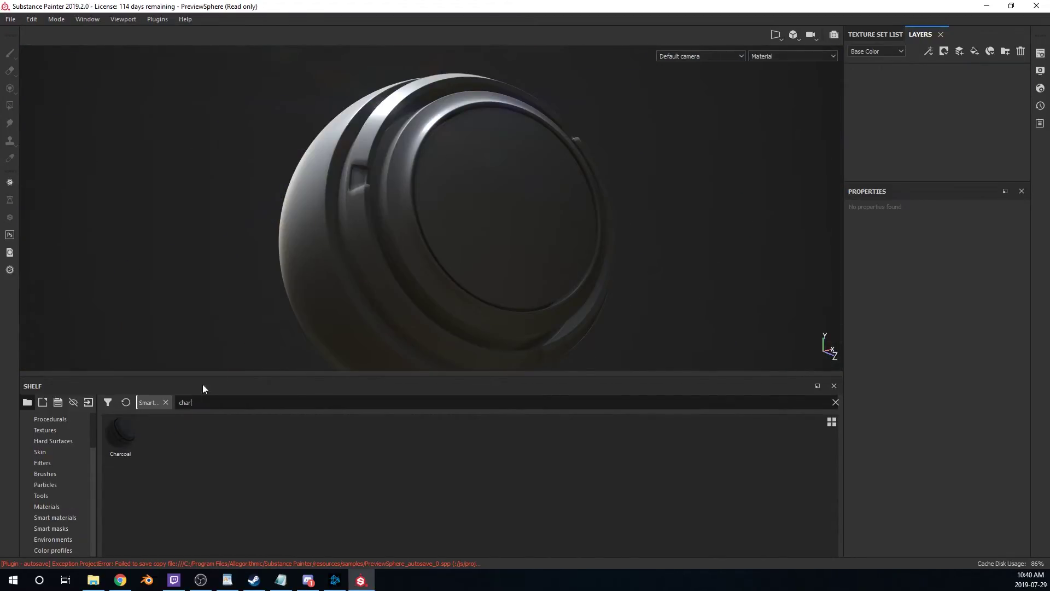
- Apply the Charcoal smart material to the sphere and view its surface up close under rotated lighting
{"action": "left_click_drag", "start_coordinate": [137, 428], "coordinate": [937, 130]}
{"action": "scroll", "coordinate": [427, 257], "scroll_direction": "down", "scroll_amount": 3}
{"action": "scroll", "coordinate": [414, 231], "scroll_direction": "up", "scroll_amount": 6}
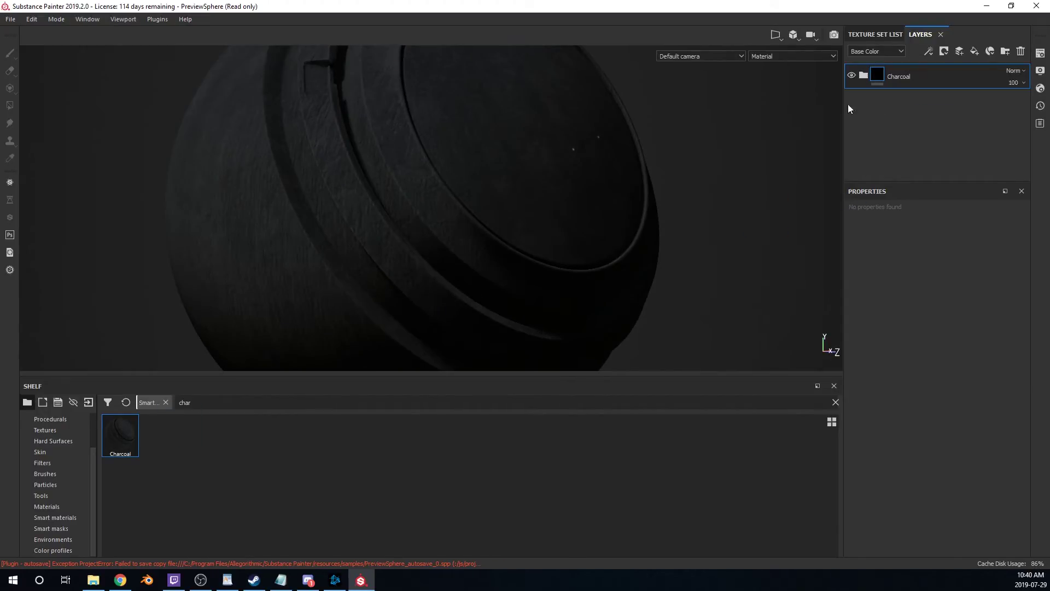
{"action": "right_click_drag", "start_coordinate": [502, 222], "coordinate": [533, 233], "text": "shift"}
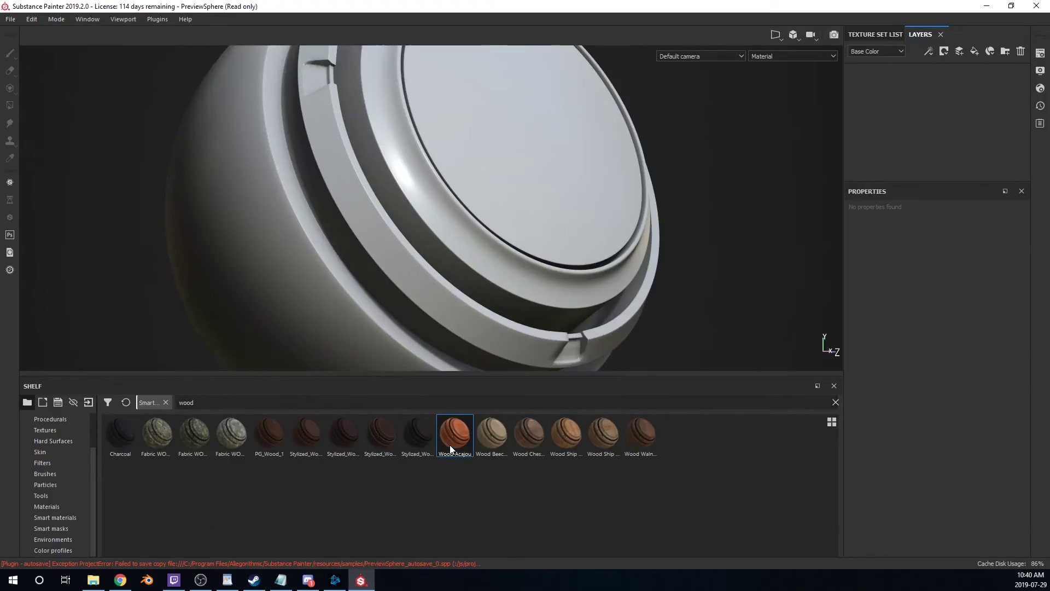
- Replace Charcoal with the Wood Acajou smart material and view its grain under rotated environment lighting
{"action": "left_click_drag", "start_coordinate": [450, 444], "coordinate": [898, 110]}
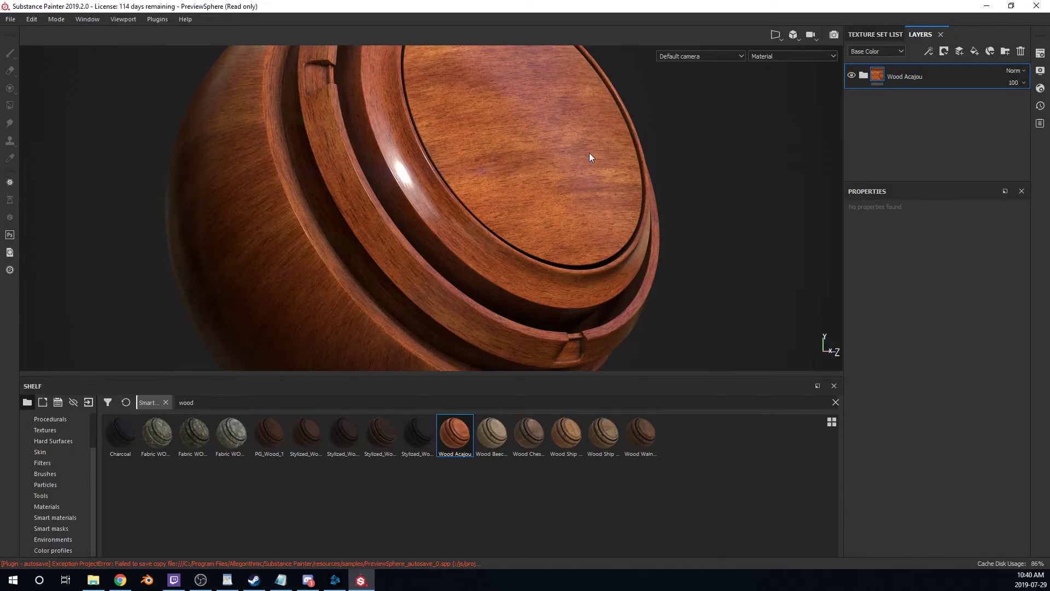
{"action": "left_click_drag", "start_coordinate": [566, 166], "coordinate": [516, 223], "text": "alt"}
{"action": "right_click_drag", "start_coordinate": [516, 223], "coordinate": [512, 265], "text": "shift"}
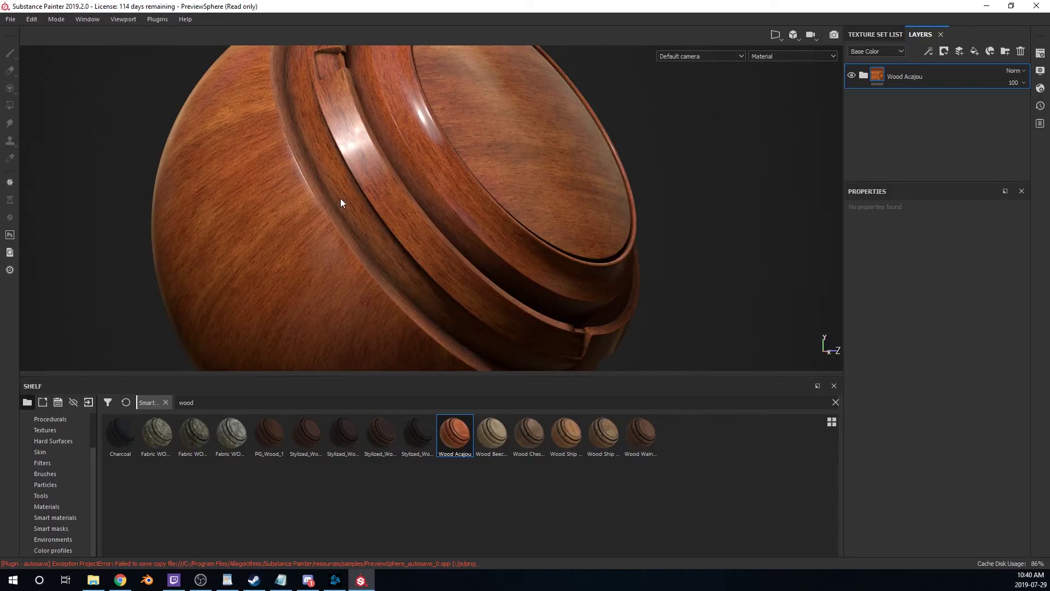
- Undo the Wood Acajou material and apply Wood Ship Hull Nordic to the sphere, viewing its grain from another angle
{"action": "key", "text": "ctrl+z"}
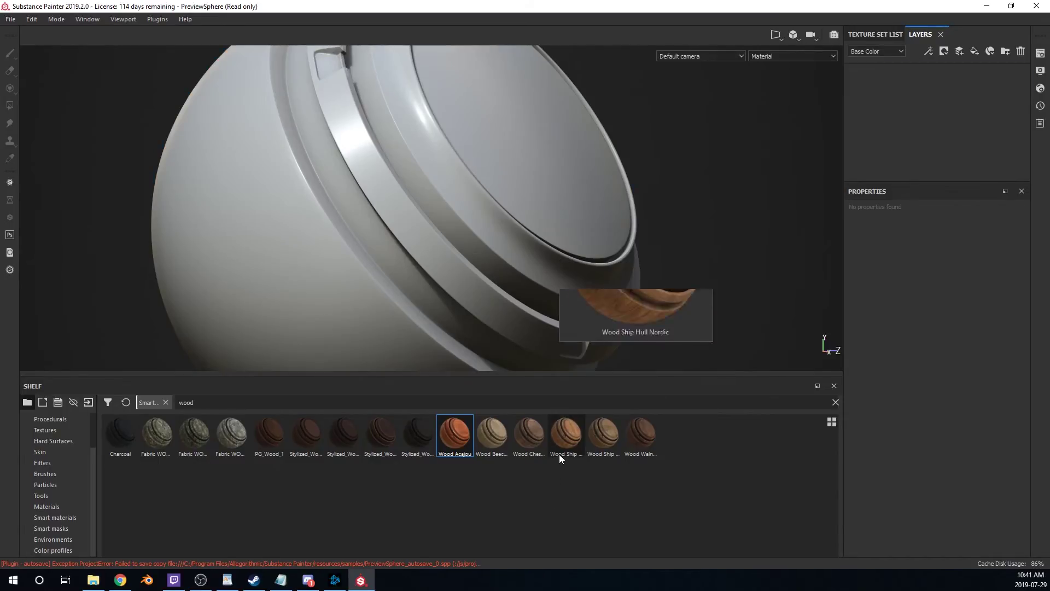
{"action": "left_click_drag", "start_coordinate": [566, 435], "coordinate": [948, 103]}
{"action": "left_click_drag", "start_coordinate": [616, 209], "coordinate": [513, 204], "text": "alt"}
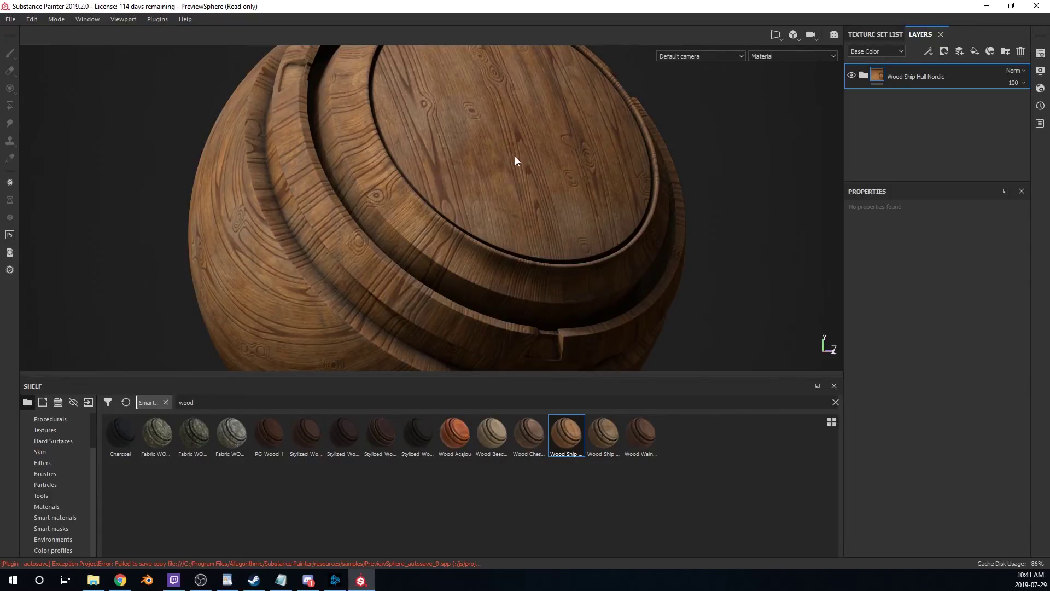
{"action": "left_click_drag", "start_coordinate": [529, 172], "coordinate": [534, 226], "text": "alt"}
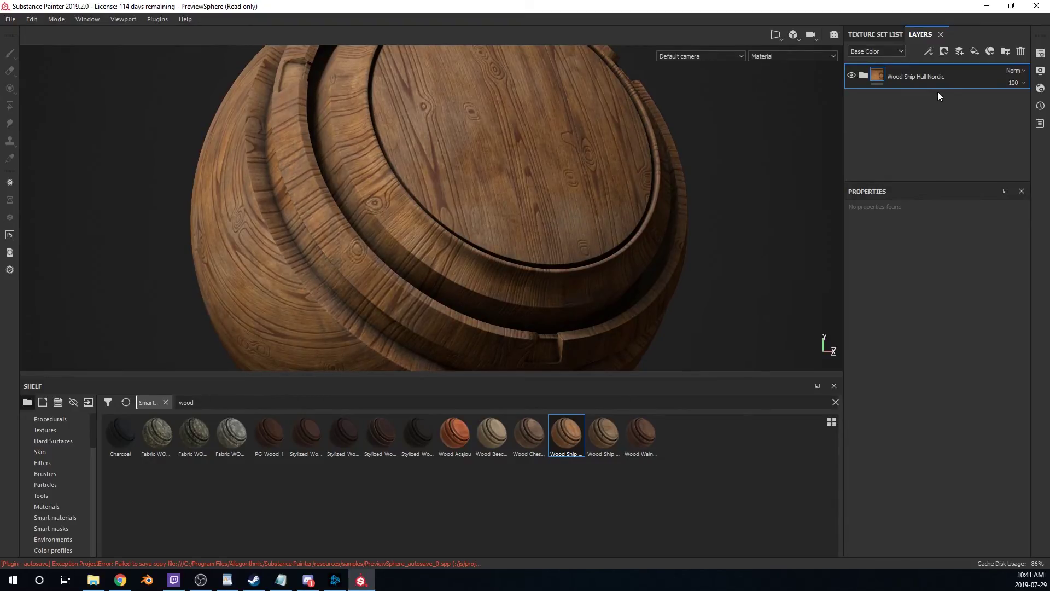
- Replace Wood Ship Hull Nordic with the Wood Ship Hull Old smart material on the sphere
{"action": "left_click_drag", "start_coordinate": [604, 433], "coordinate": [891, 140]}
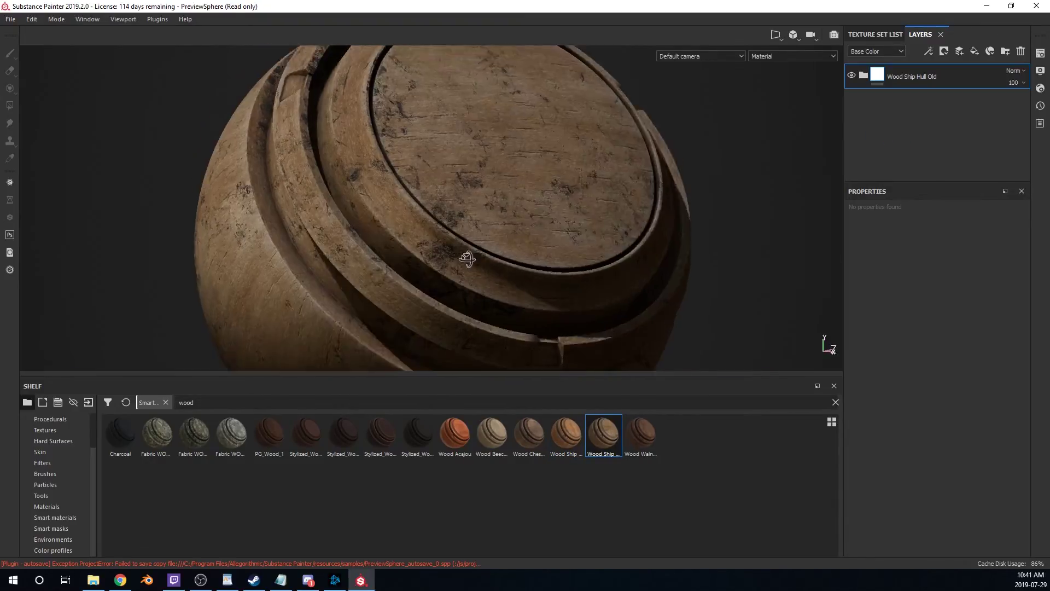
{"action": "left_click_drag", "start_coordinate": [467, 259], "coordinate": [443, 291], "text": "alt"}
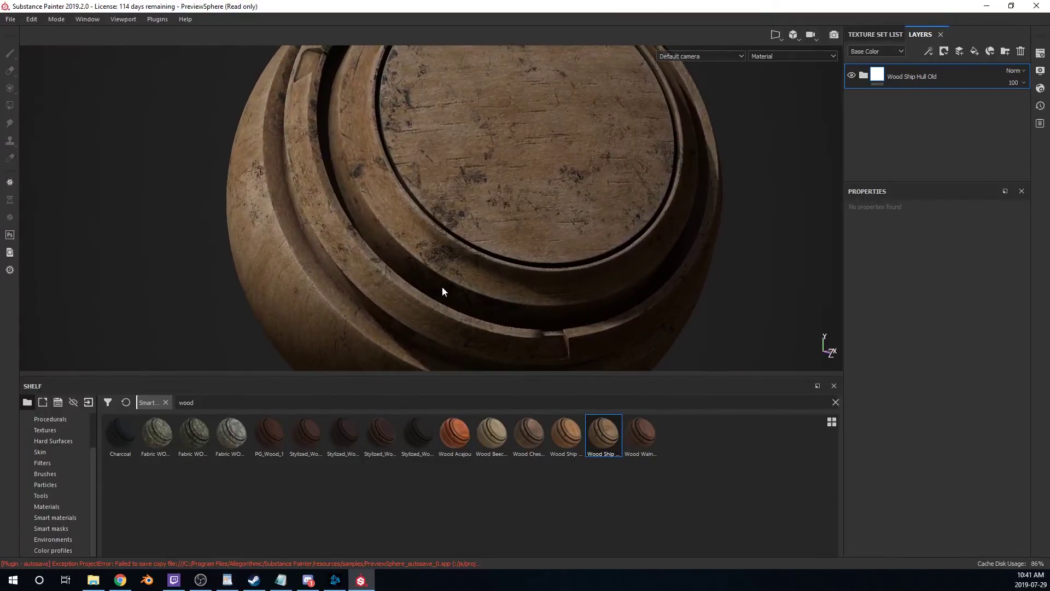
{"action": "left_click_drag", "start_coordinate": [399, 110], "coordinate": [378, 190], "text": "alt"}
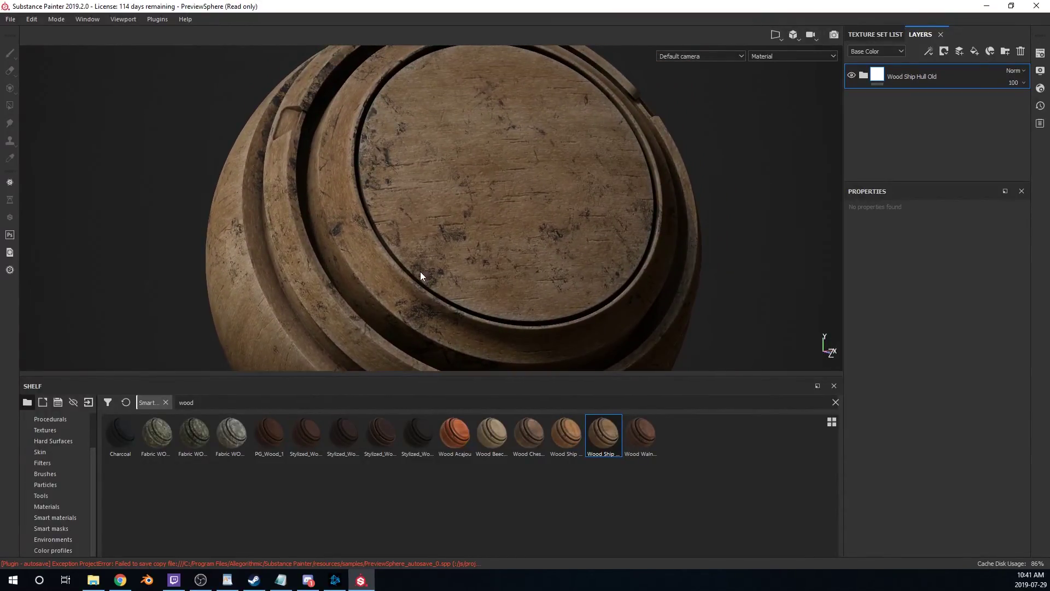
- Examine the cracks and dark stains of Wood Ship Hull Old around the sphere, up close and from farther away
{"action": "left_click_drag", "start_coordinate": [370, 295], "coordinate": [551, 290], "text": "alt"}
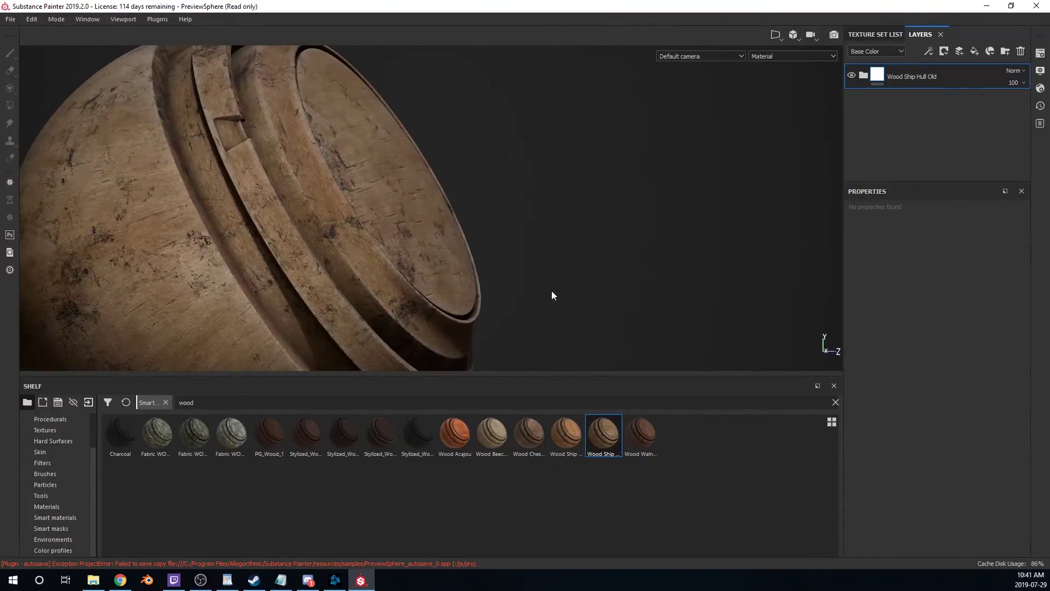
{"action": "middle_click_drag", "start_coordinate": [448, 240], "coordinate": [711, 214], "text": "alt"}
{"action": "right_click_drag", "start_coordinate": [684, 232], "coordinate": [619, 257], "text": "shift"}
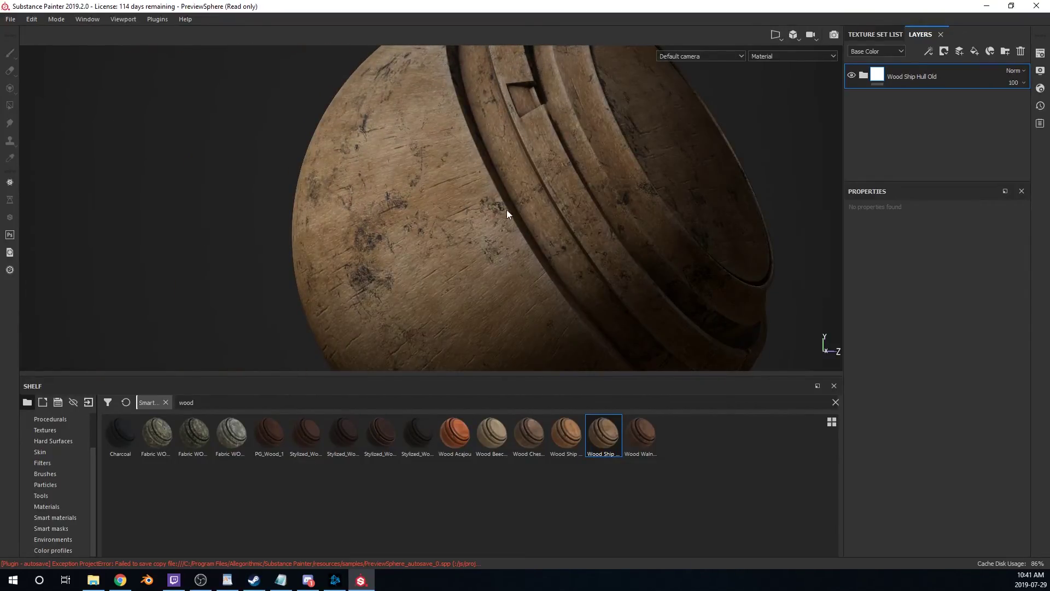
{"action": "left_click_drag", "start_coordinate": [506, 211], "coordinate": [498, 191], "text": "alt"}
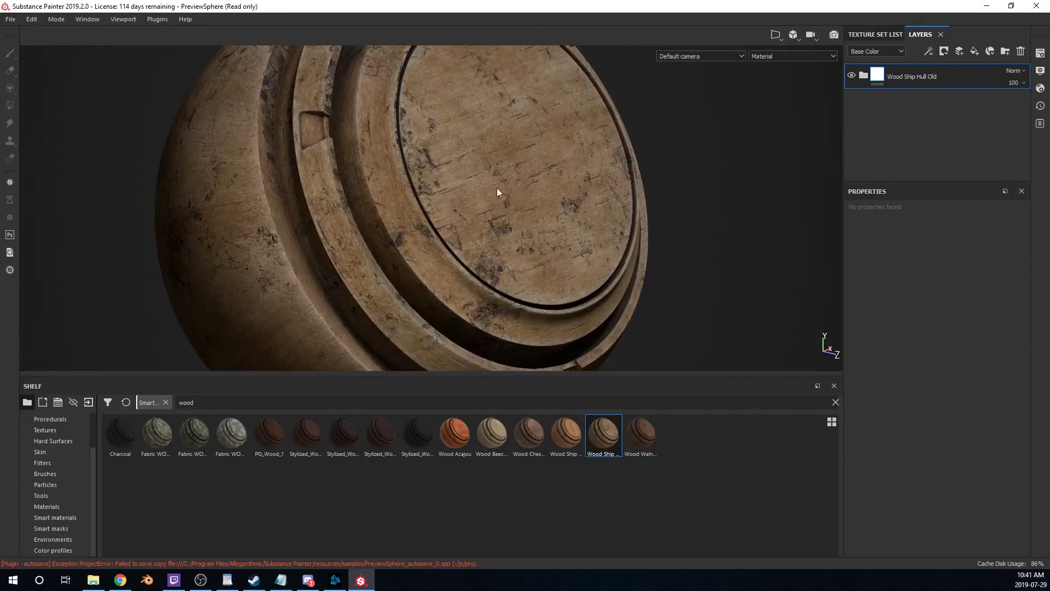
{"action": "left_click_drag", "start_coordinate": [503, 249], "coordinate": [462, 241], "text": "alt"}
{"action": "scroll", "coordinate": [485, 219], "scroll_direction": "up", "scroll_amount": 3}
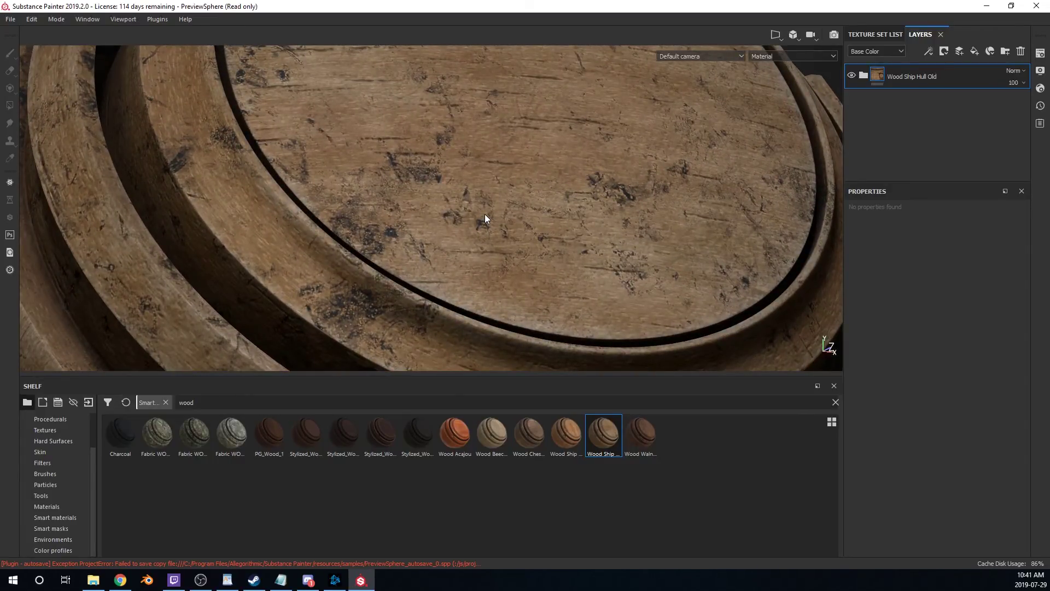
{"action": "scroll", "coordinate": [484, 212], "scroll_direction": "down", "scroll_amount": 4}
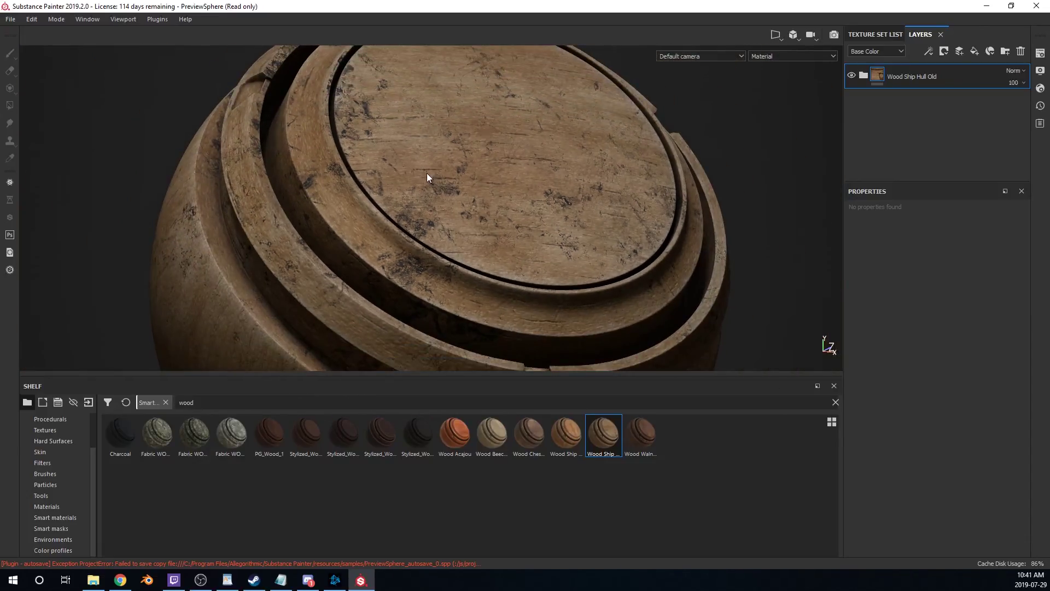
{"action": "left_click_drag", "start_coordinate": [427, 173], "coordinate": [467, 172], "text": "alt"}
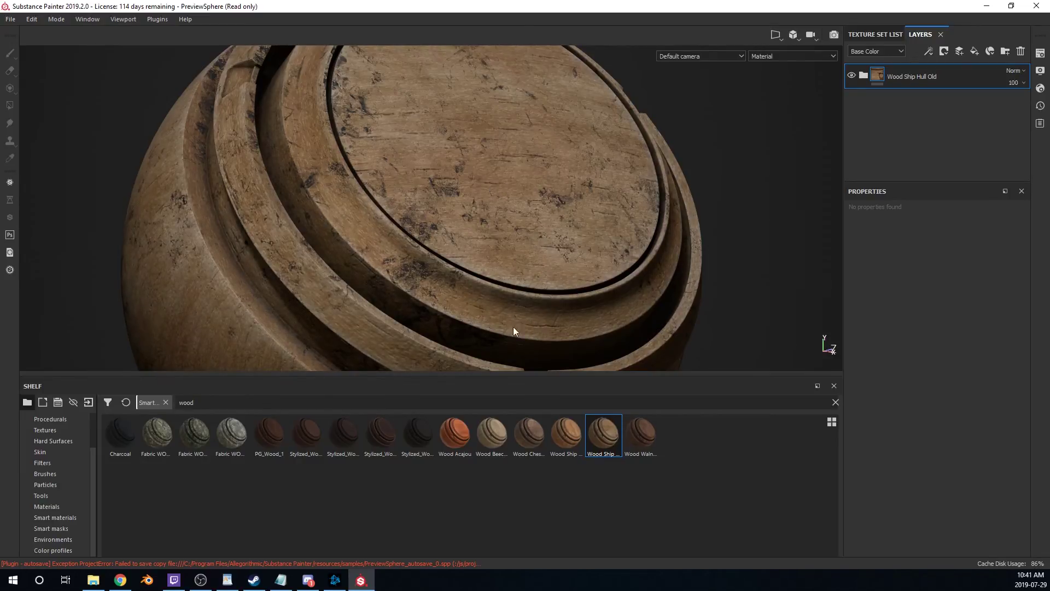
- Delete the Wood Ship Hull Old smart material from the sphere and view the bare surface
{"action": "left_click_drag", "start_coordinate": [441, 196], "coordinate": [499, 209], "text": "alt"}
{"action": "key", "text": "Delete"}
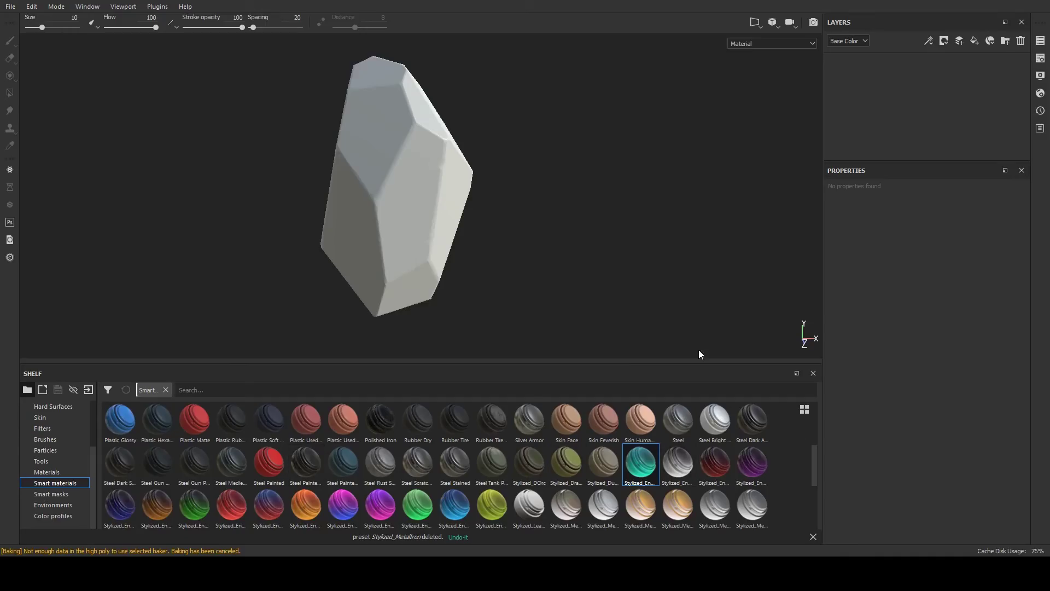
{"action": "left_click_drag", "start_coordinate": [539, 211], "coordinate": [584, 210], "text": "alt"}
{"action": "right_click_drag", "start_coordinate": [584, 209], "coordinate": [589, 209], "text": "shift"}
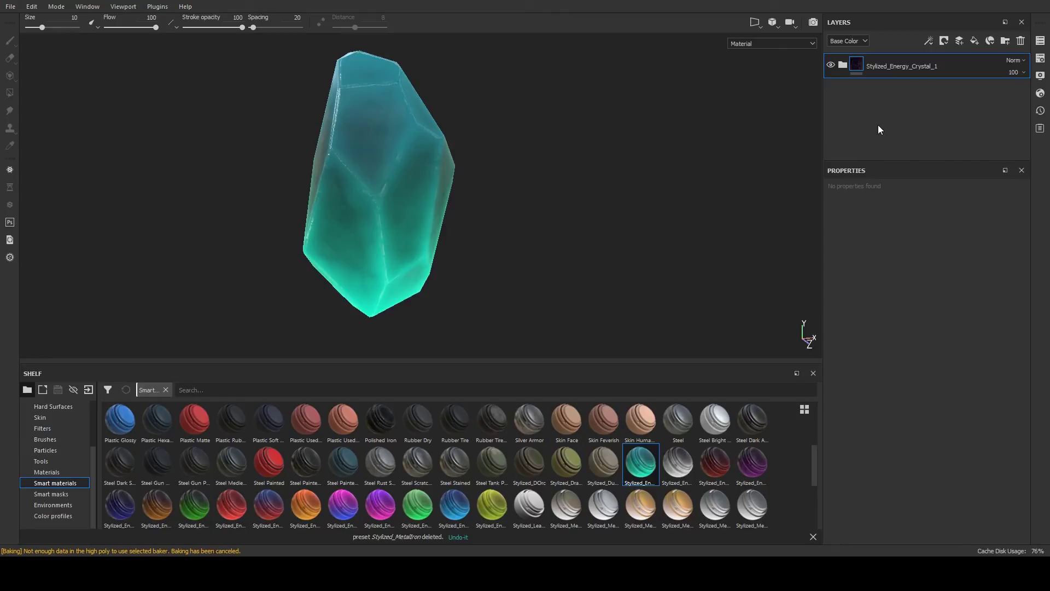
- Replace Stylized_Energy_Crystal_1 with the dark red Stylized_Energy_Crystal_11 smart material on the crystal and view it from another side
{"action": "key", "text": "Delete"}
{"action": "left_click_drag", "start_coordinate": [715, 462], "coordinate": [974, 126]}
{"action": "left_click_drag", "start_coordinate": [663, 166], "coordinate": [506, 181], "text": "alt"}
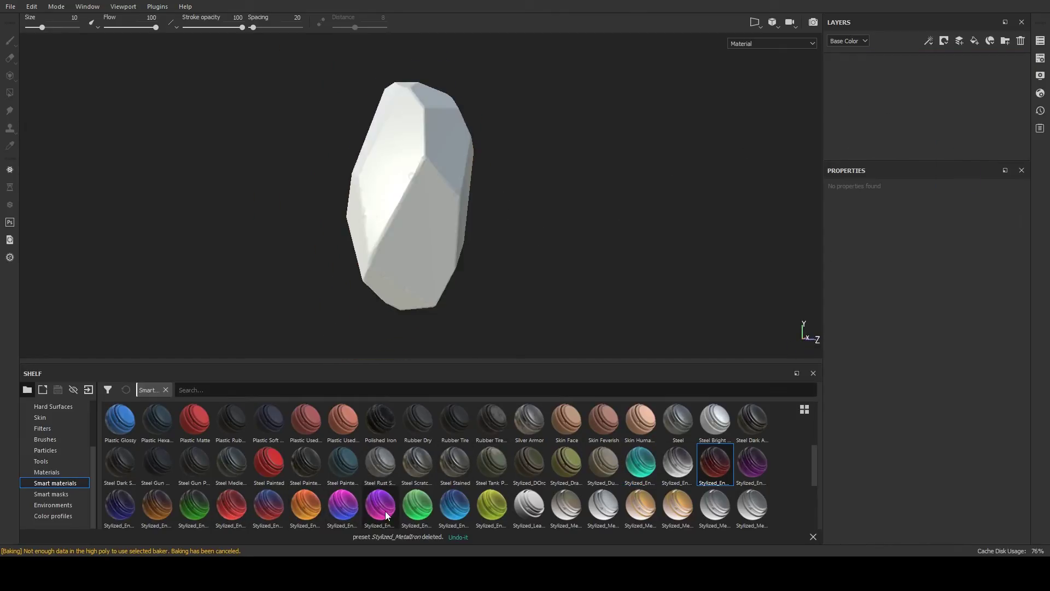
- Apply the blue Stylized_Energy_Crystal_8 smart material to the bare crystal and view its glow from several angles
{"action": "left_click_drag", "start_coordinate": [455, 505], "coordinate": [527, 229]}
{"action": "right_click_drag", "start_coordinate": [527, 230], "coordinate": [507, 200], "text": "alt"}
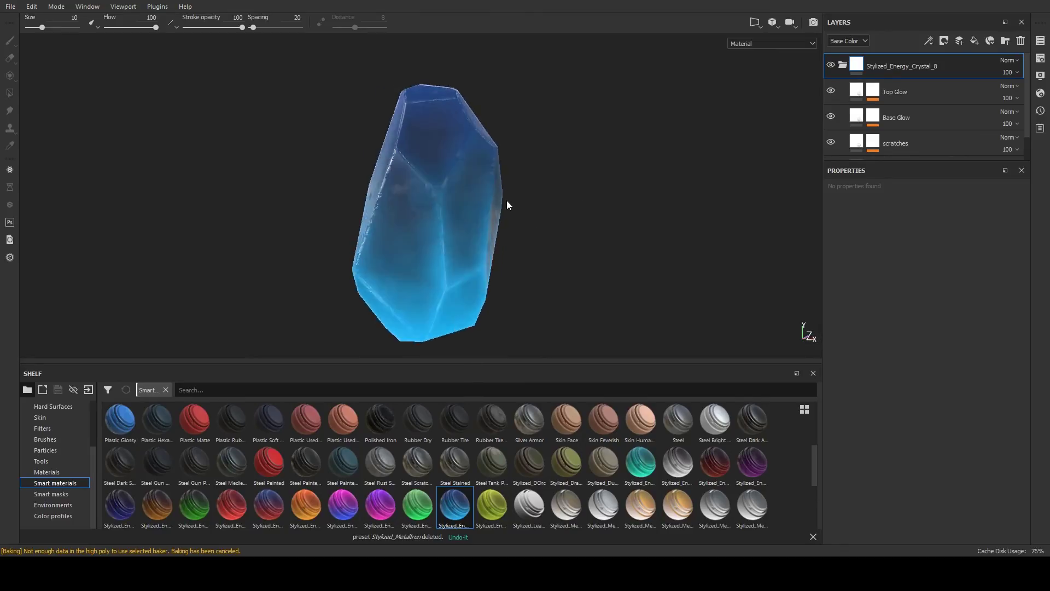
{"action": "left_click_drag", "start_coordinate": [507, 201], "coordinate": [483, 254], "text": "alt"}
{"action": "middle_click_drag", "start_coordinate": [462, 253], "coordinate": [444, 239], "text": "alt"}
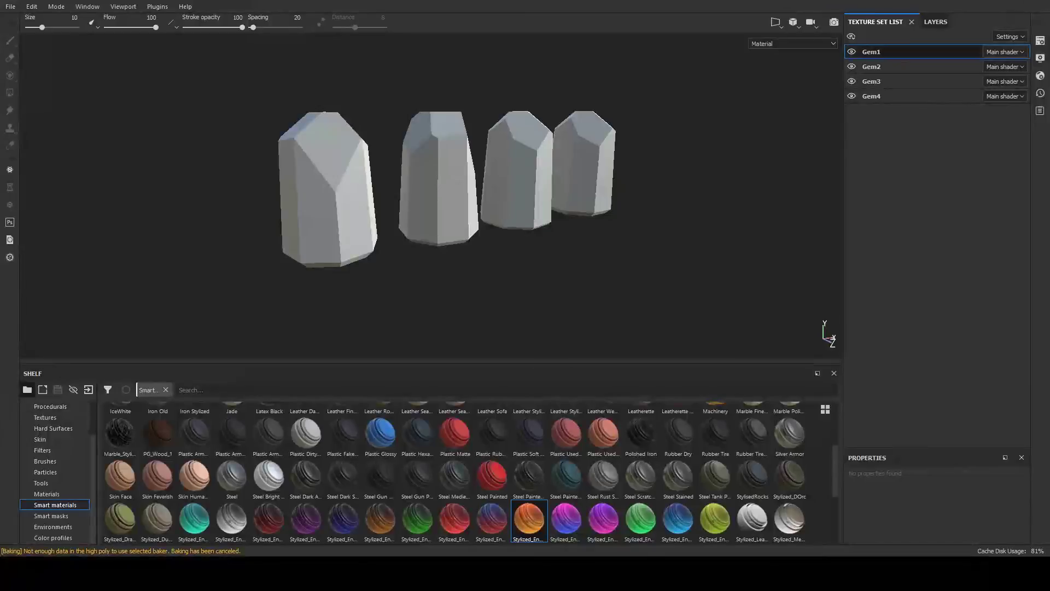
- Apply Stylized_Energy_Crystal_8 to the Gem1 texture set and Stylized_Energy_Crystal_5 to Gem2
{"action": "left_click_drag", "start_coordinate": [677, 519], "coordinate": [928, 149]}
{"action": "left_click", "coordinate": [935, 22]}
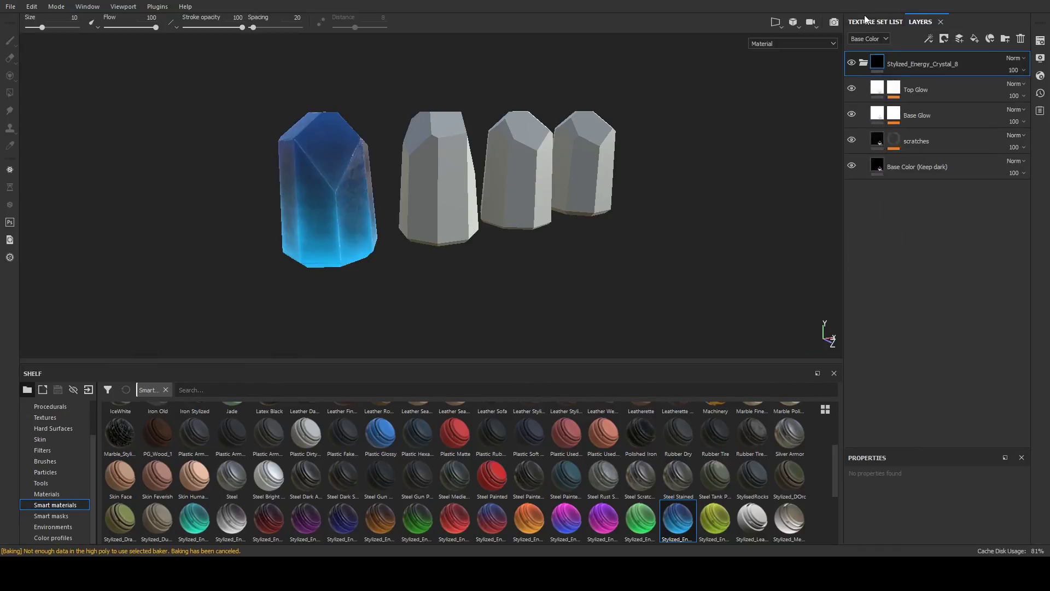
{"action": "left_click", "coordinate": [875, 22]}
{"action": "left_click", "coordinate": [874, 67]}
{"action": "left_click_drag", "start_coordinate": [566, 519], "coordinate": [882, 164]}
{"action": "left_click", "coordinate": [930, 22]}
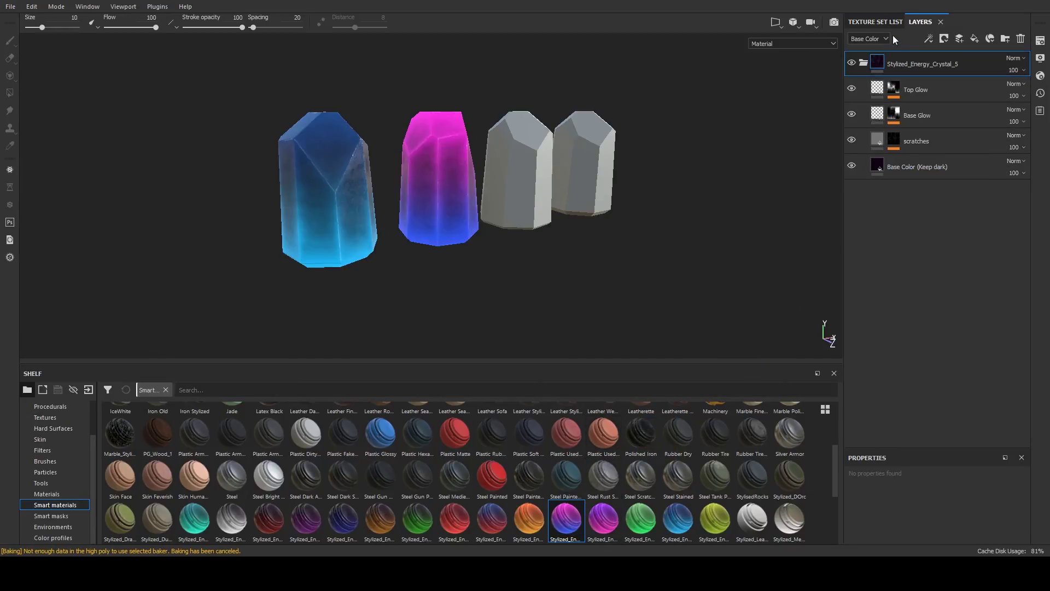
- Apply the dark red Stylized_Energy_Crystal_11 smart material to the Gem3 texture set
{"action": "left_click", "coordinate": [875, 22]}
{"action": "left_click", "coordinate": [892, 79]}
{"action": "left_click", "coordinate": [930, 22]}
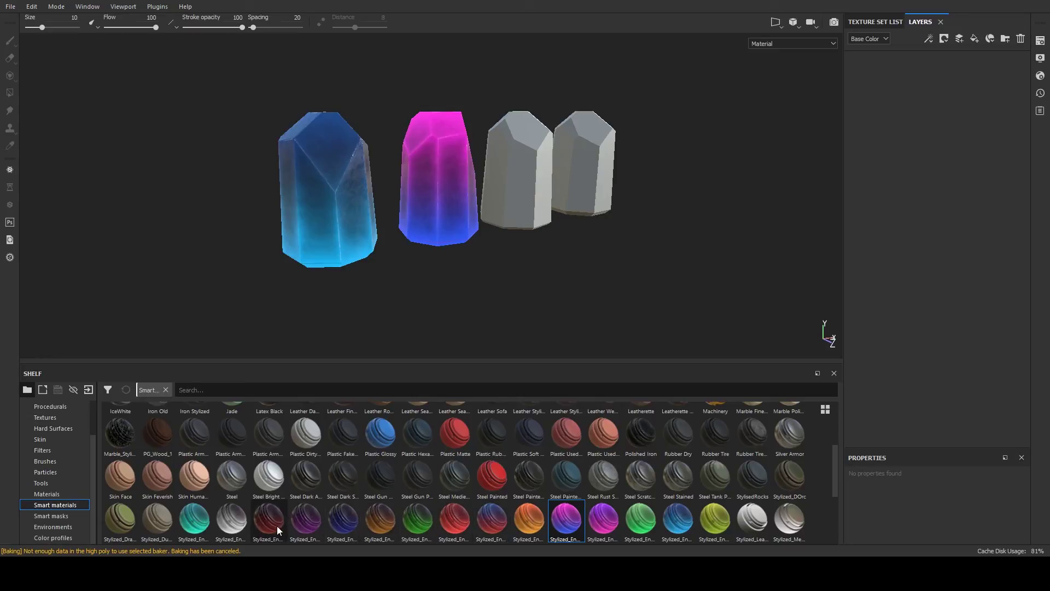
{"action": "left_click_drag", "start_coordinate": [269, 520], "coordinate": [933, 110]}
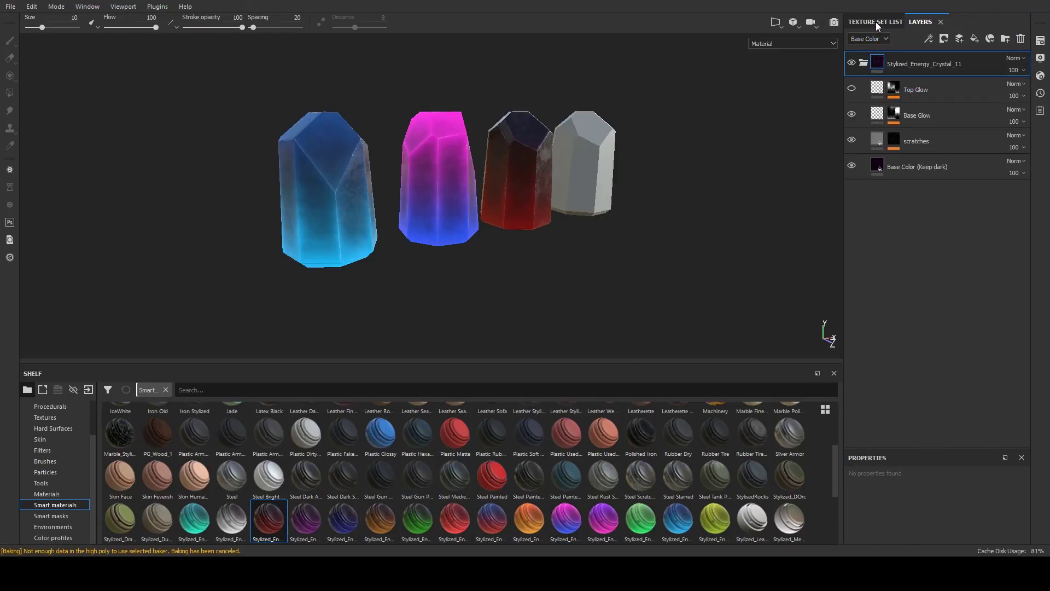
- Make Gem4 the active texture set
{"action": "left_click", "coordinate": [875, 22]}
{"action": "left_click", "coordinate": [872, 96]}
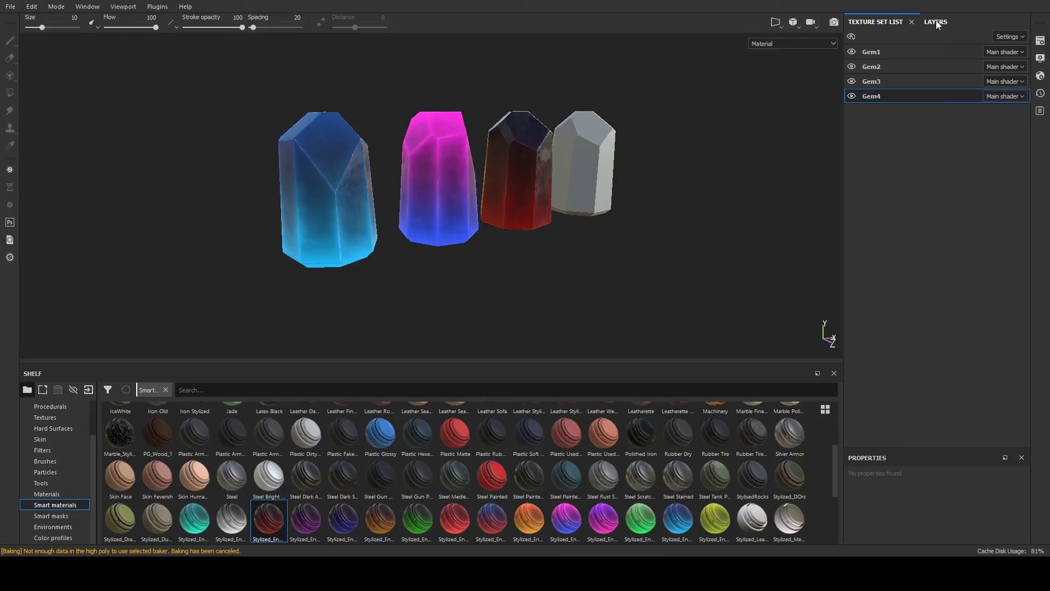